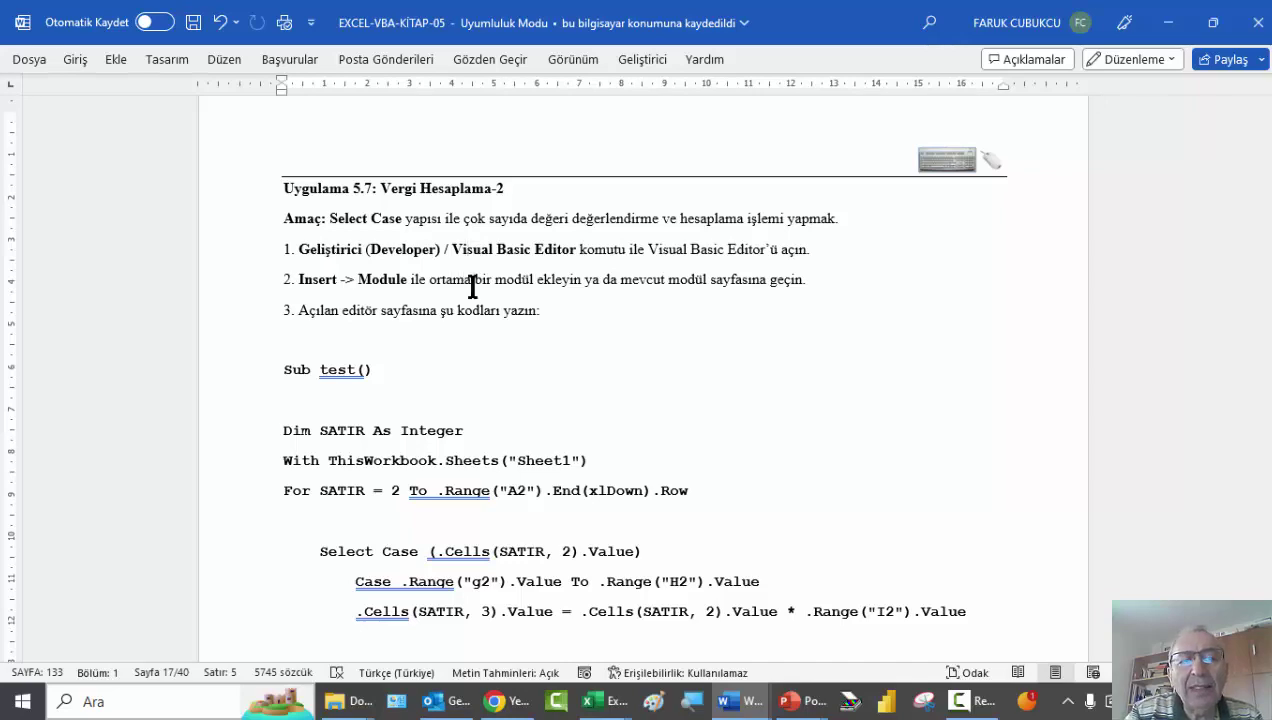
# Scroll through the Uygulama 5.7 Select Case tax-calculation code in Word
pyautogui.scroll(-1, 473, 352)
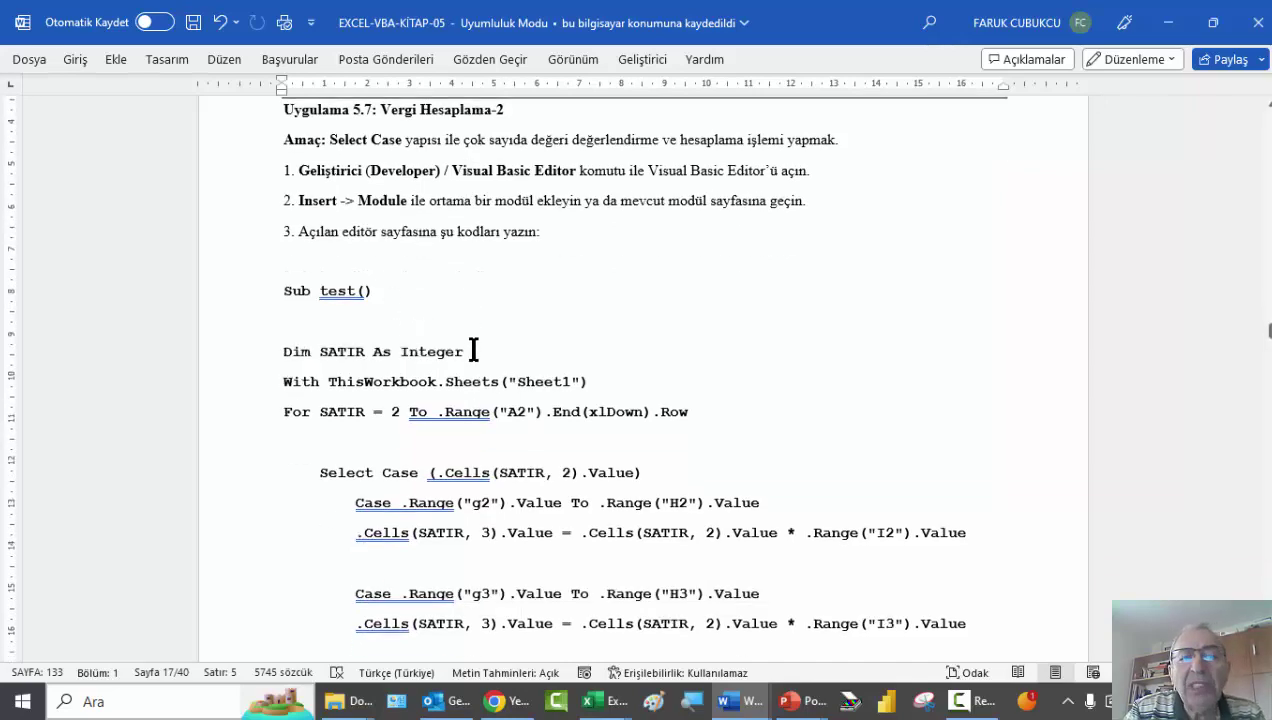
pyautogui.scroll(-1, 473, 352)
pyautogui.scroll(-1, 473, 352)
pyautogui.scroll(-2, 473, 352)
pyautogui.scroll(3, 473, 351)
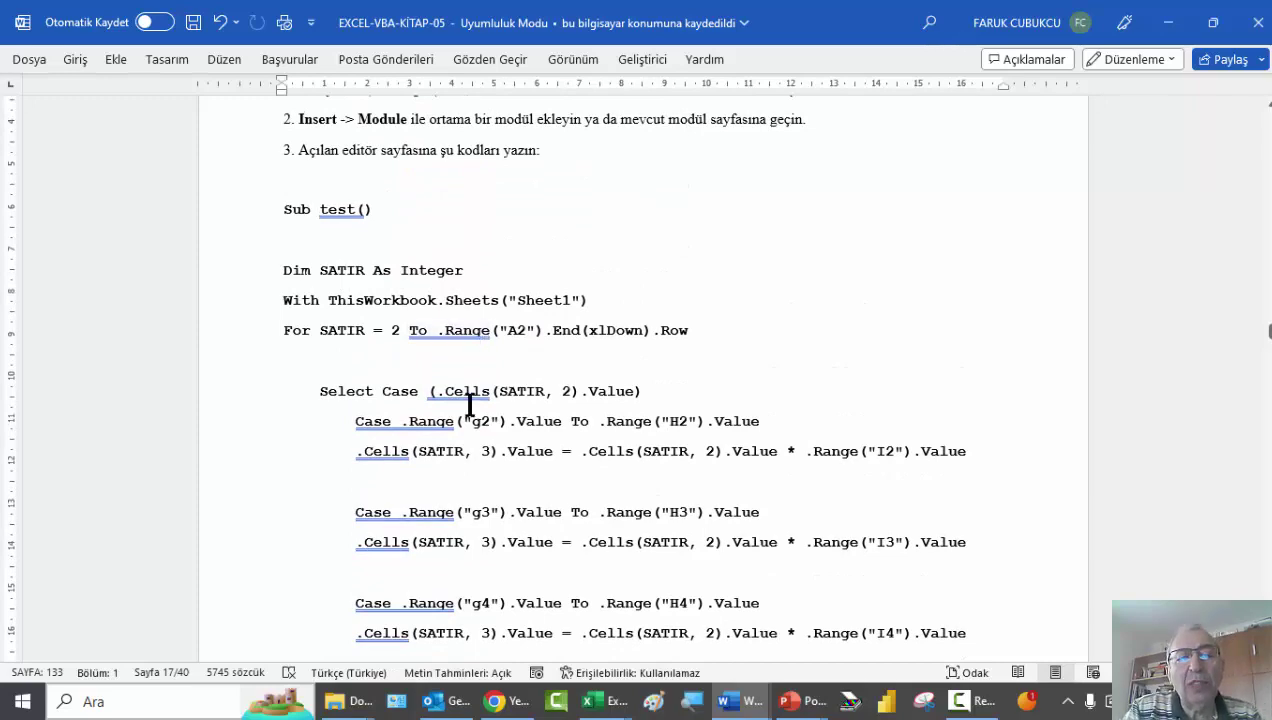
pyautogui.scroll(1, 484, 360)
pyautogui.scroll(4, 484, 358)
pyautogui.scroll(6, 484, 358)
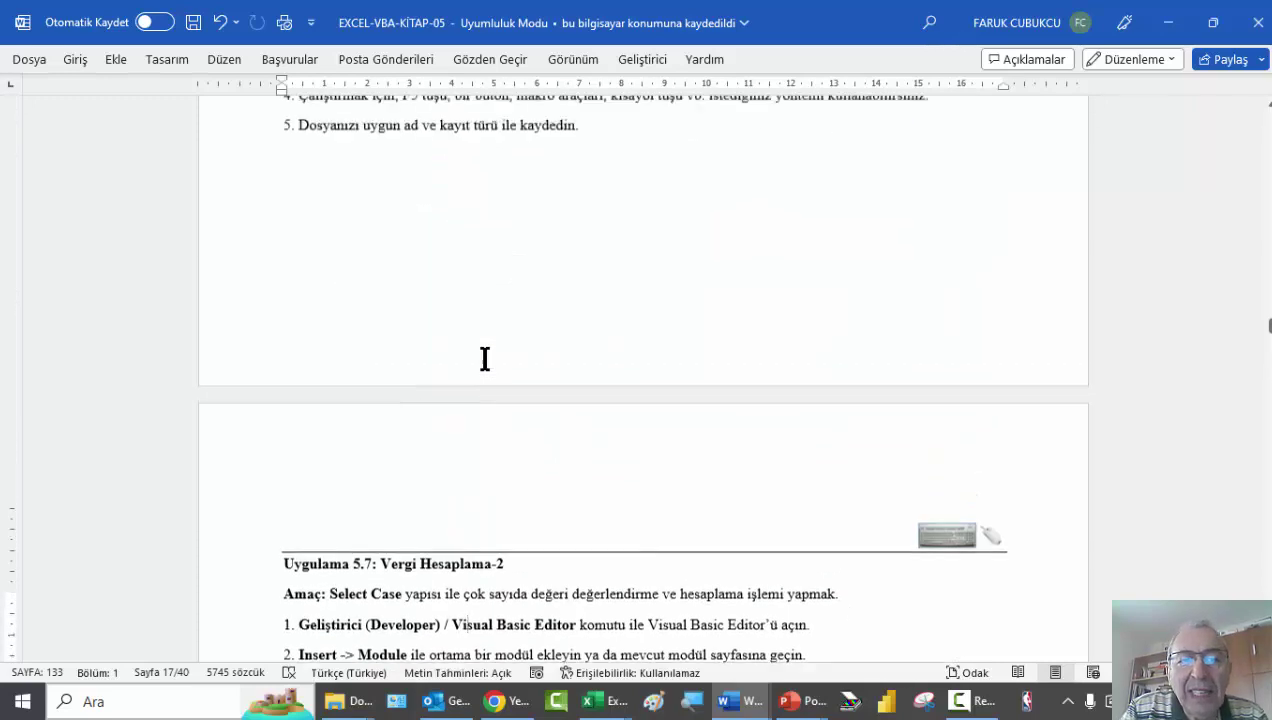
pyautogui.scroll(10, 484, 358)
pyautogui.scroll(3, 484, 358)
pyautogui.scroll(-1, 484, 358)
pyautogui.scroll(-6, 484, 358)
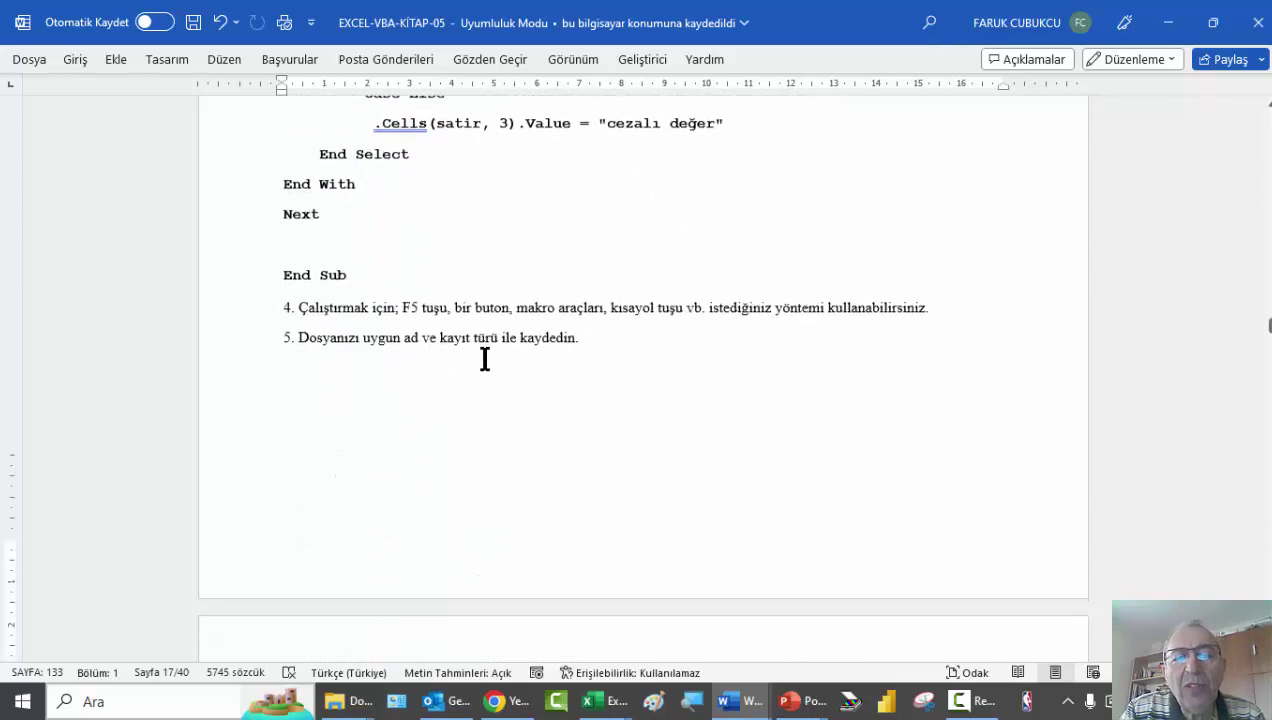
pyautogui.scroll(-10, 484, 358)
pyautogui.scroll(-3, 484, 358)
pyautogui.scroll(1, 484, 358)
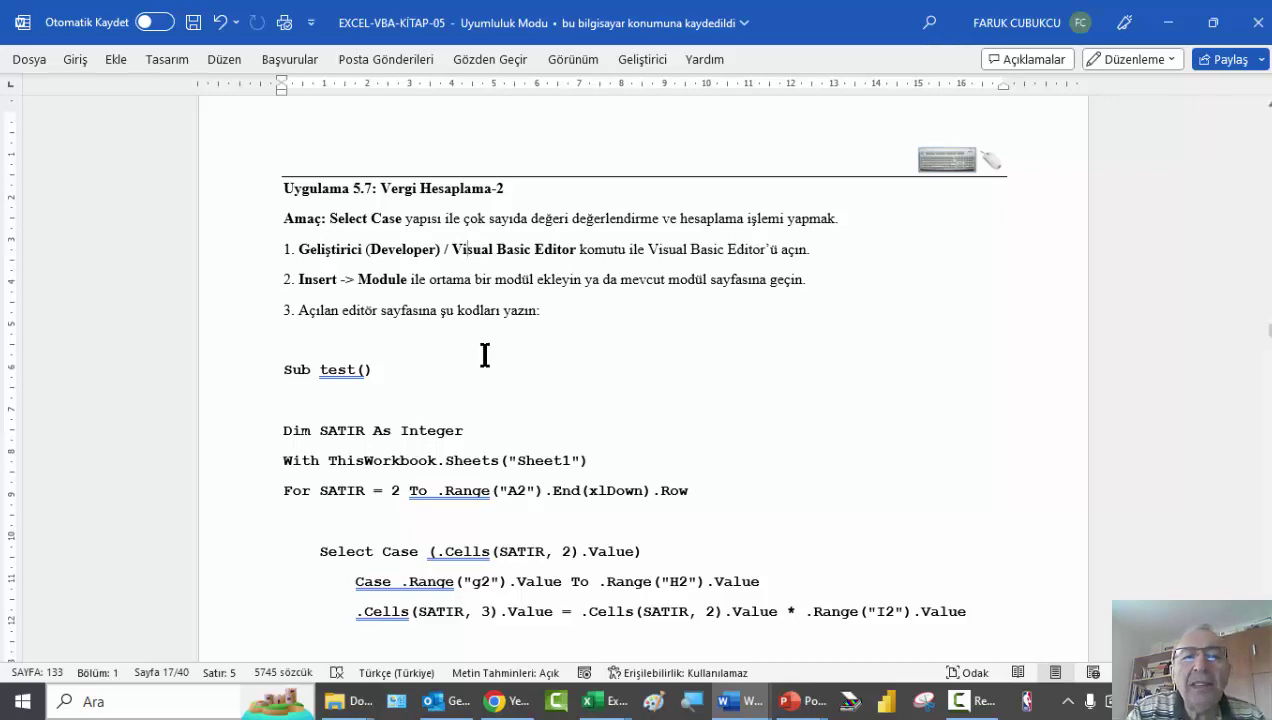
# Mark the blank line above Select Case, then bring up the open-windows switcher with Alt+Tab
pyautogui.scroll(-2, 484, 355)
pyautogui.scroll(-2, 484, 355)
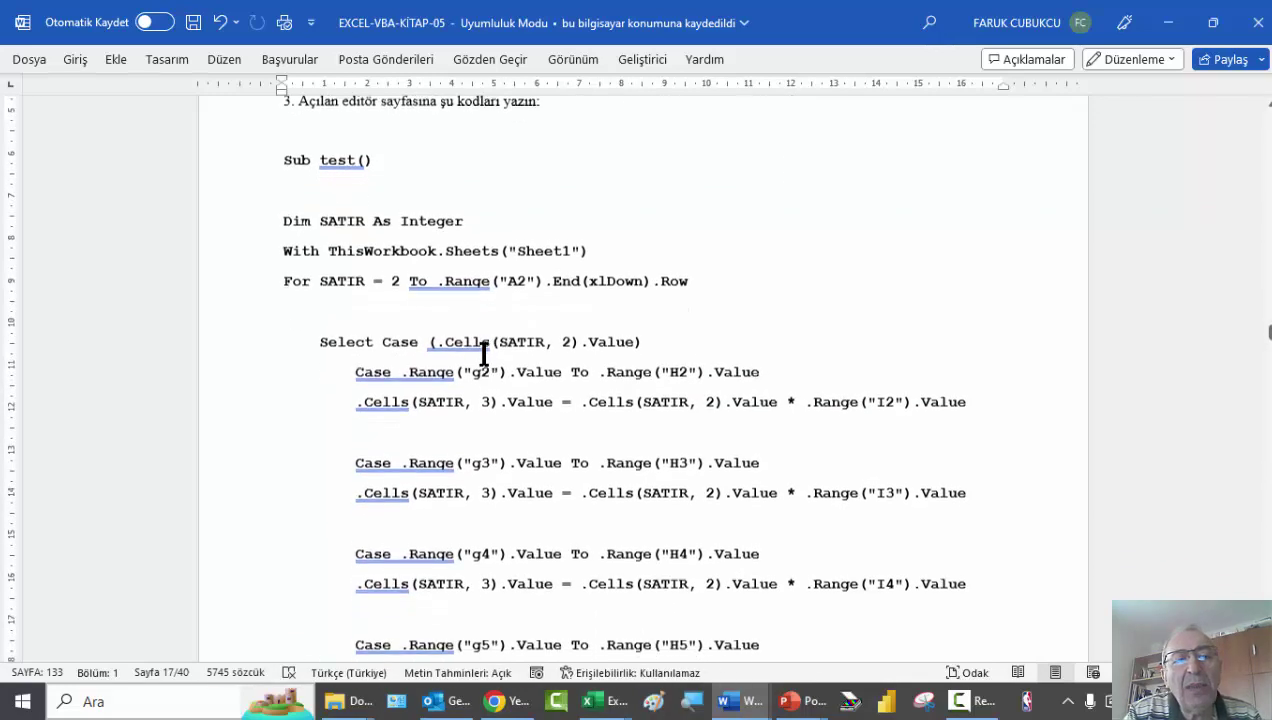
pyautogui.click(233, 322)
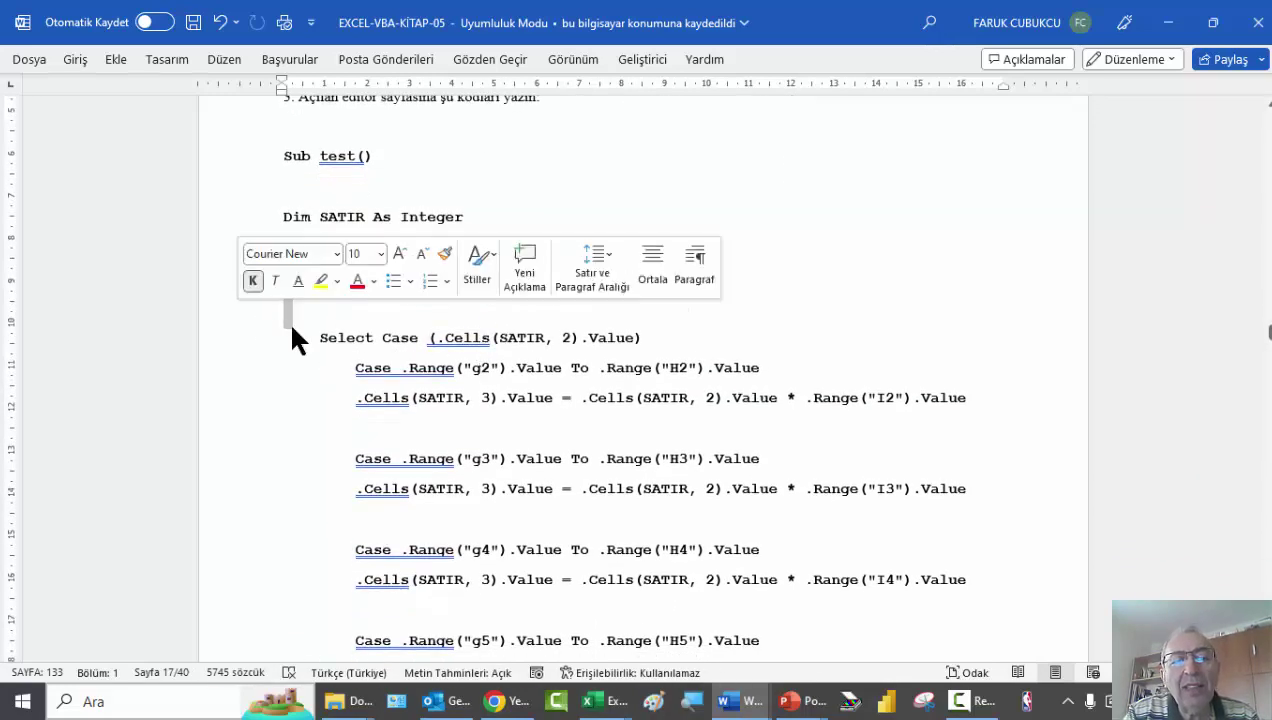
pyautogui.click(388, 316)
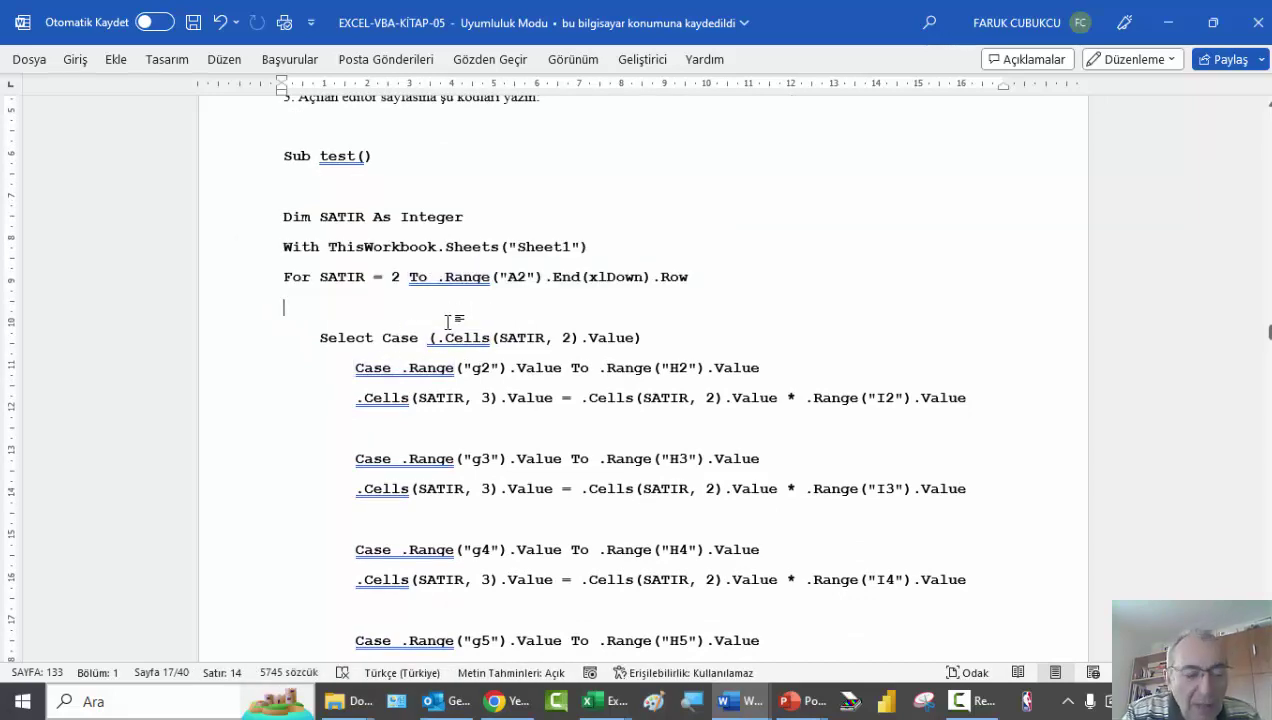
pyautogui.hotkey('alt', 'Tab')
# Switch to the Excel tax workbook and select VERGİ cell C2
pyautogui.hotkey('alt', 'Tab')
pyautogui.hotkey('alt', 'Tab')
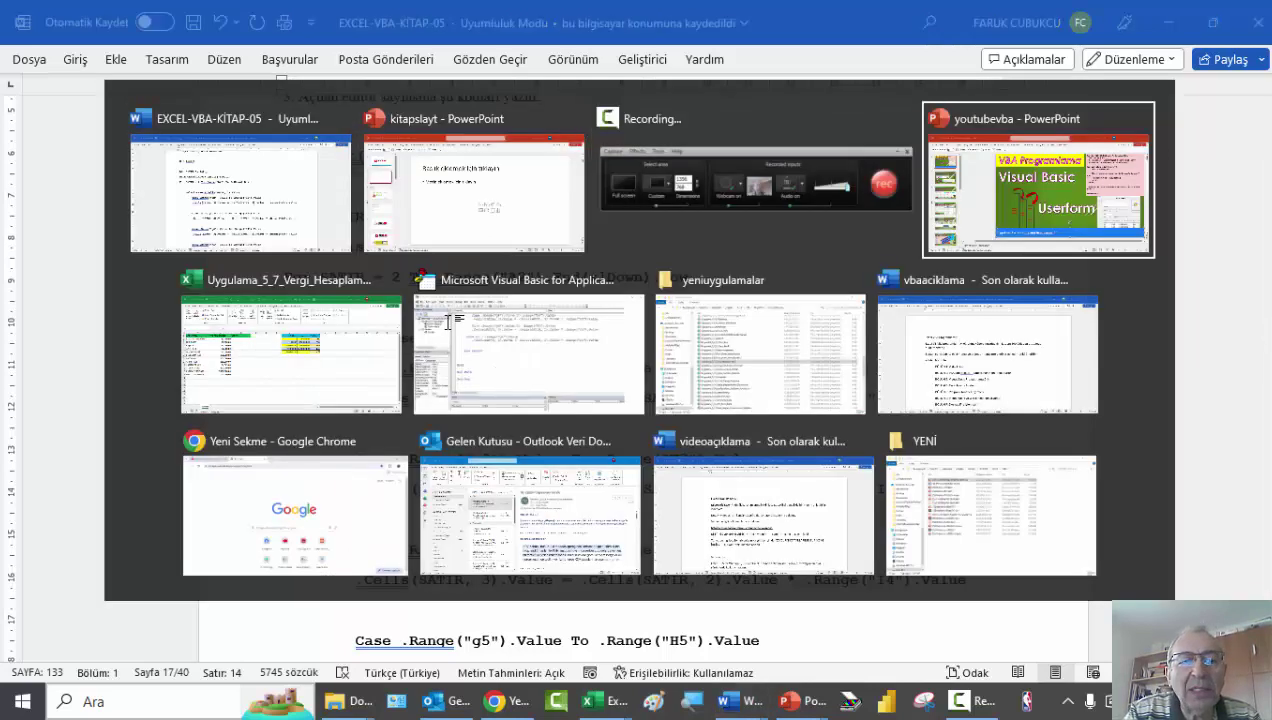
pyautogui.hotkey('alt', 'Tab')
pyautogui.click(248, 326)
pyautogui.click(351, 252)
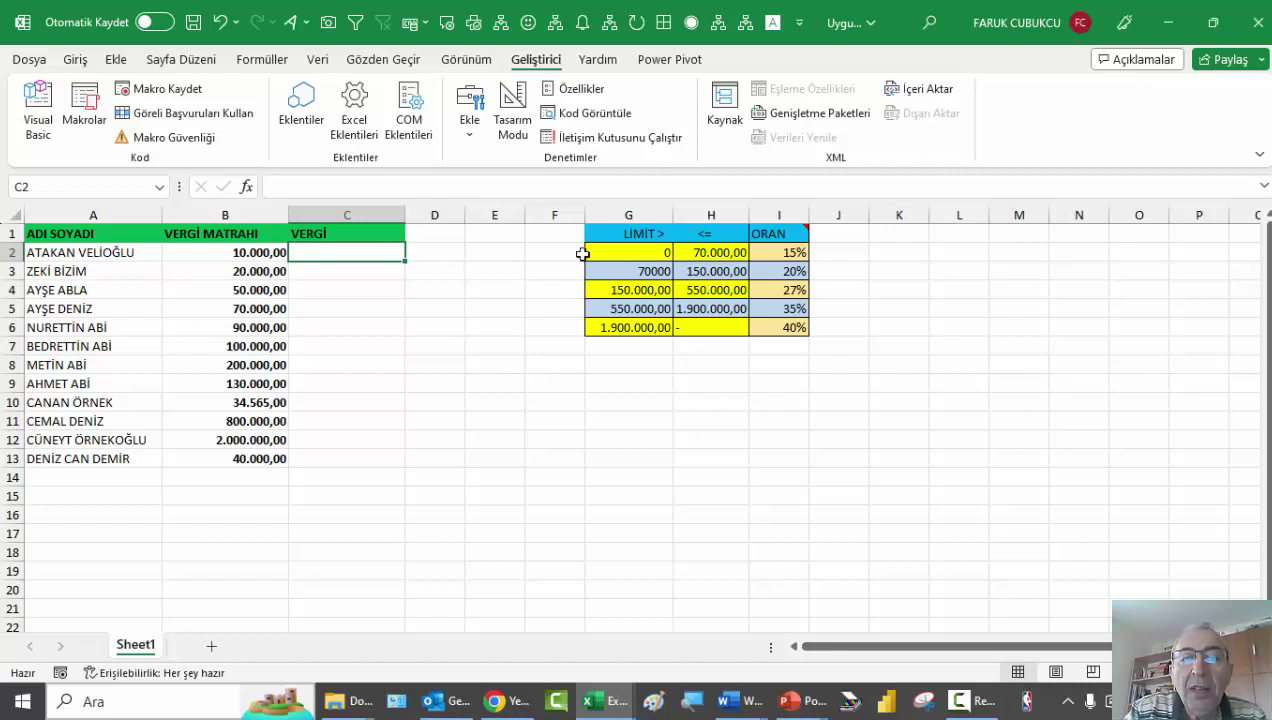
# Review the bracket limits and rates in G2:I4, then select H3 as the formatting source
pyautogui.moveTo(745, 252); pyautogui.dragTo(642, 252)
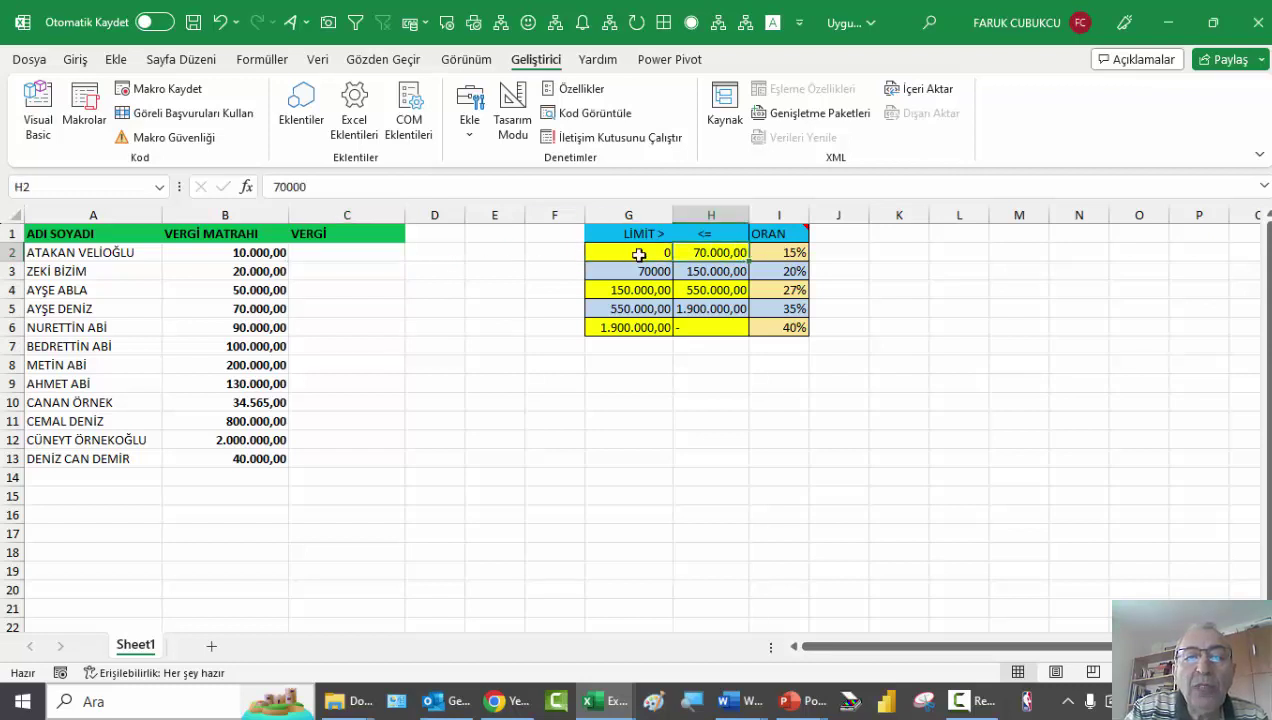
pyautogui.click(800, 252)
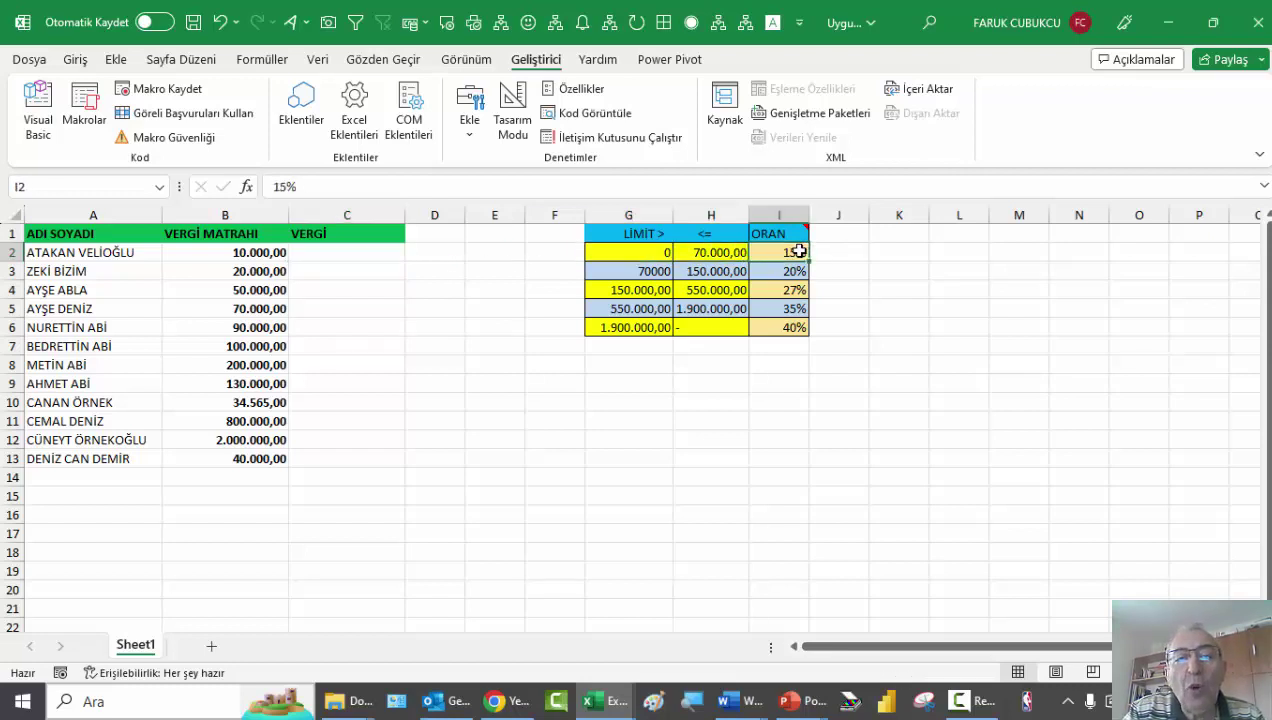
pyautogui.click(620, 271)
pyautogui.click(727, 272)
pyautogui.click(652, 271)
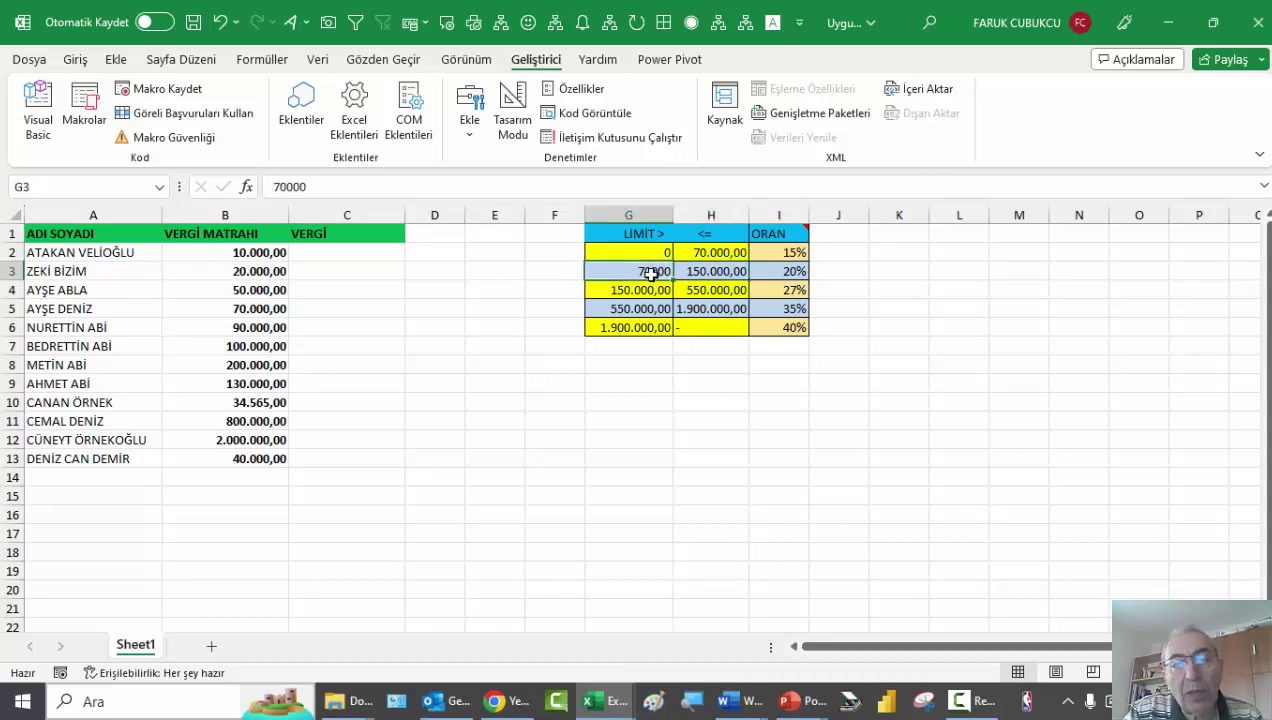
pyautogui.click(722, 272)
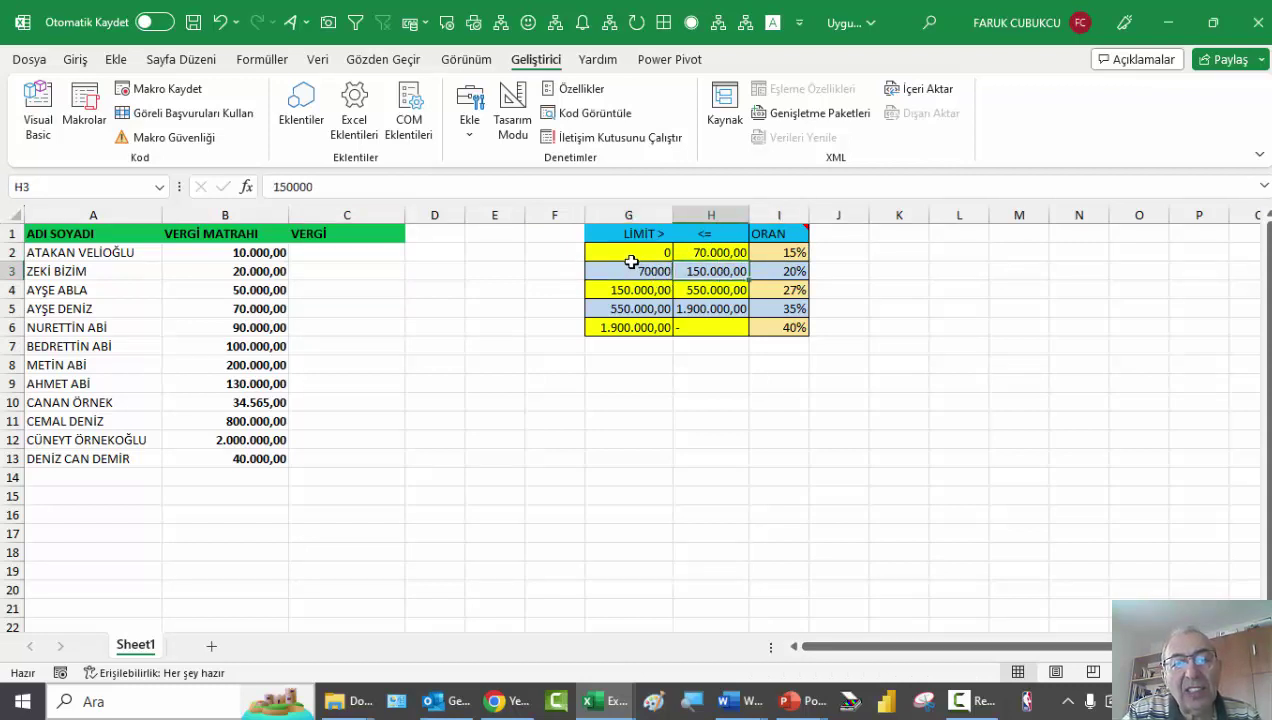
pyautogui.click(631, 268)
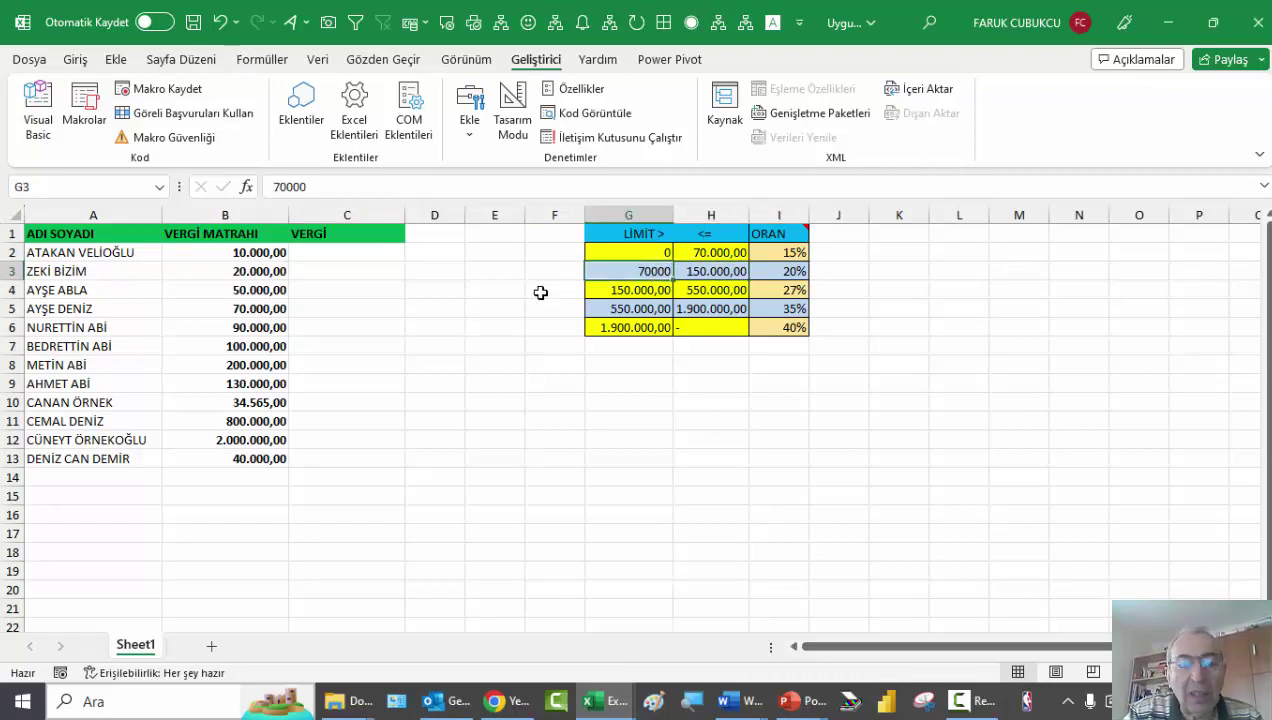
pyautogui.click(658, 289)
pyautogui.click(700, 272)
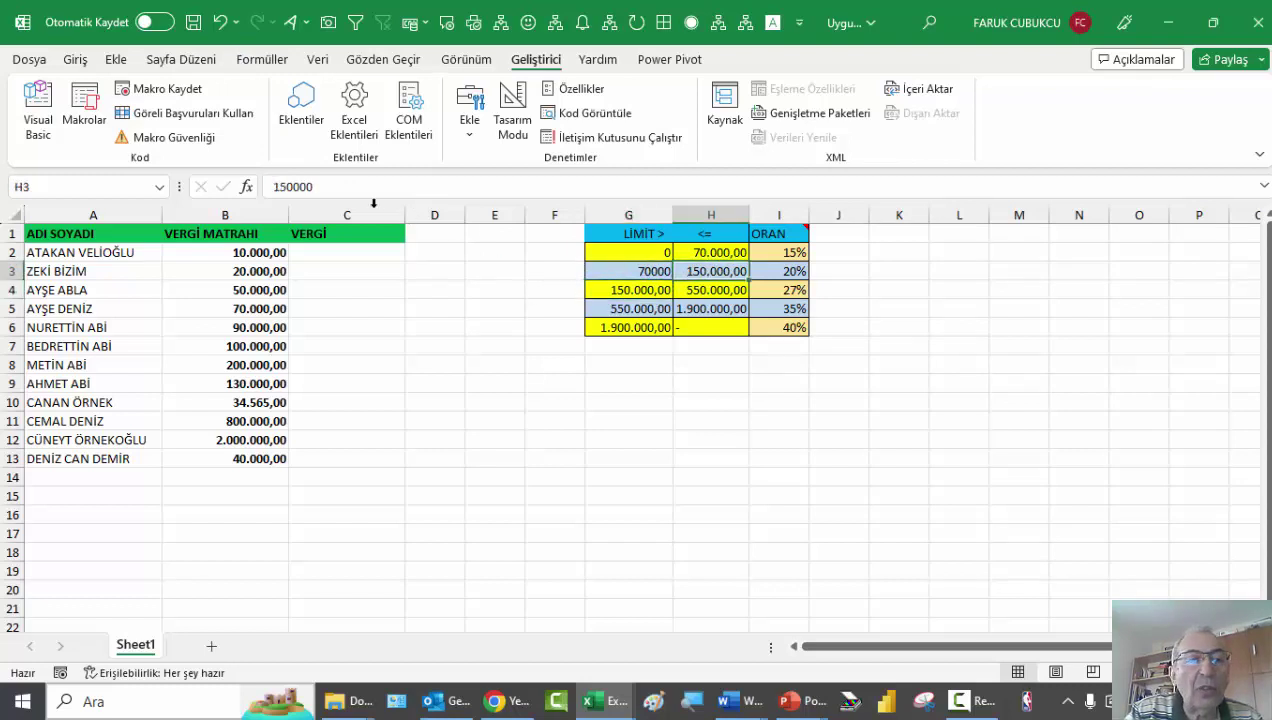
pyautogui.click(74, 62)
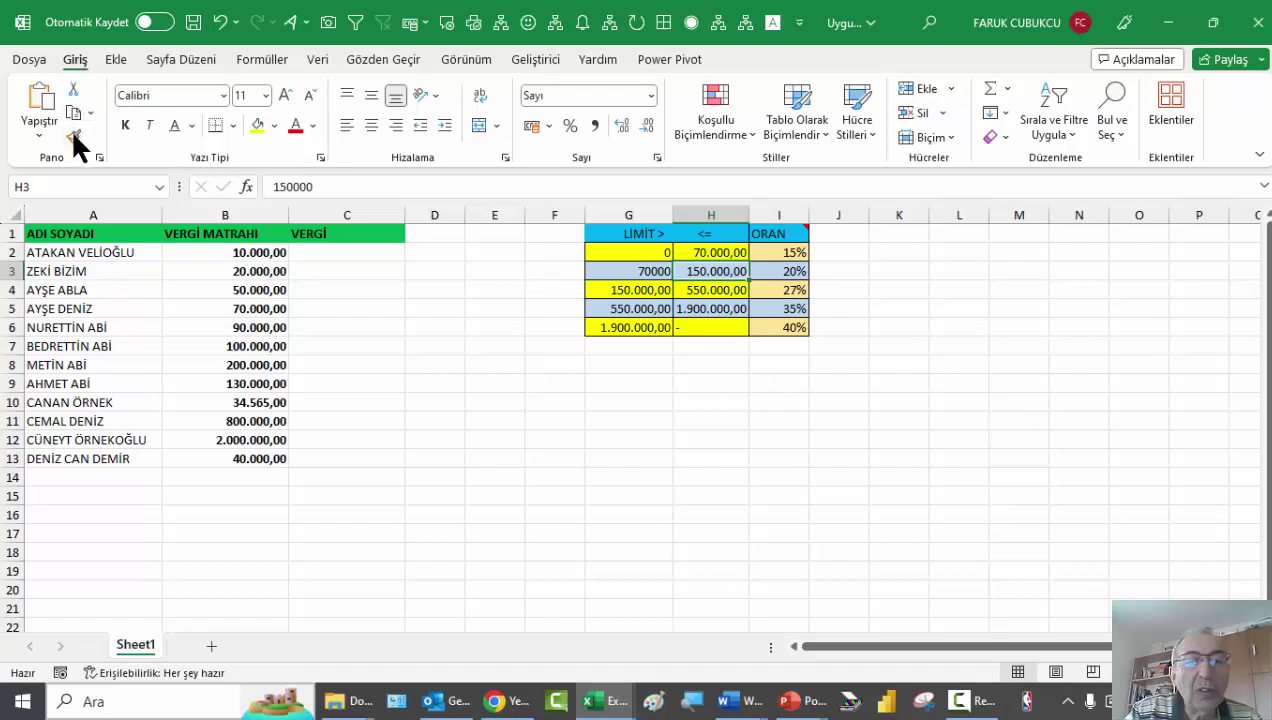
# Use Format Painter to copy H3's number format onto G3, so it shows 70.000,00
pyautogui.click(73, 136)
pyautogui.click(621, 271)
pyautogui.click(490, 289)
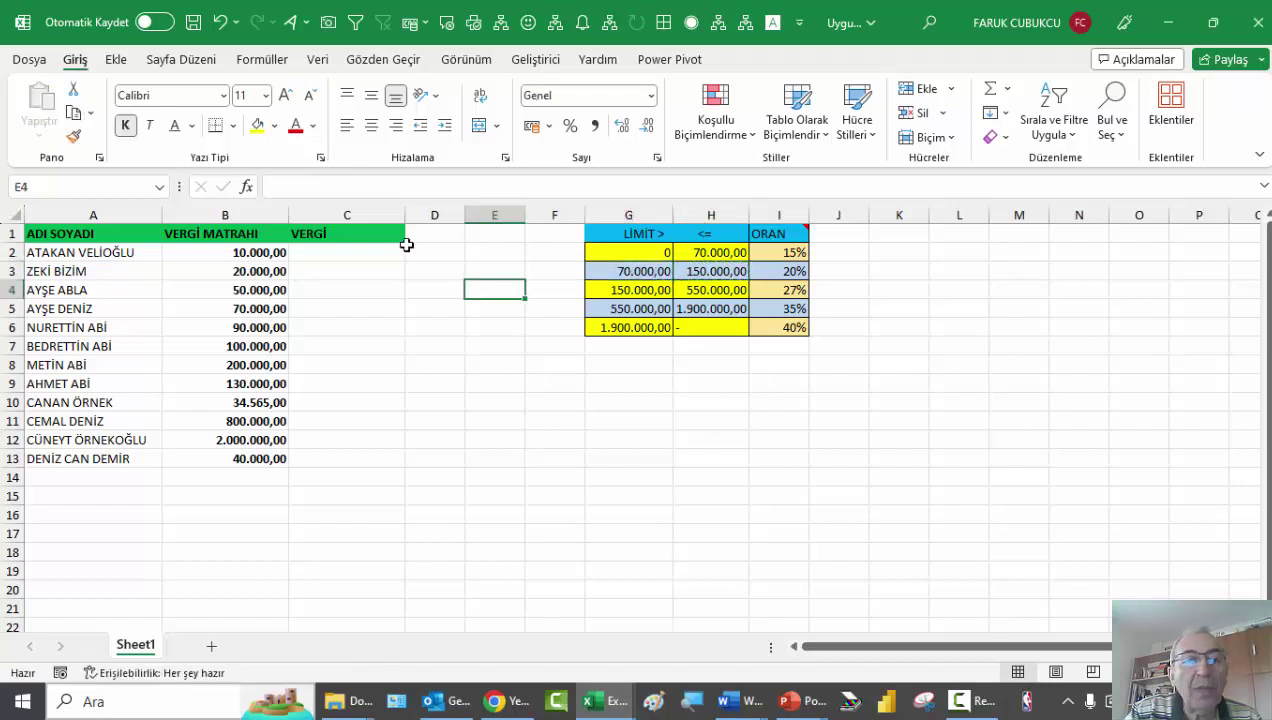
pyautogui.click(647, 292)
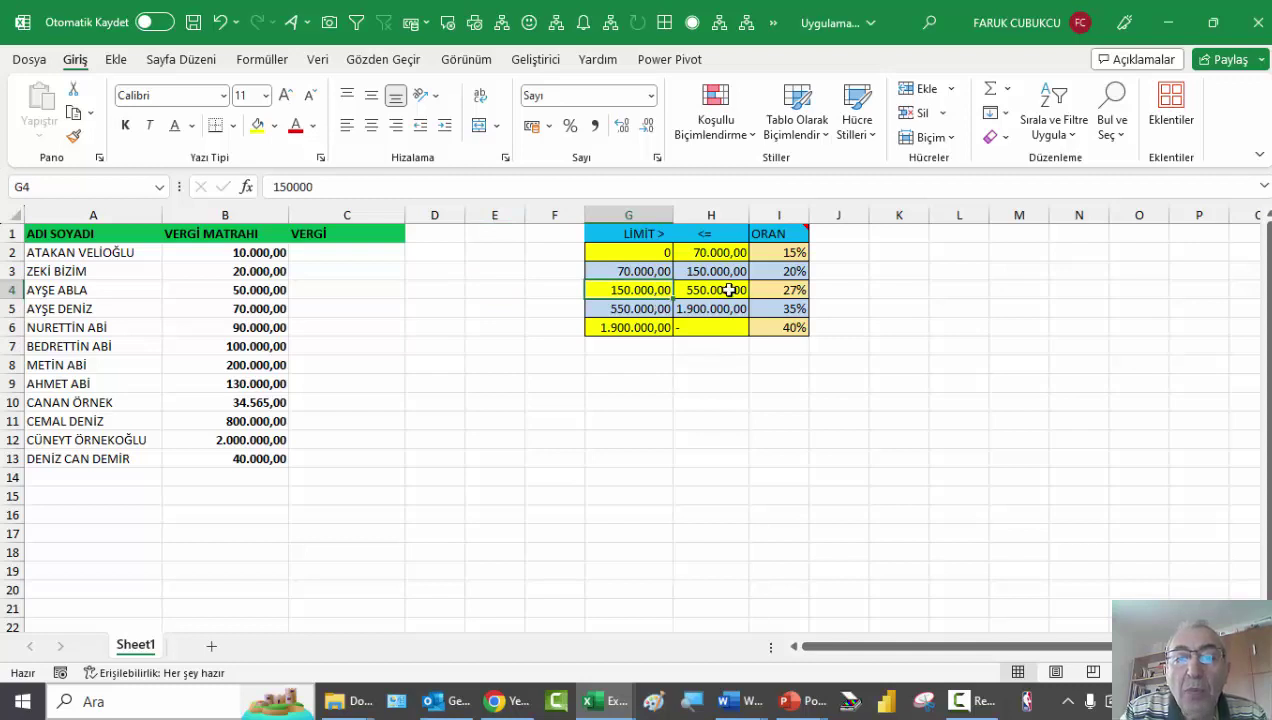
pyautogui.click(651, 268)
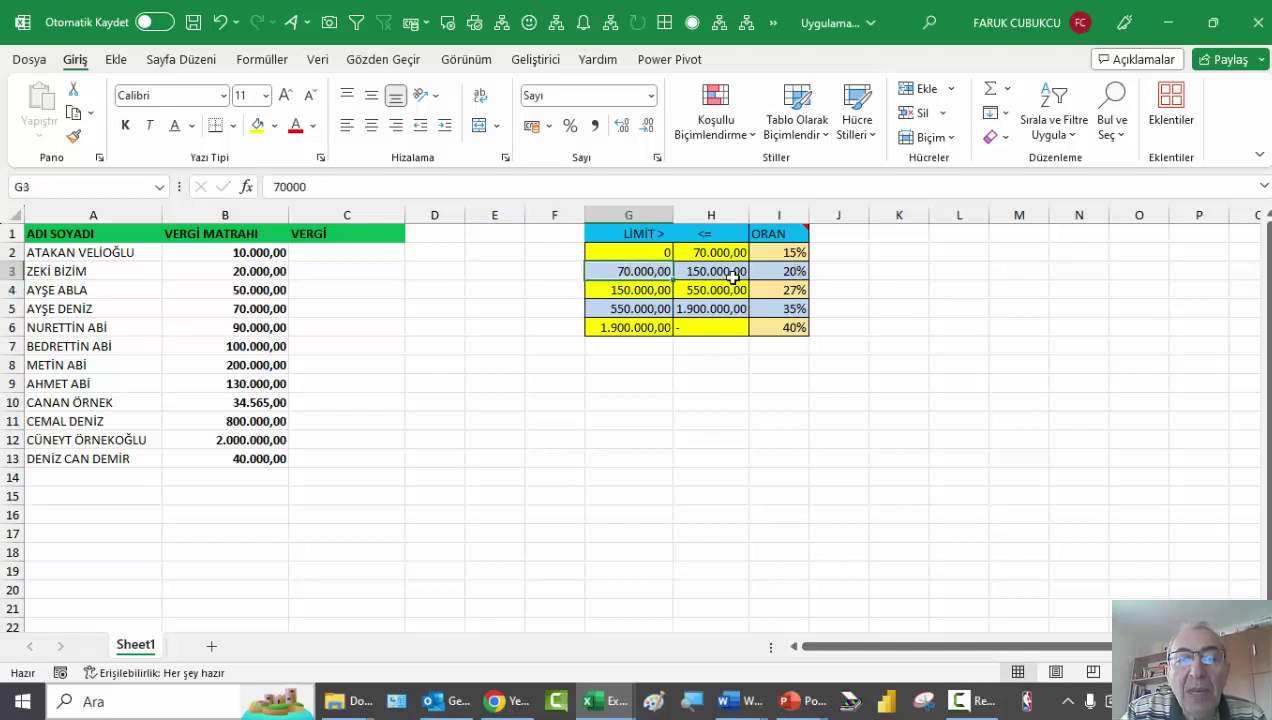
# Check the formatted bracket rows G2:I3, including the 20% rate, then select C2
pyautogui.moveTo(728, 272); pyautogui.dragTo(634, 272)
pyautogui.moveTo(782, 270); pyautogui.dragTo(655, 271)
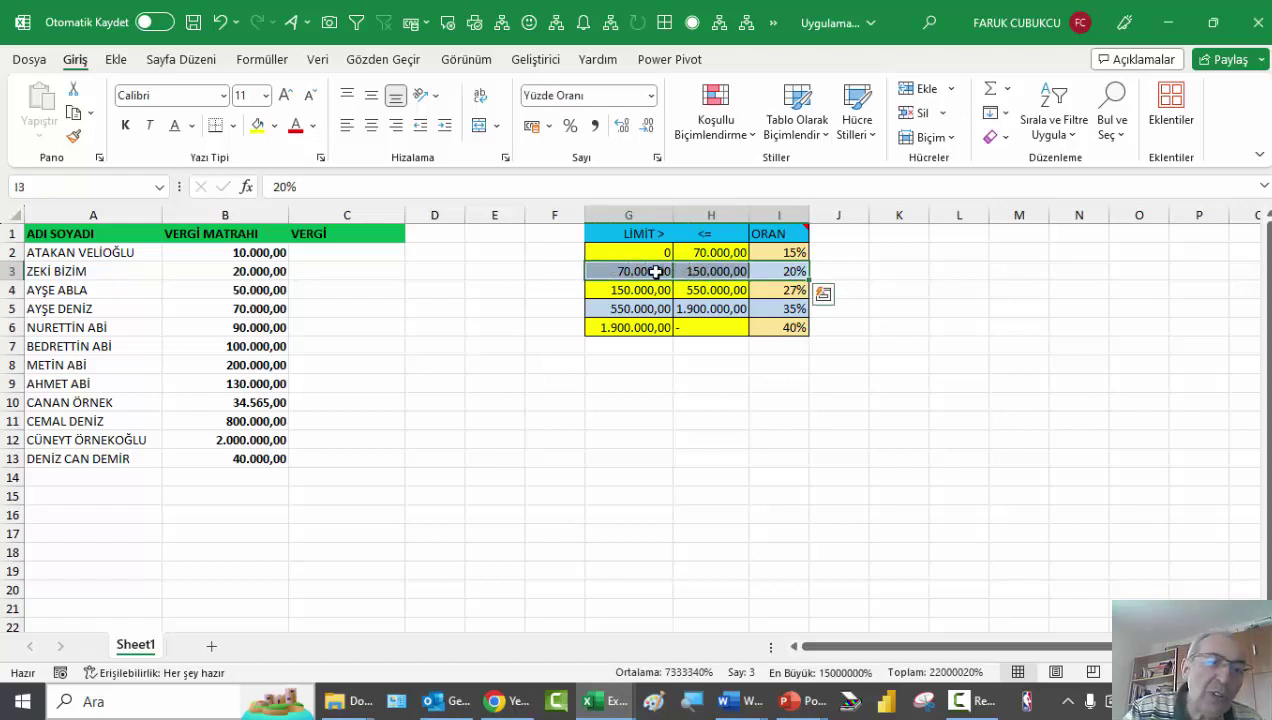
pyautogui.click(851, 258)
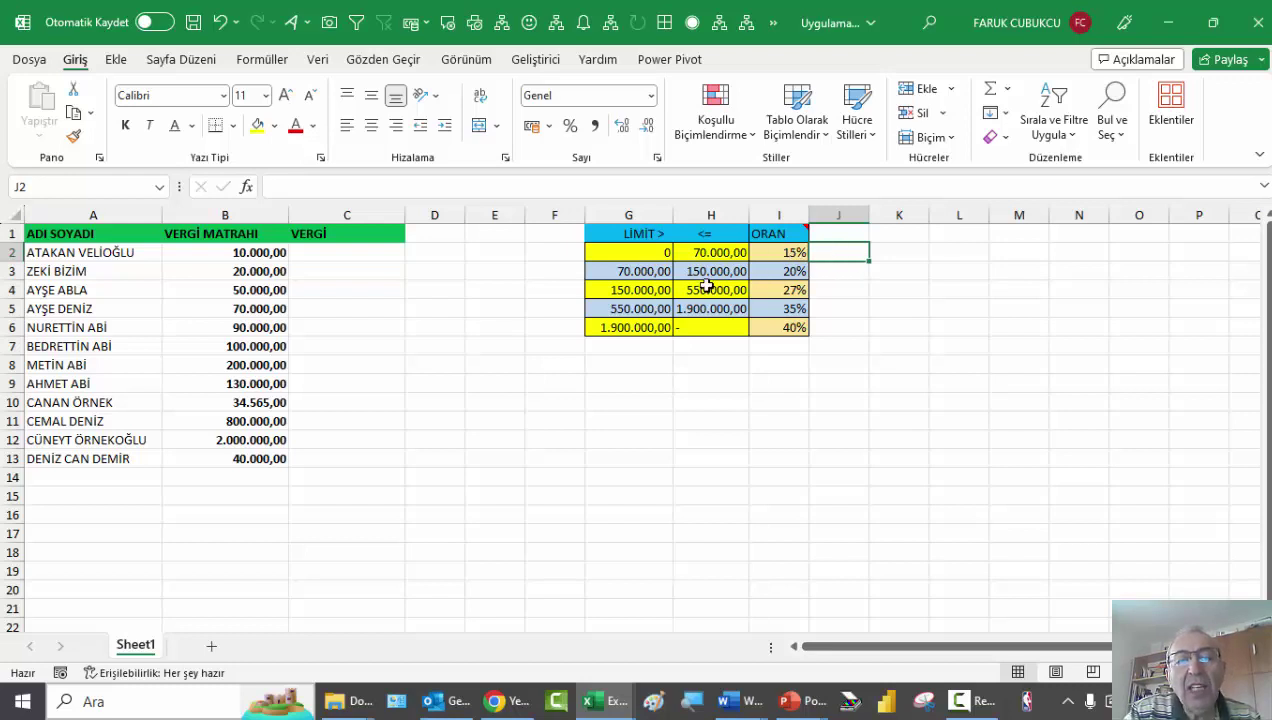
pyautogui.click(640, 272)
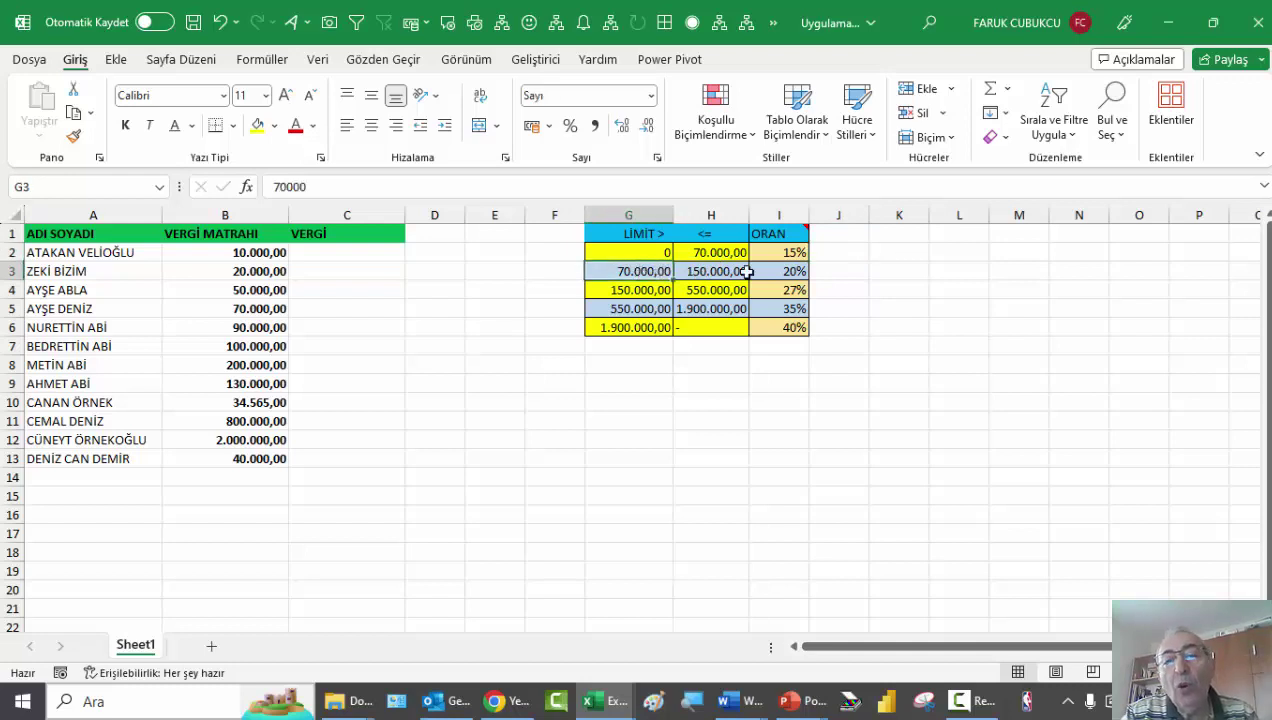
pyautogui.click(792, 270)
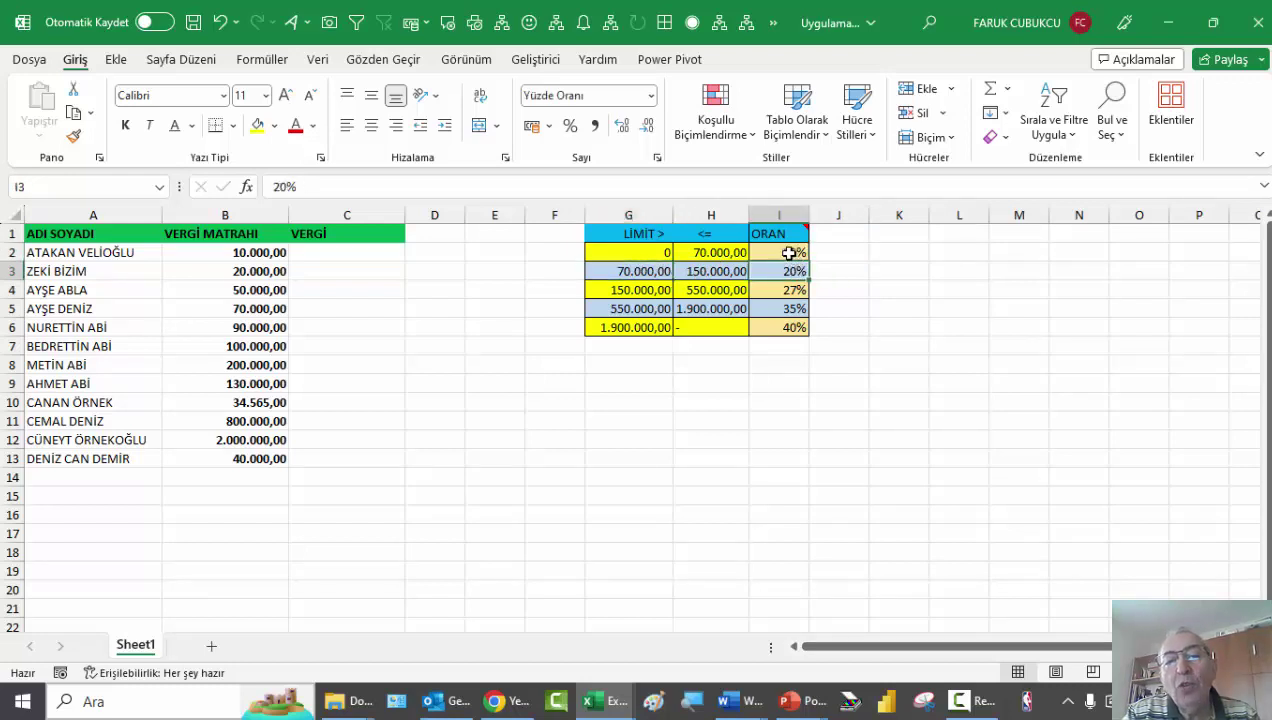
pyautogui.moveTo(790, 252); pyautogui.dragTo(749, 254)
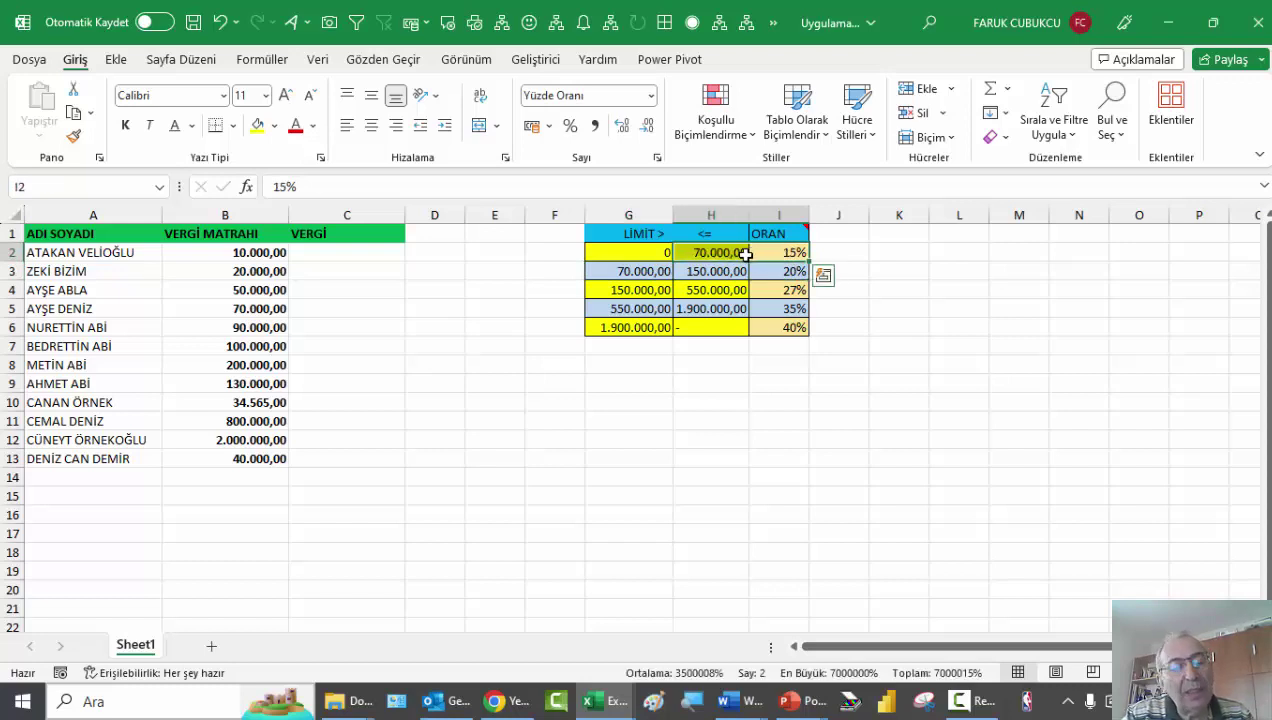
pyautogui.click(825, 252)
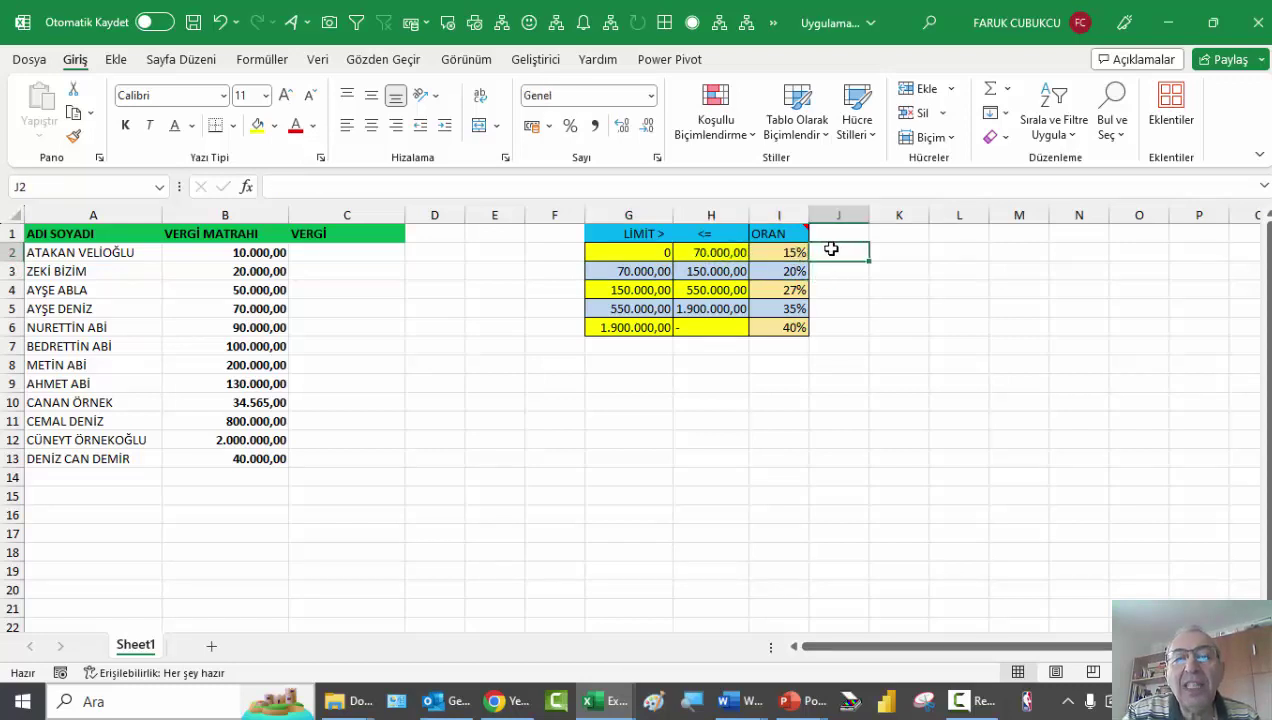
pyautogui.click(360, 257)
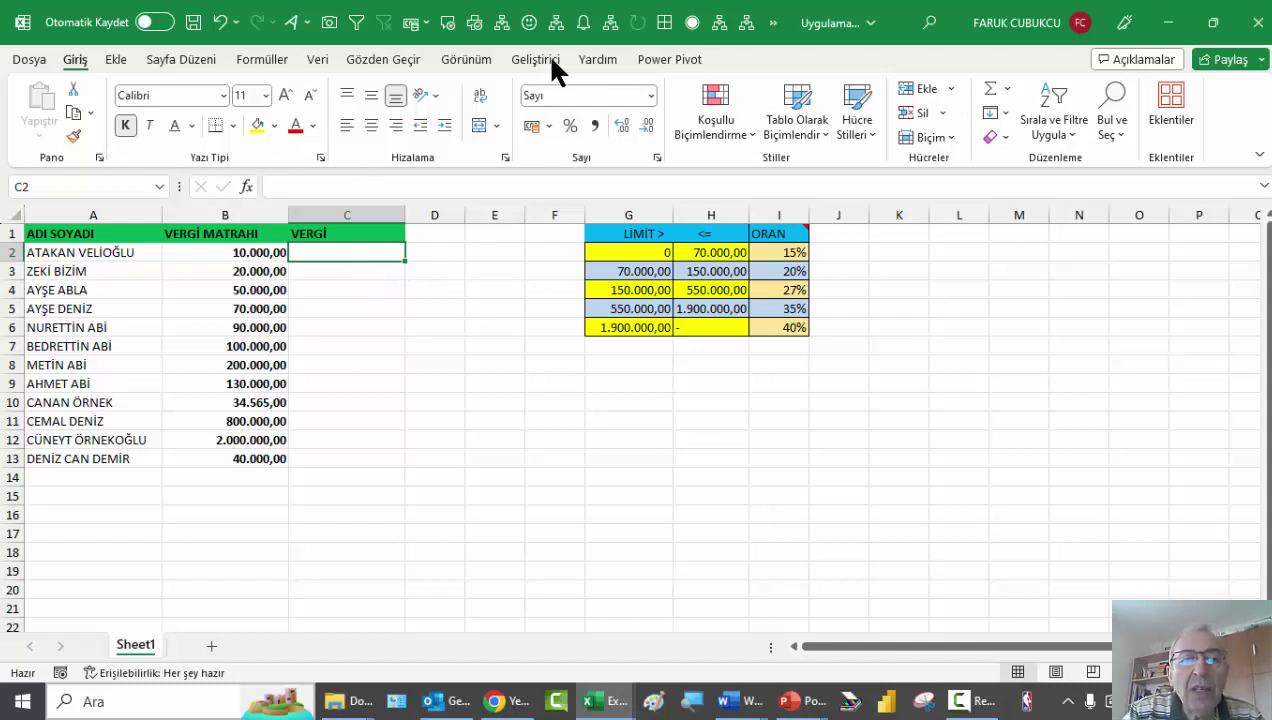
# From the Developer tab, add an empty Sub deneme procedure at the top of Module1
pyautogui.click(551, 60)
pyautogui.click(38, 112)
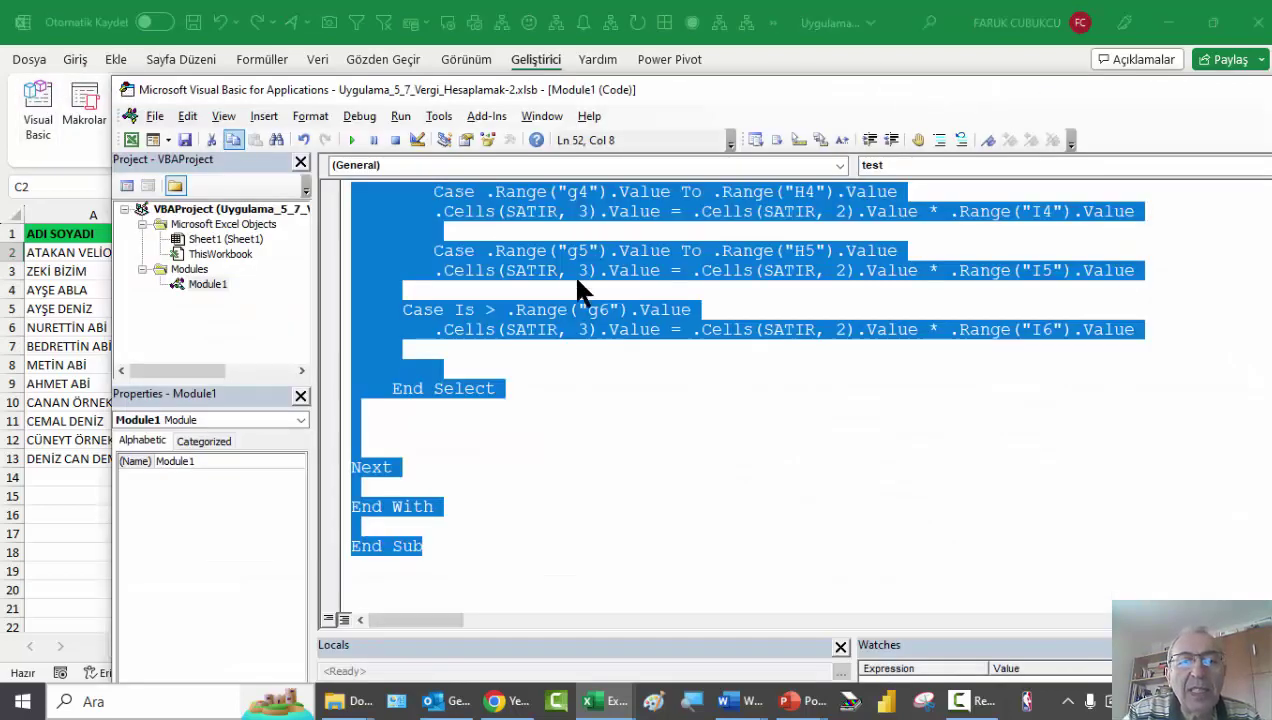
pyautogui.scroll(10, 577, 285)
pyautogui.click(475, 255)
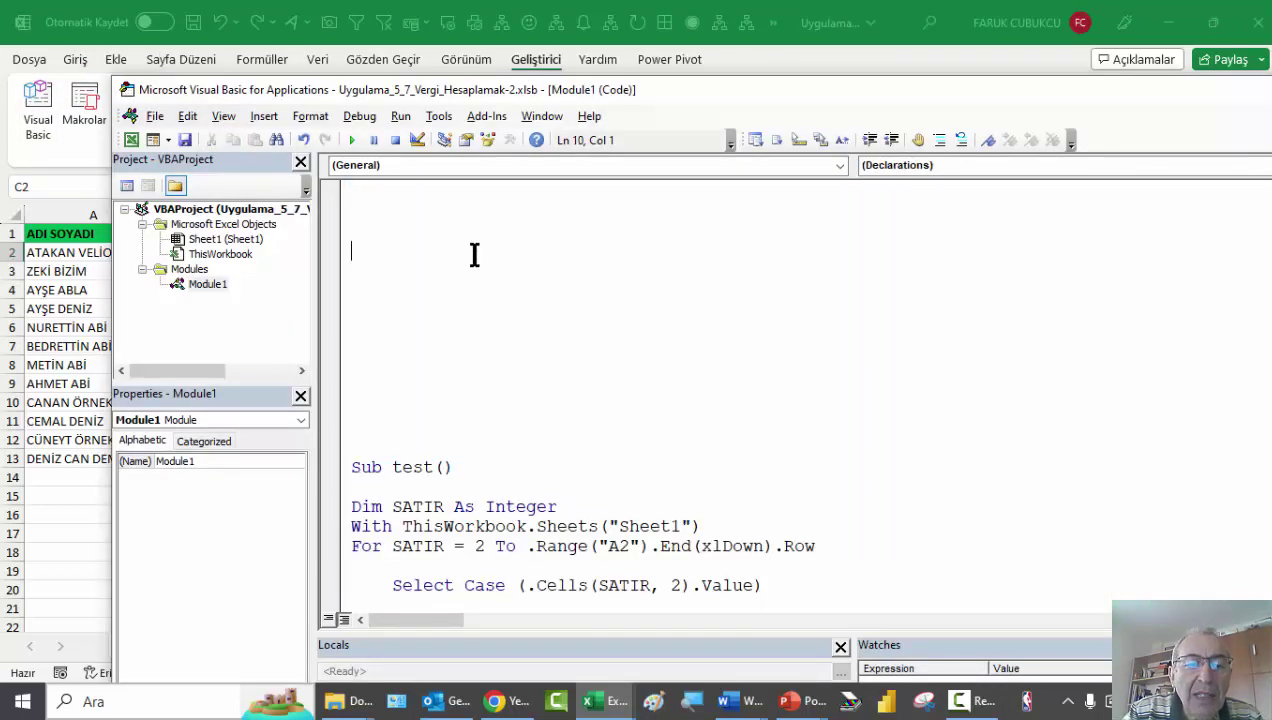
pyautogui.scroll(2, 440, 270)
pyautogui.click(379, 218)
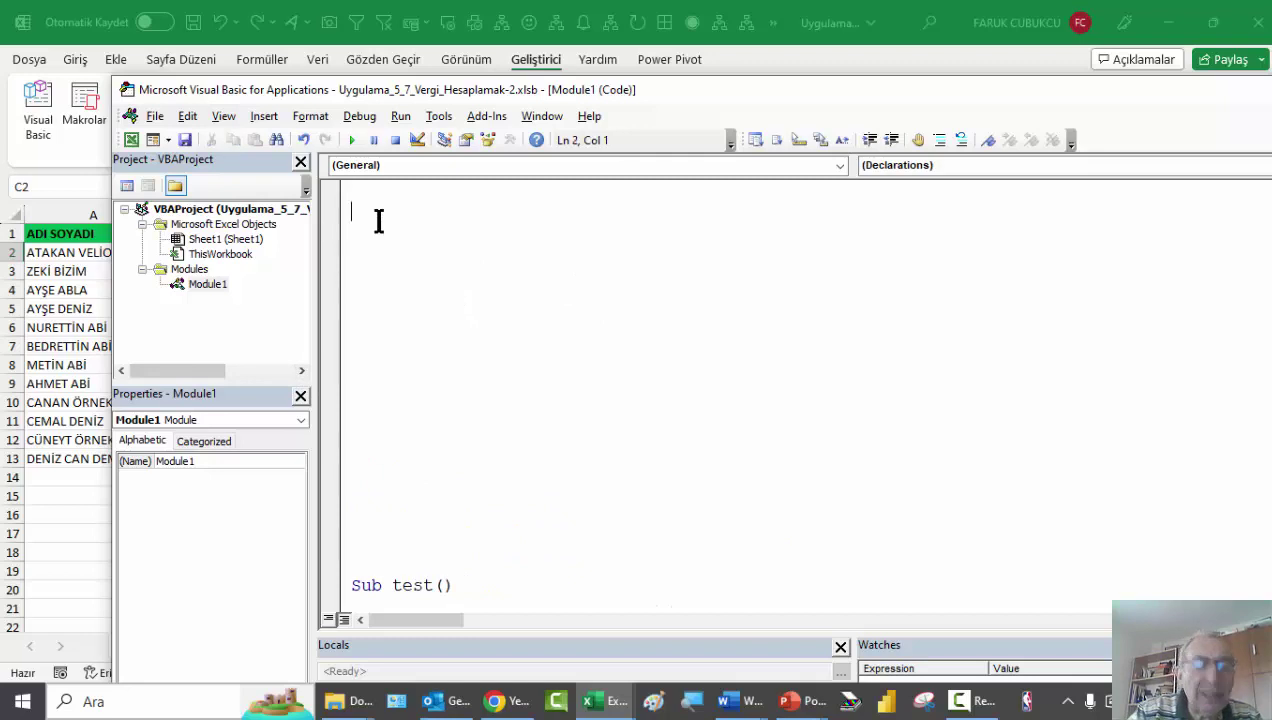
pyautogui.write('su')
pyautogui.write('b den')
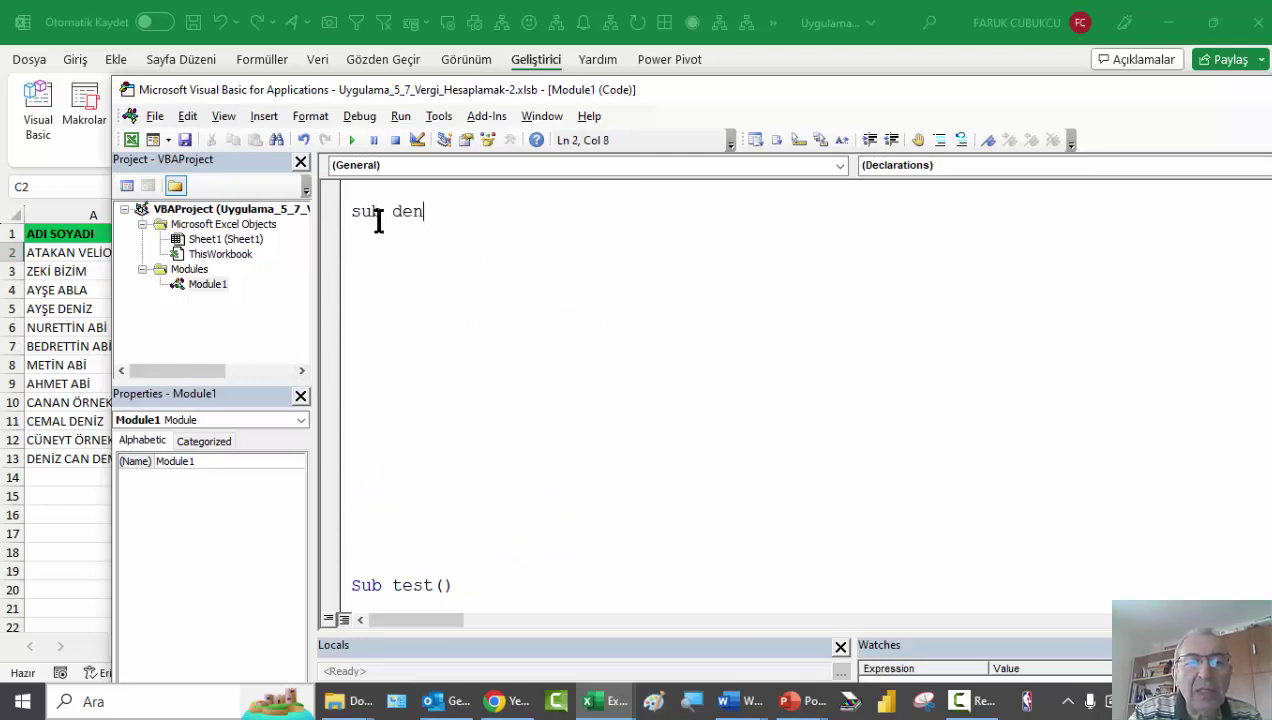
pyautogui.write('eme')
pyautogui.press('Return')
pyautogui.press('Return')
pyautogui.press('Return')
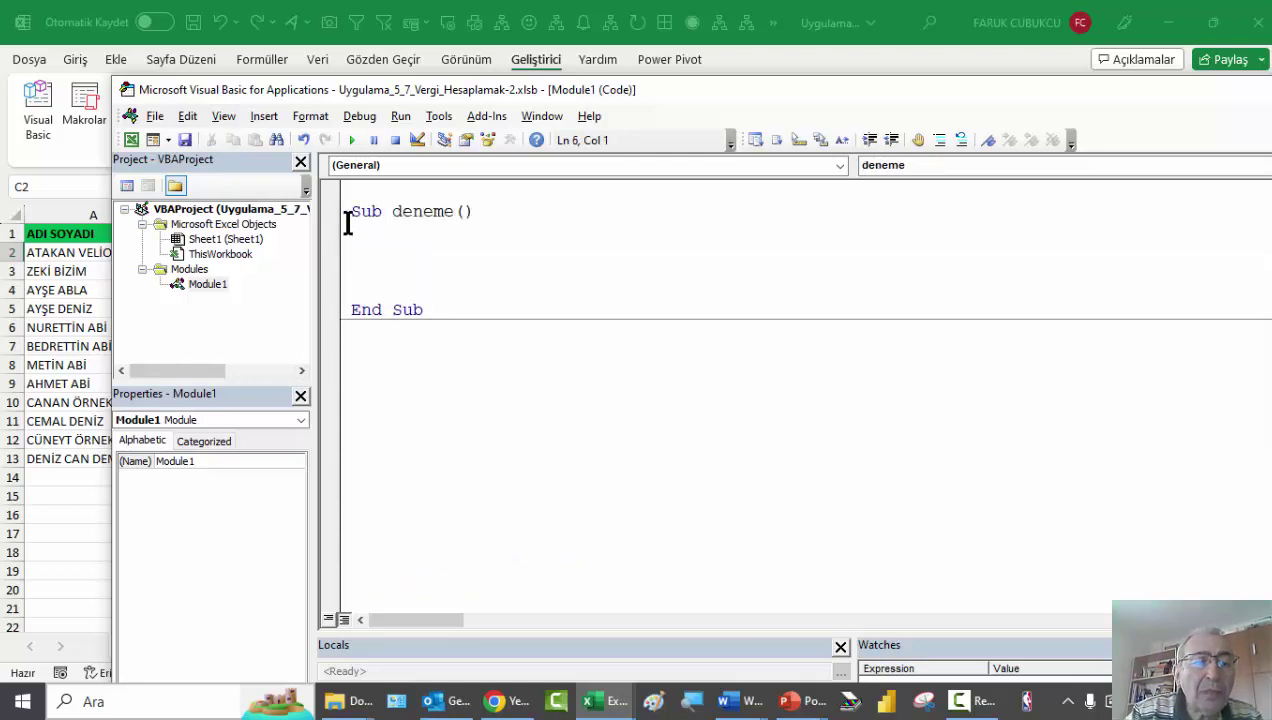
# Return to the worksheet and select the tax base amounts B2:B13
pyautogui.hotkey('alt', 'F11')
pyautogui.moveTo(261, 252)
pyautogui.mouseDown()
pyautogui.moveTo(278, 343)
pyautogui.moveTo(249, 458)
pyautogui.mouseUp()
pyautogui.click(255, 290)
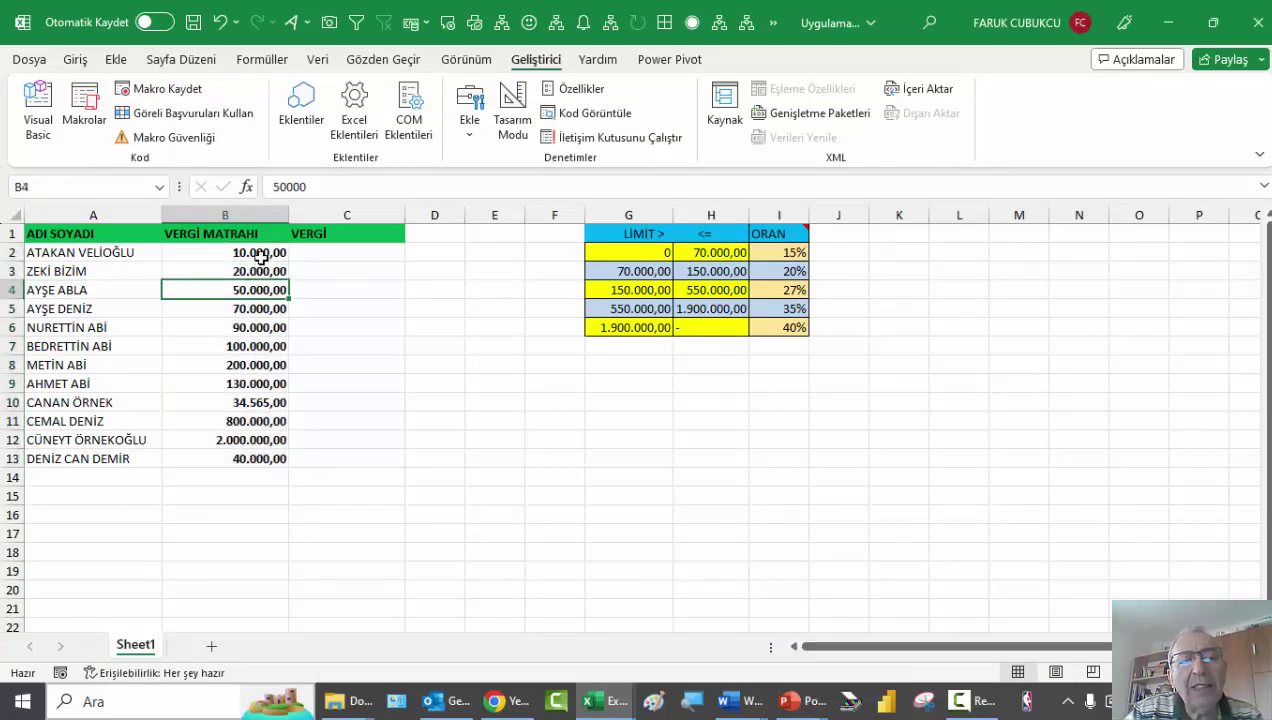
# Check amount B2 and the first bracket's limits and 15% rate in G2:I2
pyautogui.click(261, 255)
pyautogui.click(665, 254)
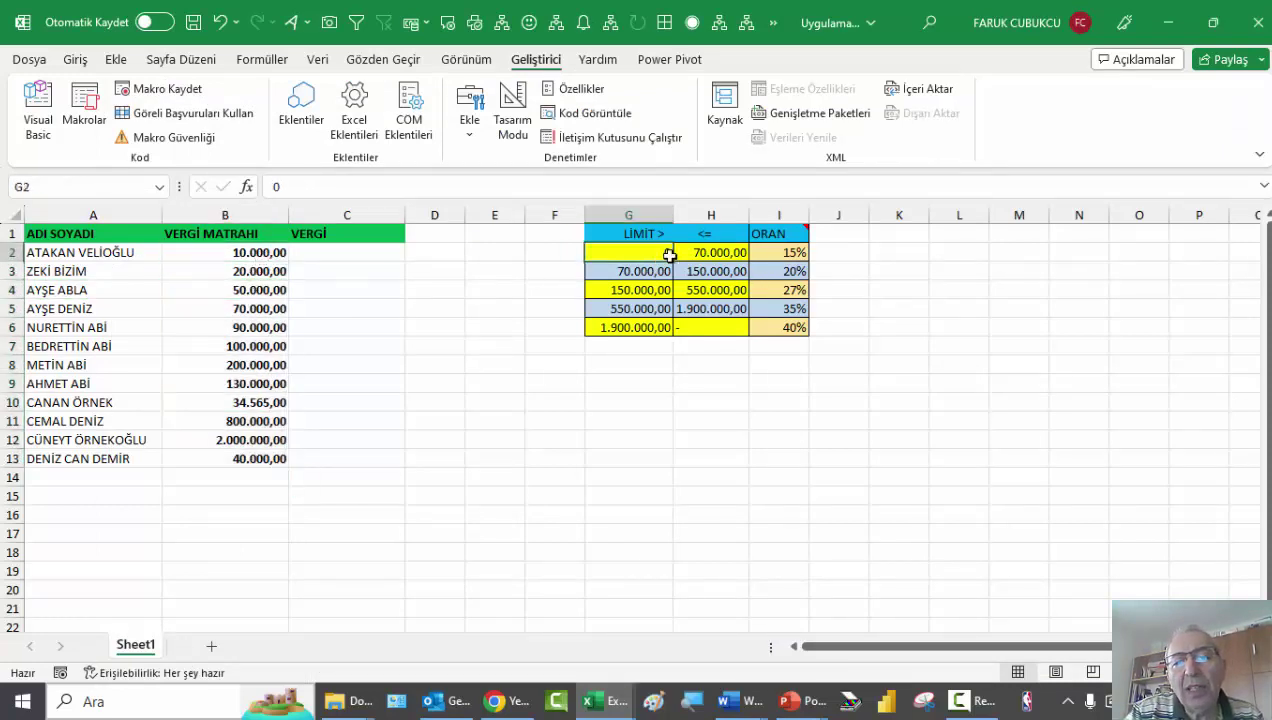
pyautogui.click(713, 254)
pyautogui.moveTo(622, 252); pyautogui.dragTo(690, 252)
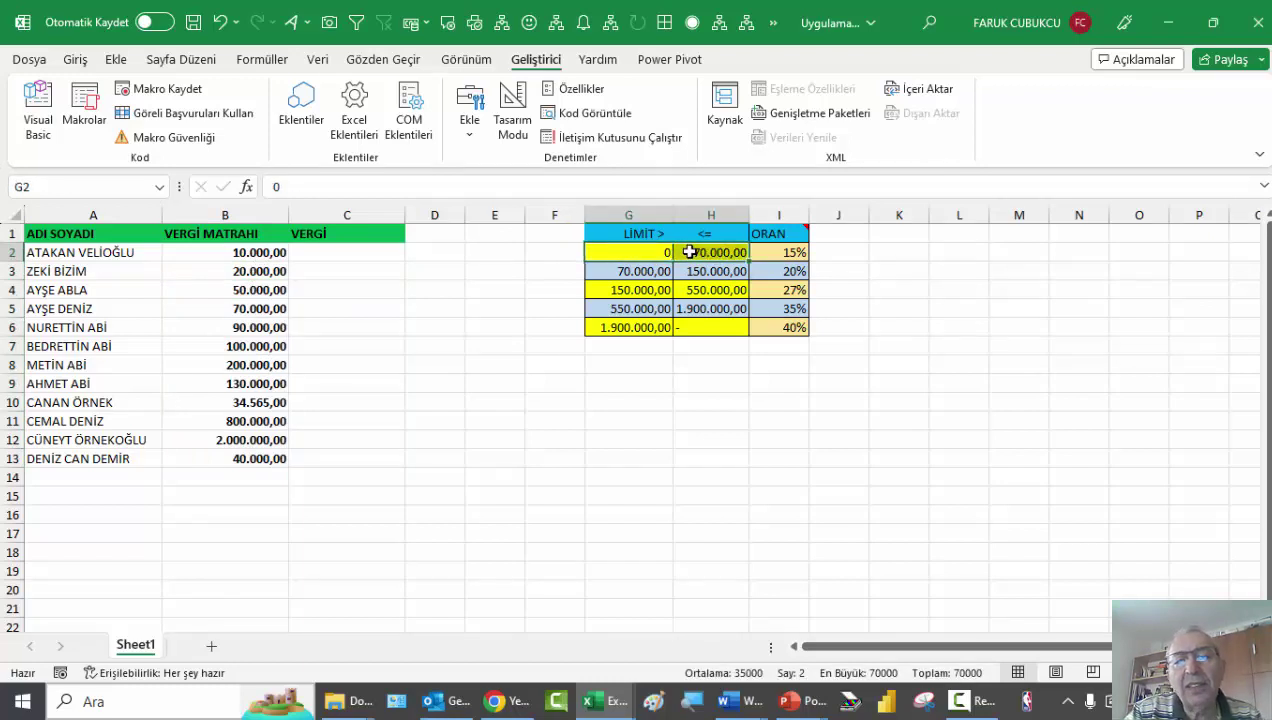
pyautogui.click(782, 250)
# In the VBA editor, declare 'Dim SATIR As Long' inside the deneme procedure
pyautogui.click(40, 102)
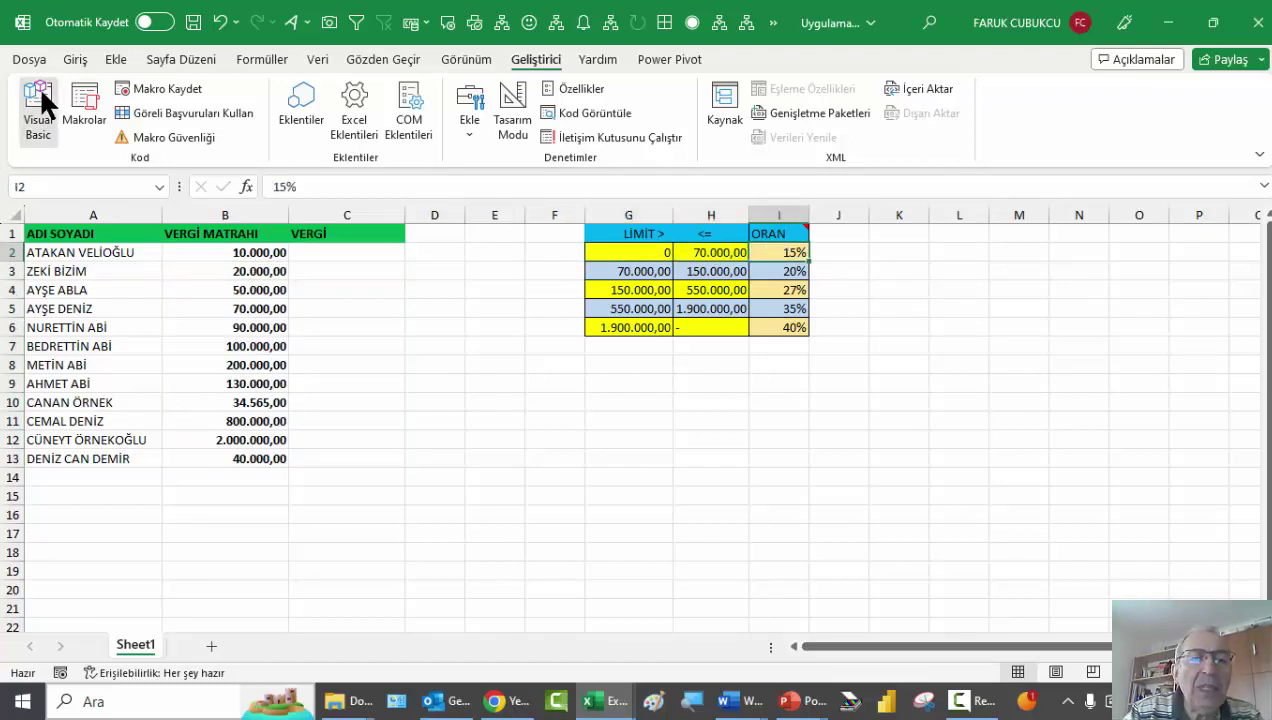
pyautogui.moveTo(369, 88); pyautogui.dragTo(515, 121)
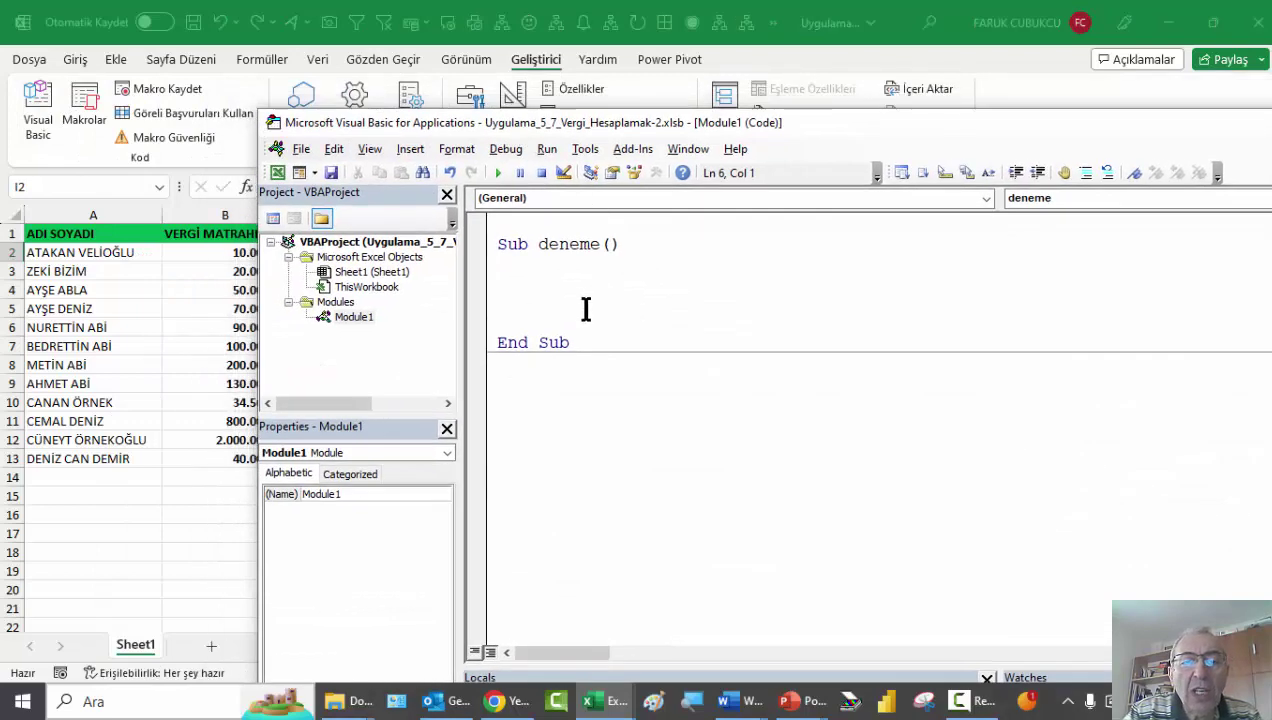
pyautogui.click(523, 265)
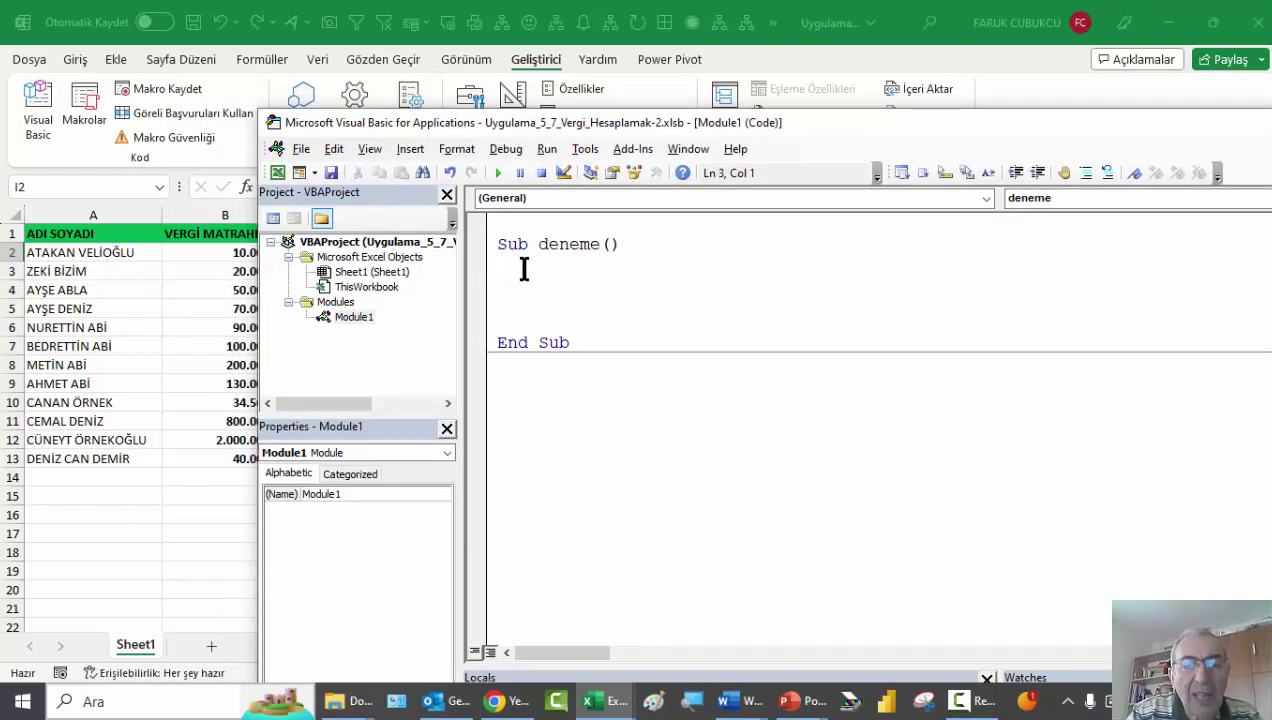
pyautogui.write('Dİ')
pyautogui.press('BackSpace')
pyautogui.press('BackSpace')
pyautogui.write('Dİ')
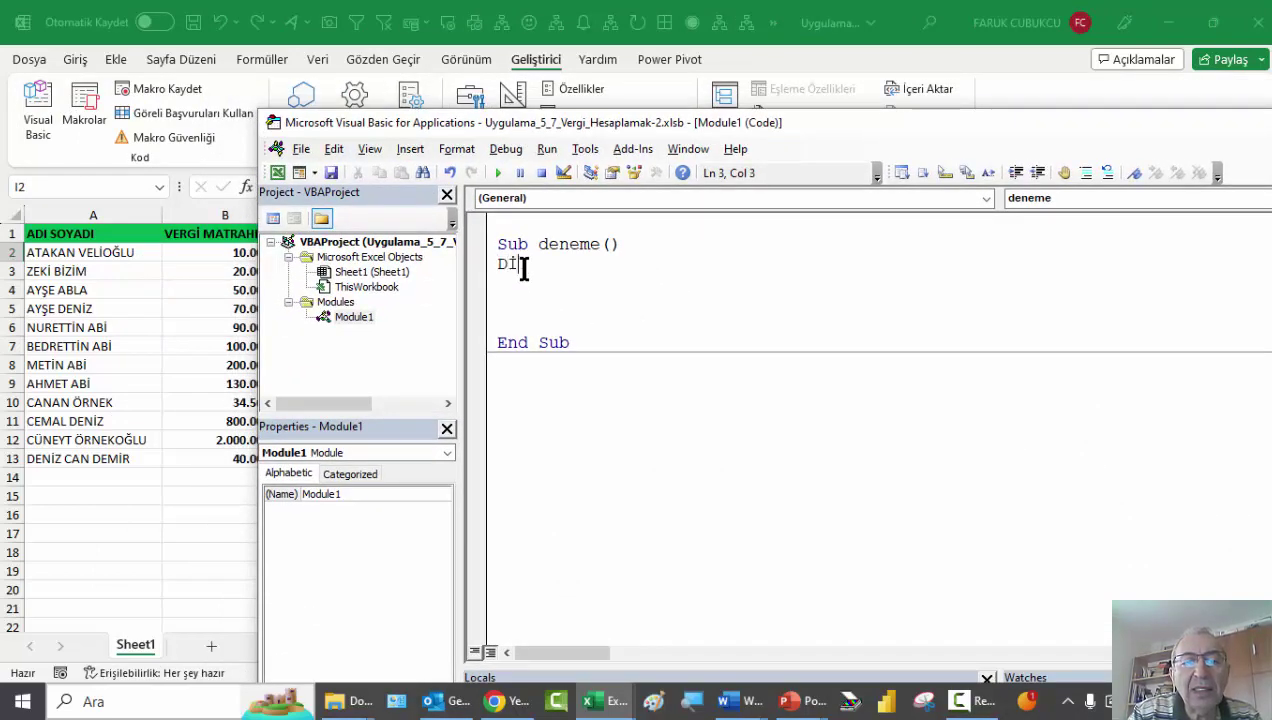
pyautogui.write('md')
pyautogui.press('BackSpace')
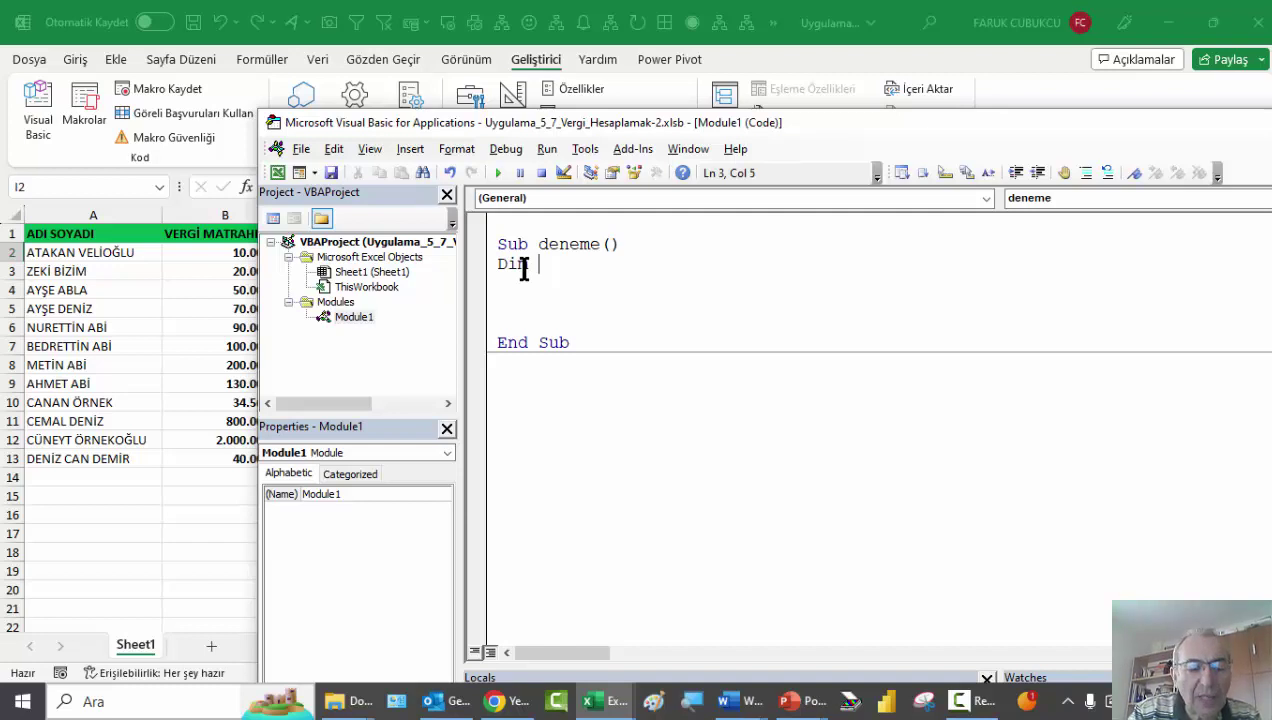
pyautogui.write('SATIR as')
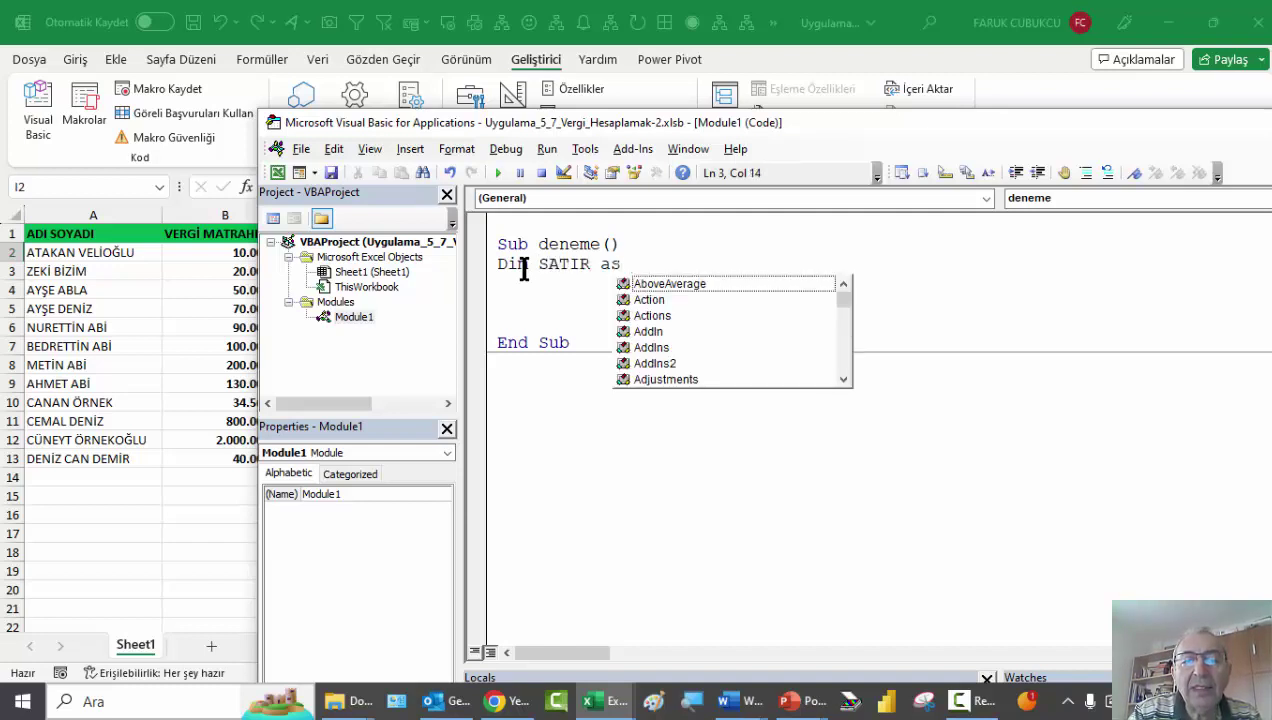
pyautogui.write(' Lon')
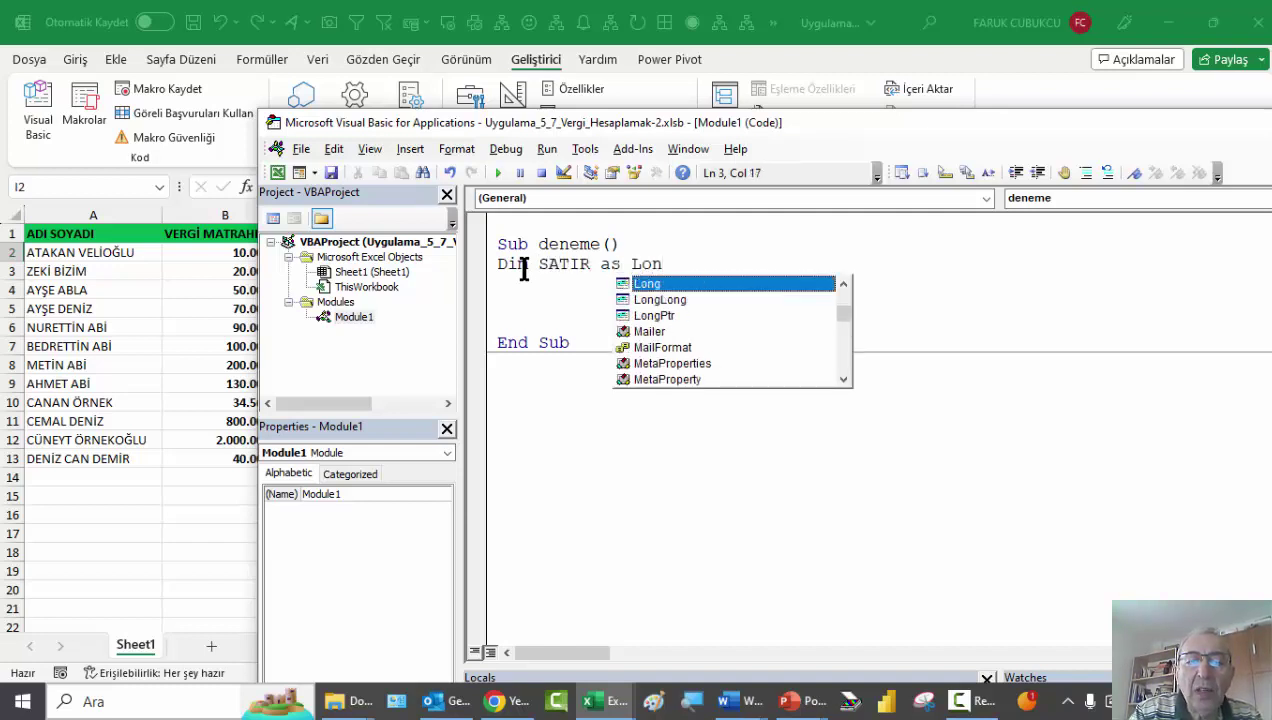
pyautogui.write('g')
pyautogui.press('Return')
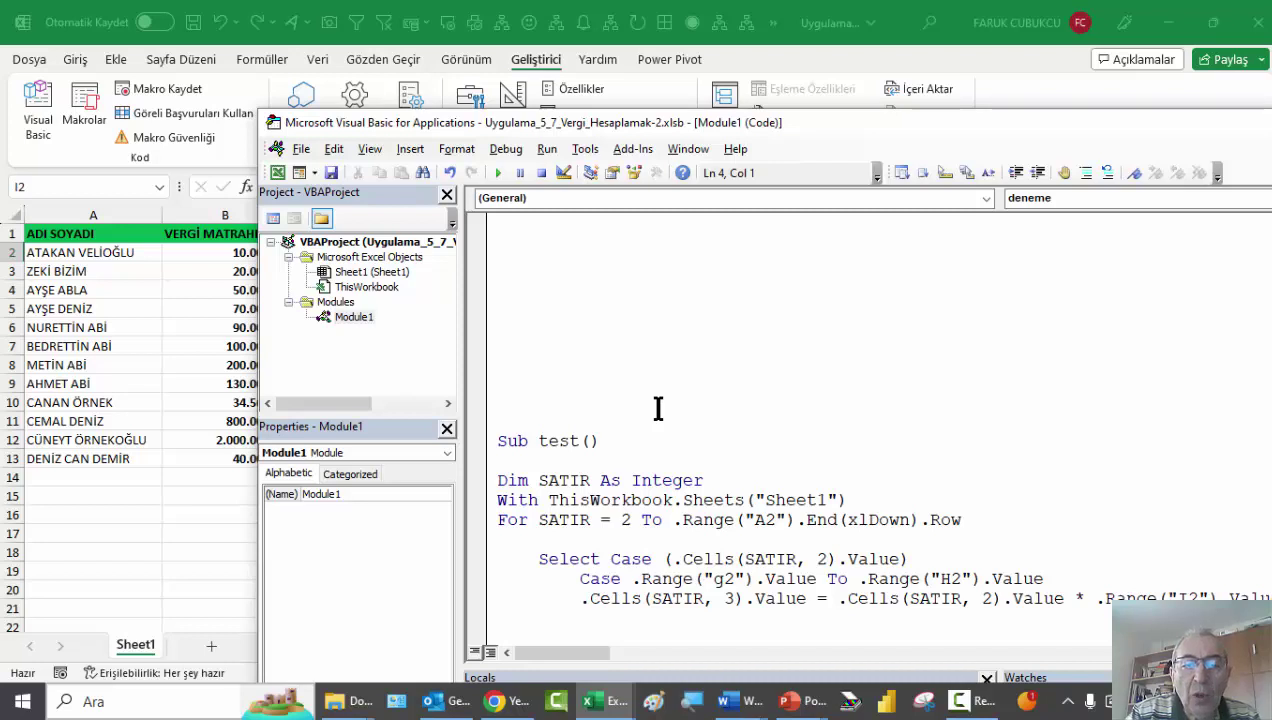
pyautogui.scroll(-1, 658, 408)
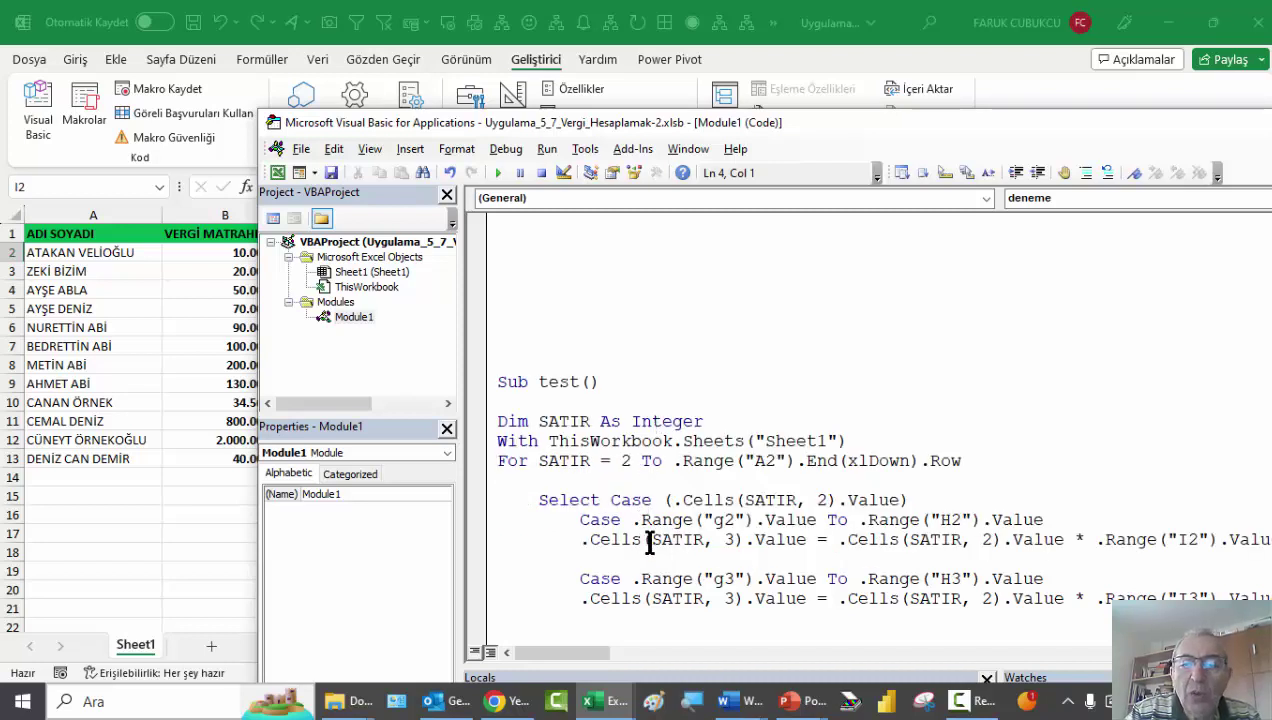
pyautogui.scroll(5, 684, 521)
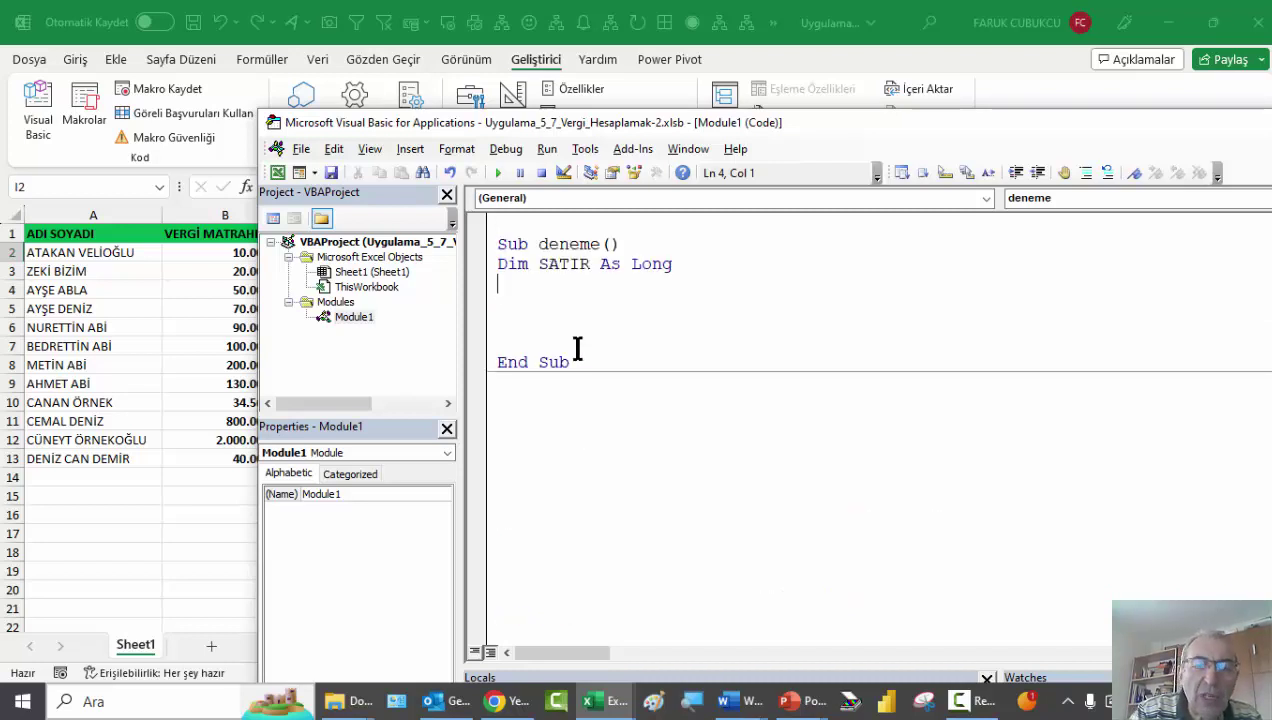
# Declare TUTAR As Double below the SATIR declaration and leave a blank line
pyautogui.write('Dim TUT')
pyautogui.press('BackSpace')
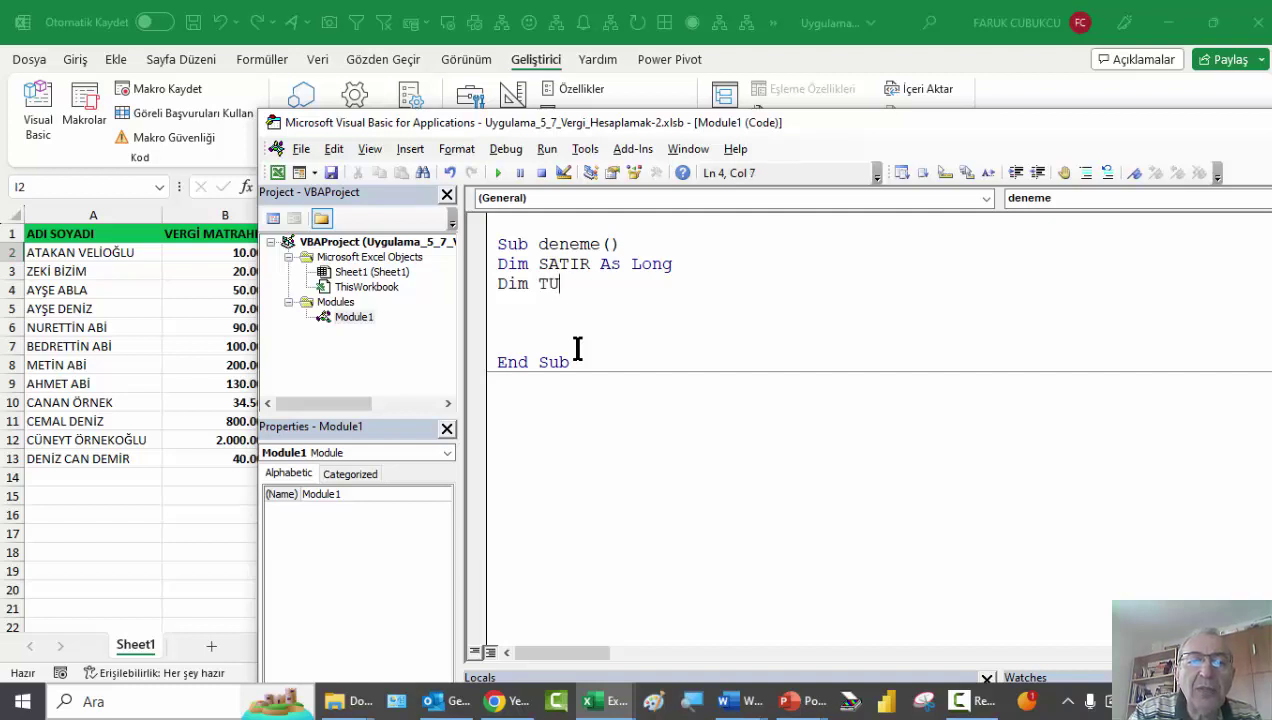
pyautogui.press('BackSpace')
pyautogui.write('TAR a')
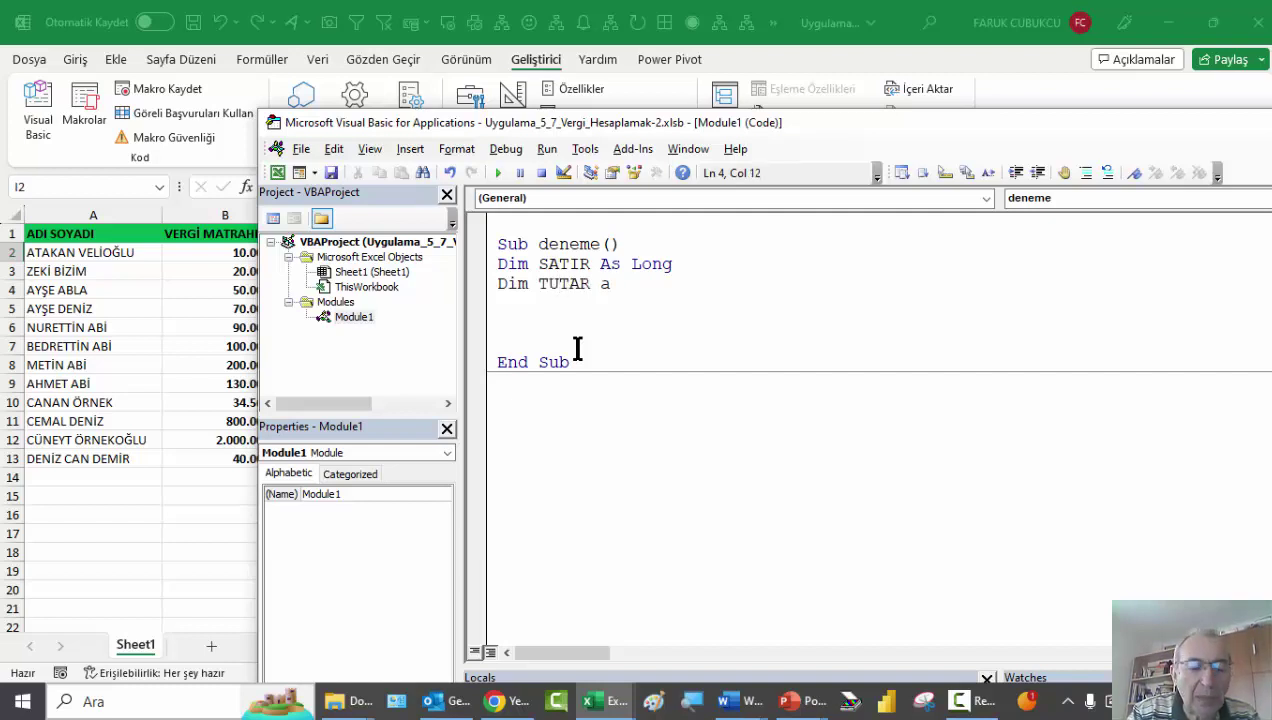
pyautogui.write('s do')
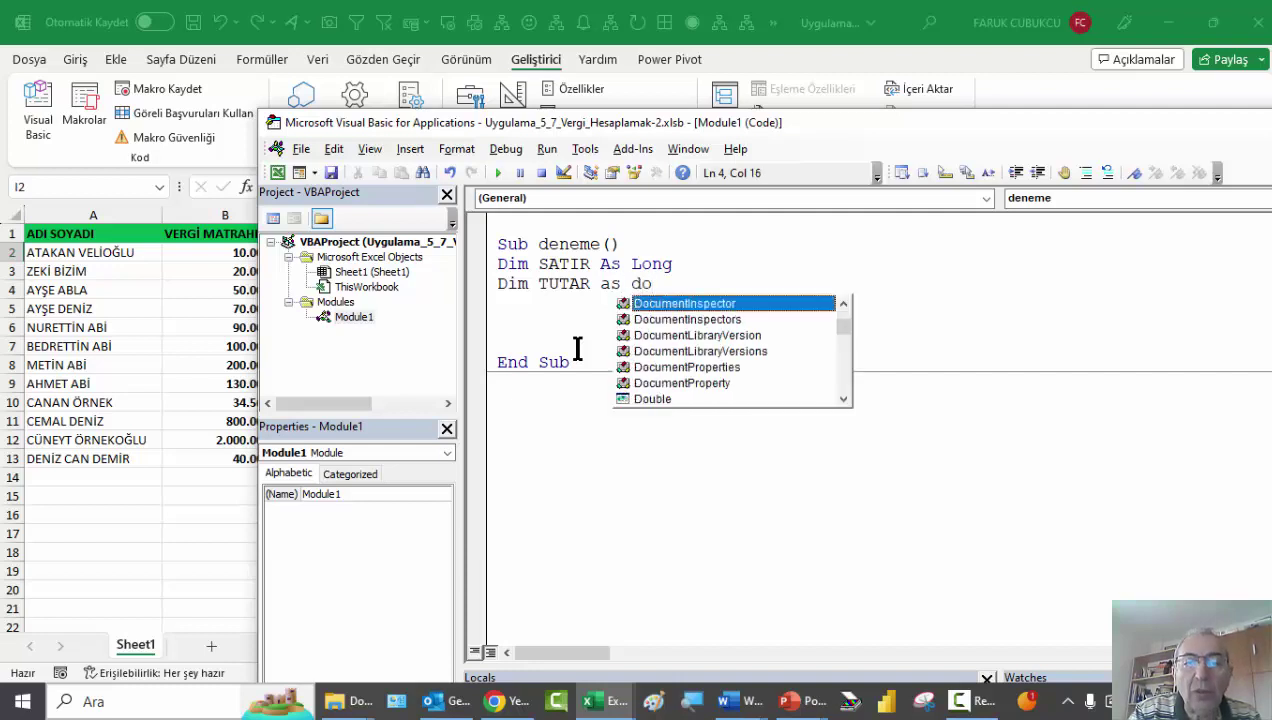
pyautogui.write('u')
pyautogui.press('Tab')
pyautogui.press('Return')
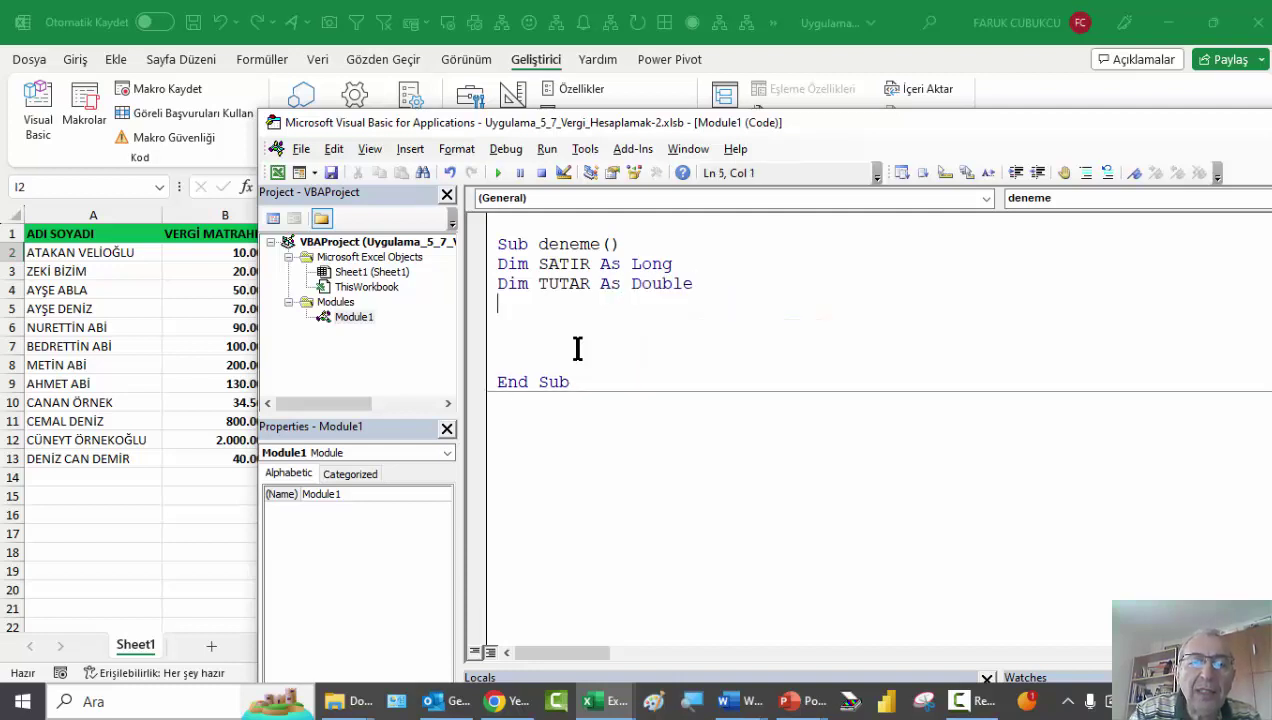
pyautogui.press('Return')
pyautogui.write('W')
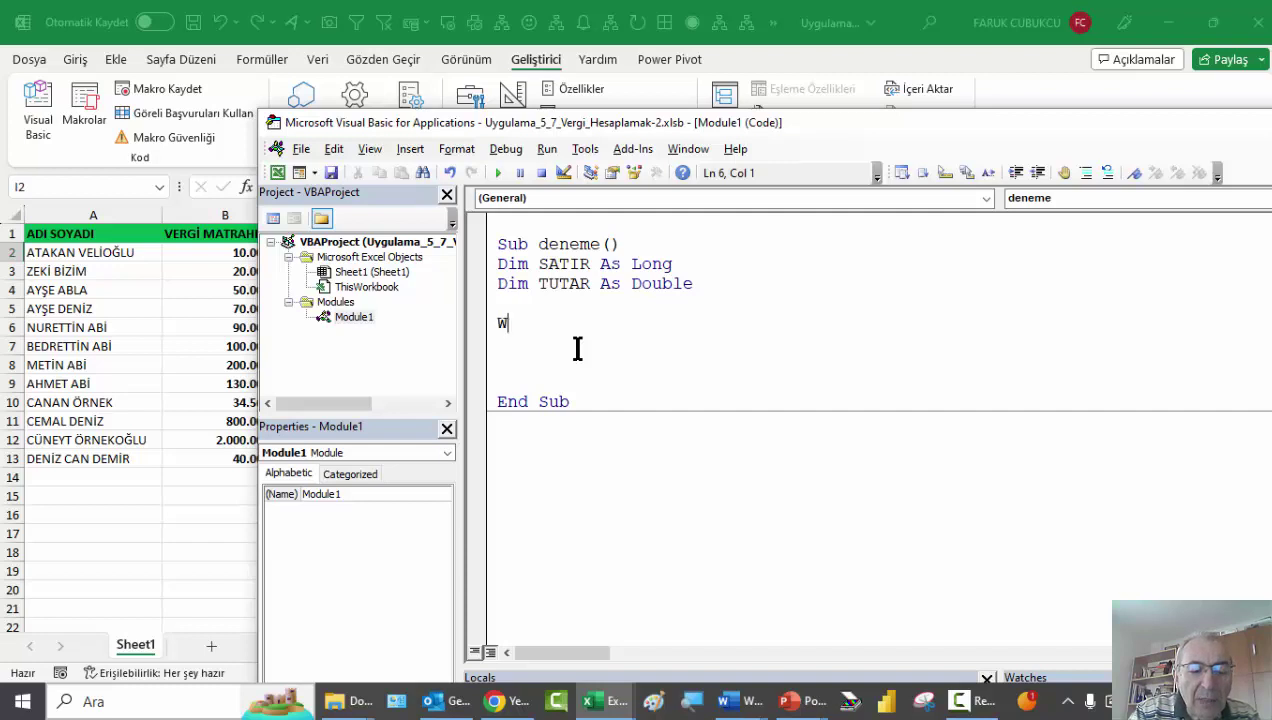
# Add a With ThisWorkbook.Sheets("Sheet") … End With block
pyautogui.write('inth')
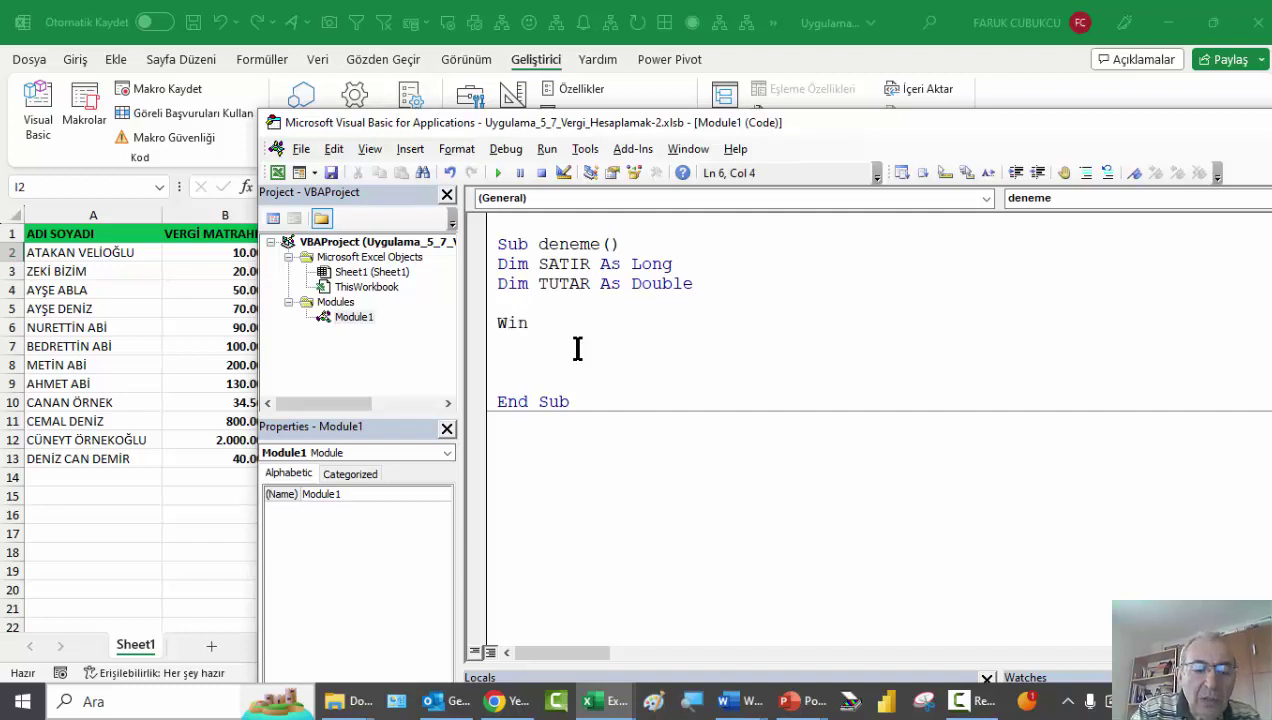
pyautogui.press('BackSpace')
pyautogui.write('th Wh')
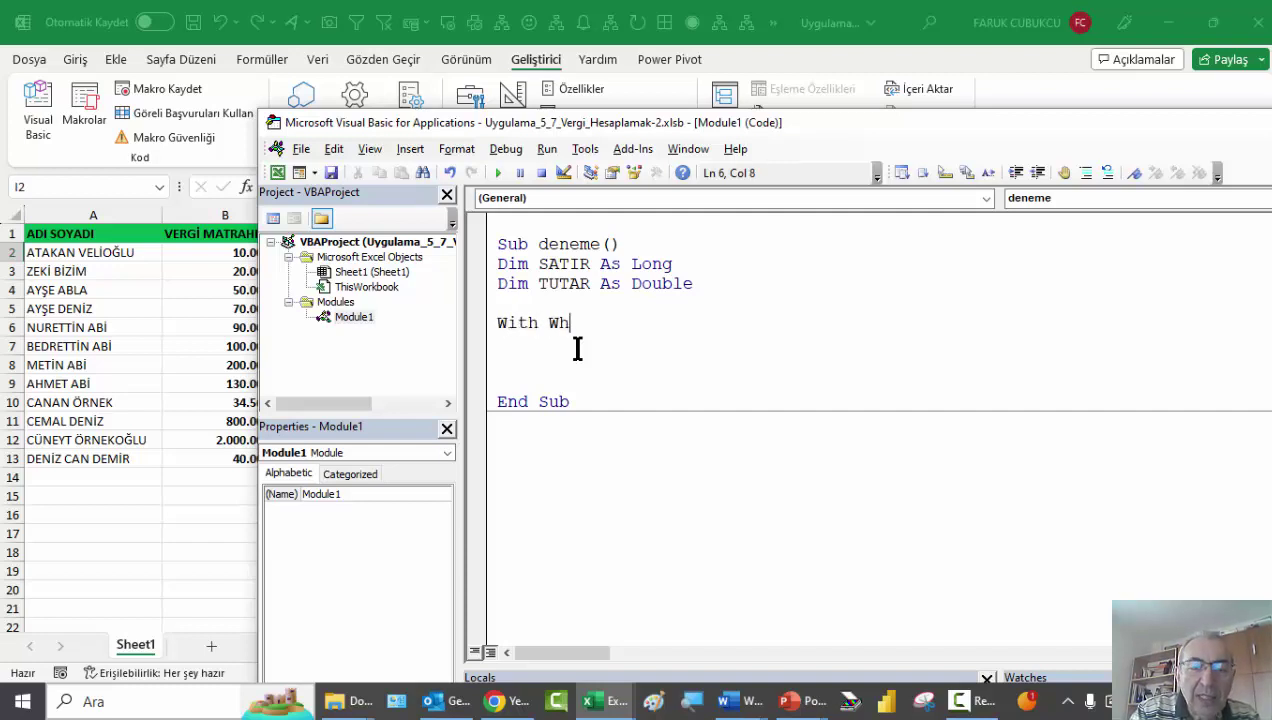
pyautogui.write('i')
pyautogui.press('BackSpace')
pyautogui.press('BackSpace')
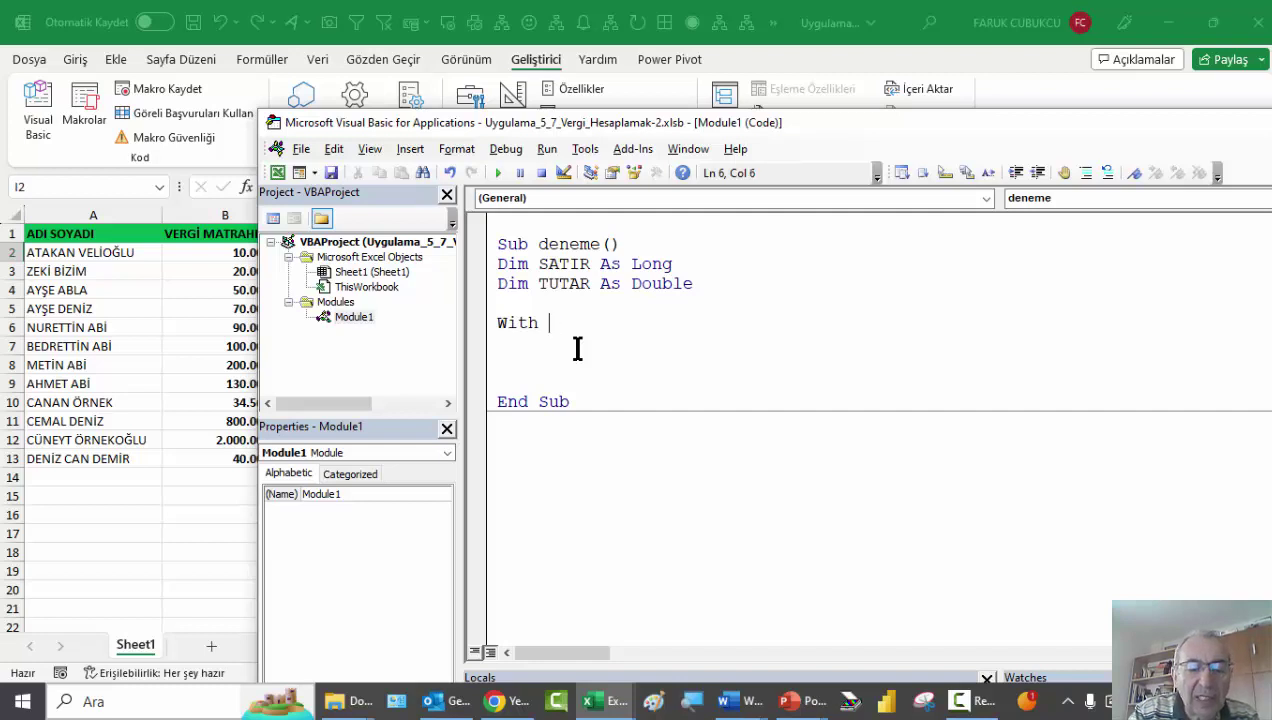
pyautogui.write('This')
pyautogui.hotkey('ctrl', 'space')
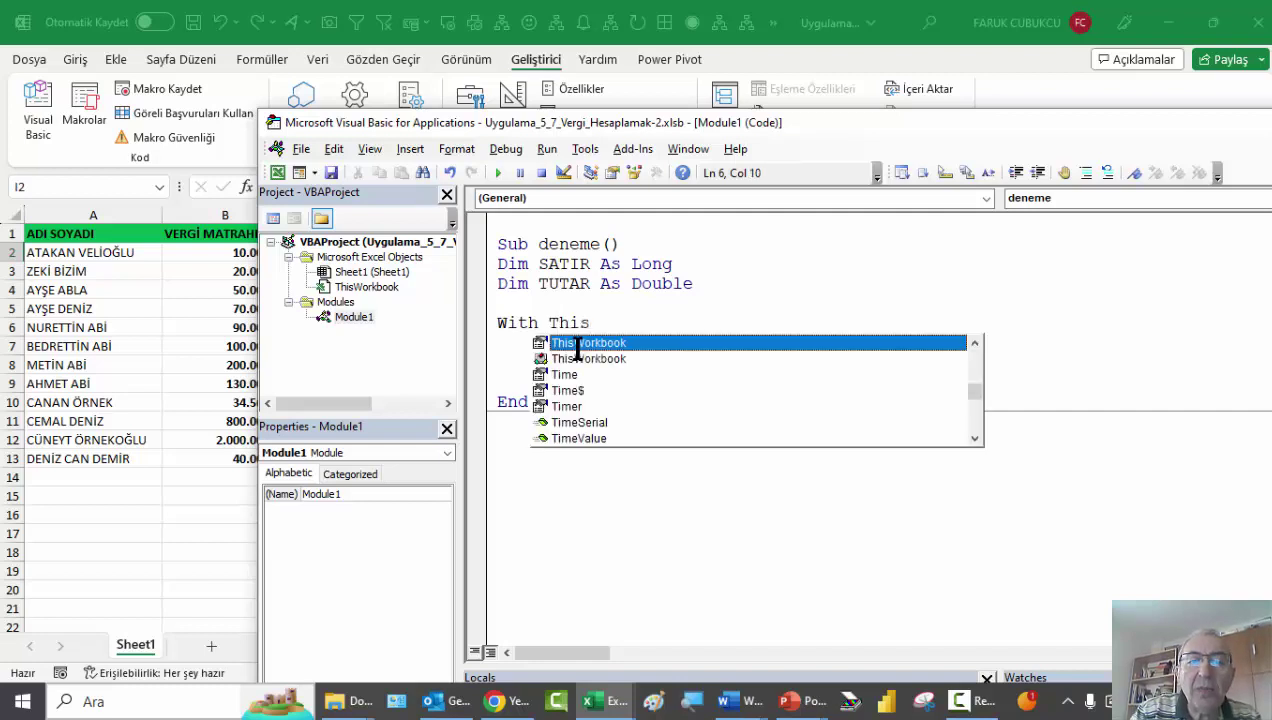
pyautogui.press('Tab')
pyautogui.write('.She')
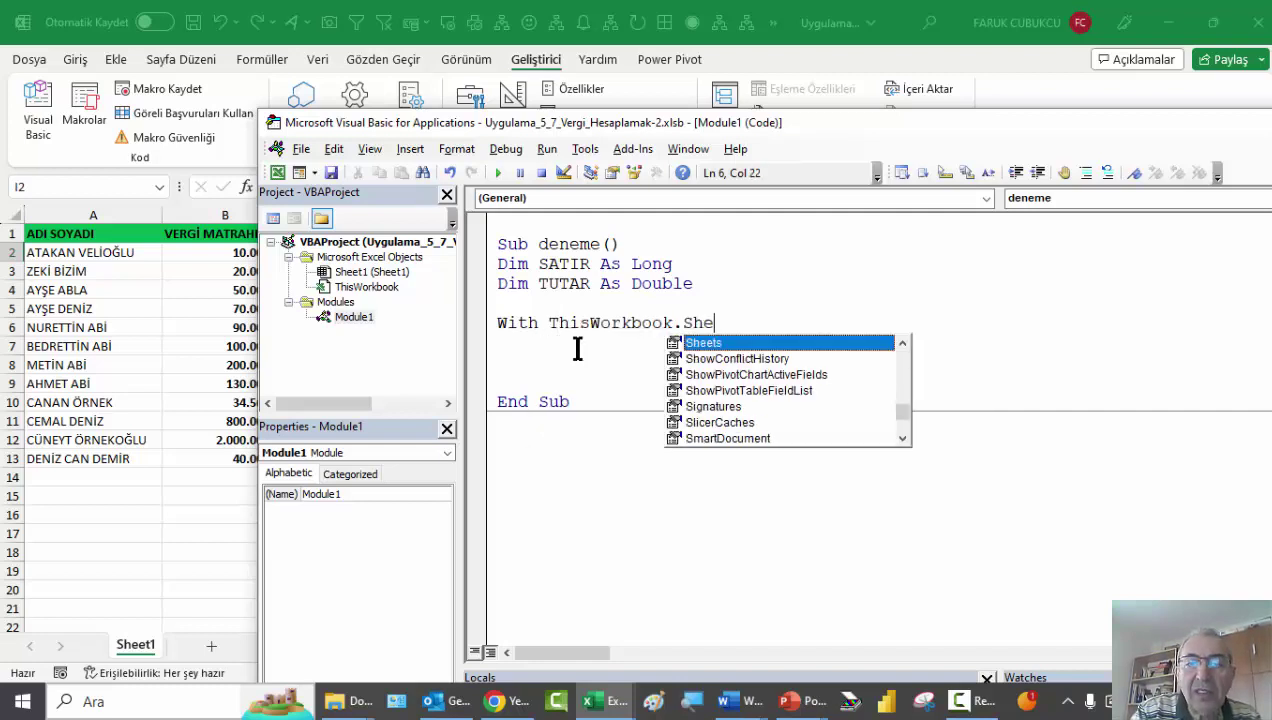
pyautogui.press('Tab')
pyautogui.write('("')
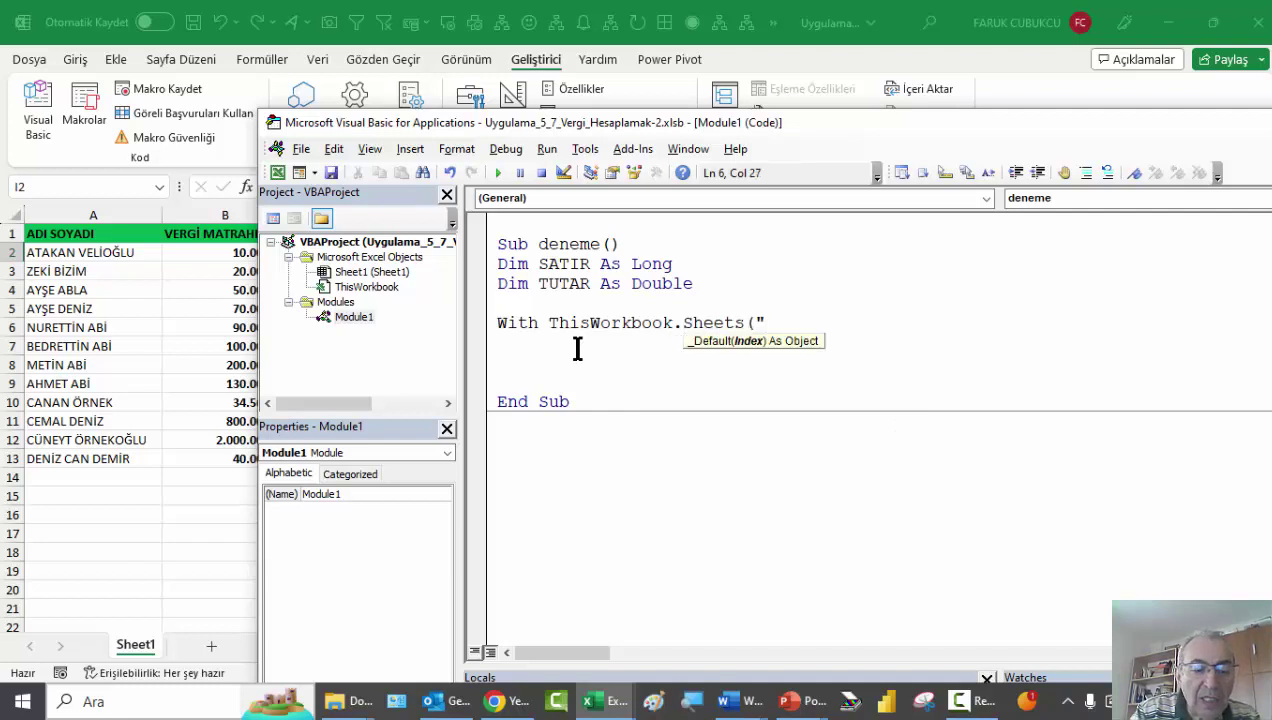
pyautogui.write('Sheet"')
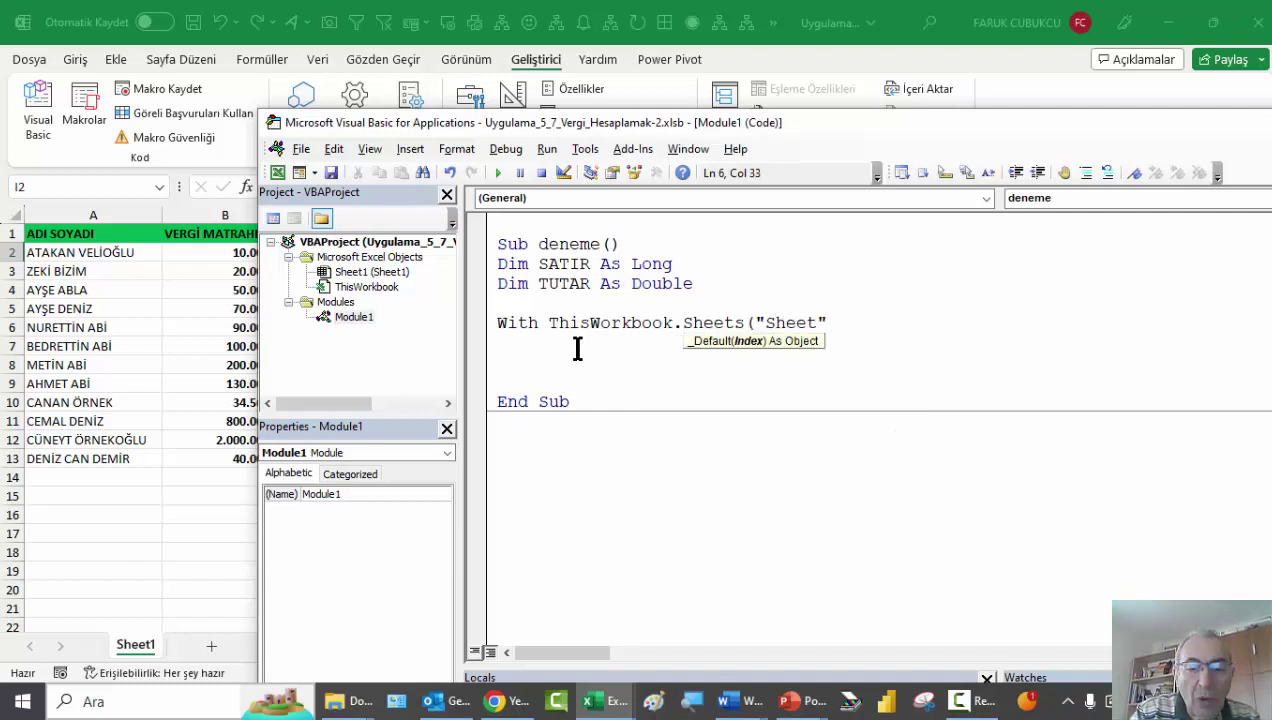
pyautogui.write(')')
pyautogui.press('Return')
pyautogui.press('Return')
pyautogui.press('Return')
pyautogui.press('Return')
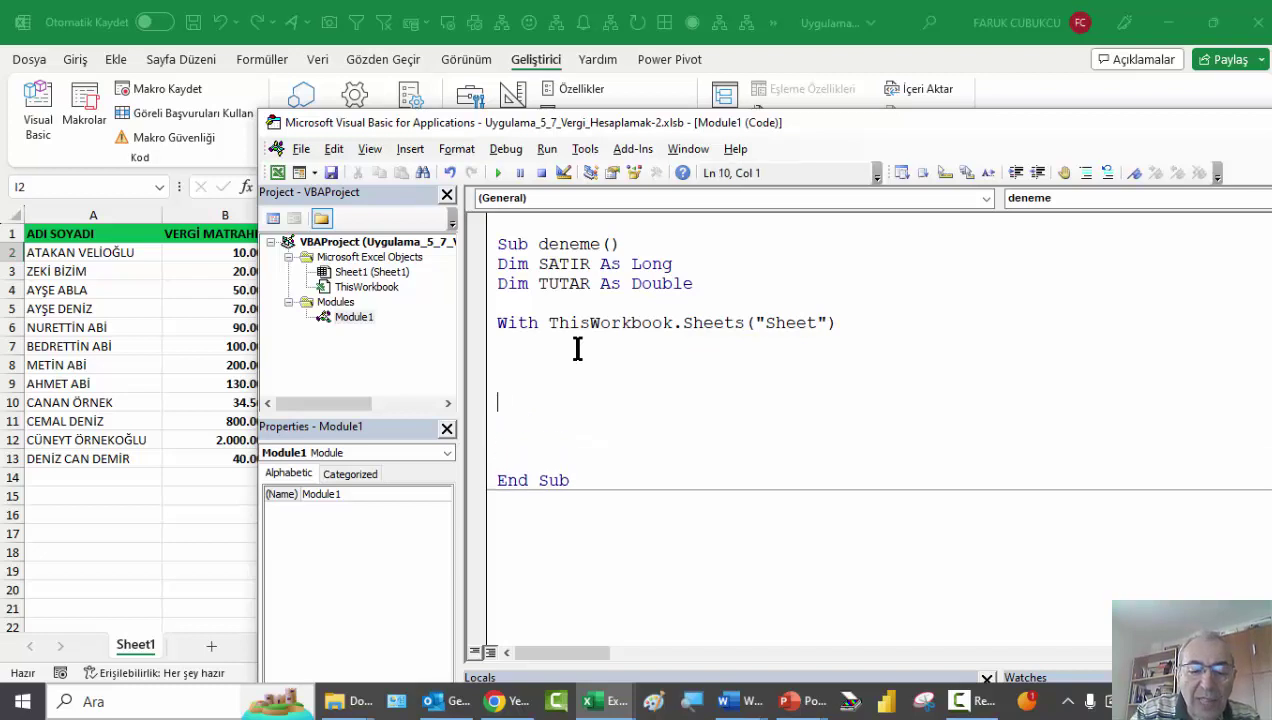
pyautogui.write('End With')
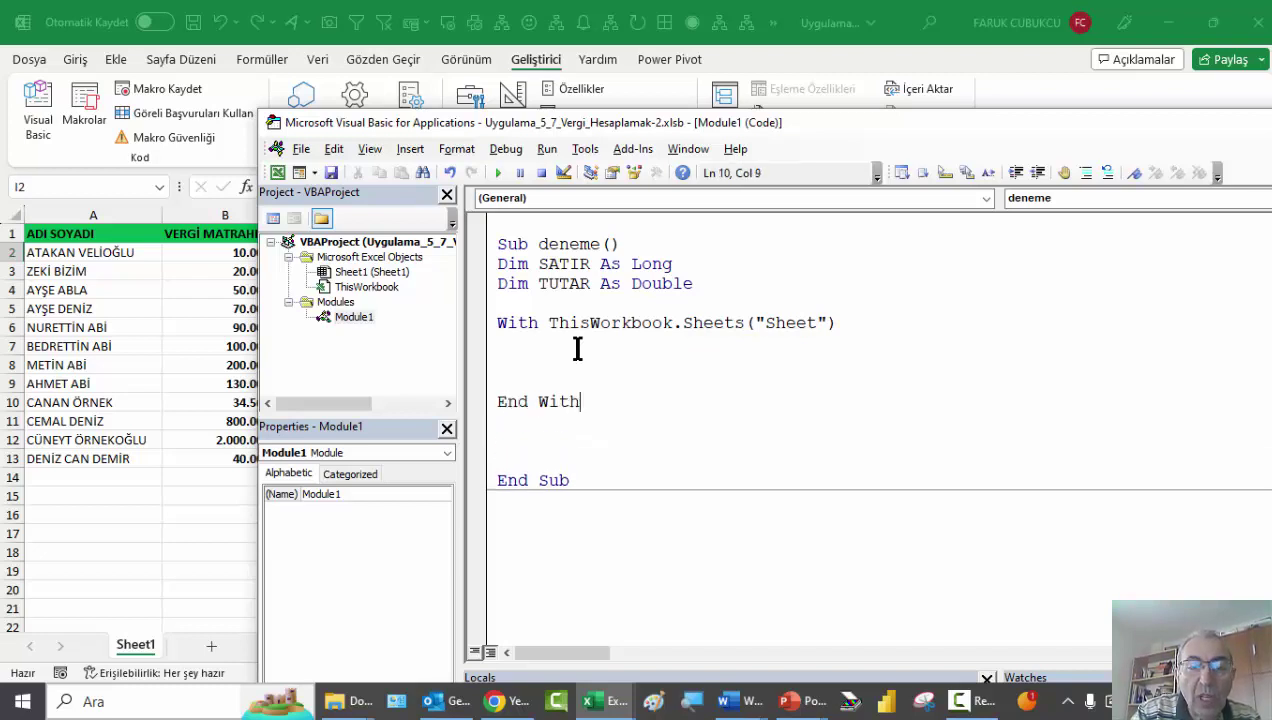
pyautogui.press('Return')
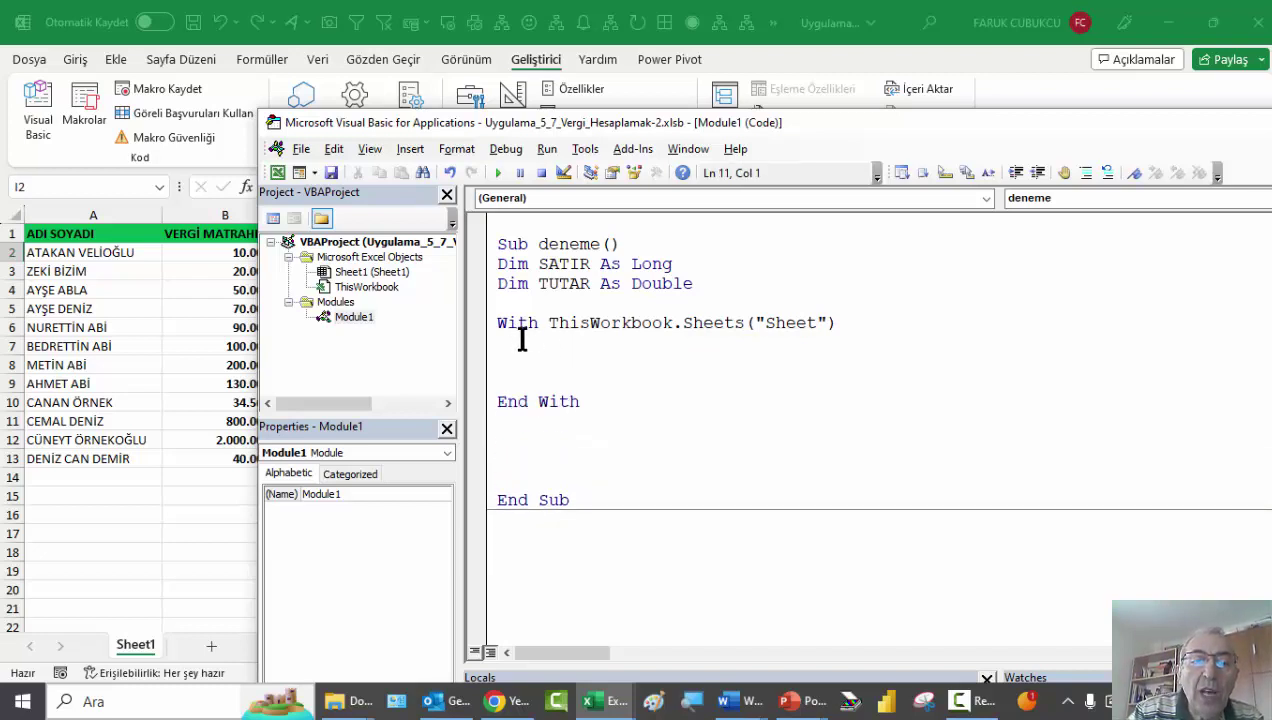
# Open a new empty line inside the With block
pyautogui.click(520, 342)
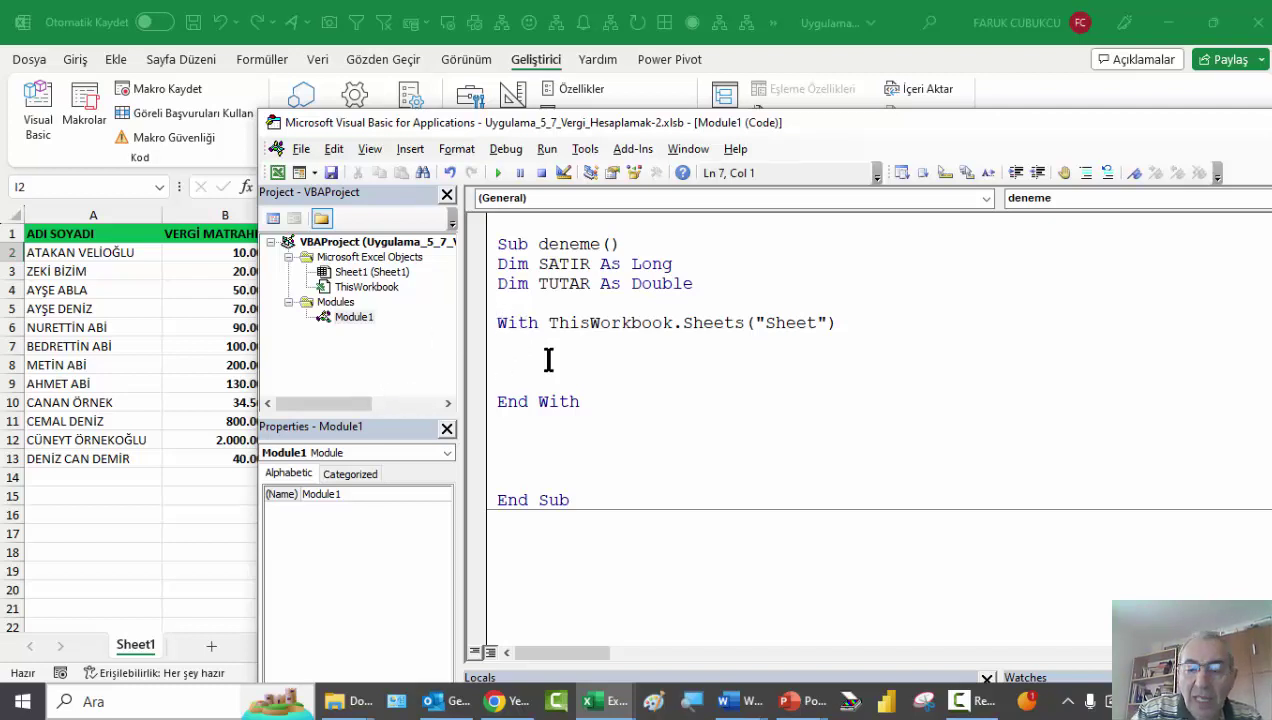
pyautogui.press('Return')
pyautogui.write('D')
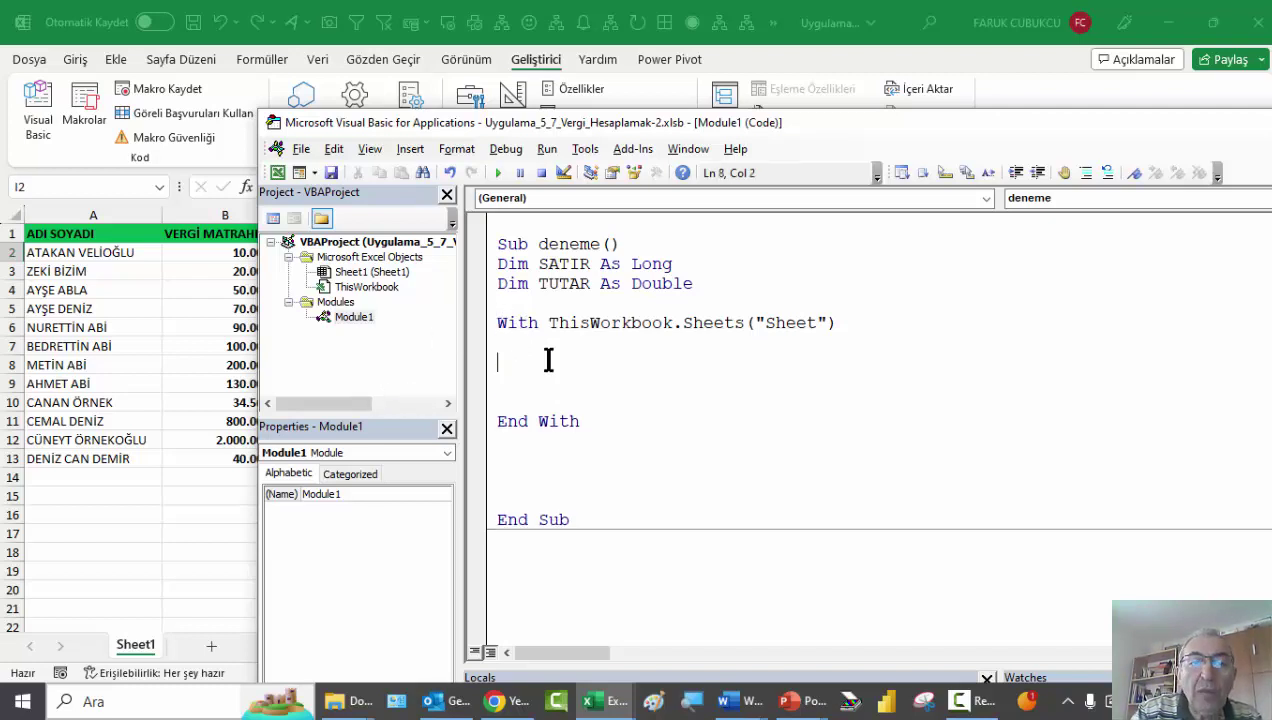
# Add SONSATIR to the Dim line and set SONSATIR = .Range("b1").End(xlDown).Row
pyautogui.click(590, 264)
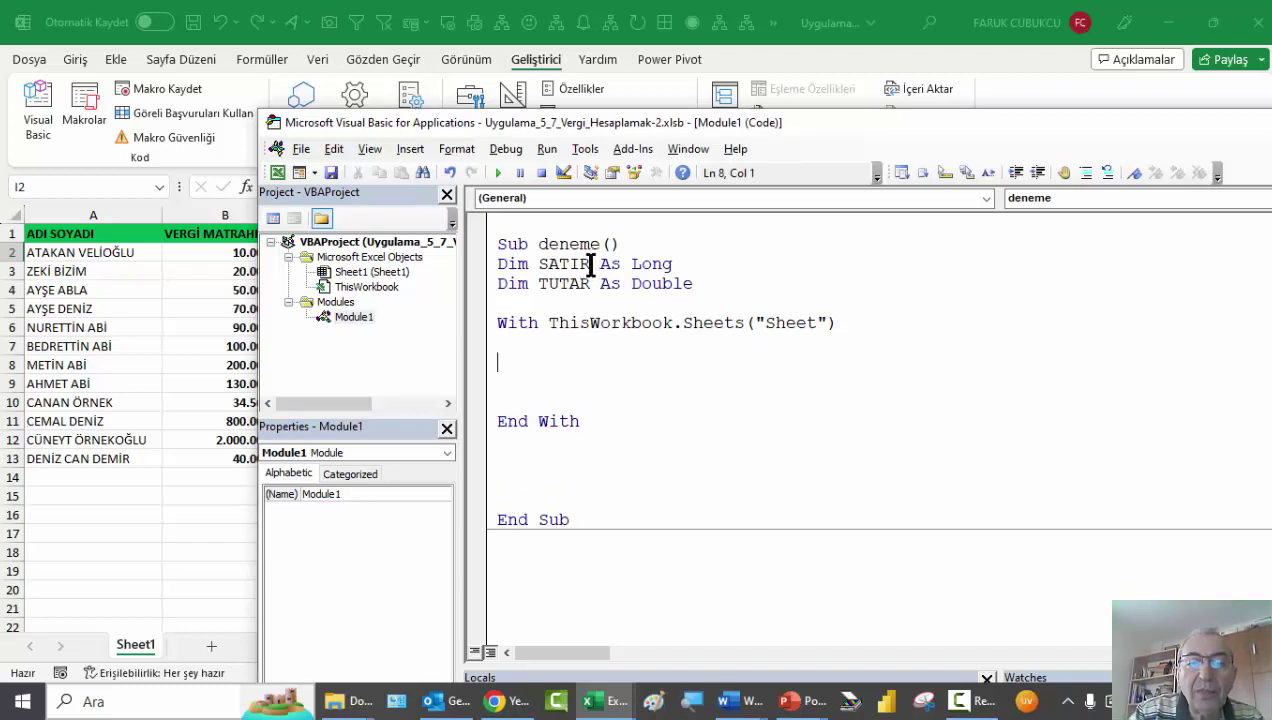
pyautogui.write(', SONS')
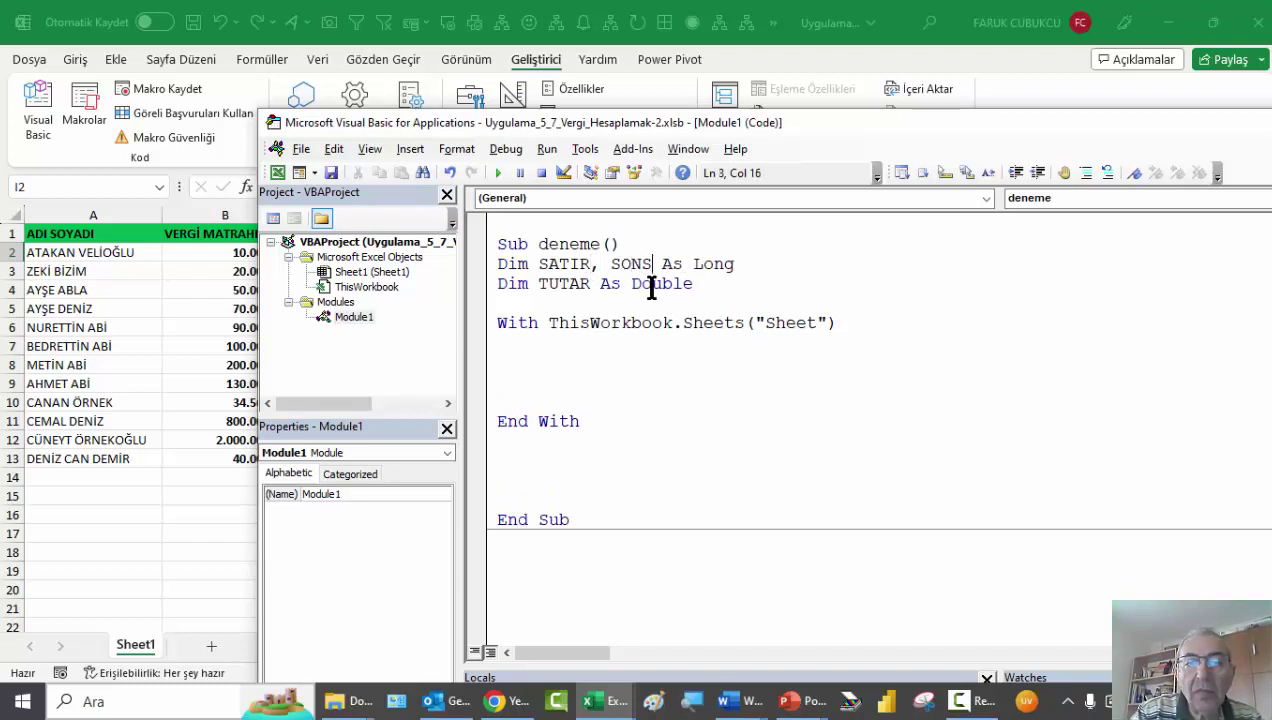
pyautogui.write('ATIR')
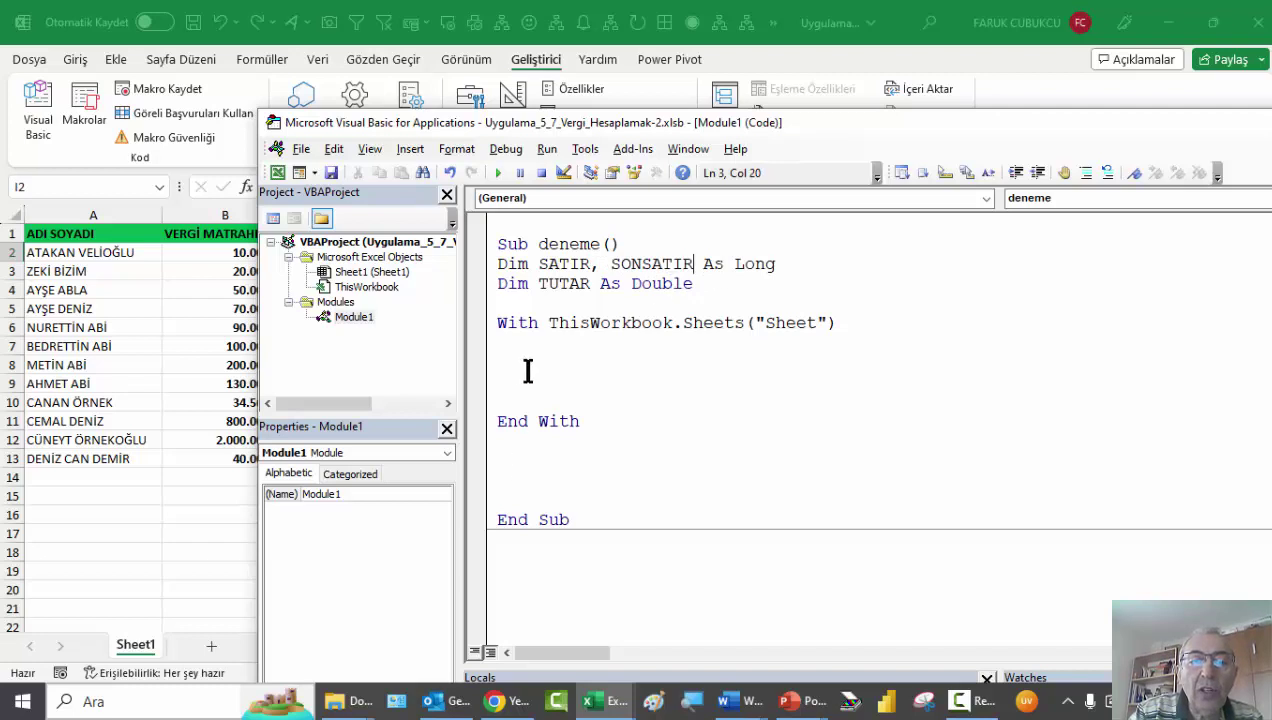
pyautogui.click(528, 362)
pyautogui.write('SONSA')
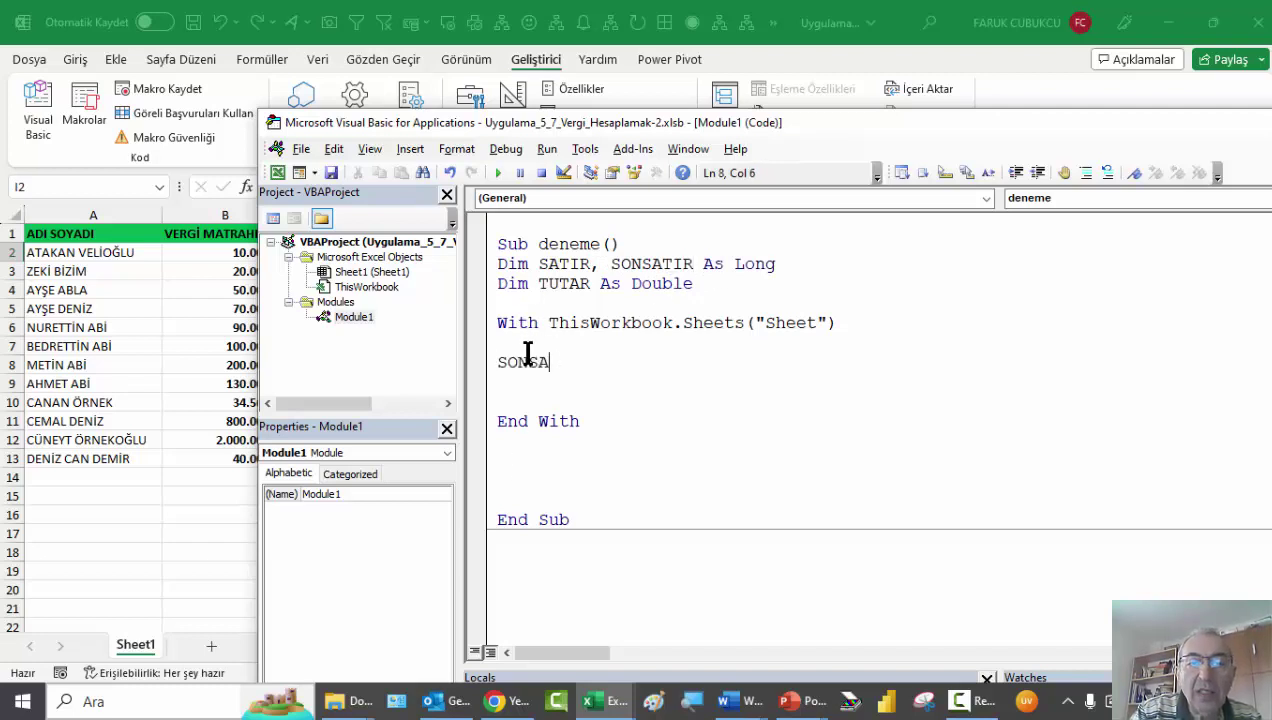
pyautogui.write('TIR.')
pyautogui.press('BackSpace')
pyautogui.write('= .')
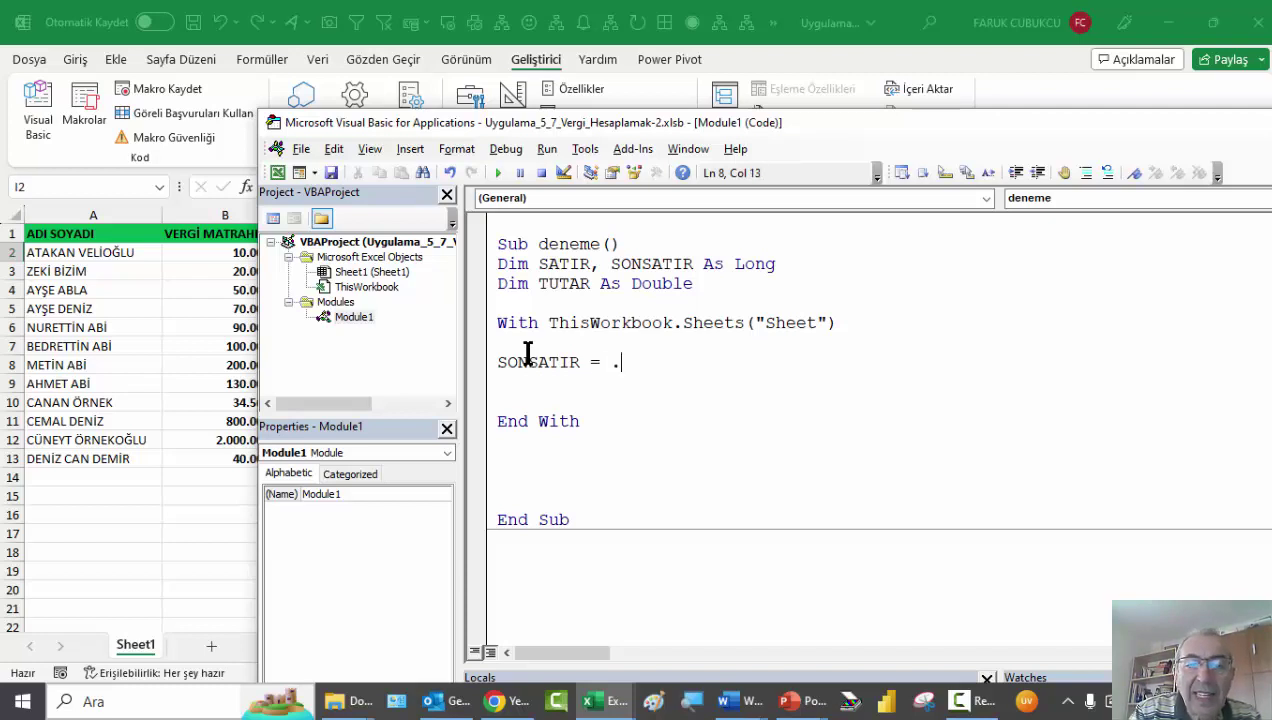
pyautogui.write('RAnge("')
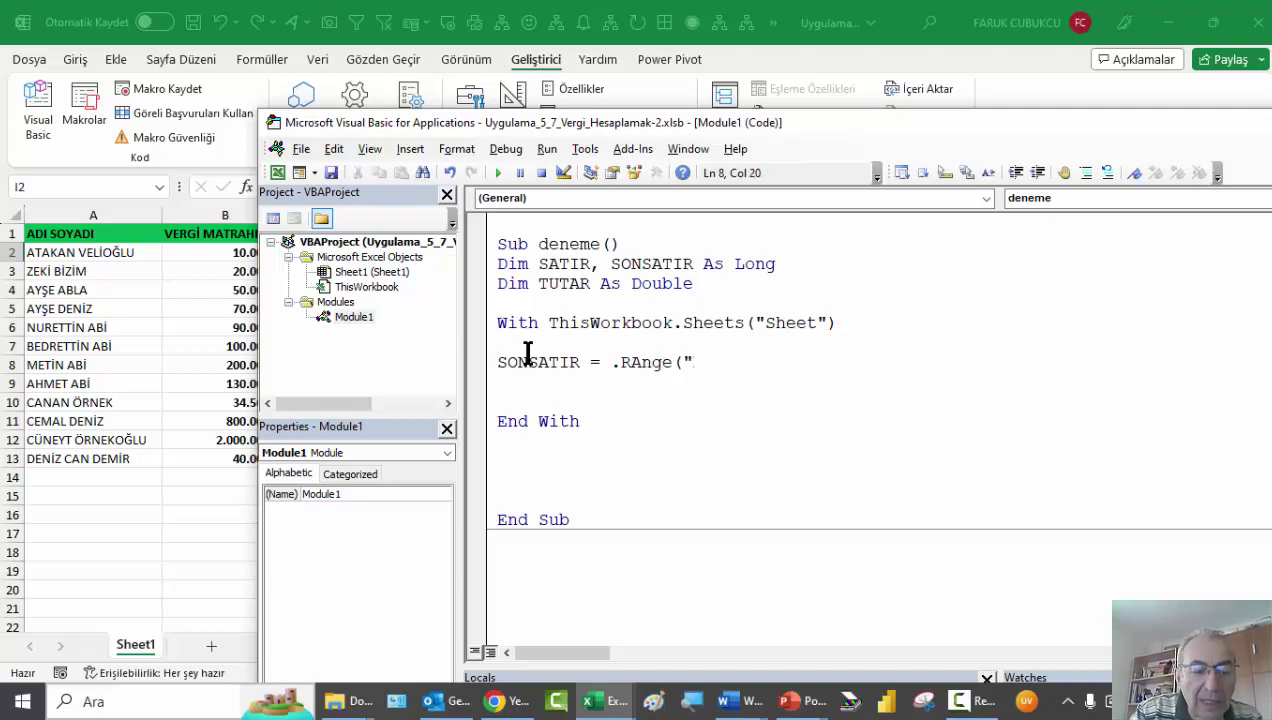
pyautogui.write('b1").')
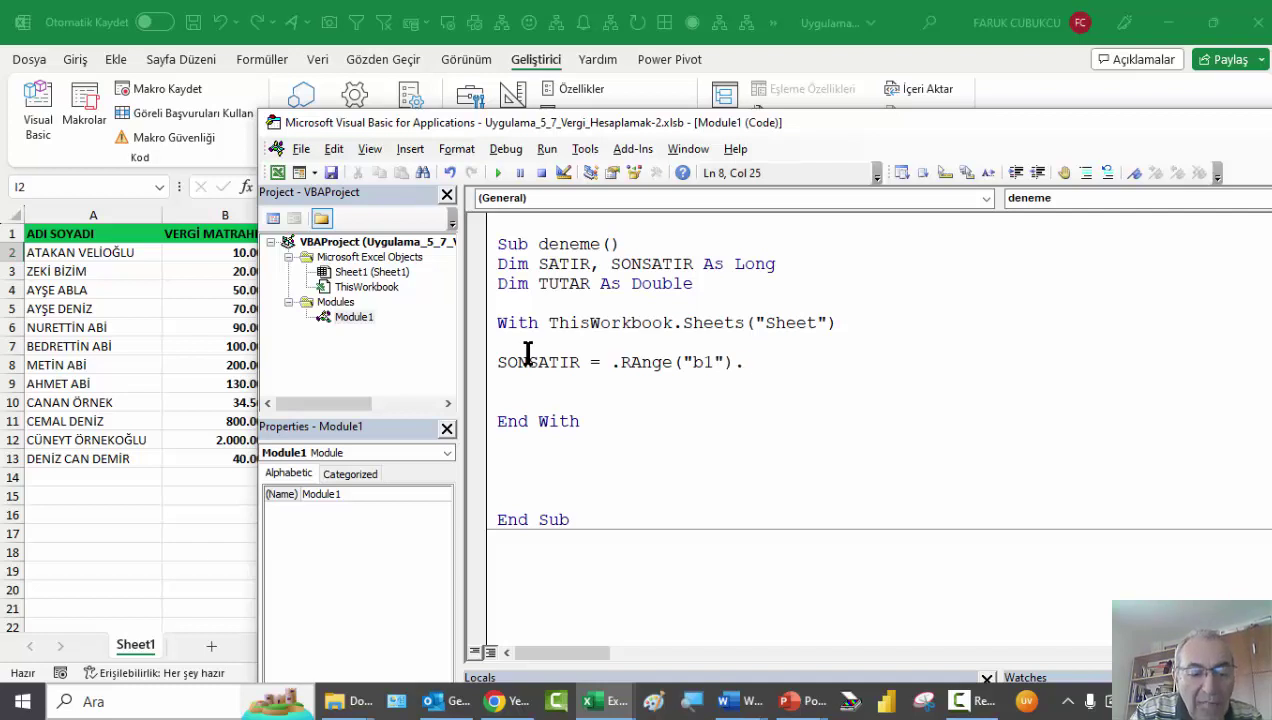
pyautogui.write('End(')
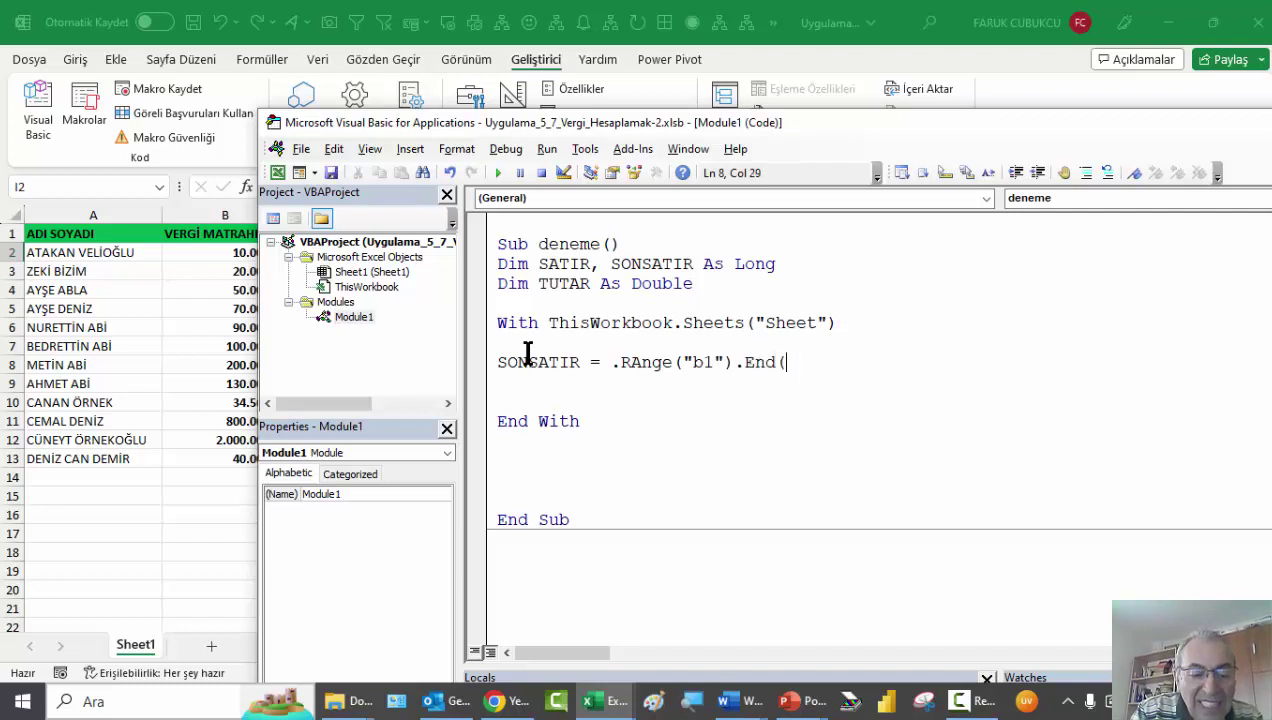
pyautogui.write('"Xl')
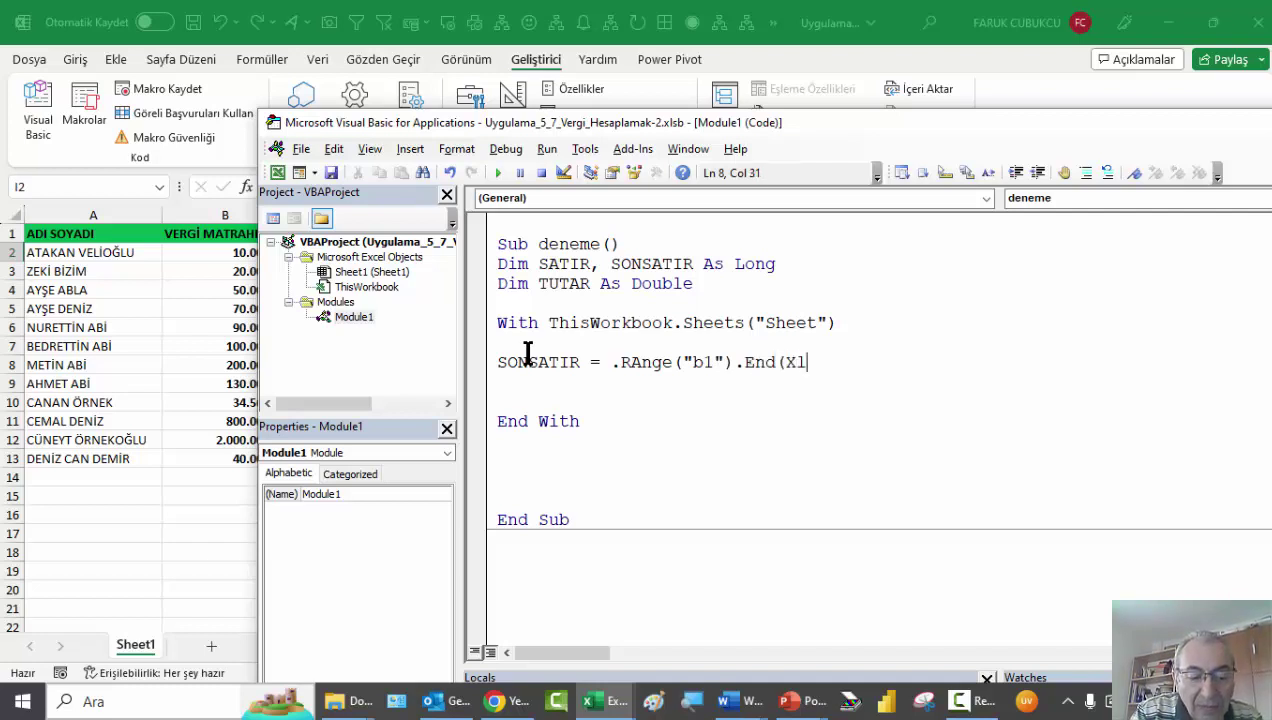
pyautogui.write('do')
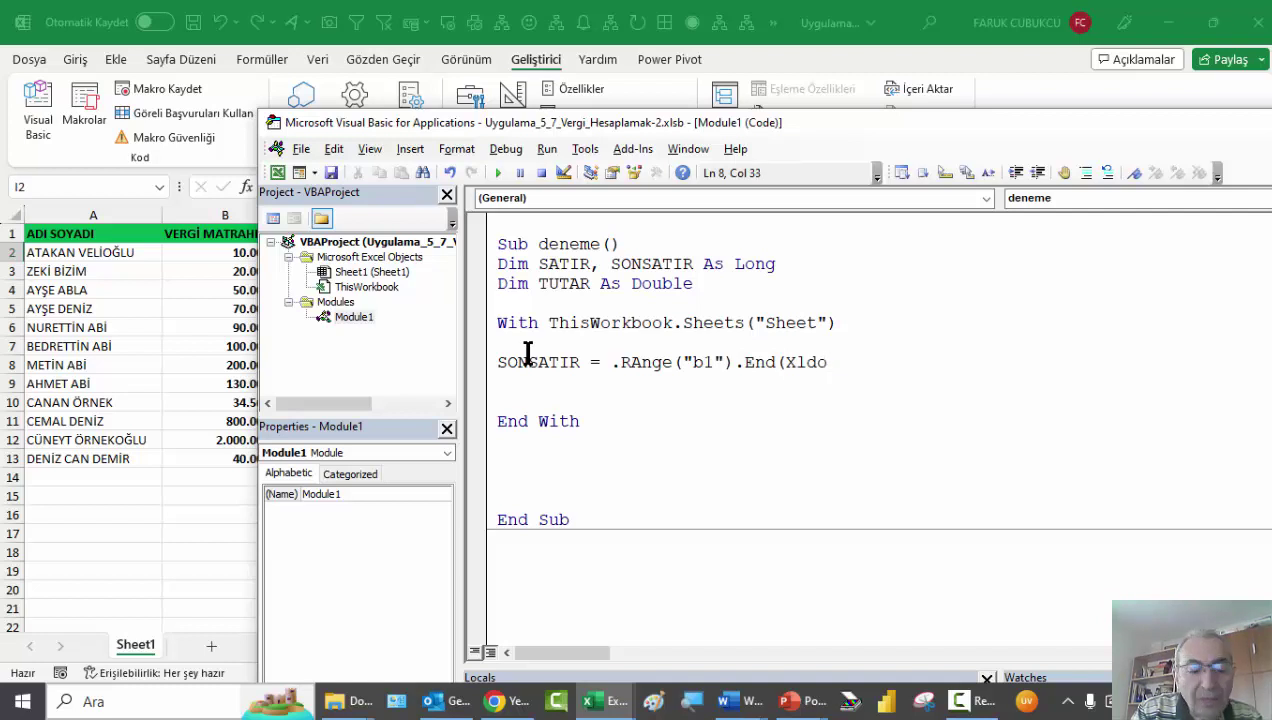
pyautogui.write('wn')
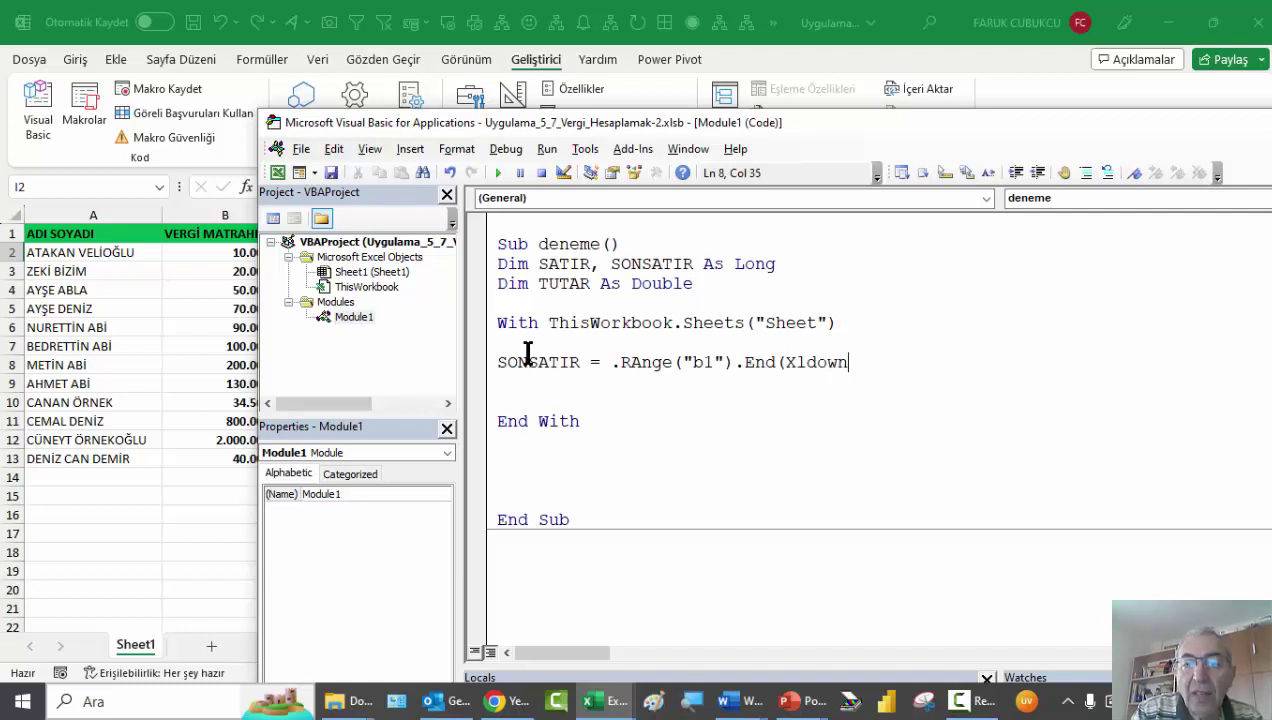
pyautogui.write('").Row')
# Begin the loop line 'For SATIR 2 to SONSATIR' below the last-row statement
pyautogui.press('Return')
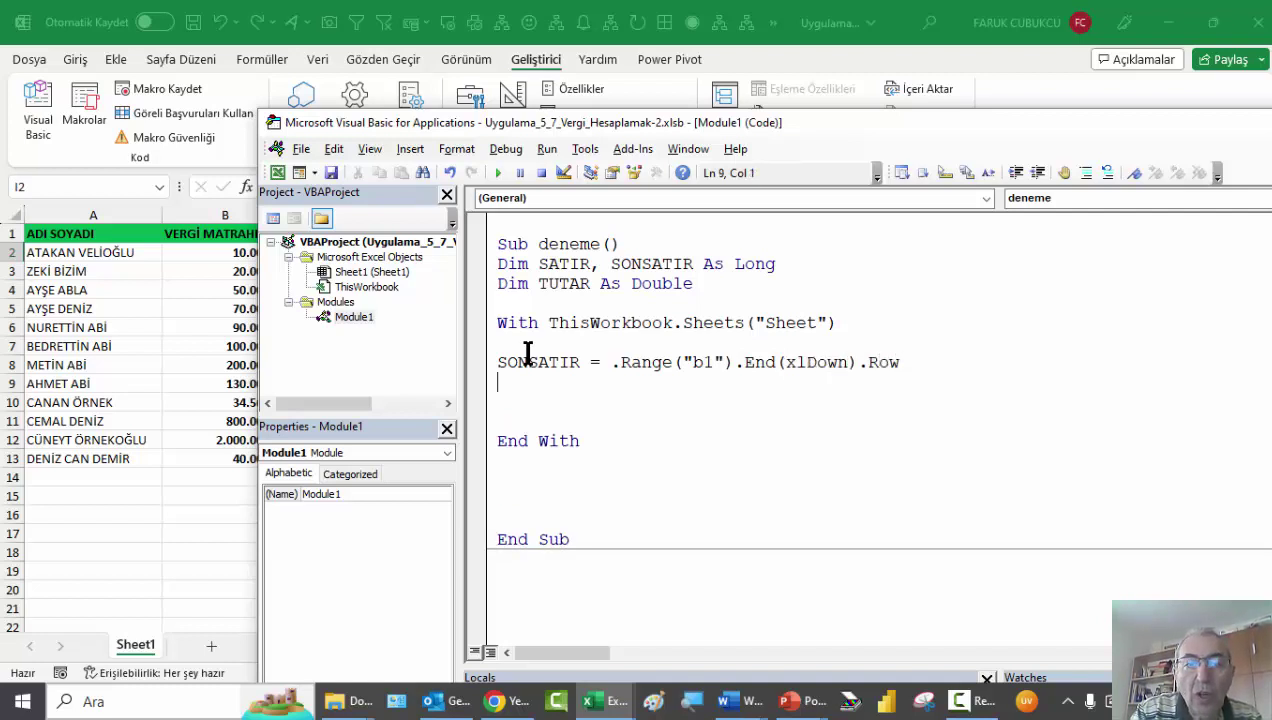
pyautogui.press('Return')
pyautogui.press('Return')
pyautogui.press('BackSpace')
pyautogui.write('For ')
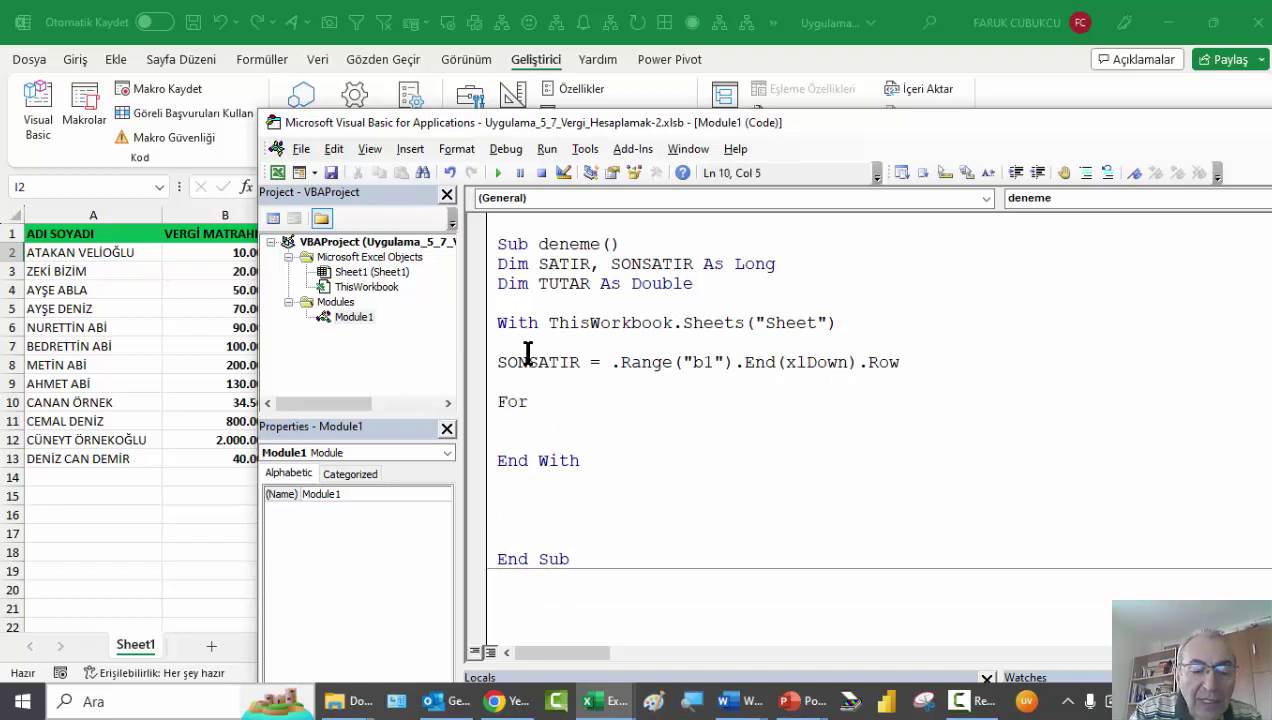
pyautogui.write('SATIR =')
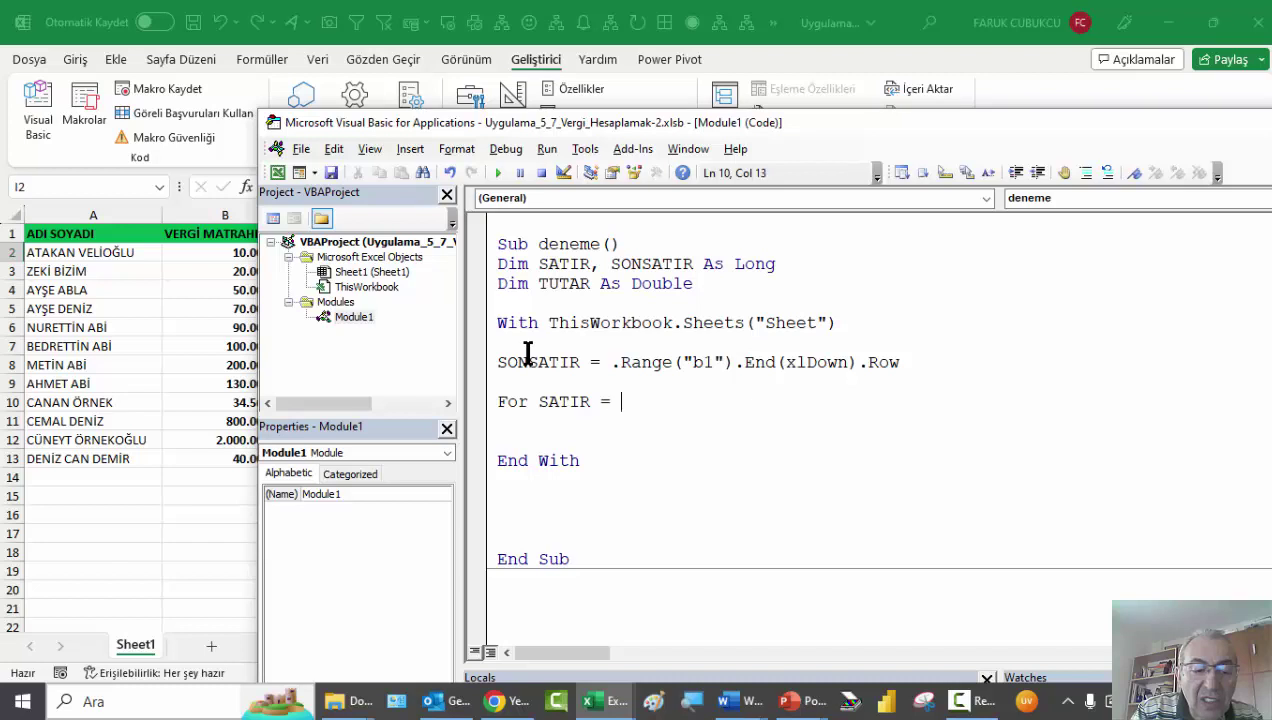
pyautogui.write('2 to SON')
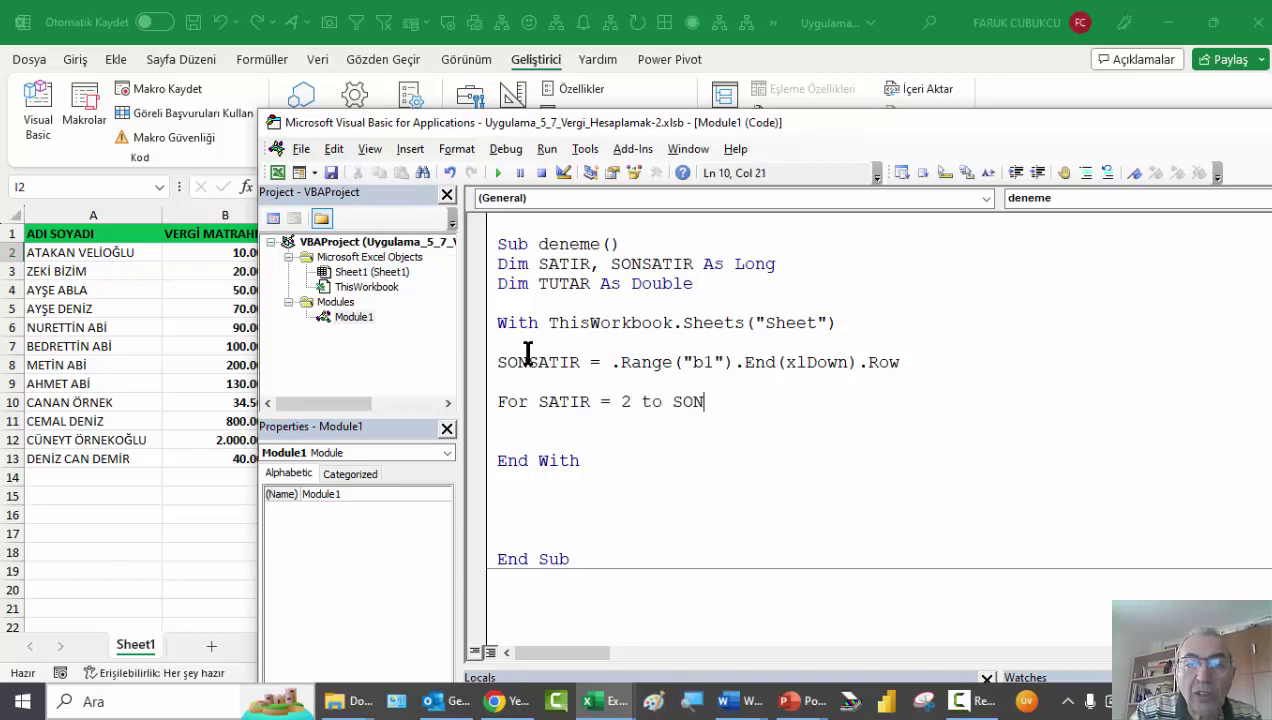
pyautogui.write('SATIR')
# Close the For SATIR loop with Next and paste TUTAR, copied from the Dim line, into the loop body
pyautogui.press('Return')
pyautogui.press('Return')
pyautogui.press('Return')
pyautogui.press('Return')
pyautogui.press('Return')
pyautogui.write('N')
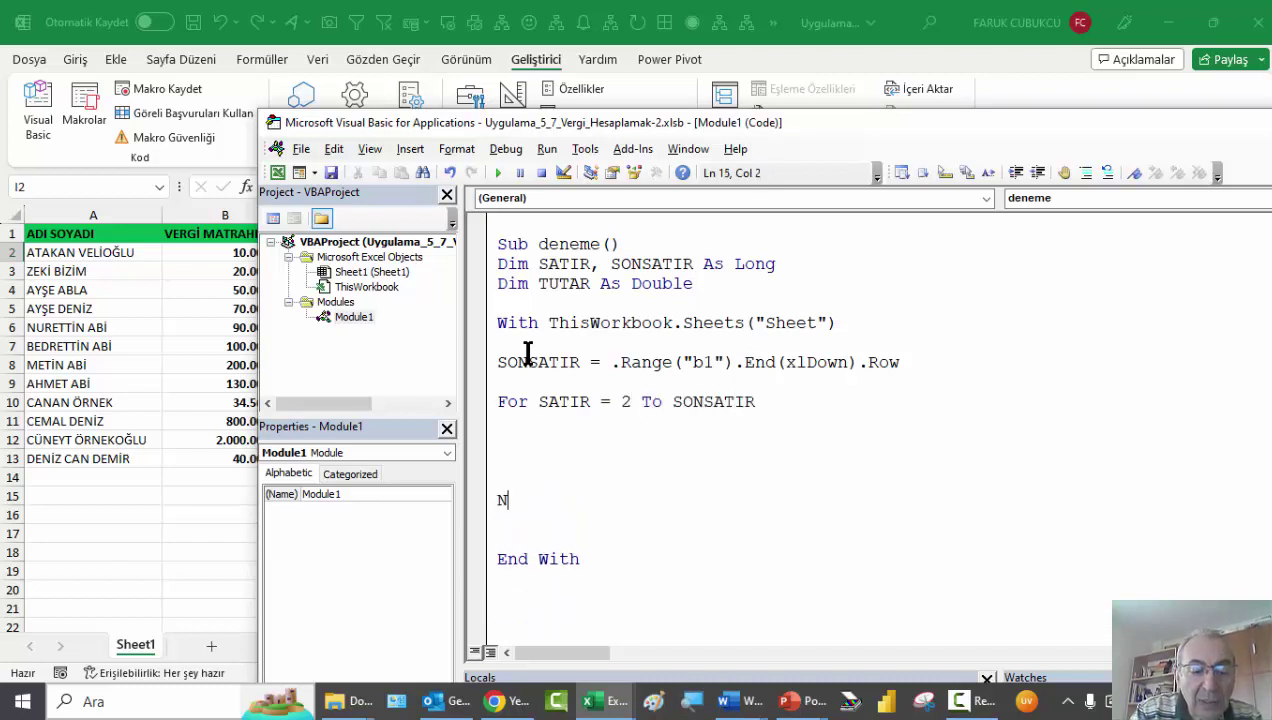
pyautogui.write('ext')
pyautogui.press('Return')
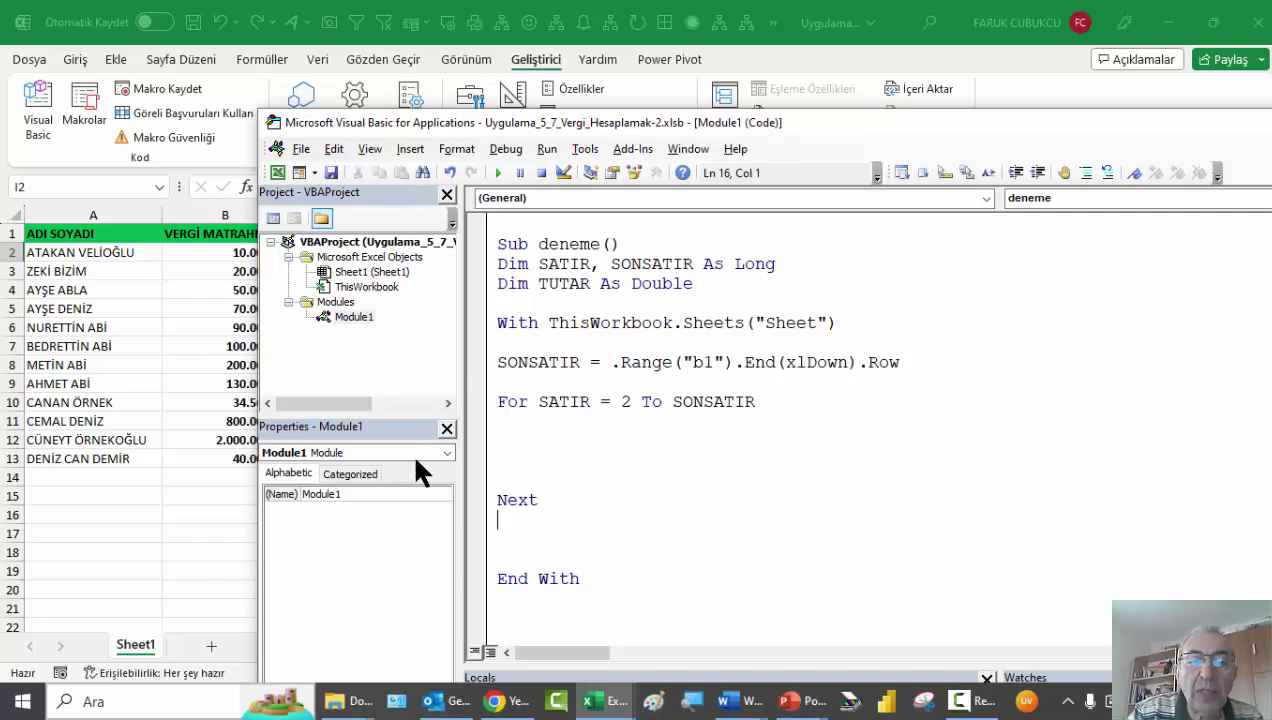
pyautogui.click(518, 428)
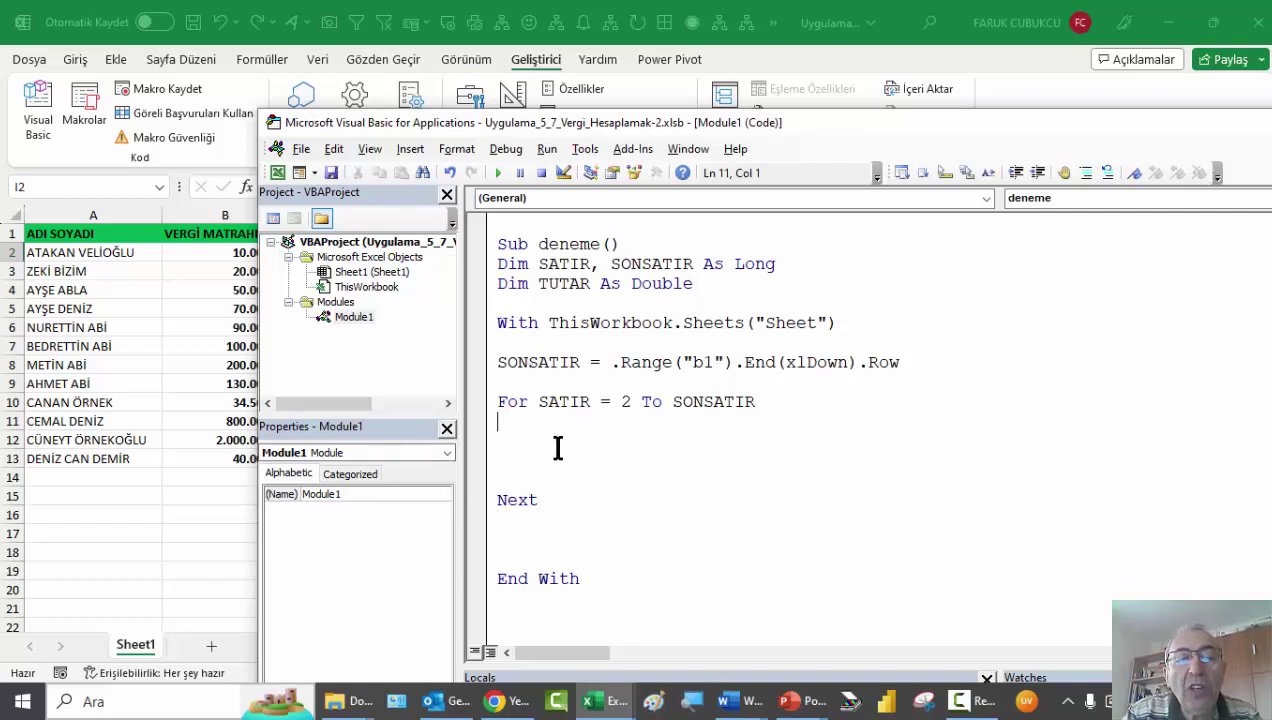
pyautogui.doubleClick(569, 281)
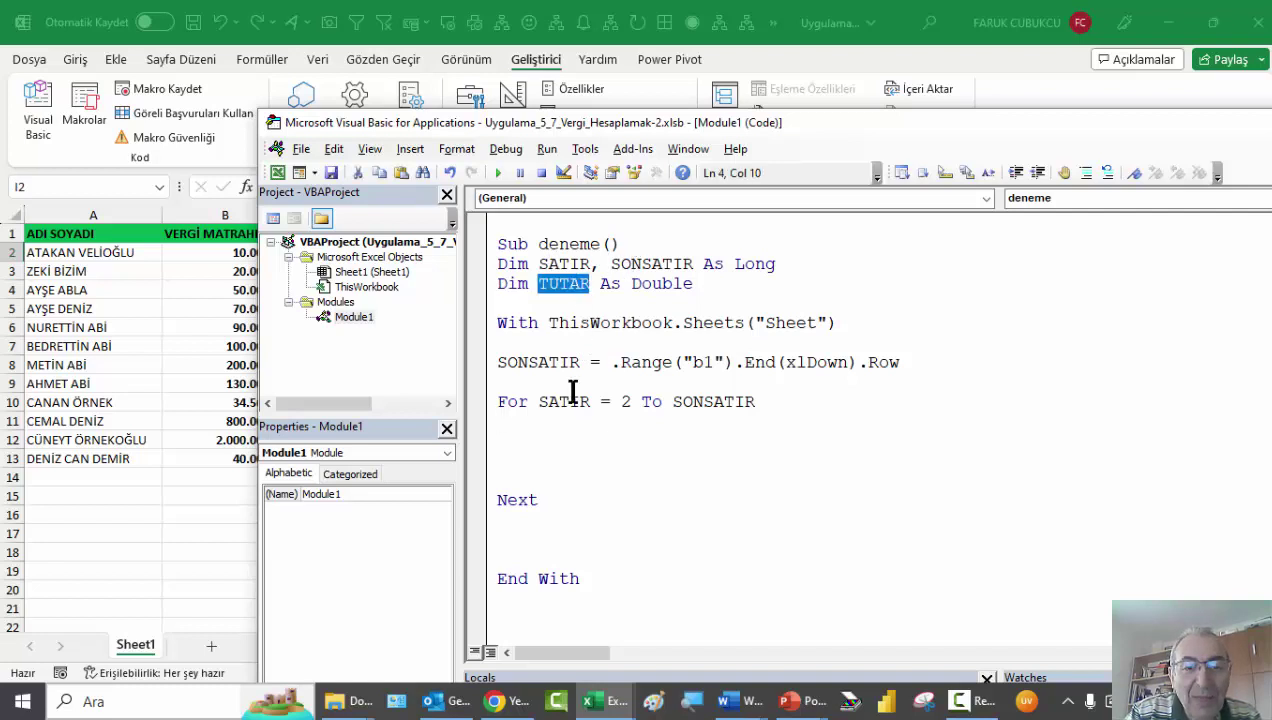
pyautogui.click(539, 432)
pyautogui.write('TUTAR')
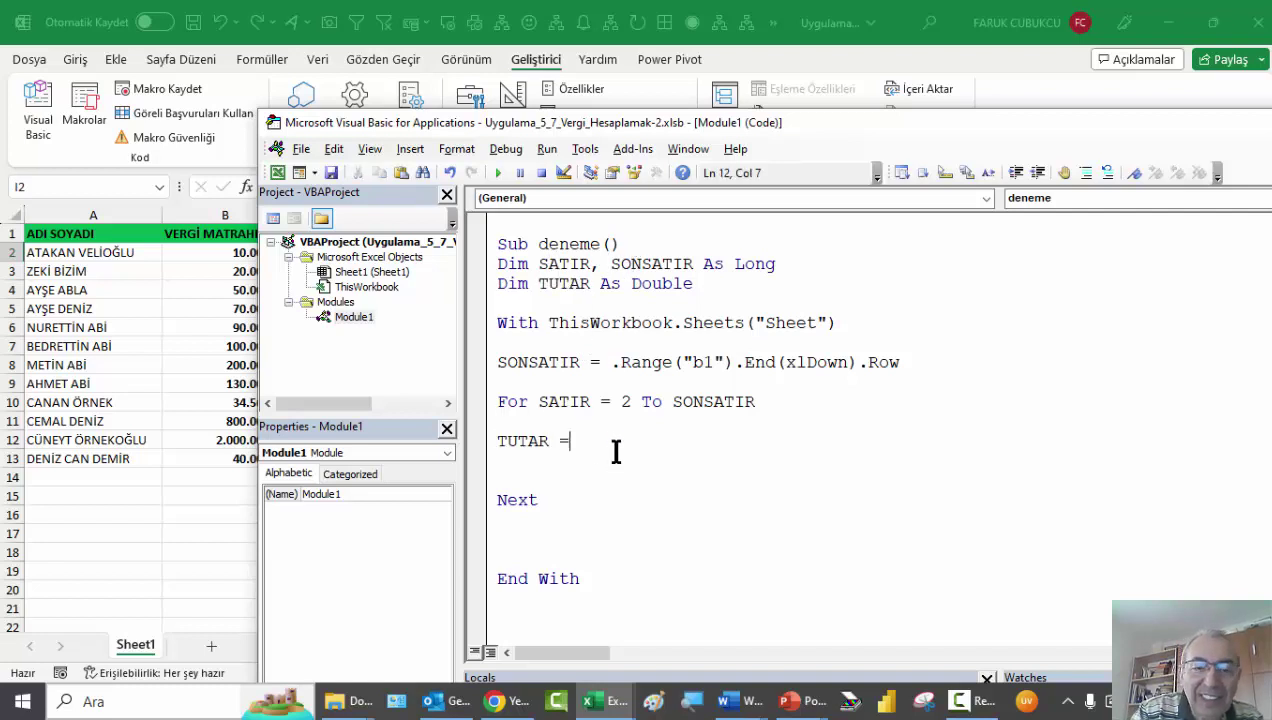
# Complete the assignment as TUTAR = Cells(SATIR, 2)
pyautogui.write('Ce')
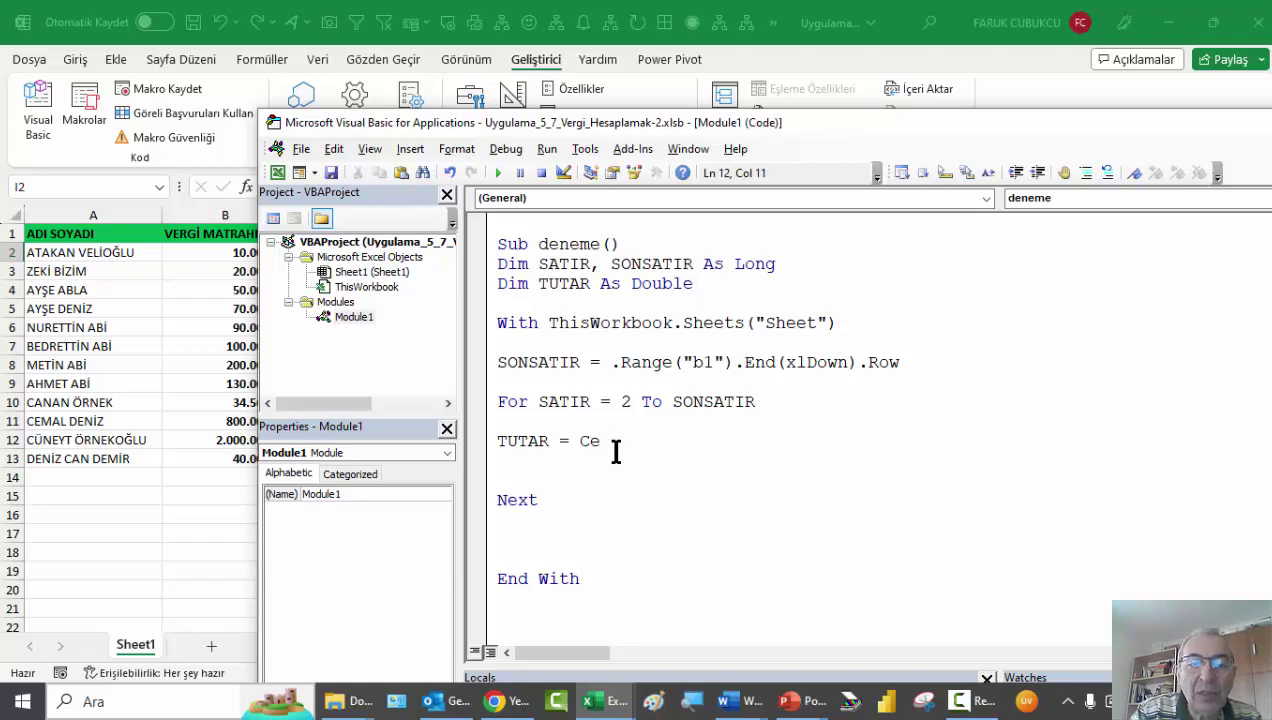
pyautogui.write('lls(')
pyautogui.press('BackSpace')
pyautogui.press('BackSpace')
pyautogui.press('BackSpace')
pyautogui.write('ll')
pyautogui.write('s')
pyautogui.press('BackSpace')
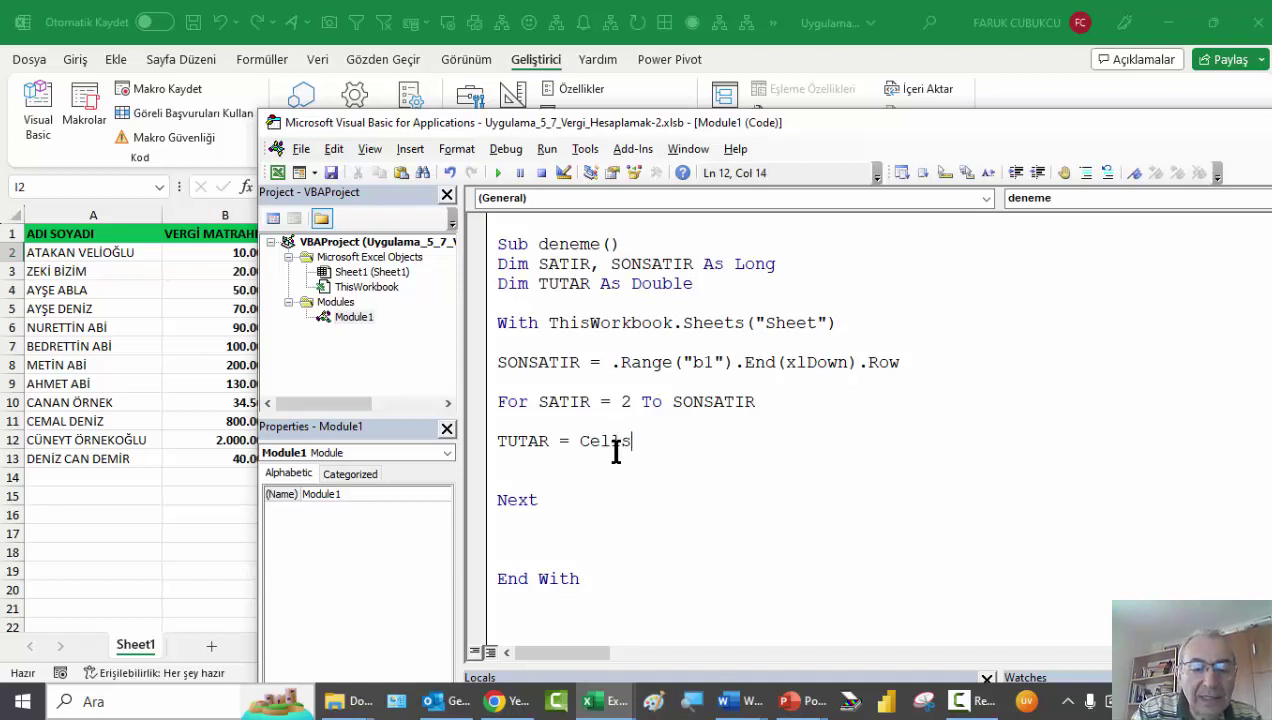
pyautogui.write('s(SATIR, ')
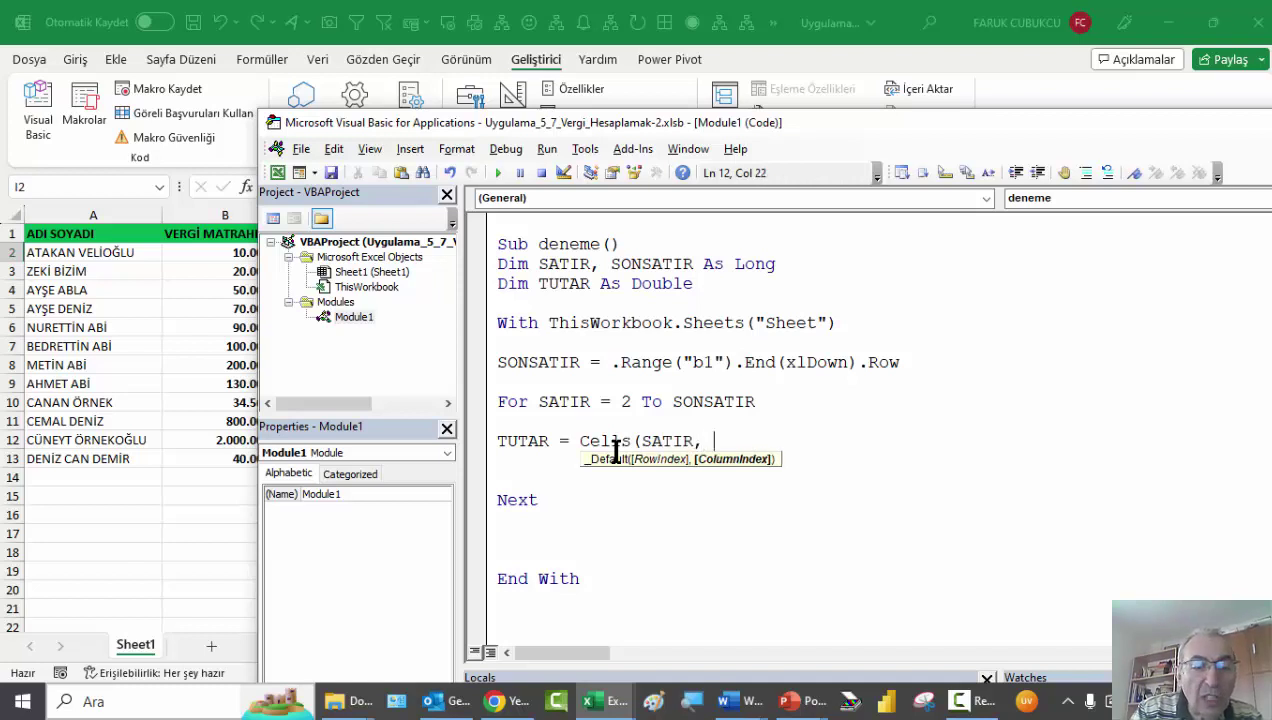
pyautogui.write('2)')
pyautogui.press('Return')
pyautogui.press('Return')
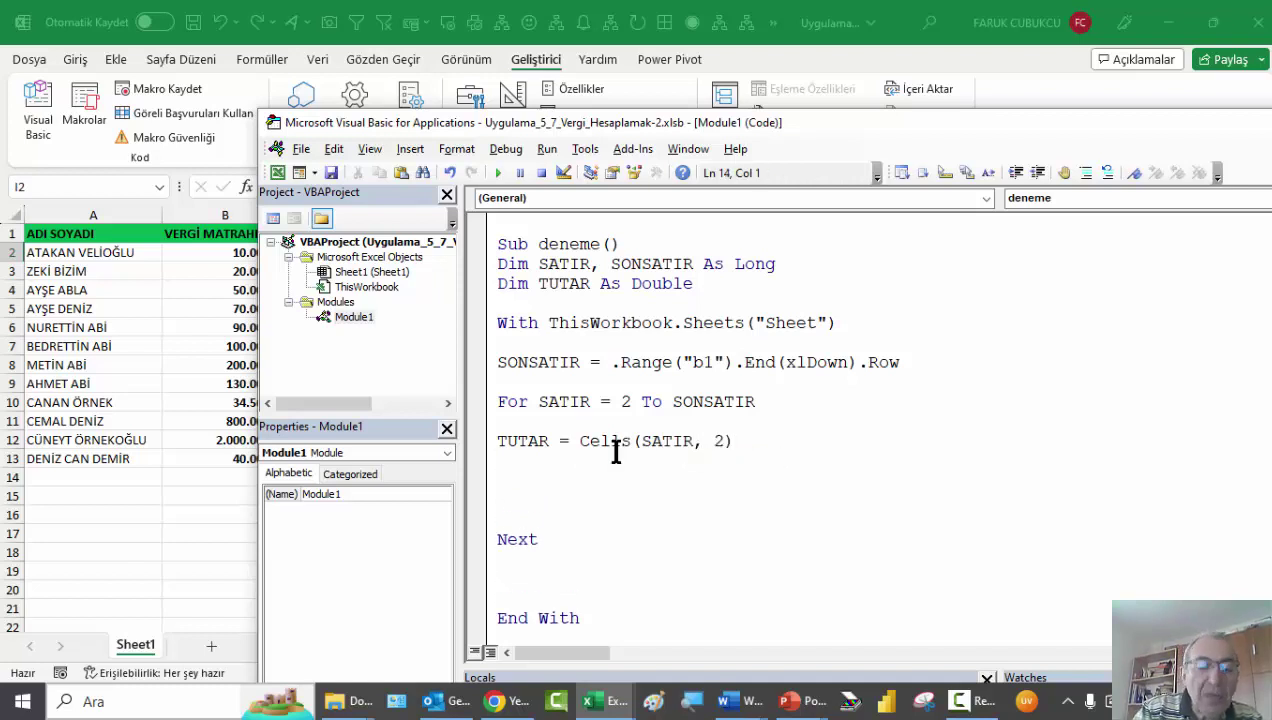
# Add a Select Case TUTAR line below the assignment
pyautogui.write('SELECT CA')
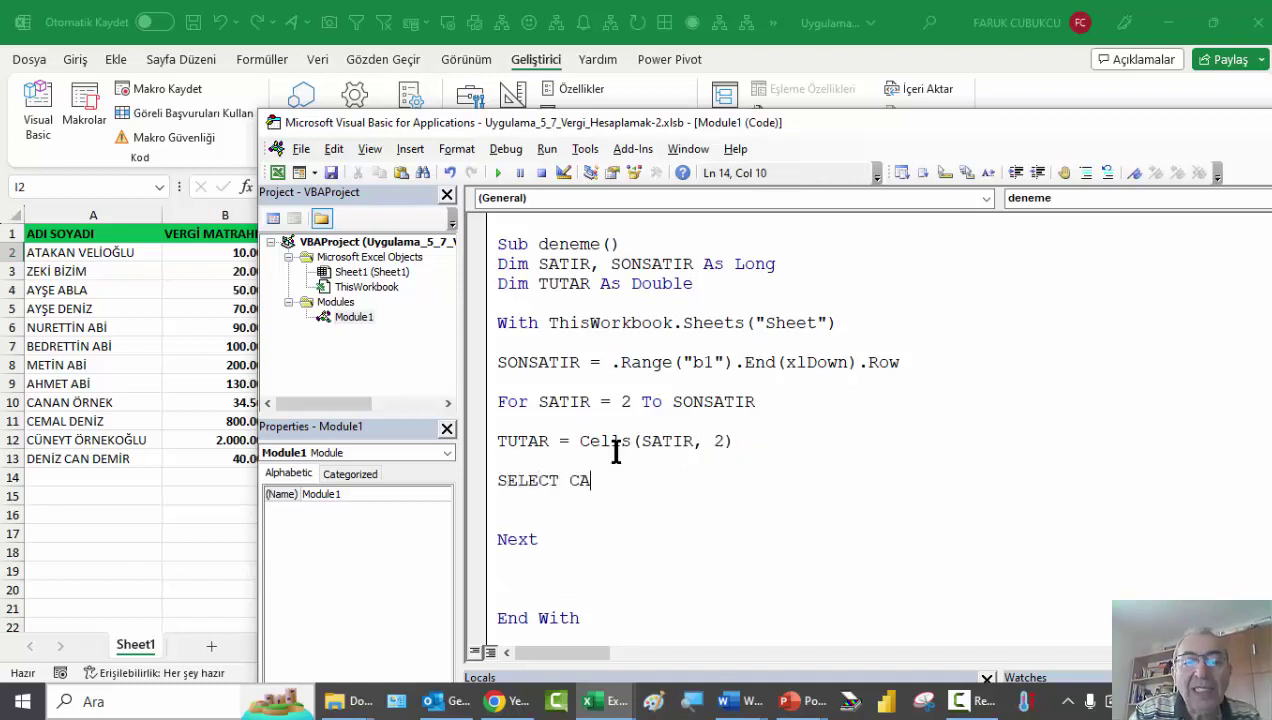
pyautogui.write('SE T')
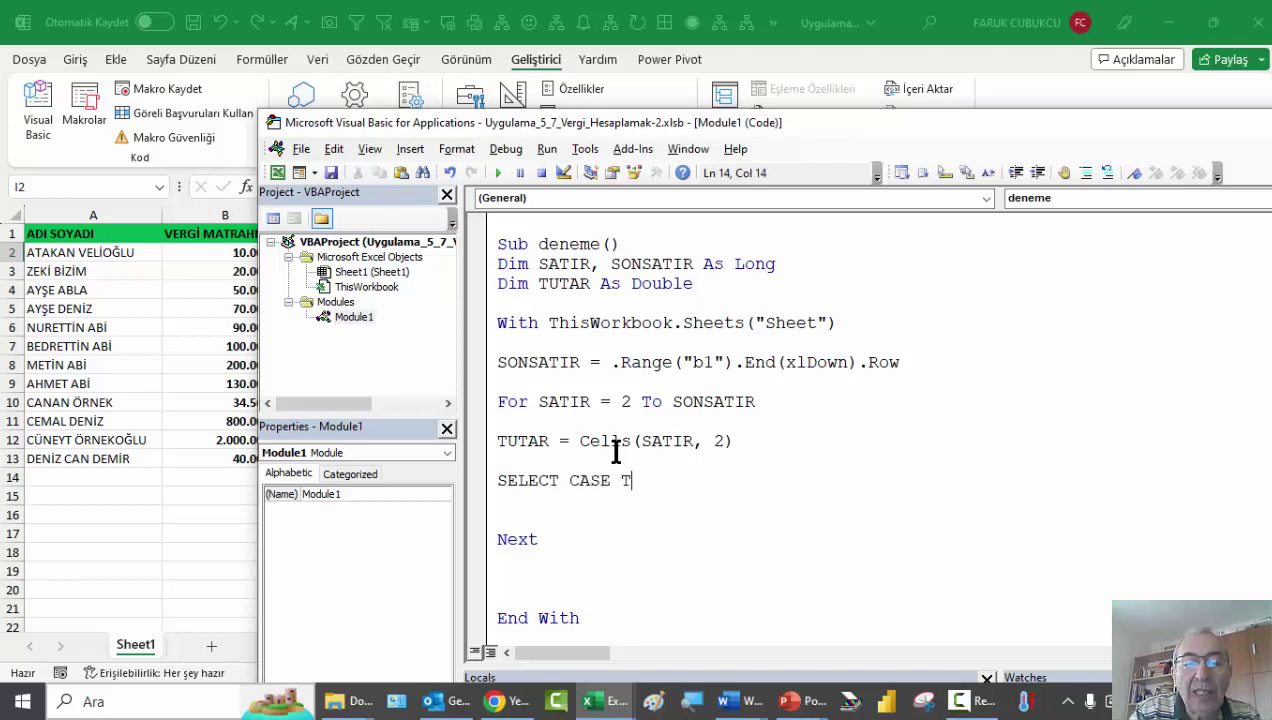
pyautogui.write('UR')
pyautogui.press('BackSpace')
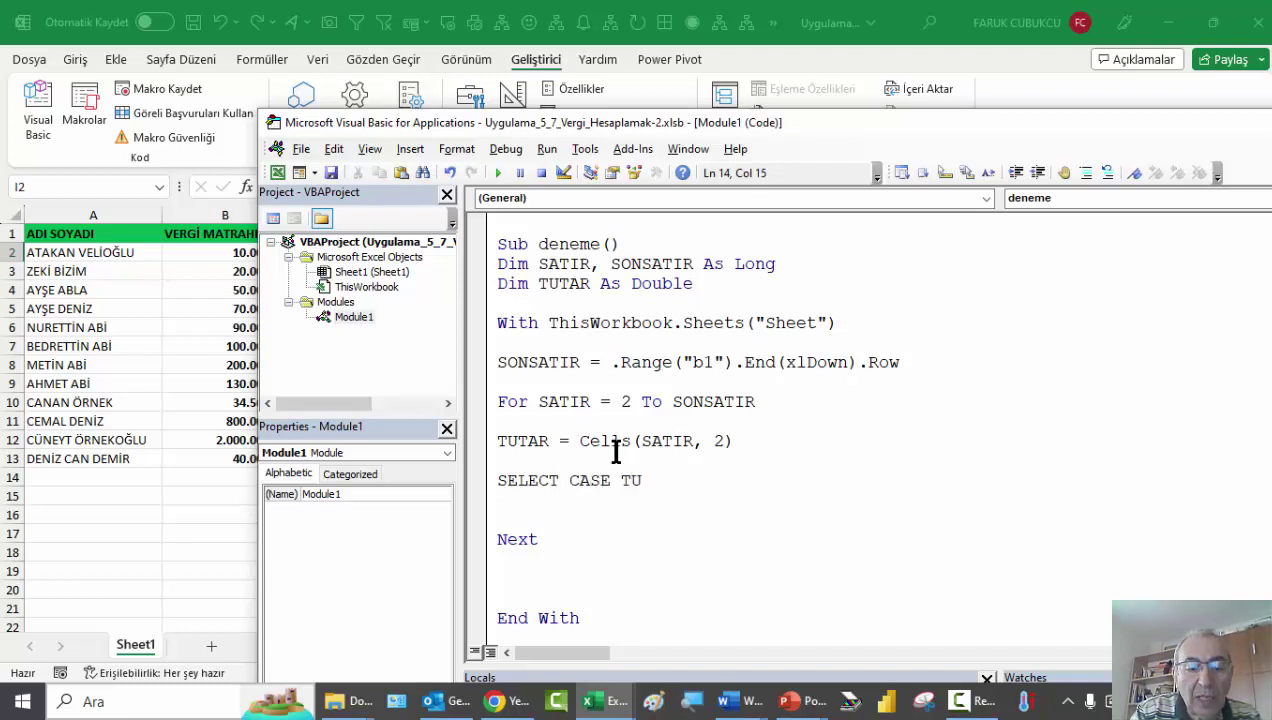
pyautogui.write('TAR')
pyautogui.press('Return')
pyautogui.press('Tab')
# Start the first Case line under Select Case TUTAR
pyautogui.write('c')
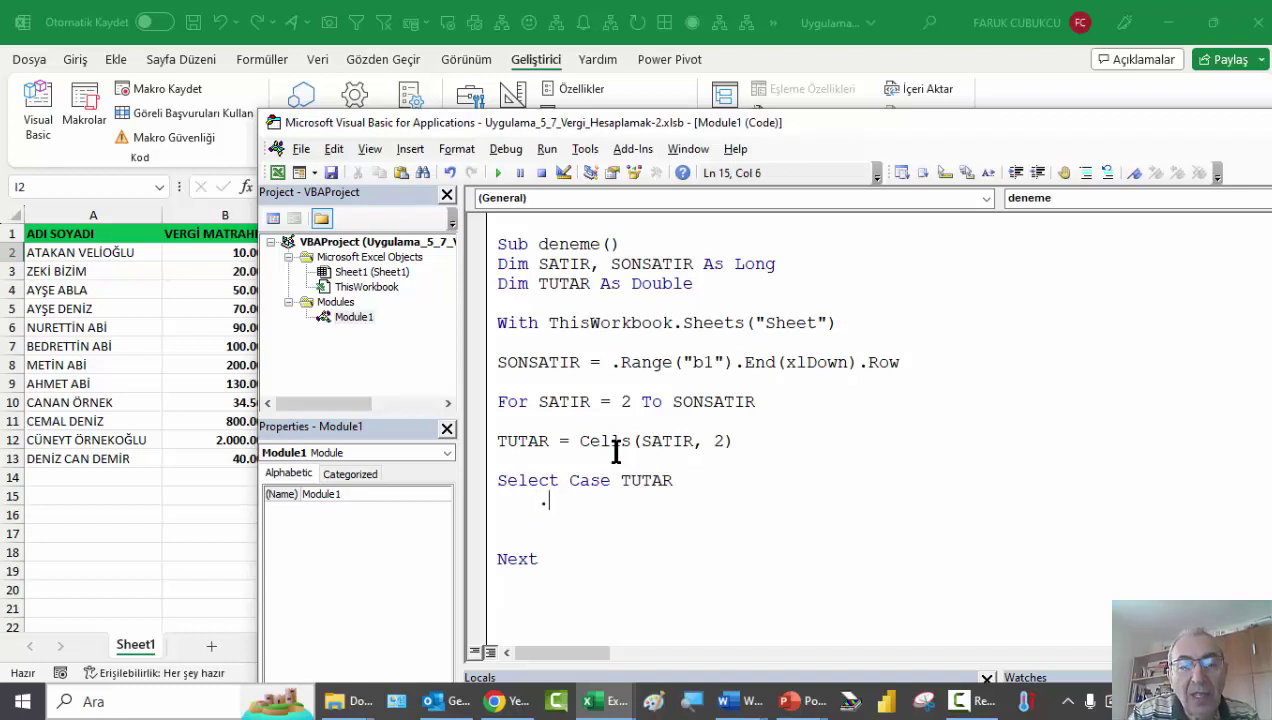
pyautogui.write('ASE')
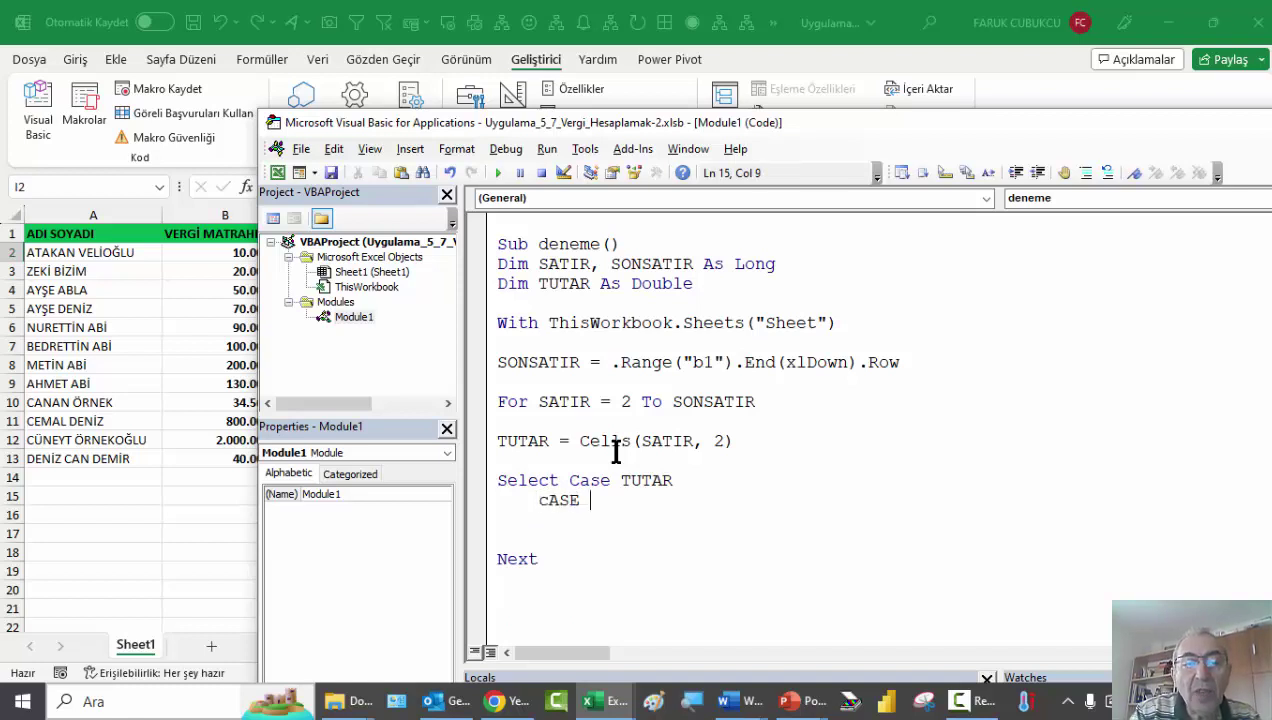
pyautogui.press('BackSpace')
pyautogui.press('BackSpace')
pyautogui.press('BackSpace')
pyautogui.write('cAS')
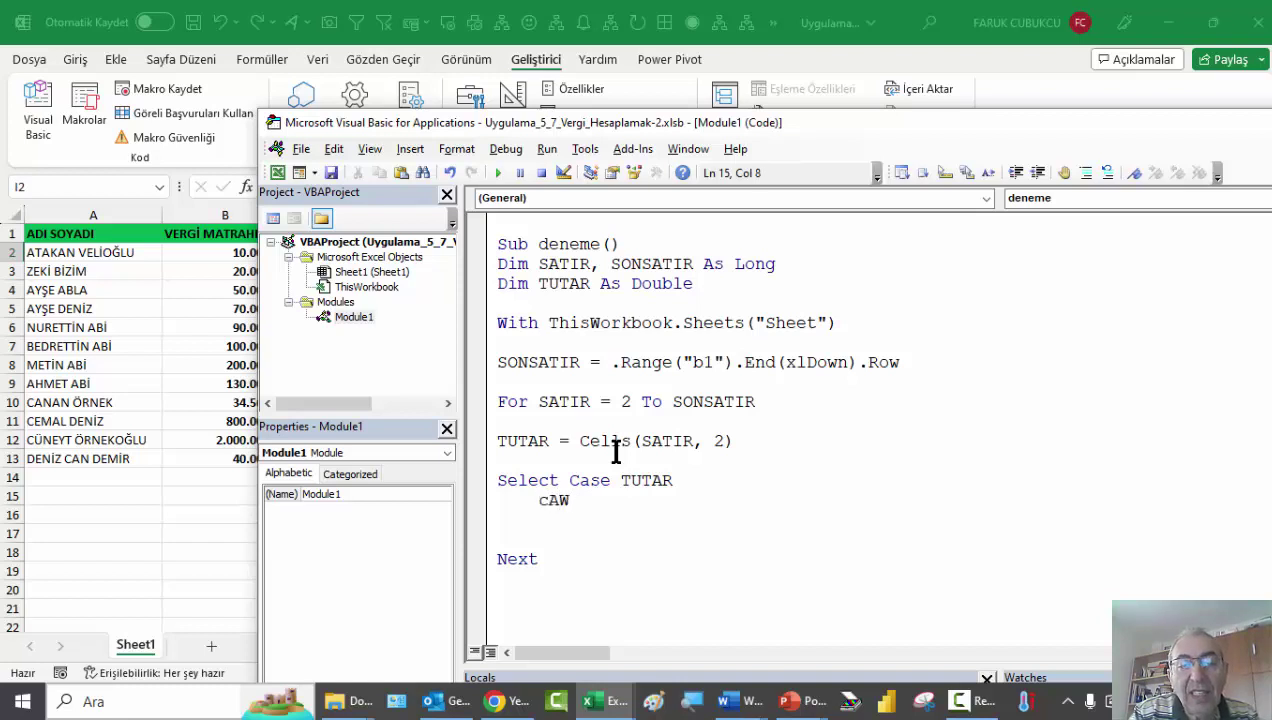
pyautogui.press('BackSpace')
pyautogui.press('BackSpace')
pyautogui.write('Ca')
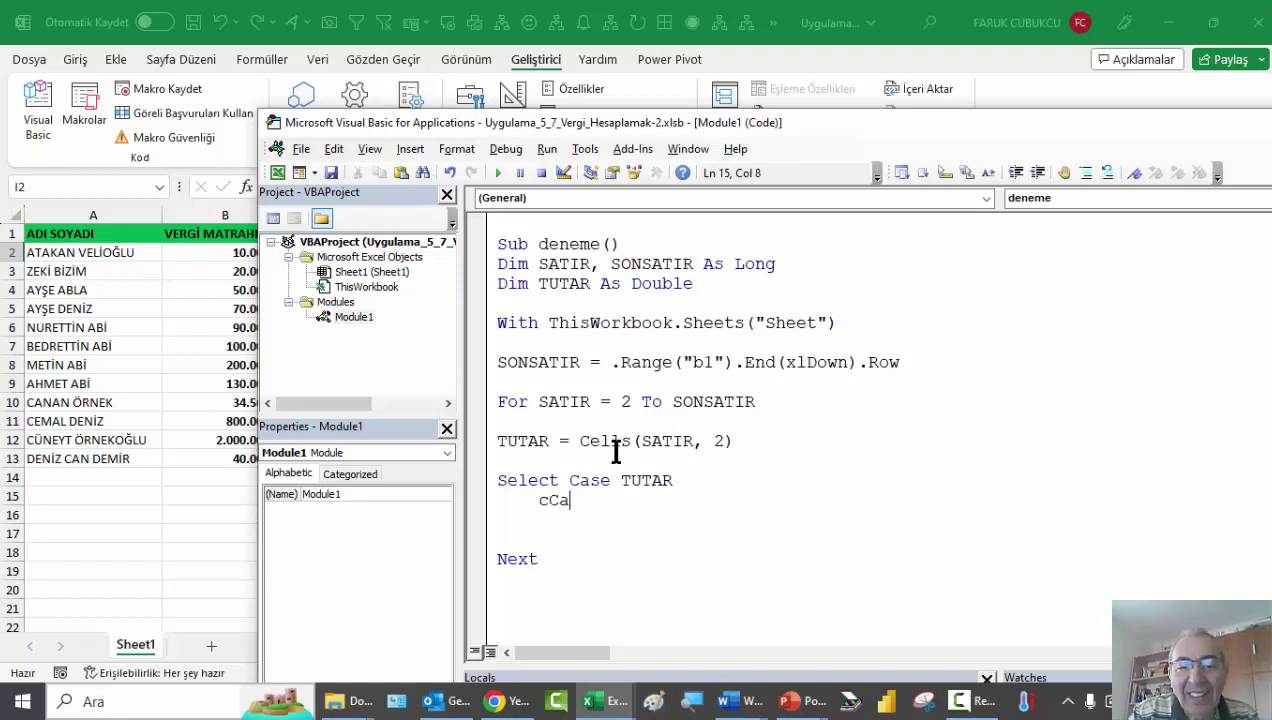
pyautogui.press('BackSpace')
pyautogui.press('BackSpace')
pyautogui.press('BackSpace')
pyautogui.write('C')
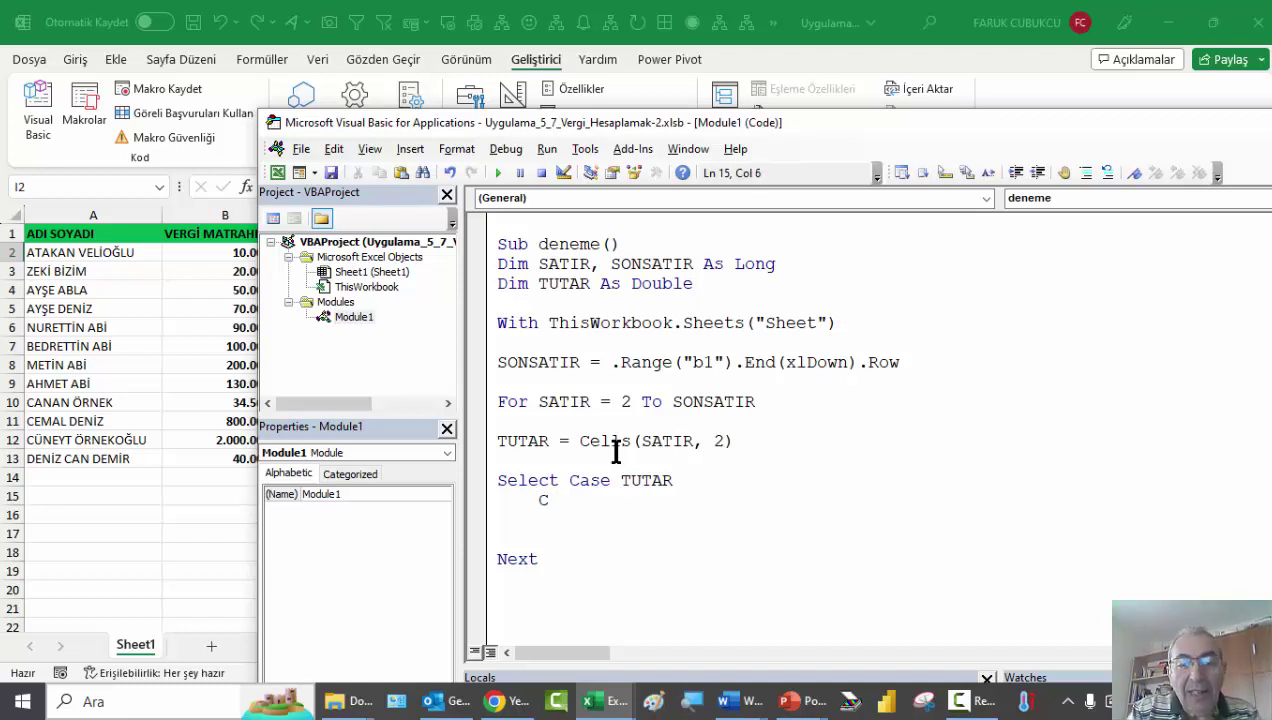
pyautogui.write('ase .C')
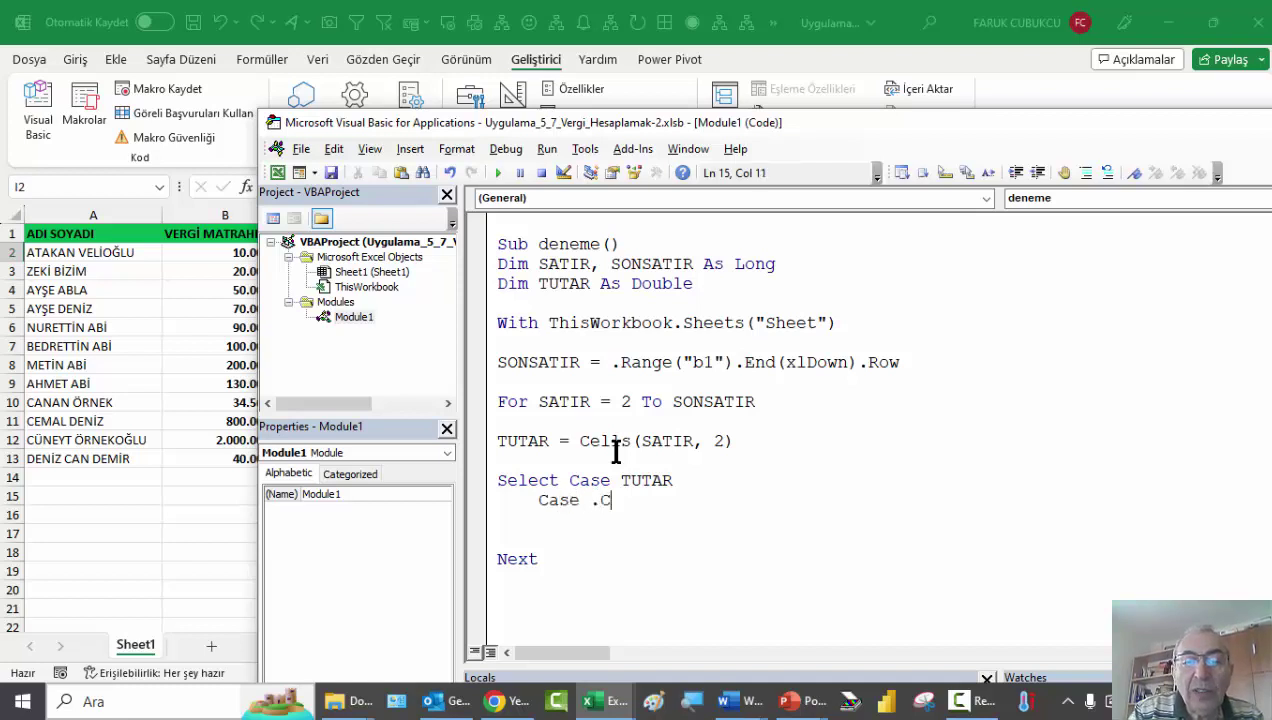
pyautogui.write('ell')
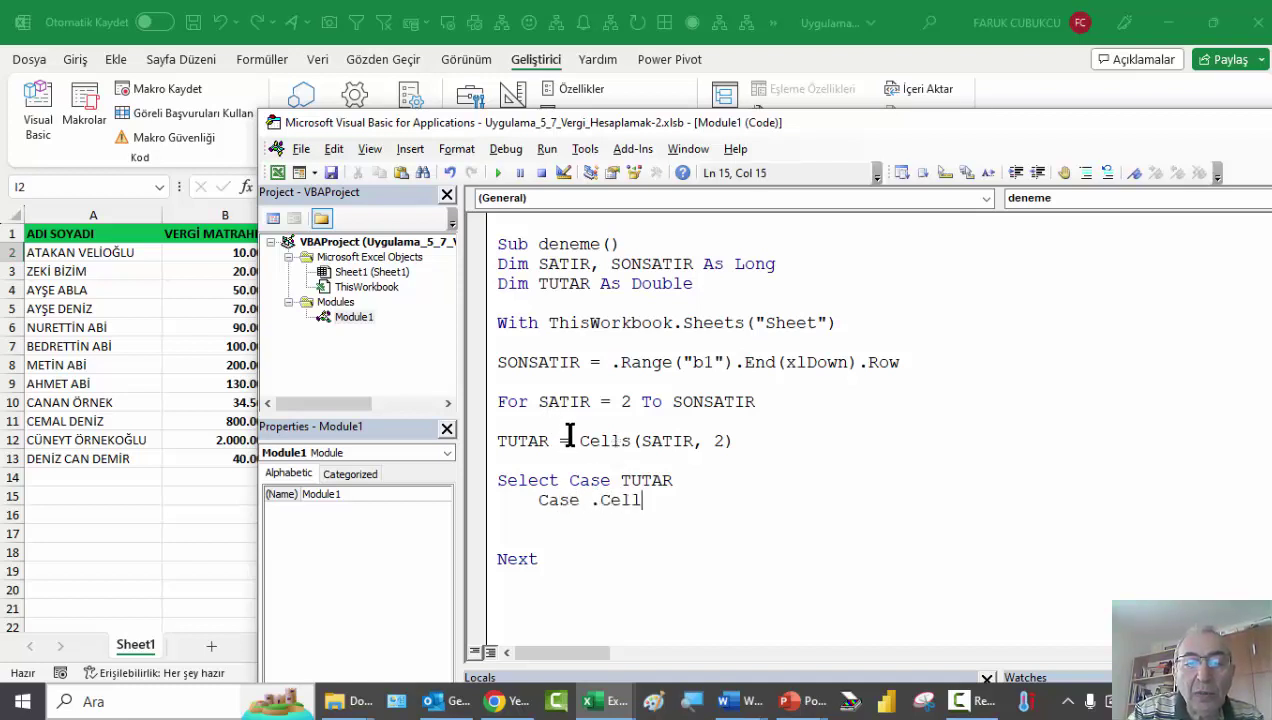
# Make the TUTAR line read .Cells(SATIR, 2), then select the unfinished Case expression
pyautogui.click(586, 441)
pyautogui.write('.')
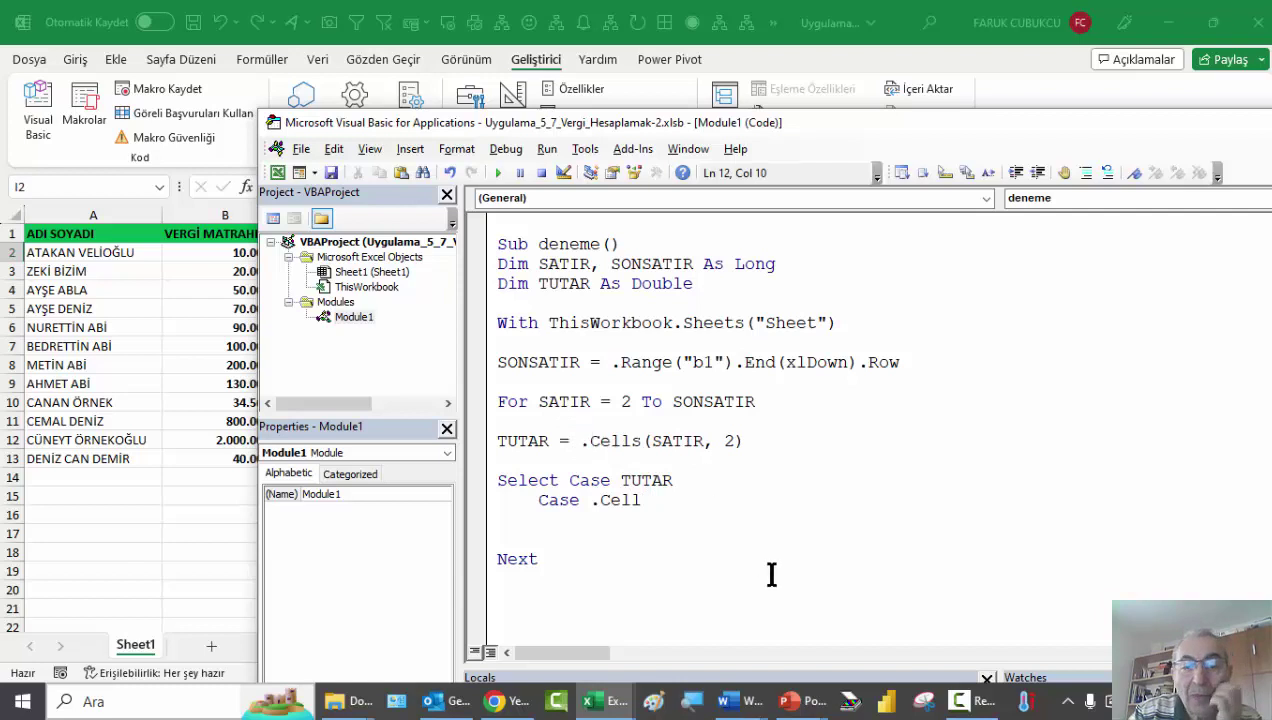
pyautogui.click(679, 503)
pyautogui.write('SA')
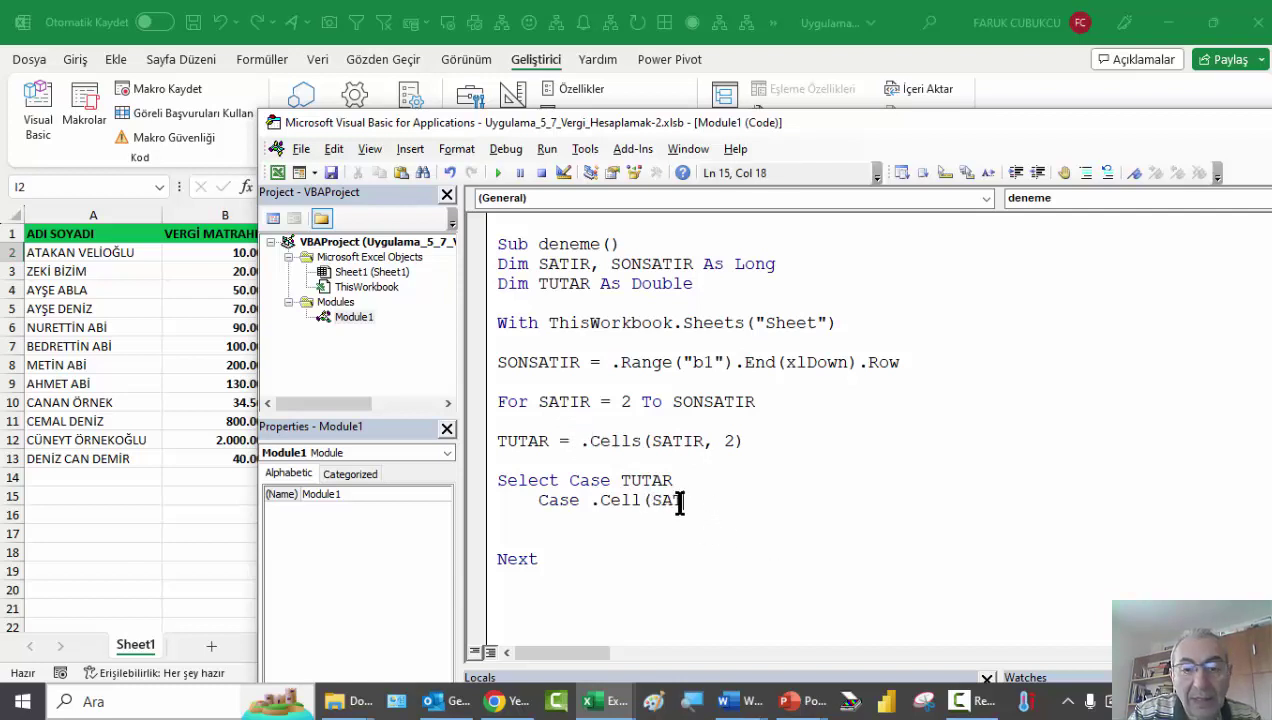
pyautogui.write('TIR,')
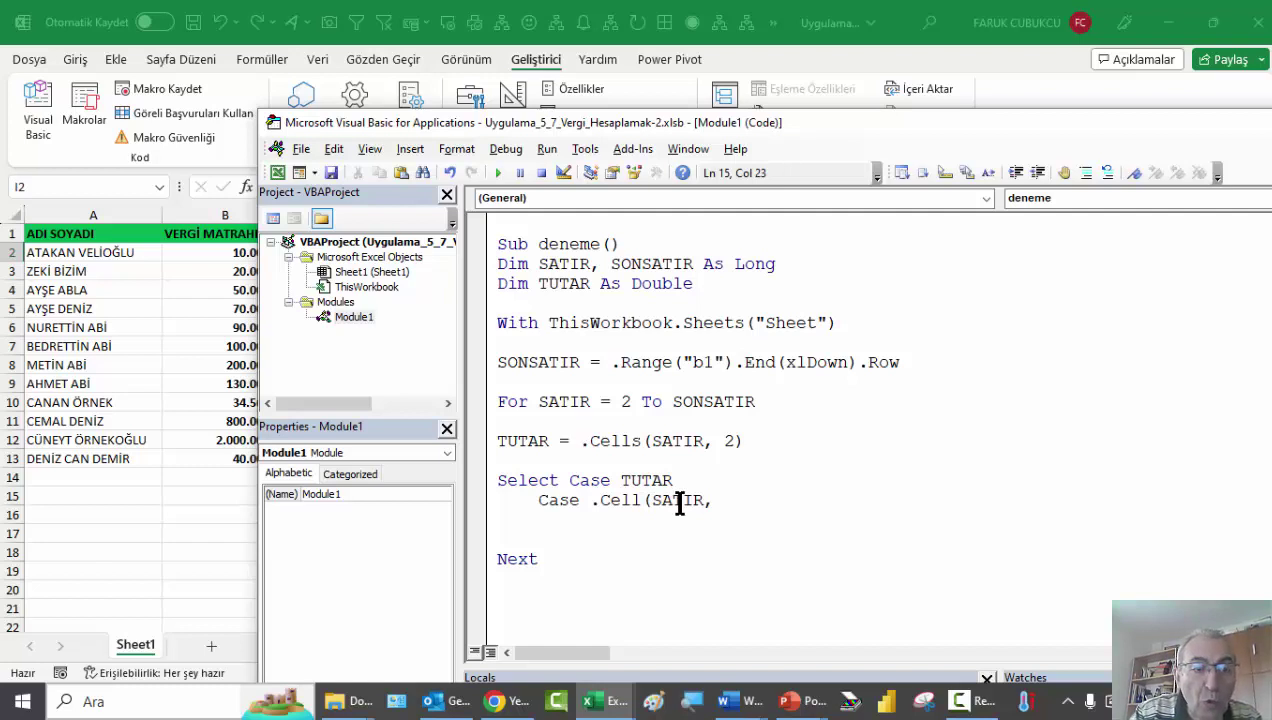
pyautogui.write('2)')
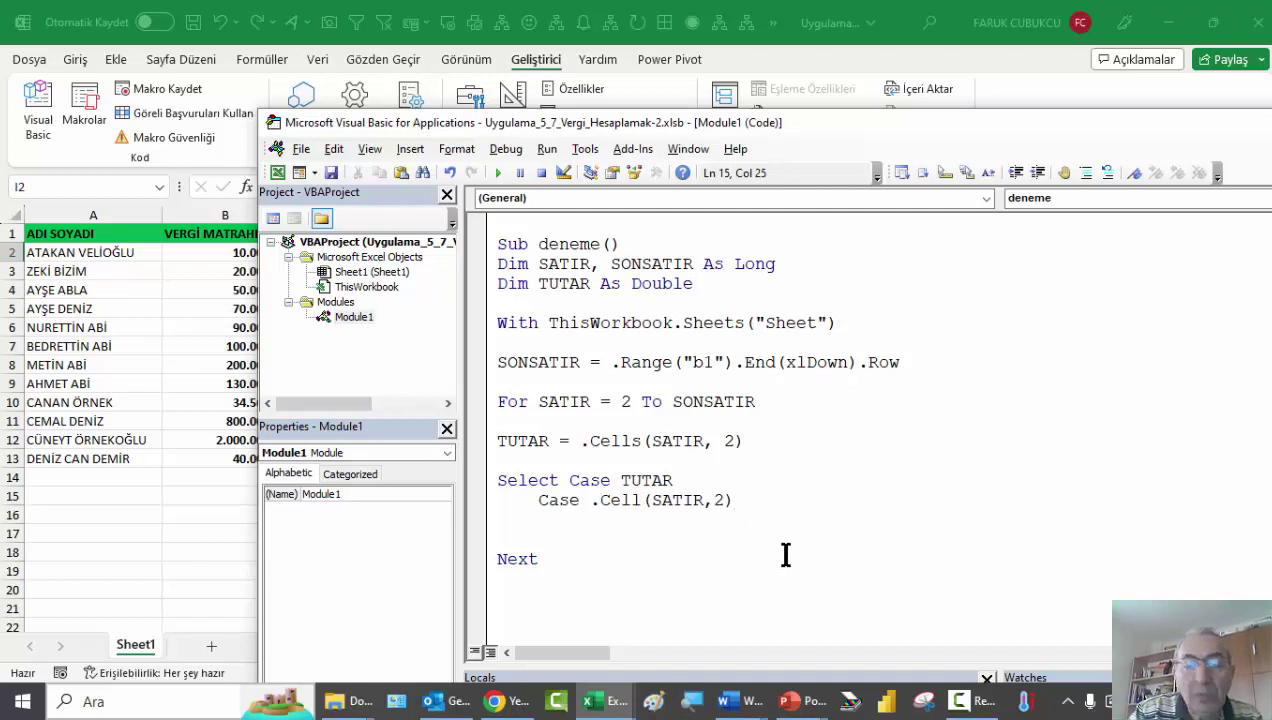
pyautogui.write('to')
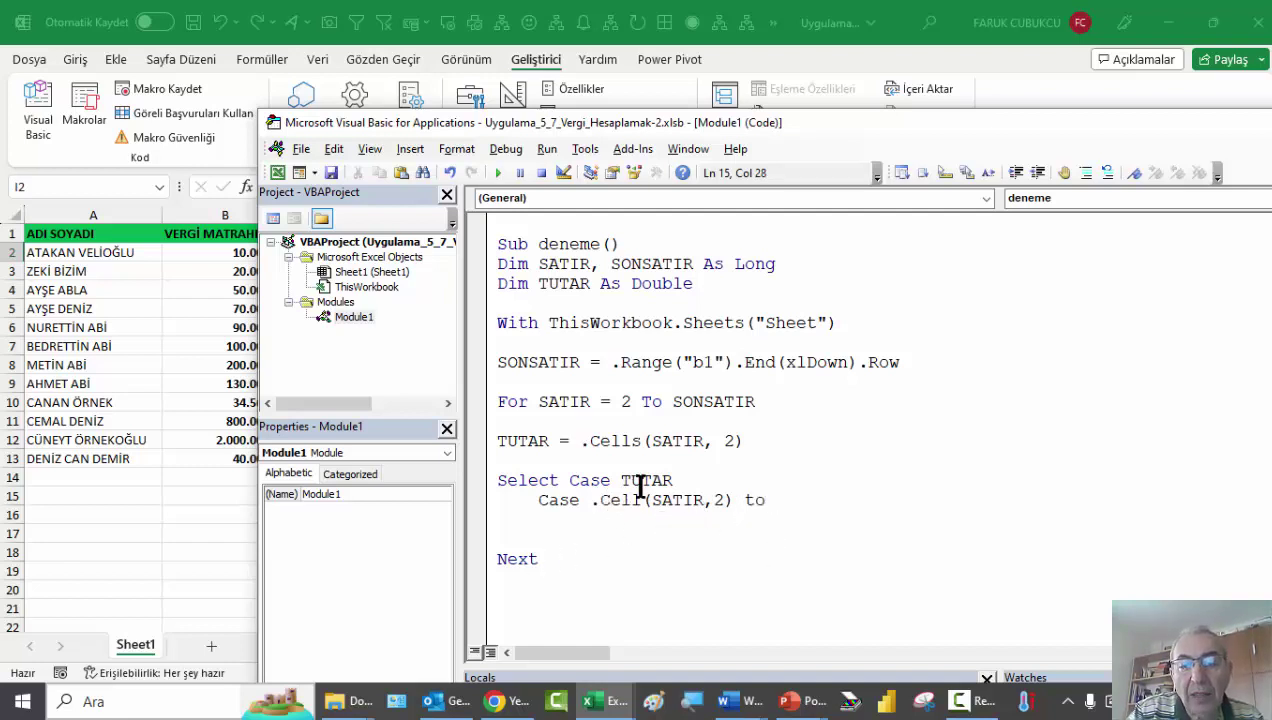
pyautogui.moveTo(776, 500); pyautogui.dragTo(590, 500)
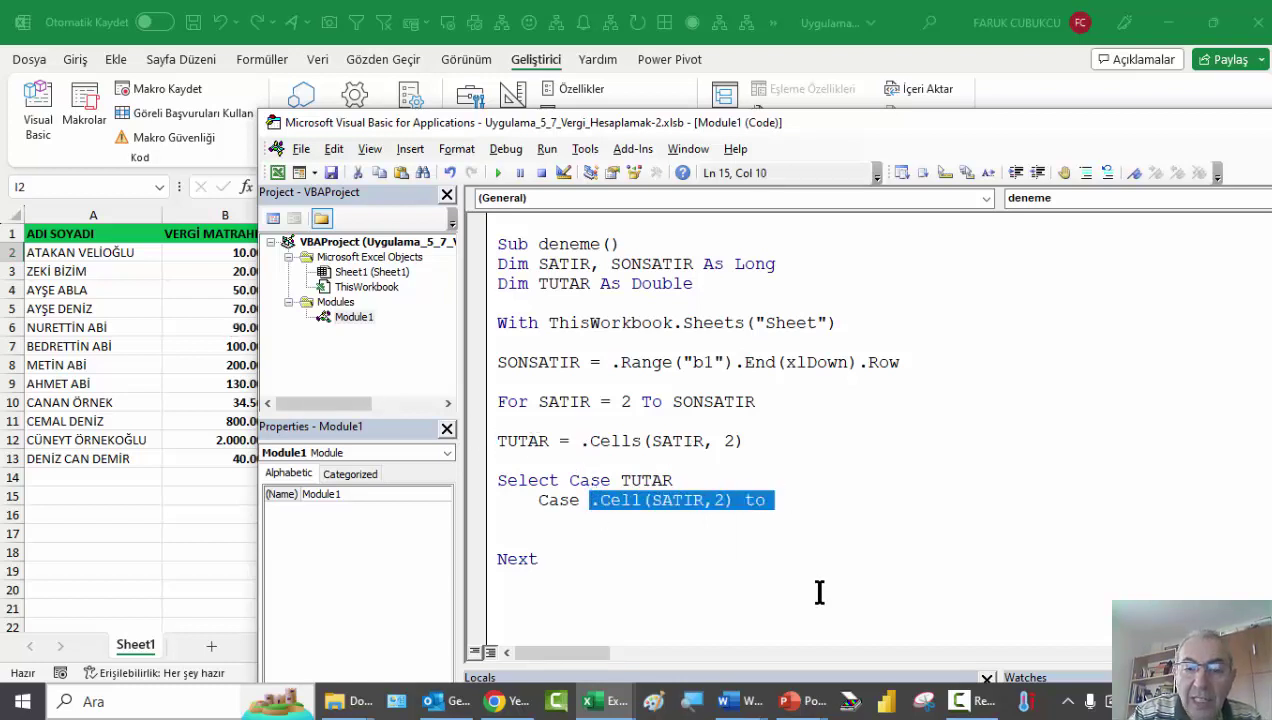
# Restart the Case expression as range(" after reviewing bracket cells G2, H2 and I2 on the sheet
pyautogui.press('Delete')
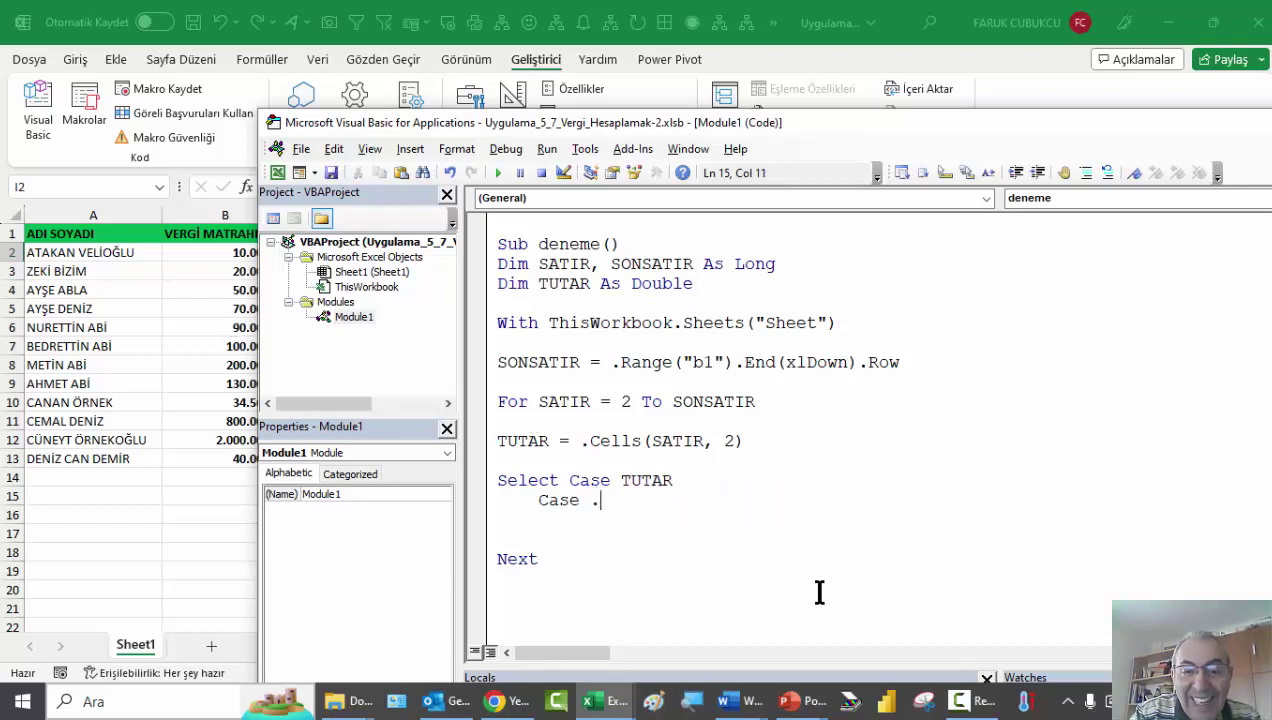
pyautogui.write('range("')
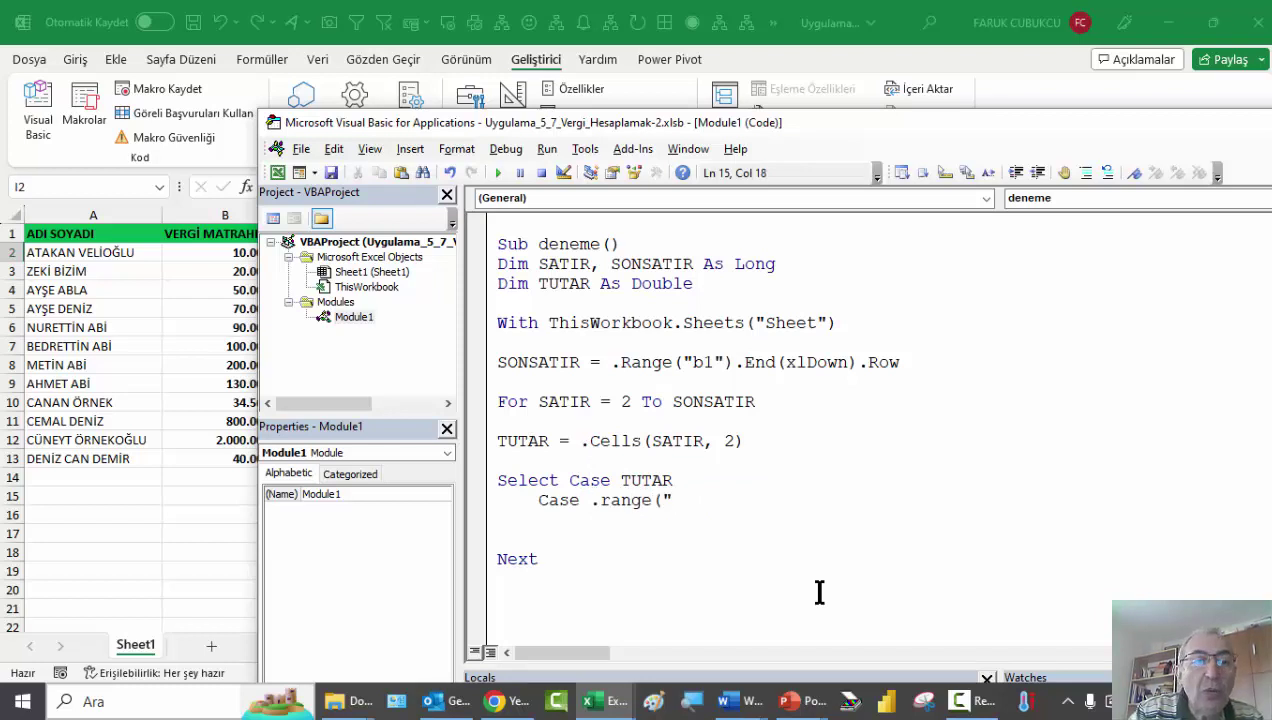
pyautogui.click(131, 327)
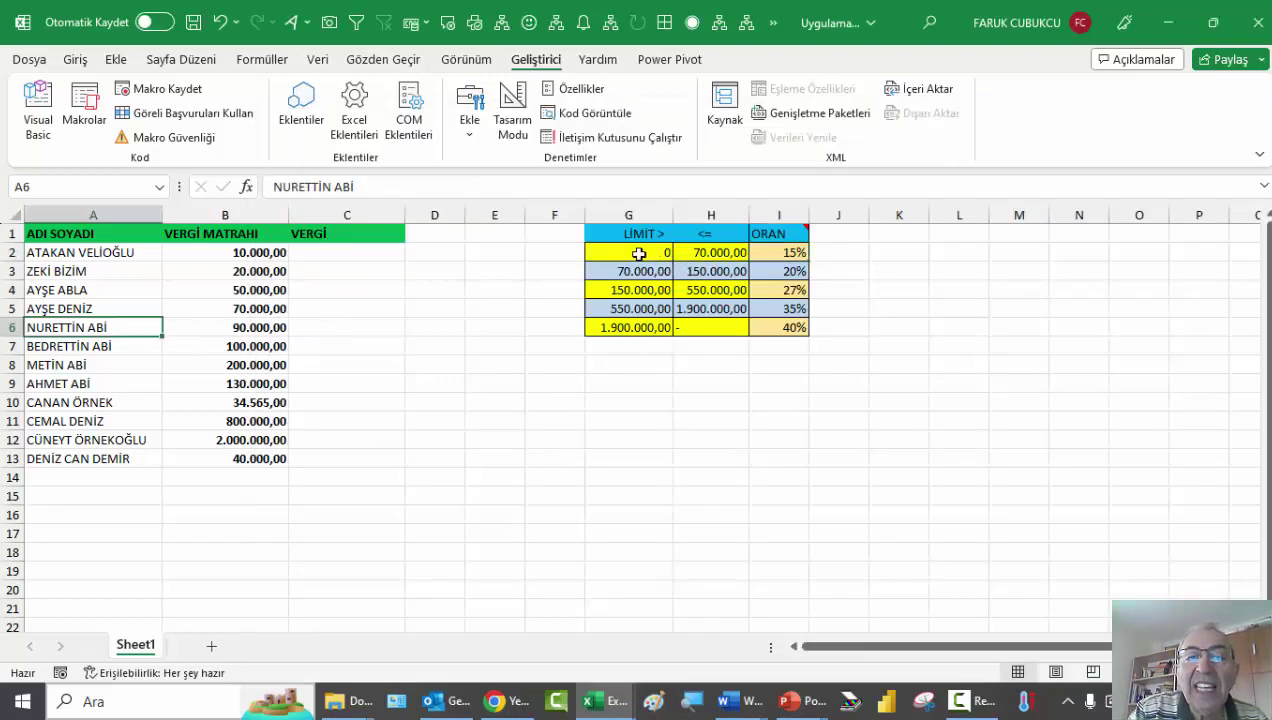
pyautogui.click(639, 253)
pyautogui.click(712, 253)
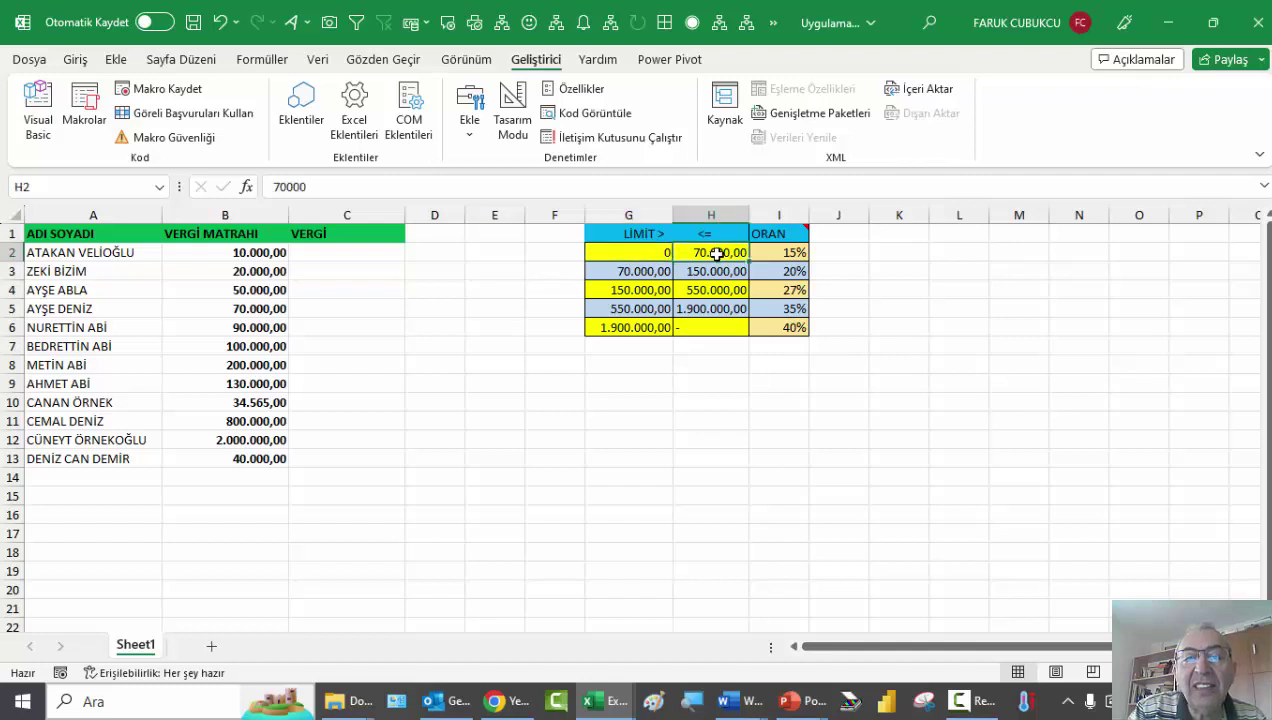
pyautogui.click(780, 253)
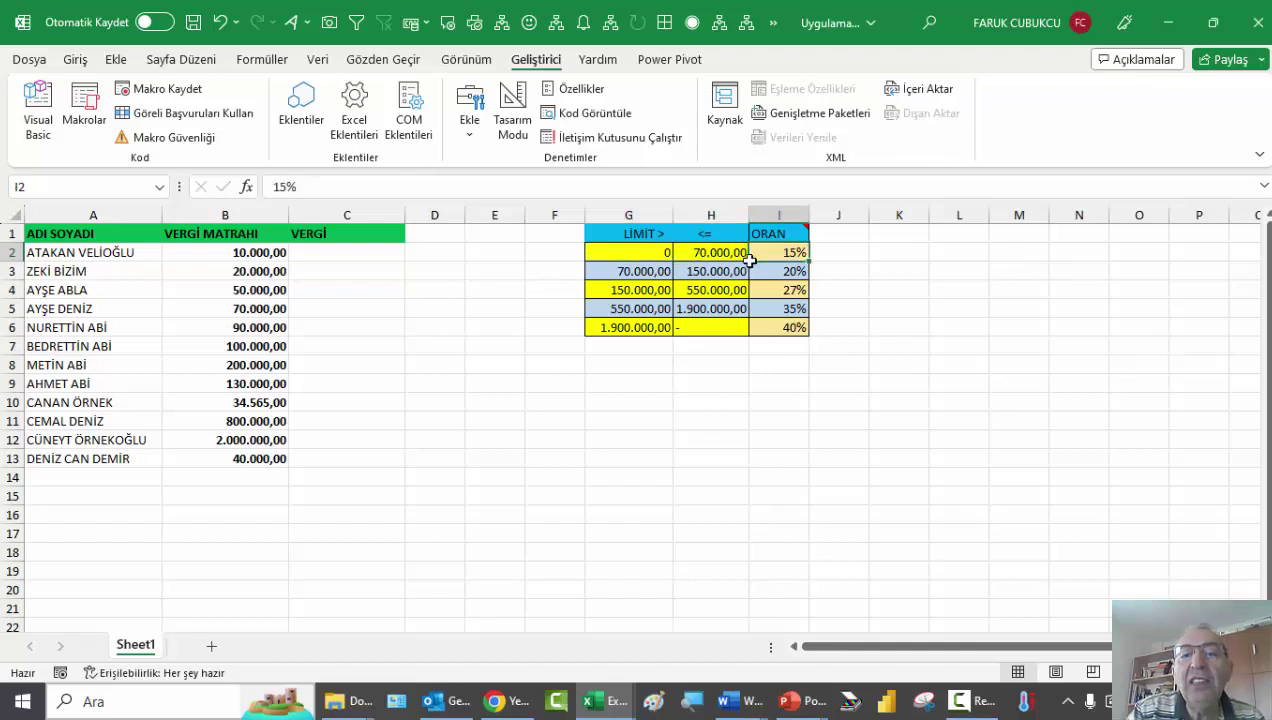
pyautogui.click(50, 110)
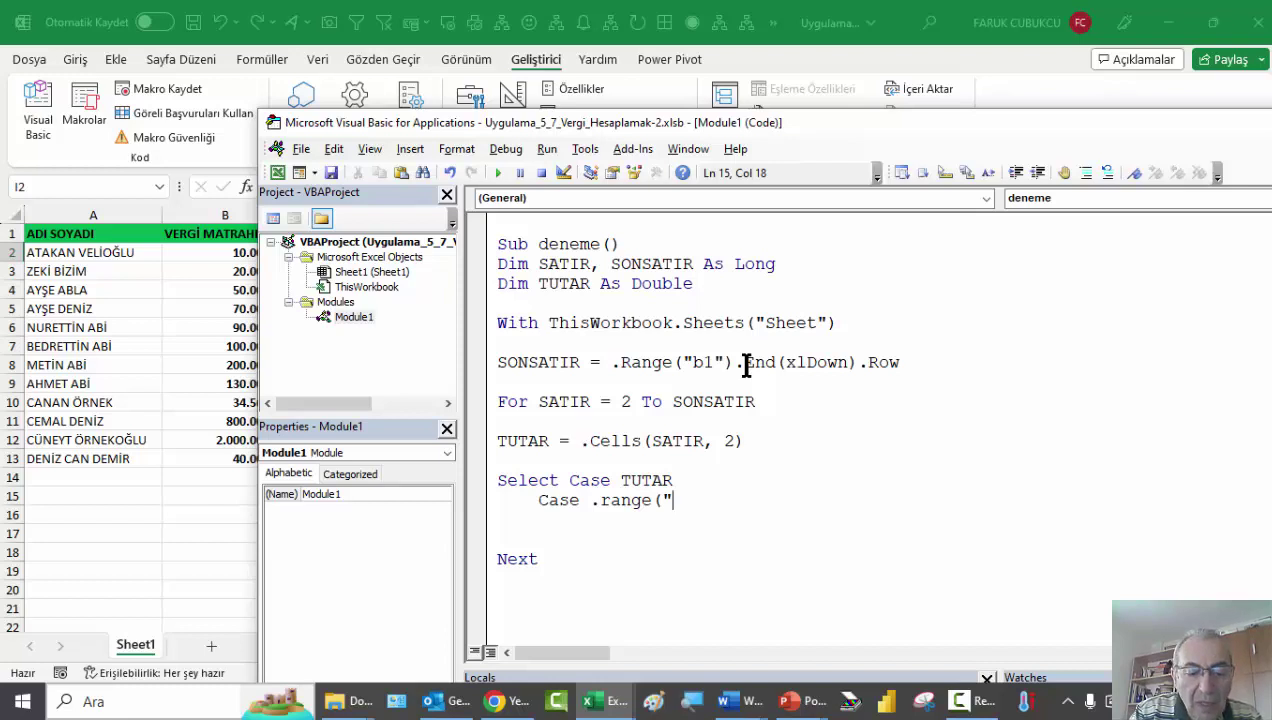
# Complete the Case line as .Range("g2") To .Range("h2")
pyautogui.write('g2')
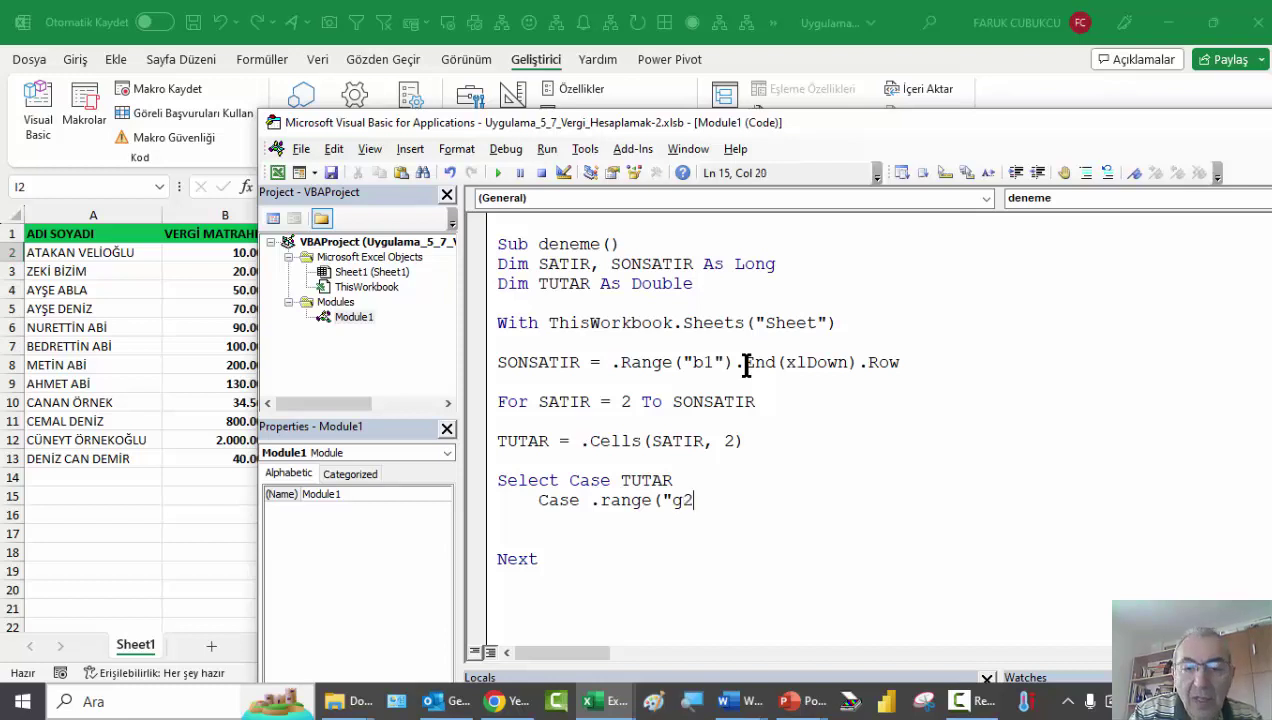
pyautogui.write('1')
pyautogui.press('BackSpace')
pyautogui.write('")')
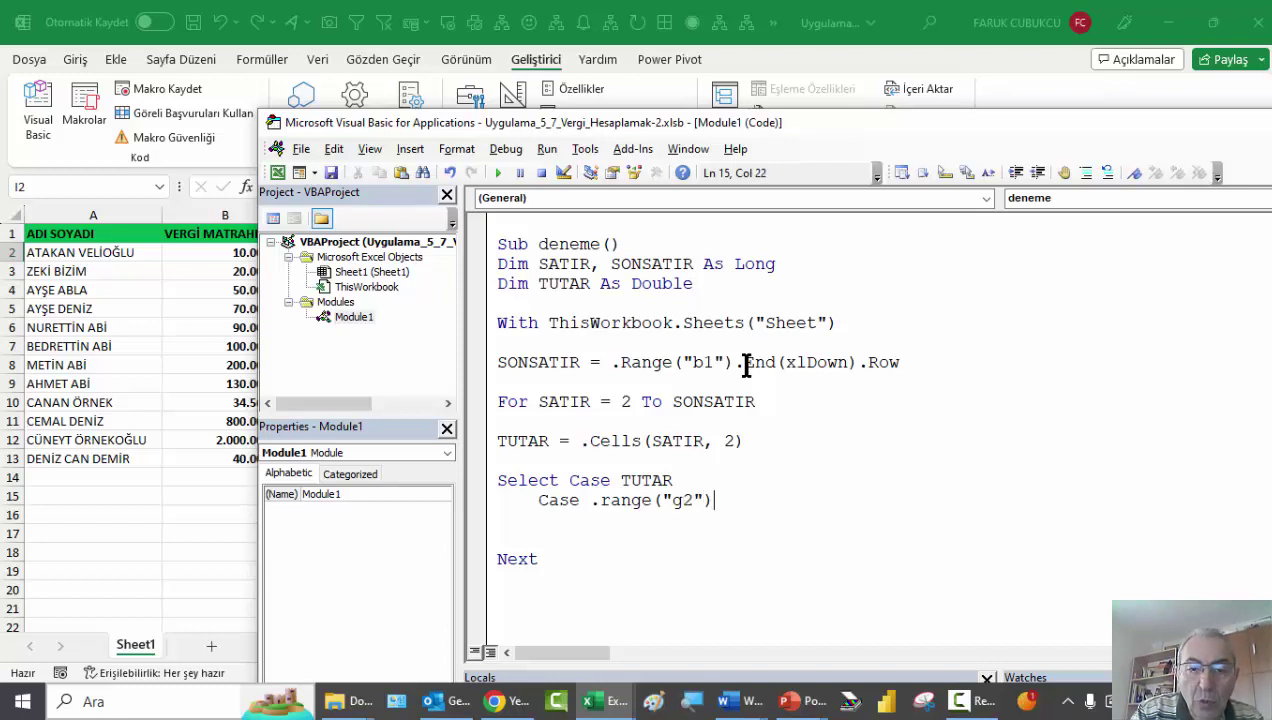
pyautogui.write(' to')
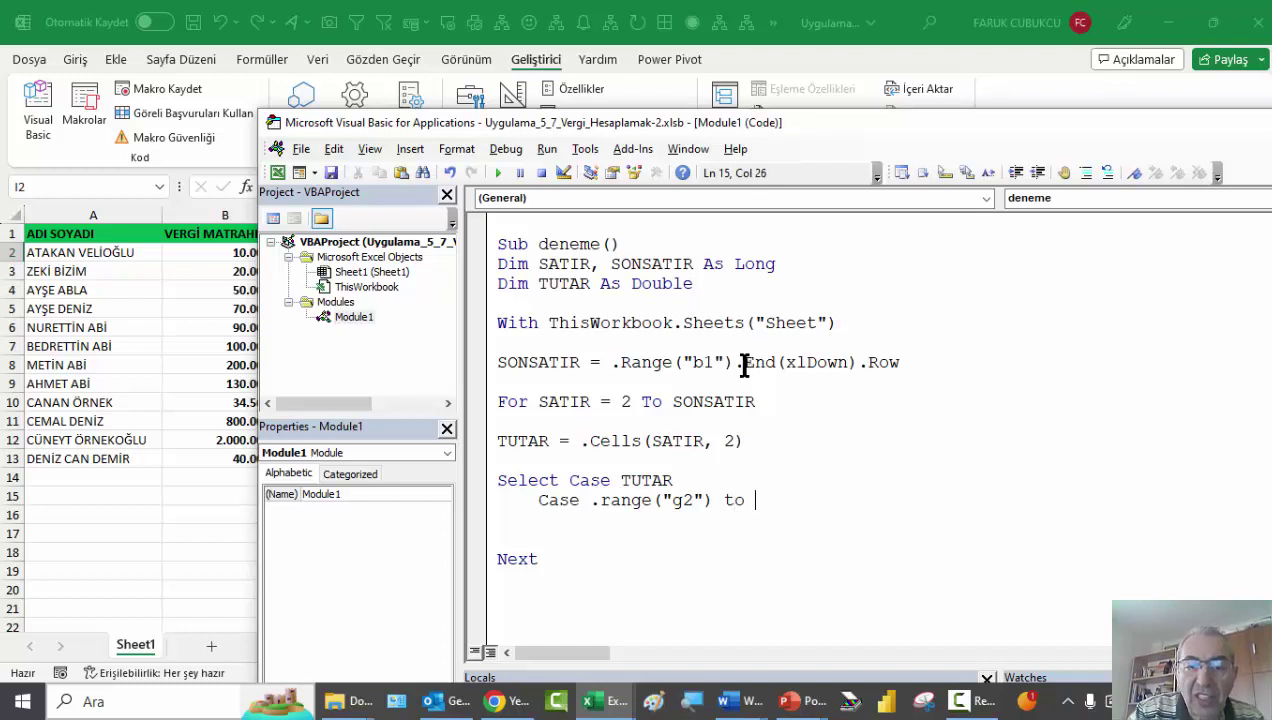
pyautogui.moveTo(713, 500); pyautogui.dragTo(597, 501)
pyautogui.hotkey('ctrl', 'c')
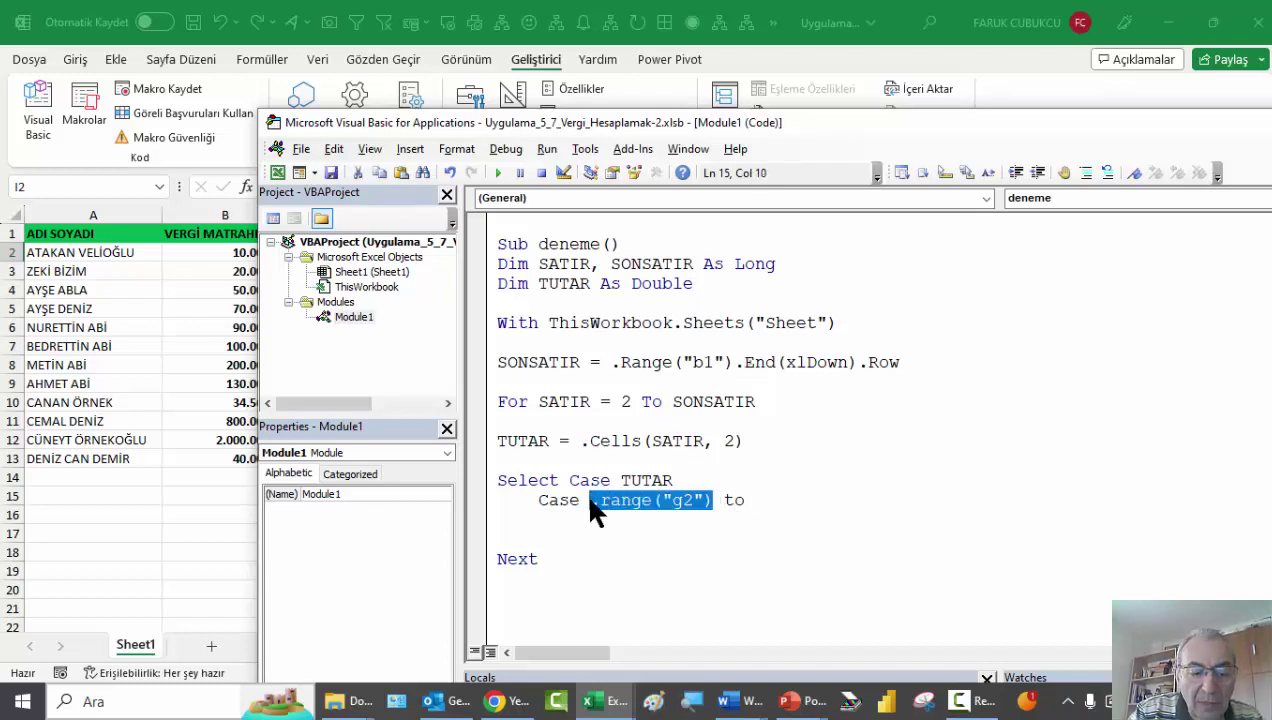
pyautogui.click(766, 500)
pyautogui.write('.')
pyautogui.hotkey('ctrl', 'v')
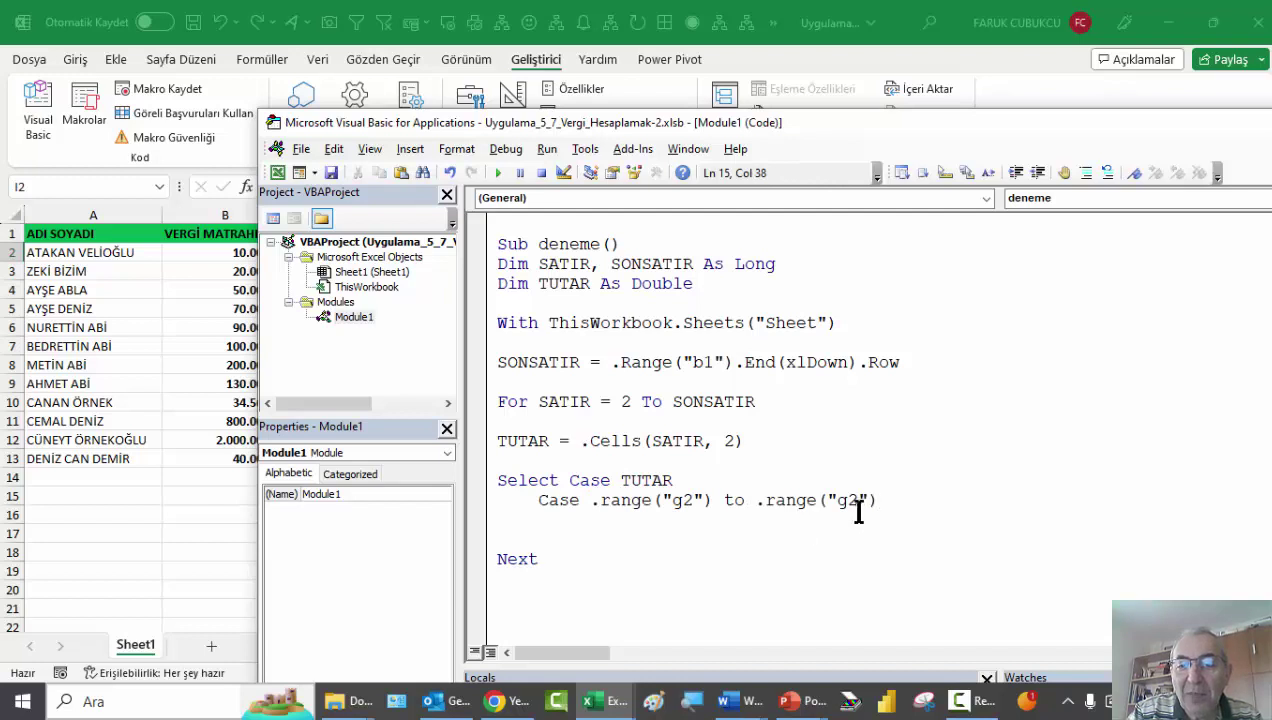
pyautogui.click(849, 503)
pyautogui.press('BackSpace')
pyautogui.write('h')
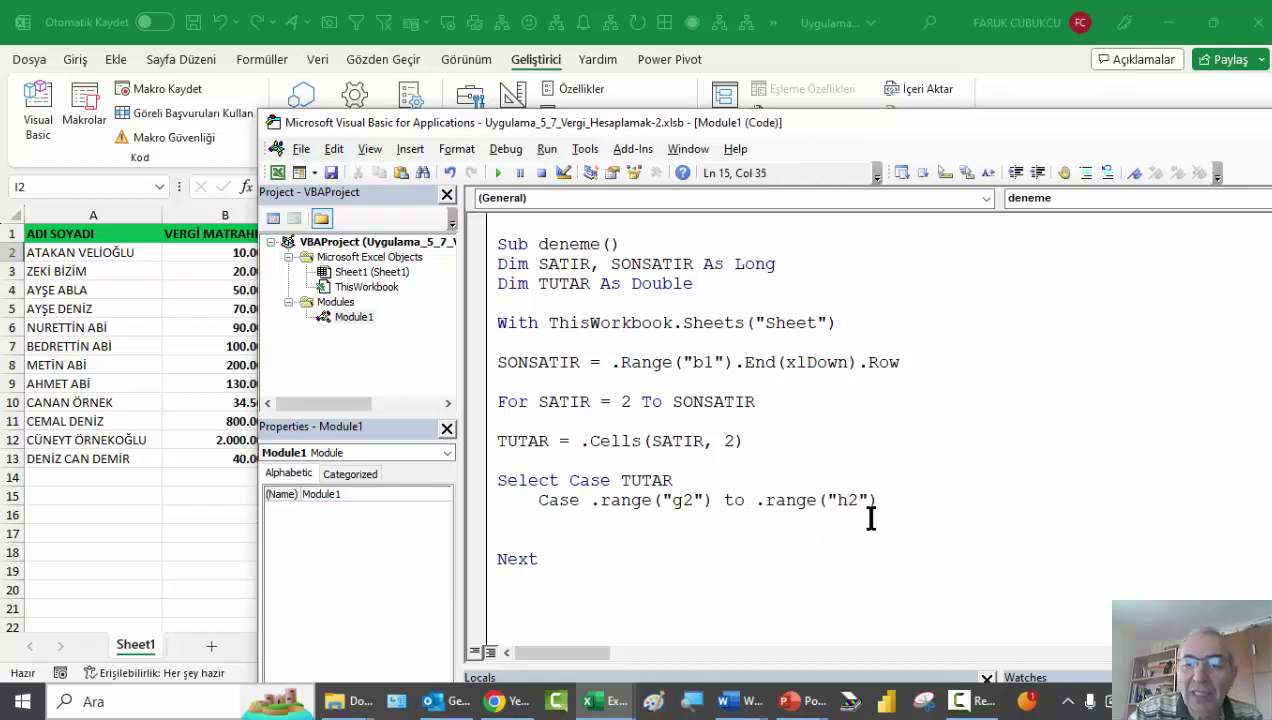
pyautogui.click(908, 503)
# Start the tax line below with .Cells(SATIR, 3), the VERGİ column C on the sheet
pyautogui.press('Return')
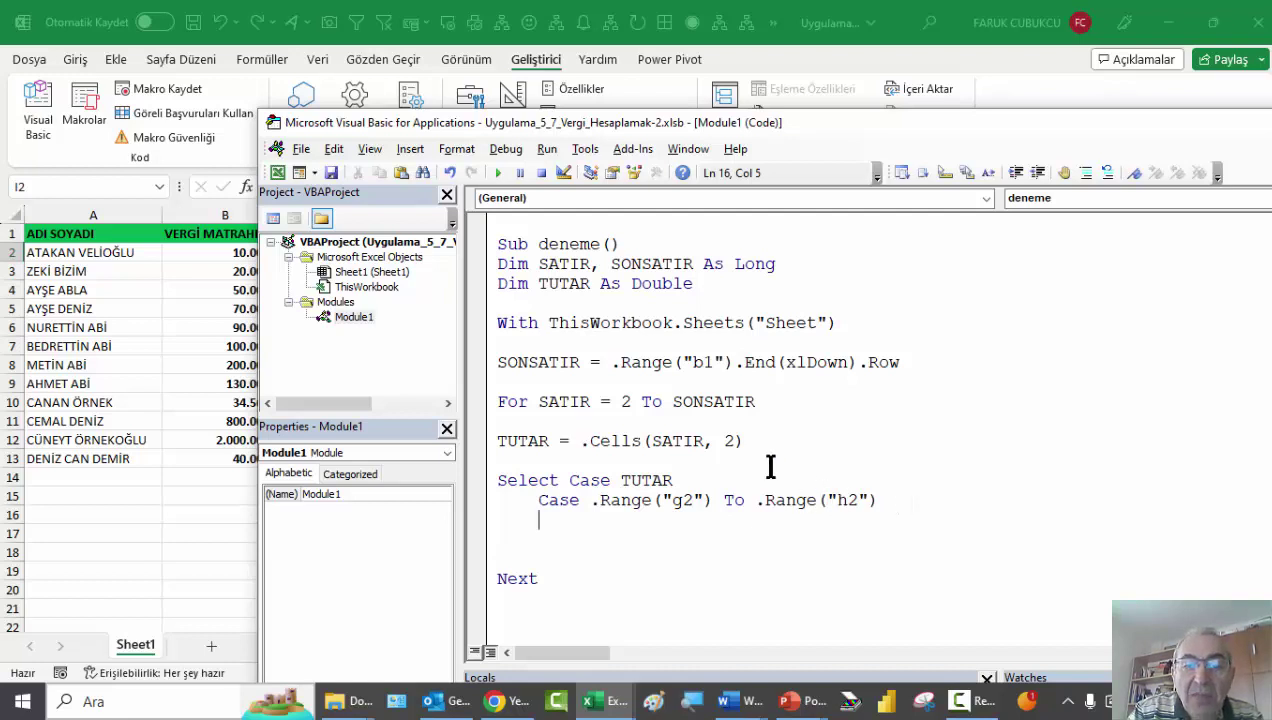
pyautogui.write('.Cell')
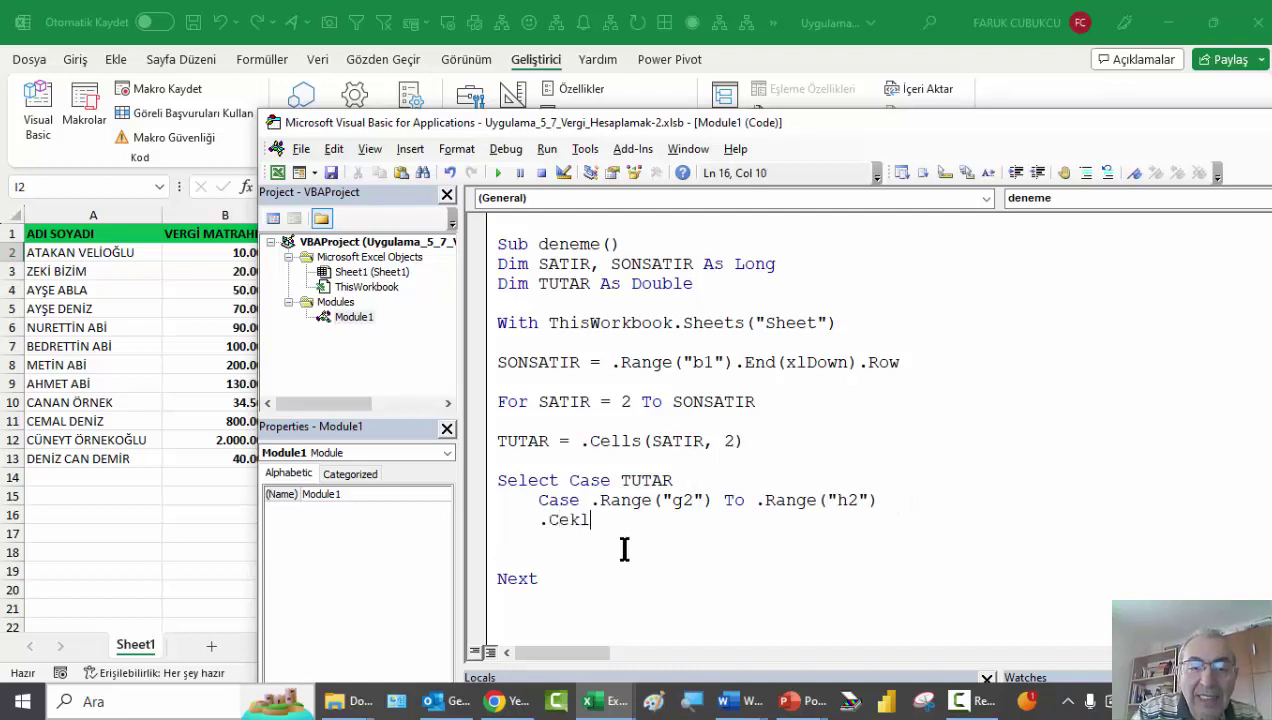
pyautogui.press('BackSpace')
pyautogui.press('BackSpace')
pyautogui.write('ls')
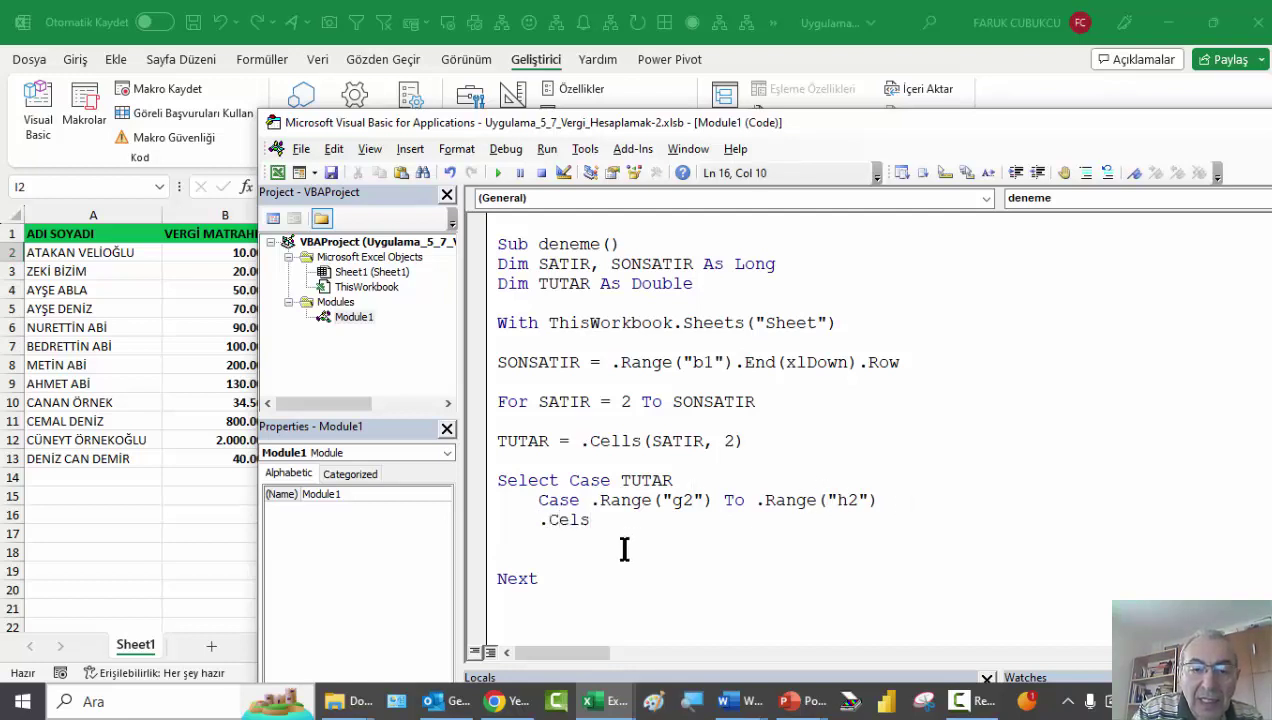
pyautogui.press('BackSpace')
pyautogui.write('ls(SAT')
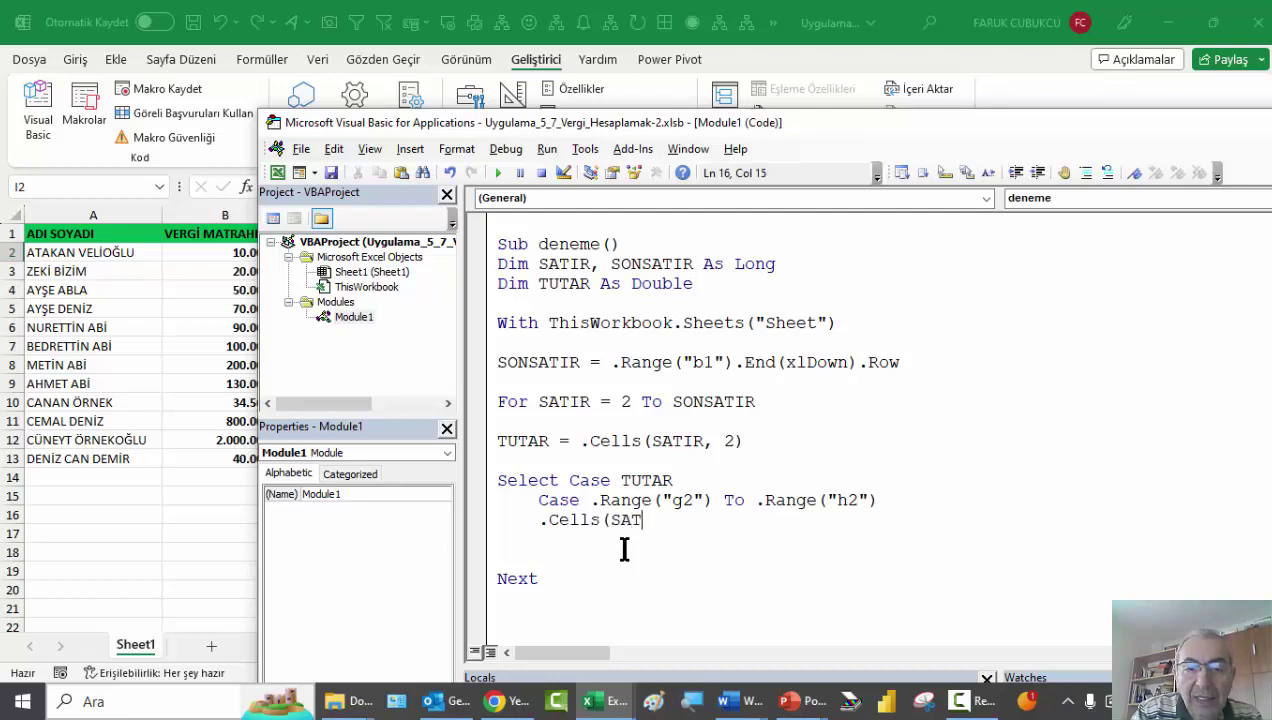
pyautogui.write('IR, 3')
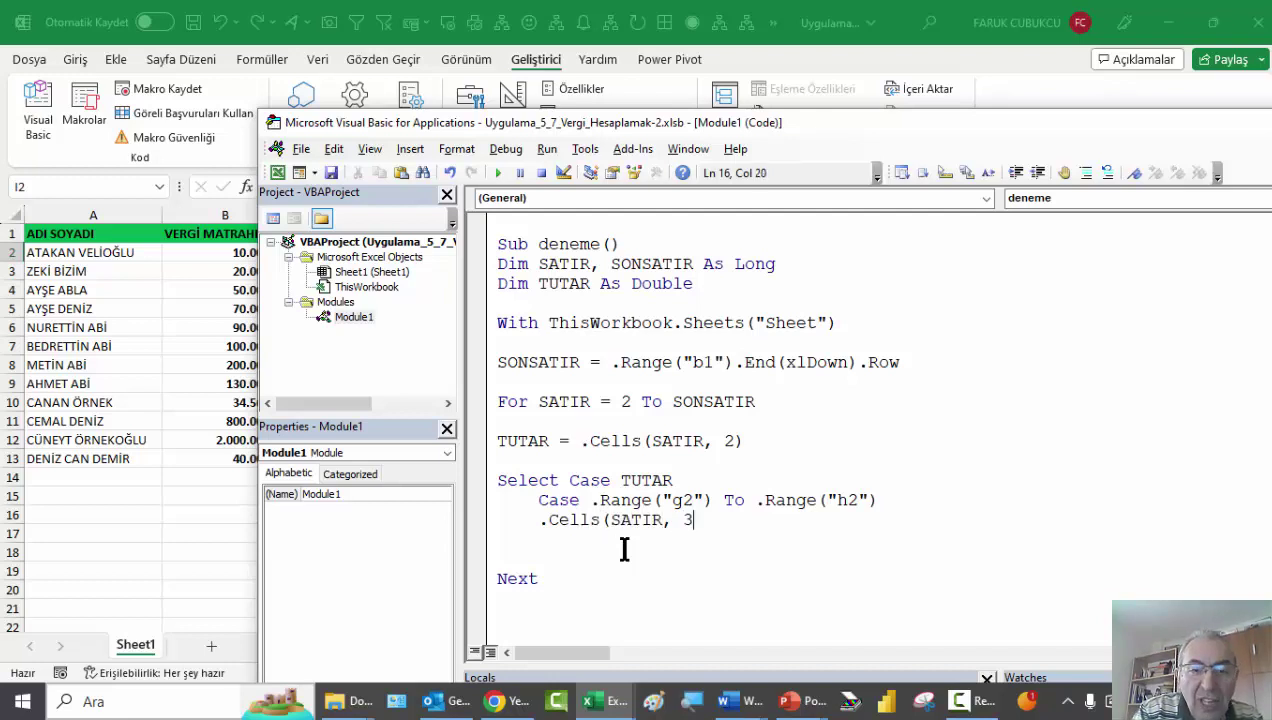
pyautogui.write(')')
pyautogui.hotkey('alt', 'F11')
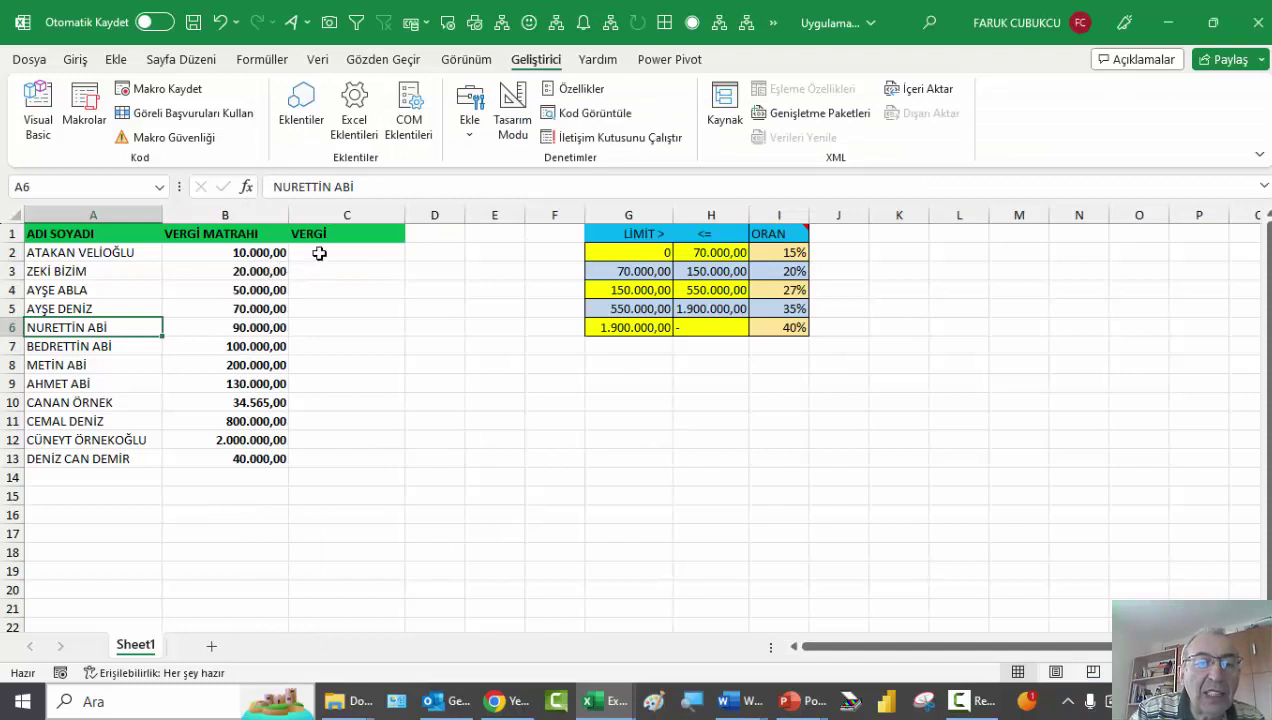
pyautogui.click(318, 251)
pyautogui.click(38, 108)
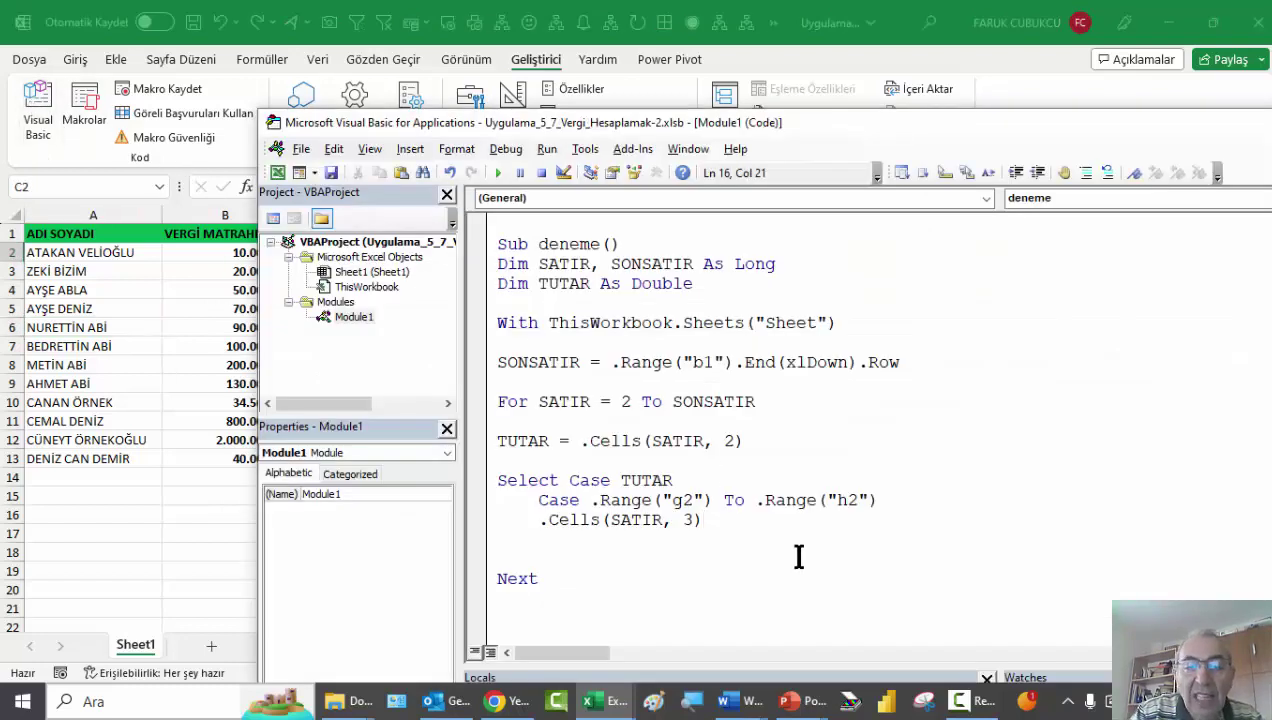
# Assign it the value .Cells(SATIR, 2) instead of TUTAR
pyautogui.write(' =')
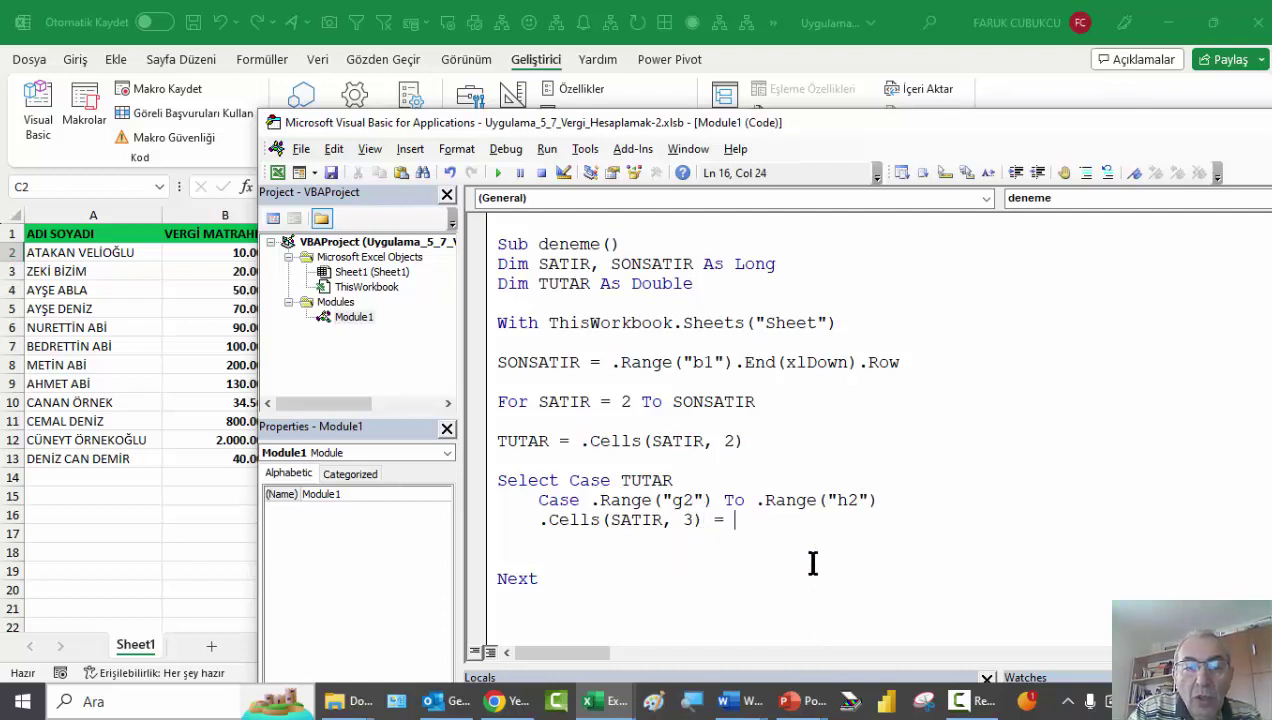
pyautogui.write('TU')
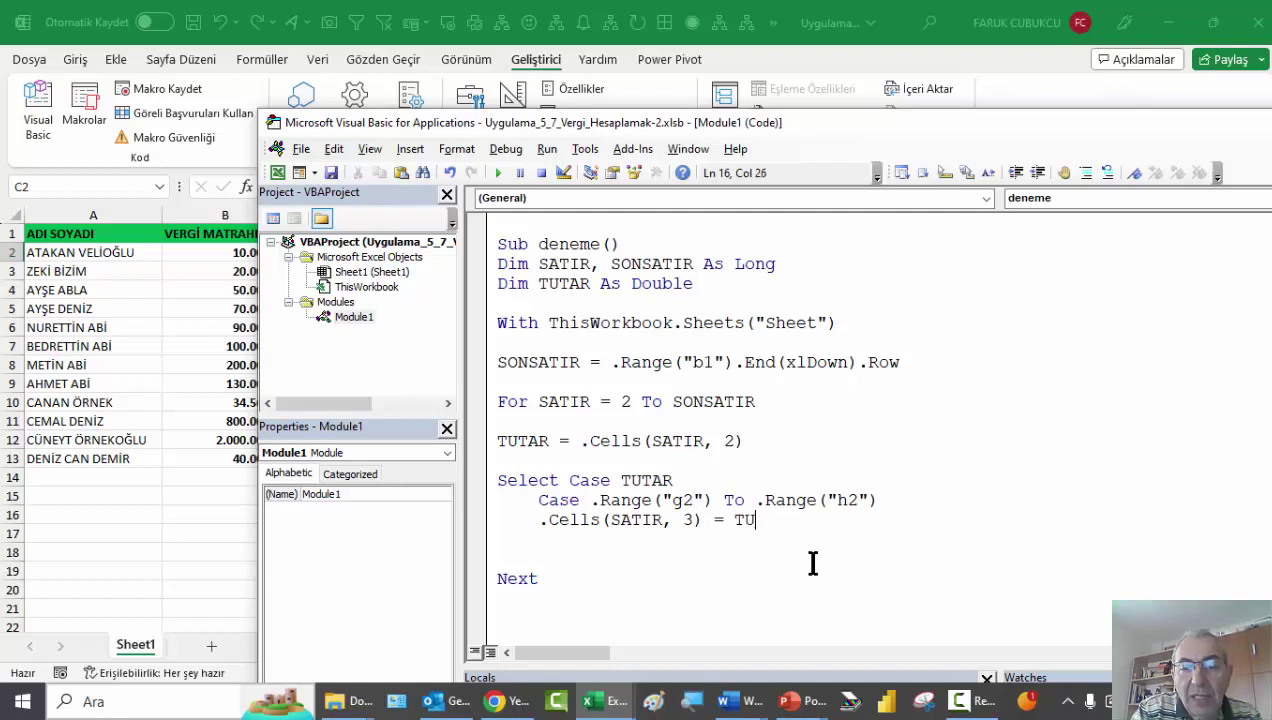
pyautogui.write('TA')
pyautogui.press('BackSpace')
pyautogui.press('BackSpace')
pyautogui.press('BackSpace')
pyautogui.press('BackSpace')
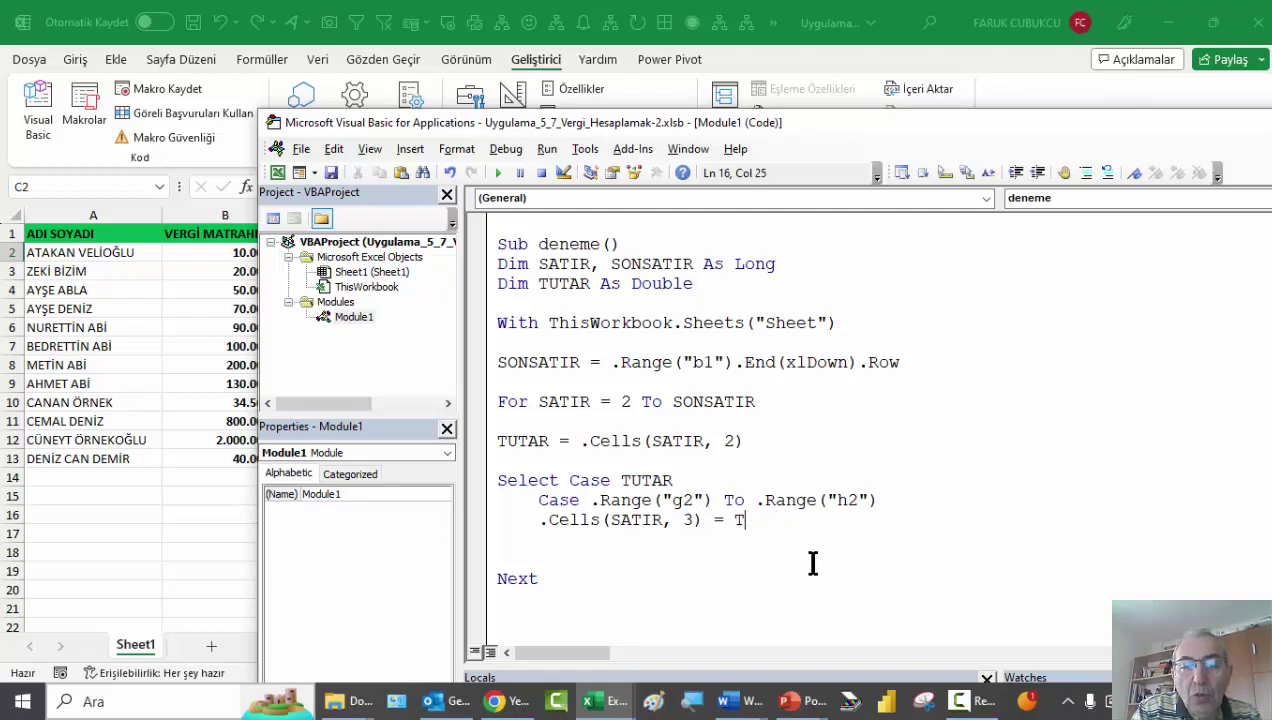
pyautogui.press('BackSpace')
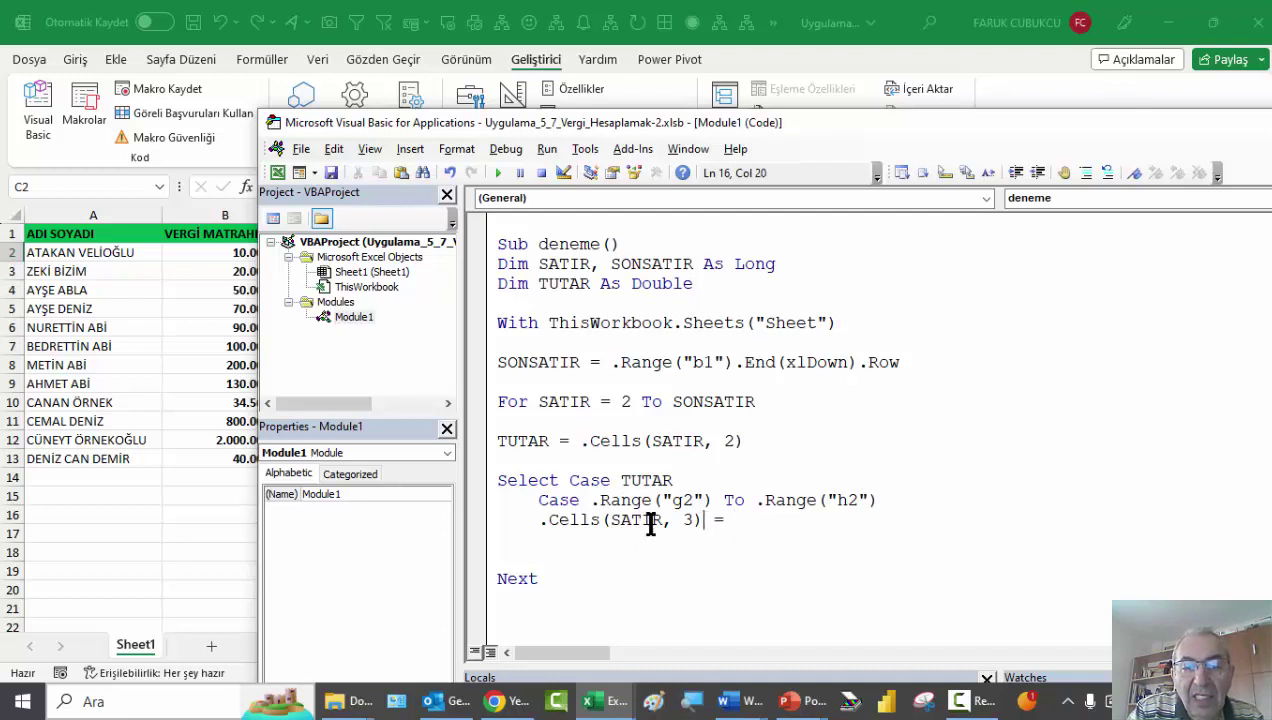
pyautogui.moveTo(702, 520); pyautogui.dragTo(508, 520)
pyautogui.hotkey('ctrl', 'c')
pyautogui.click(752, 520)
pyautogui.hotkey('ctrl', 'v')
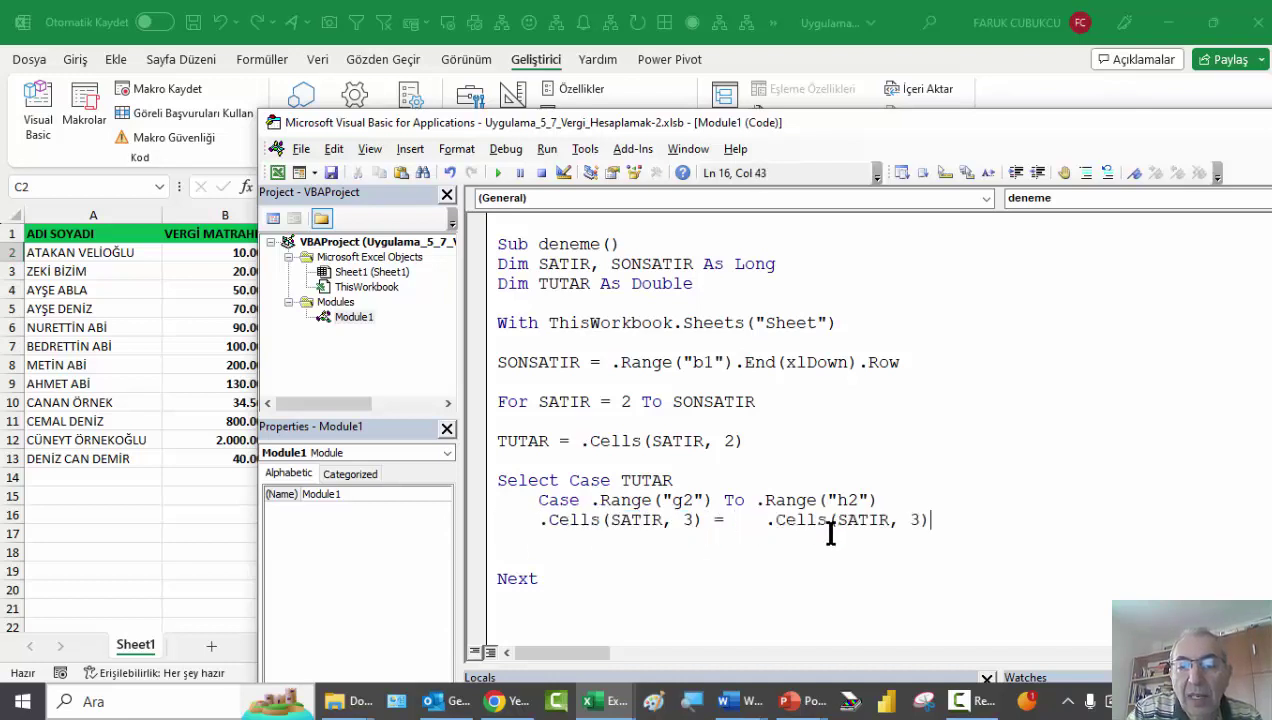
pyautogui.click(910, 520)
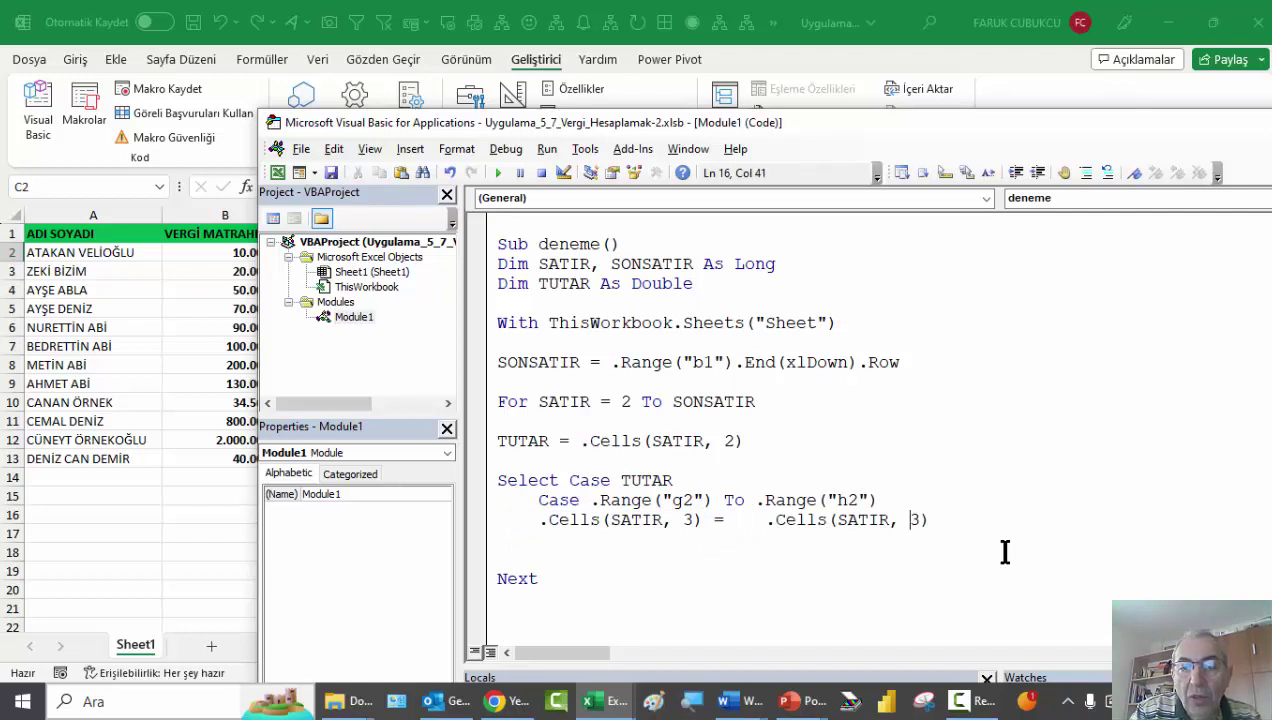
pyautogui.press('Delete')
pyautogui.write('2')
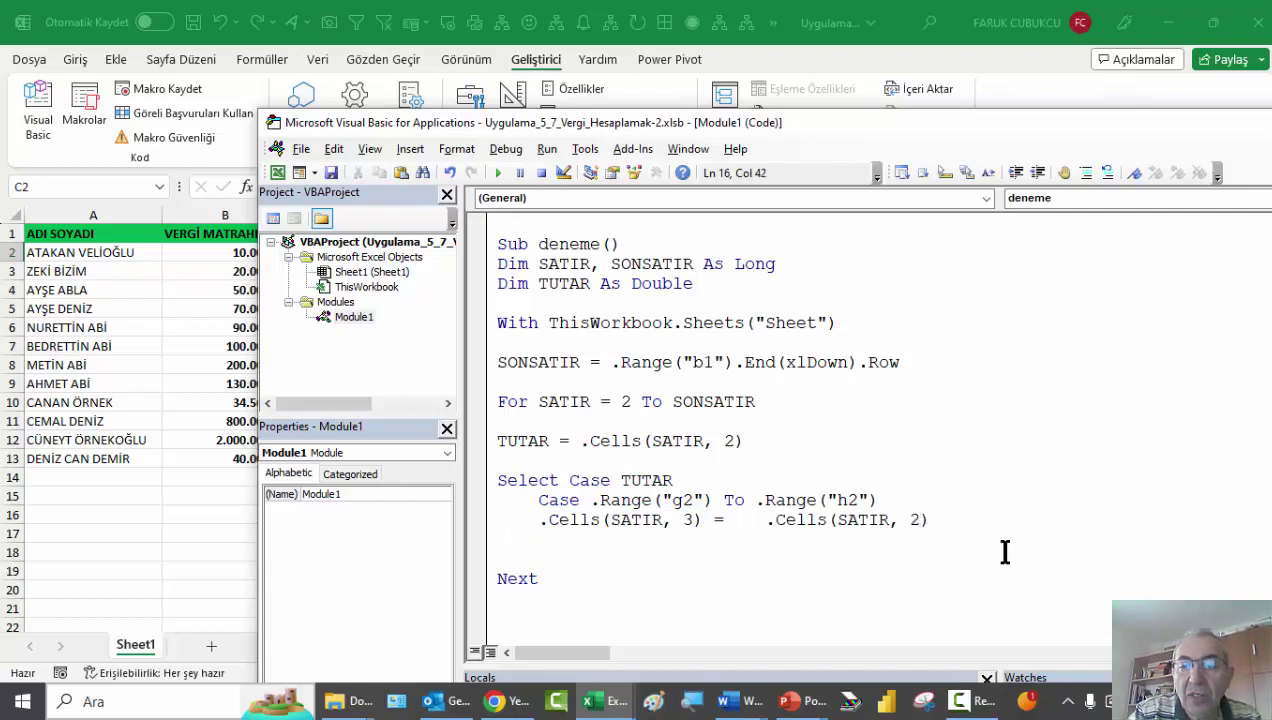
# Multiply the tax line by .Range("I21")
pyautogui.click(963, 514)
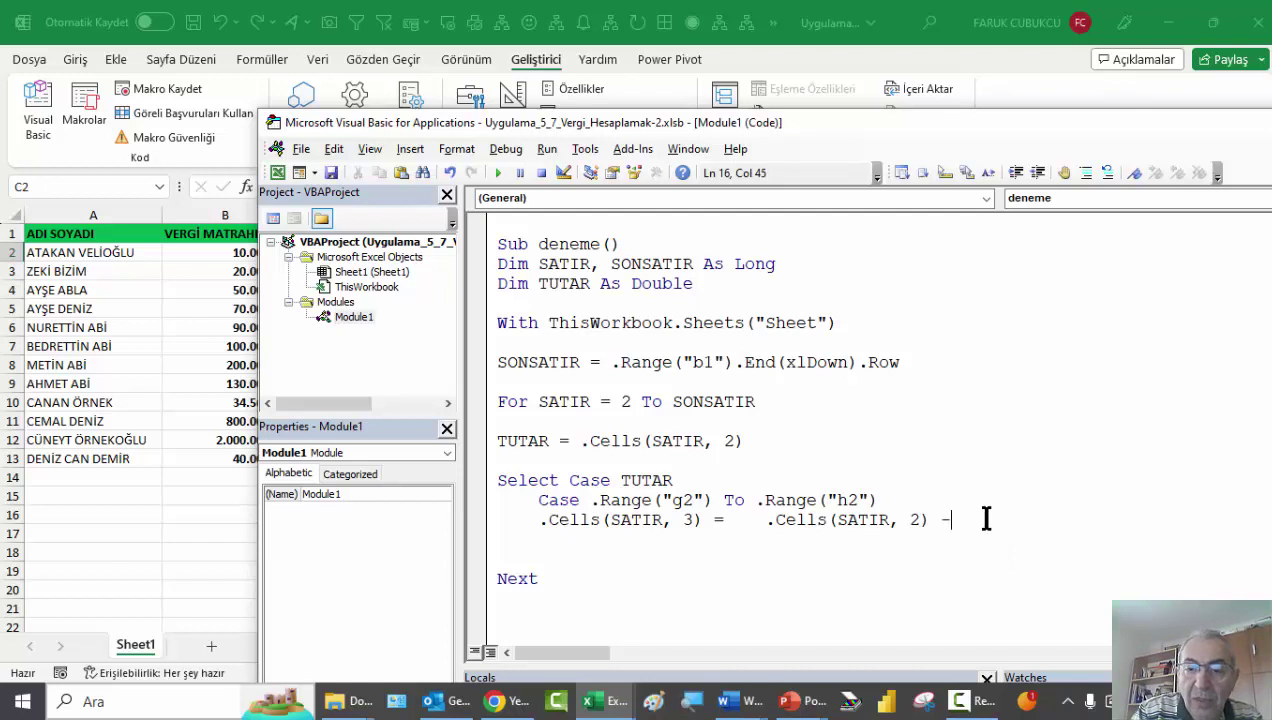
pyautogui.write('* ')
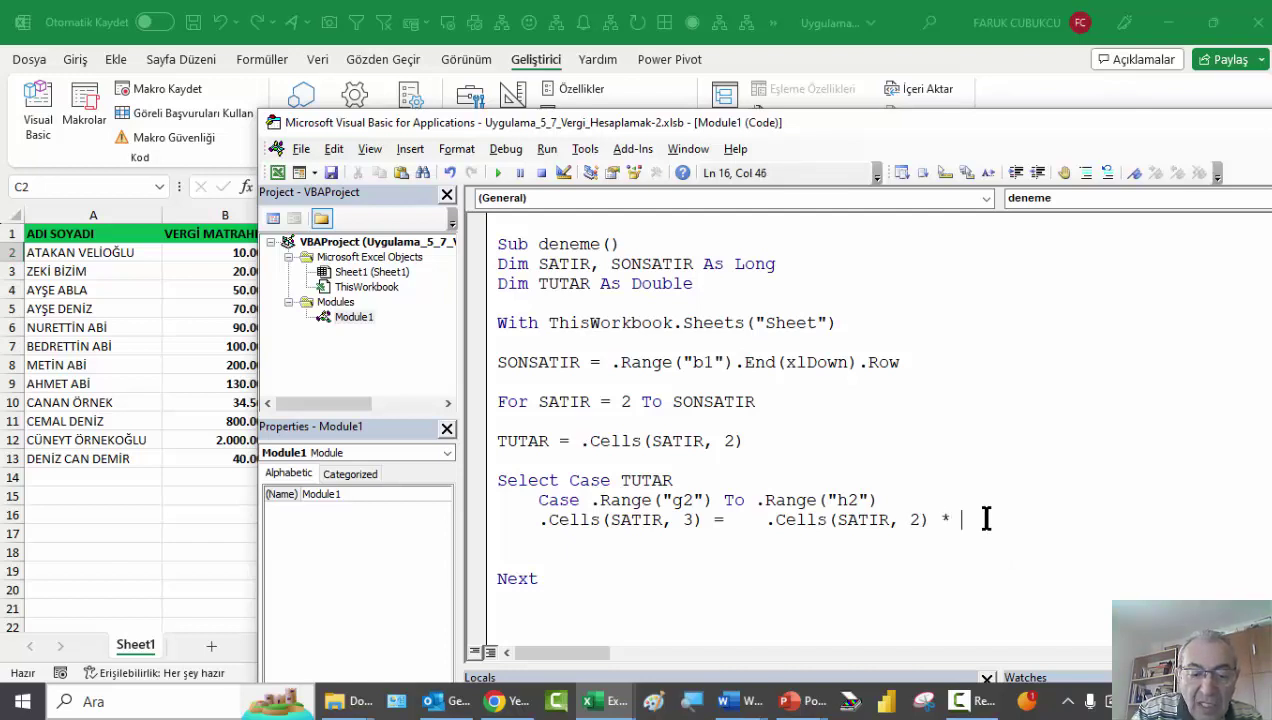
pyautogui.write('.Range')
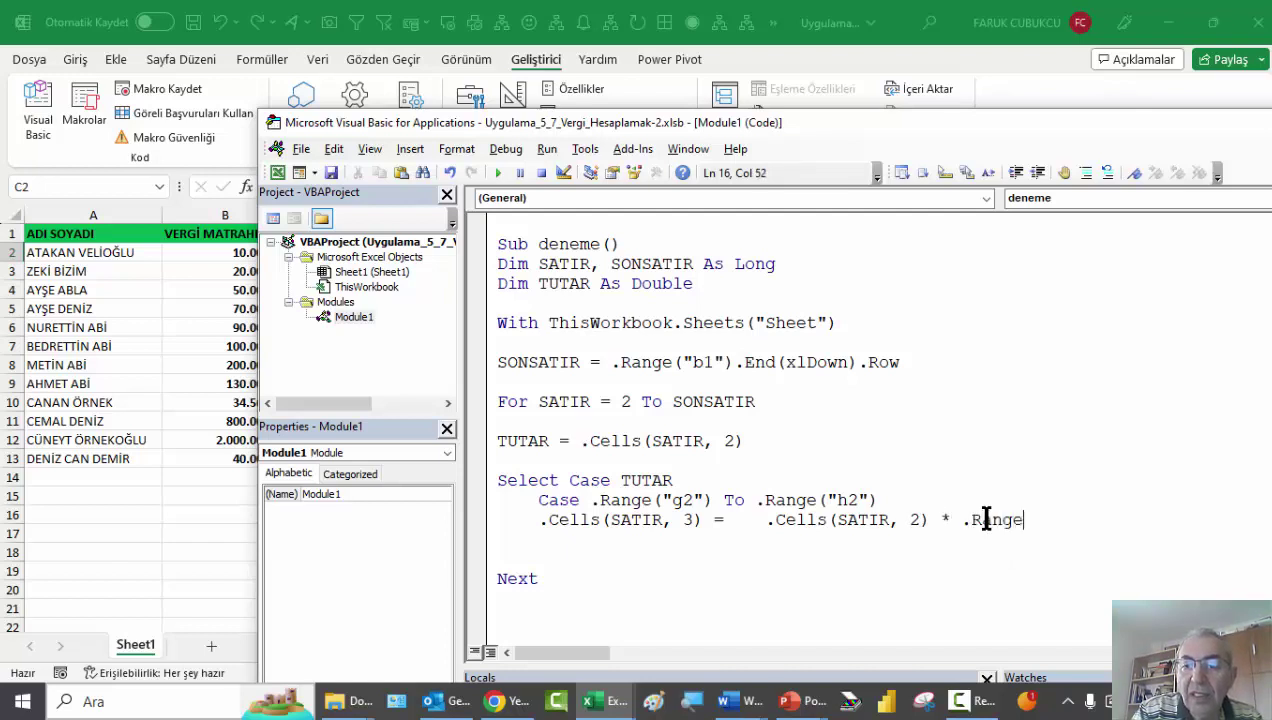
pyautogui.write('("')
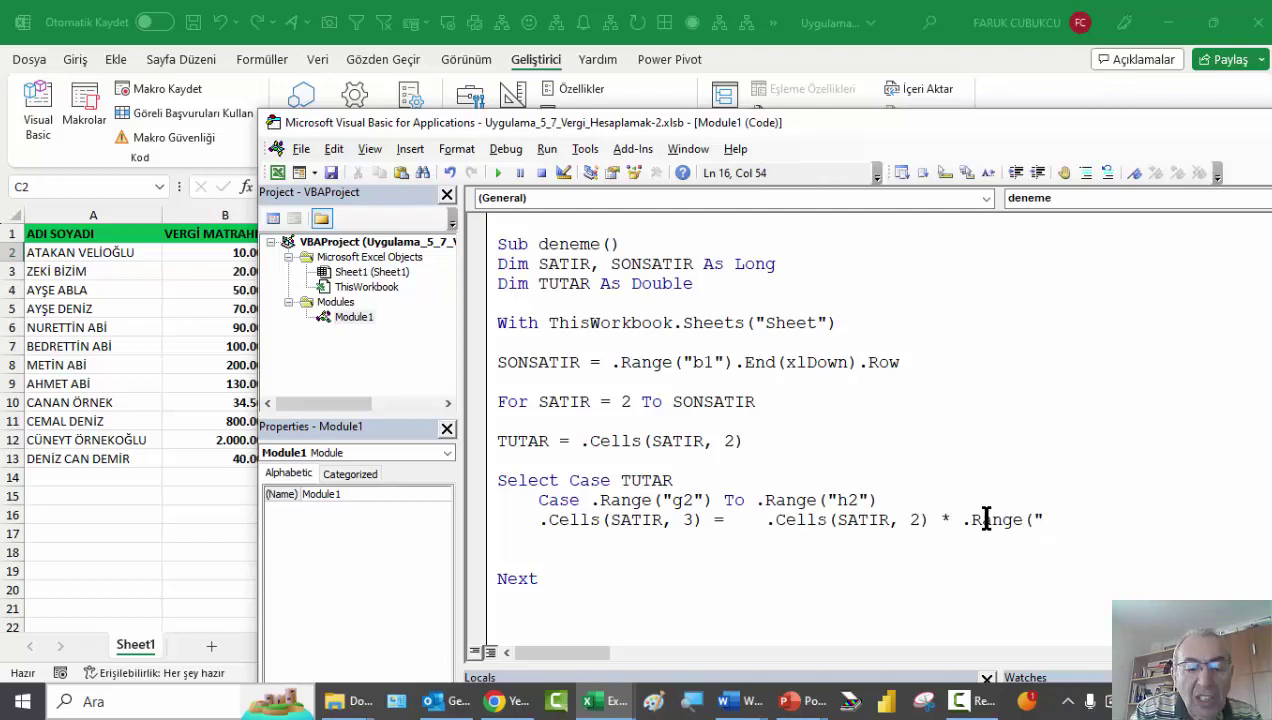
pyautogui.write('I3')
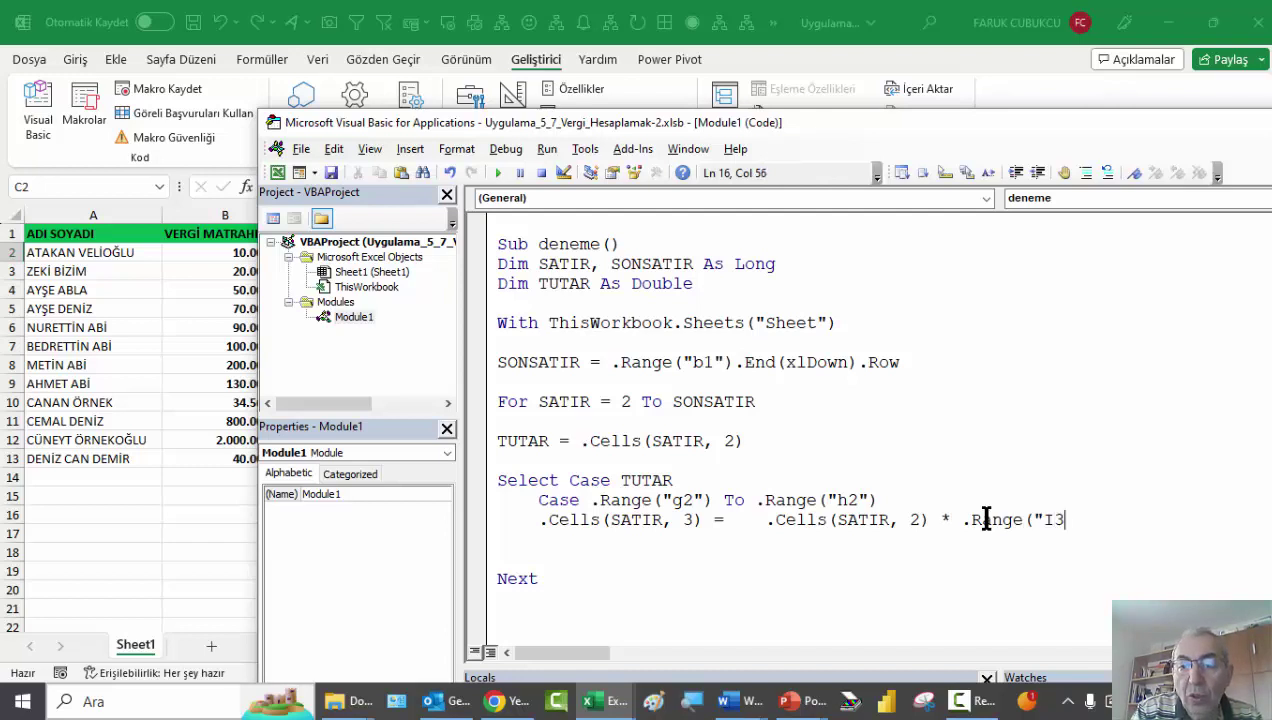
pyautogui.press('BackSpace')
pyautogui.write('21"')
pyautogui.write(')')
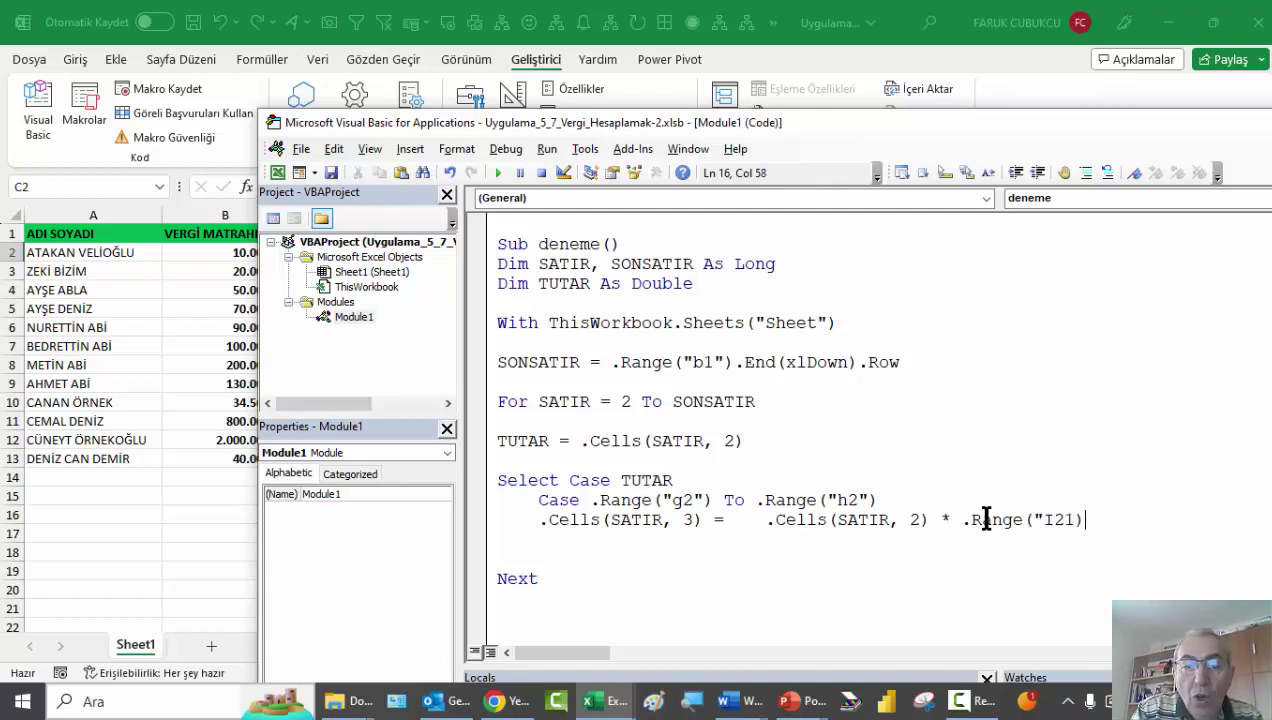
pyautogui.press('Return')
pyautogui.press('Return')
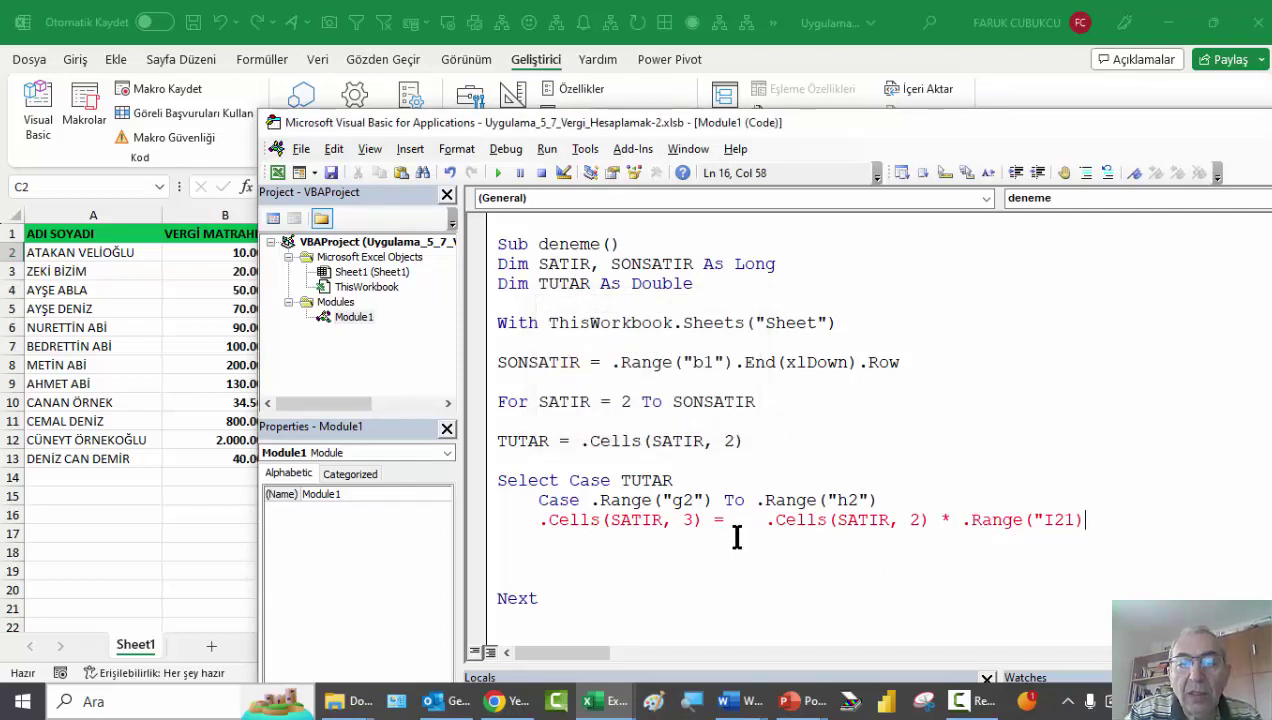
pyautogui.click(732, 538)
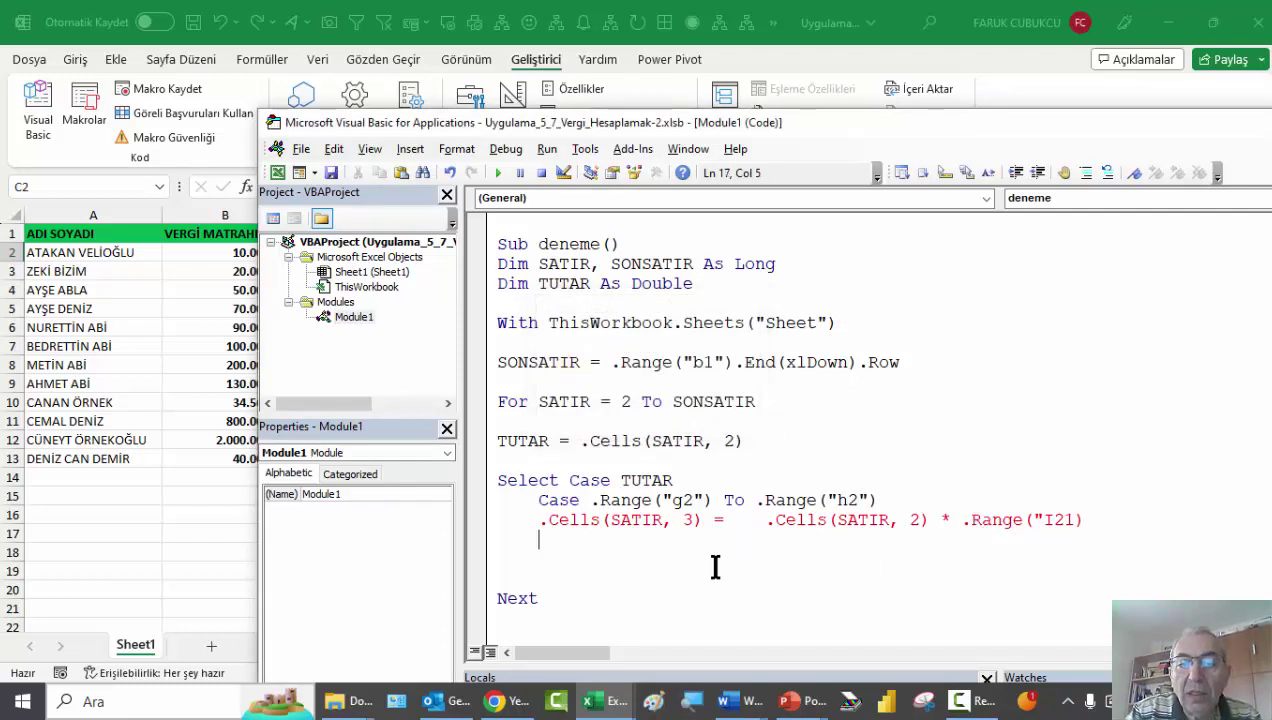
pyautogui.click(651, 517)
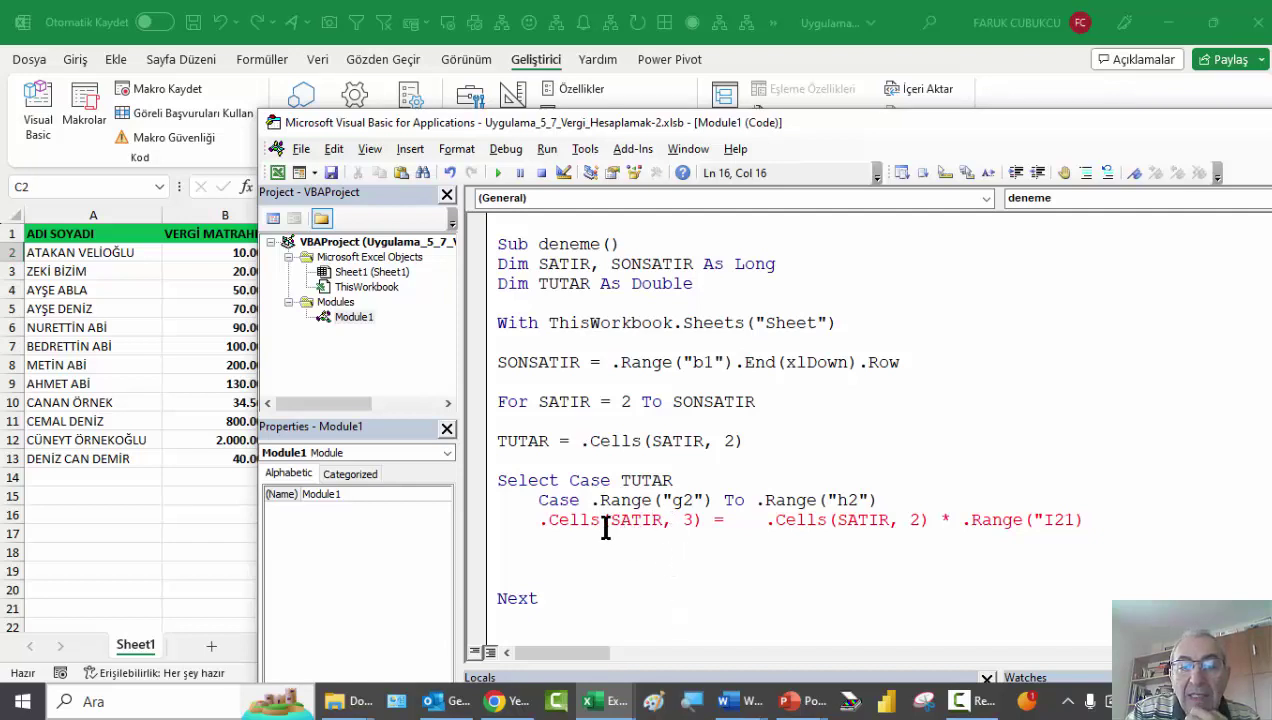
pyautogui.click(573, 545)
pyautogui.scroll(-4, 594, 537)
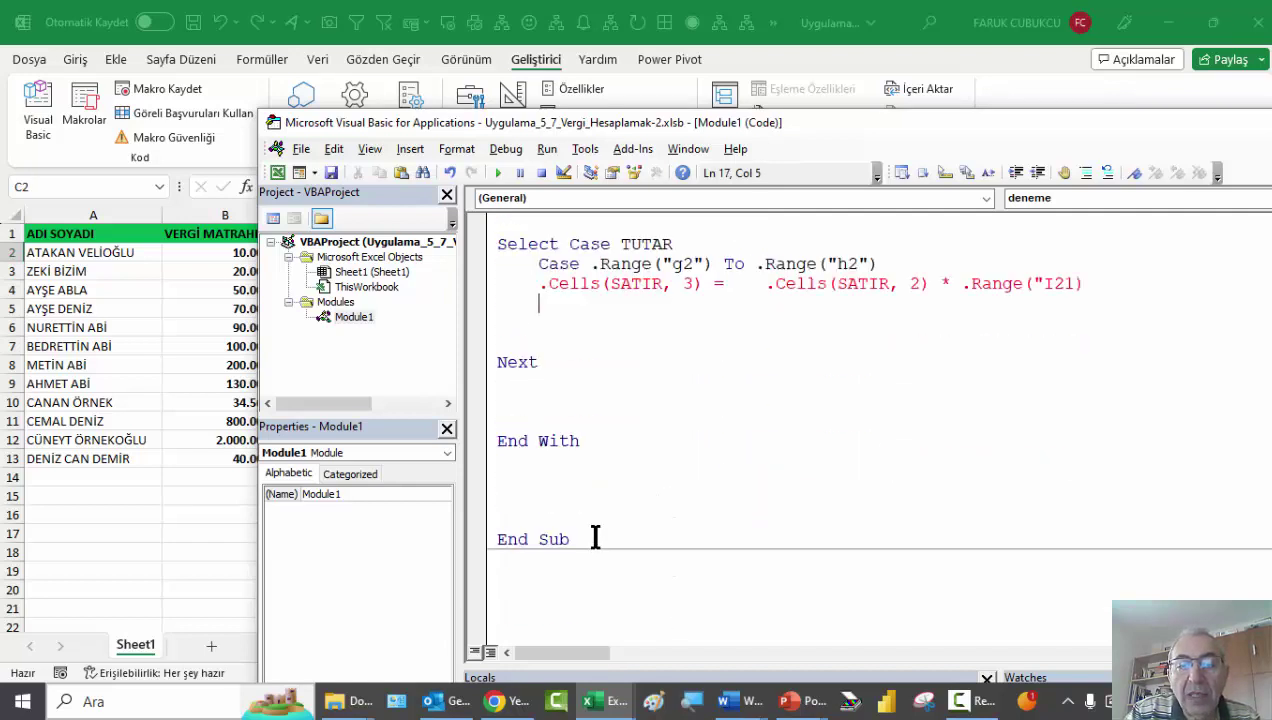
pyautogui.scroll(-4, 625, 520)
pyautogui.scroll(-3, 650, 532)
pyautogui.scroll(-1, 650, 535)
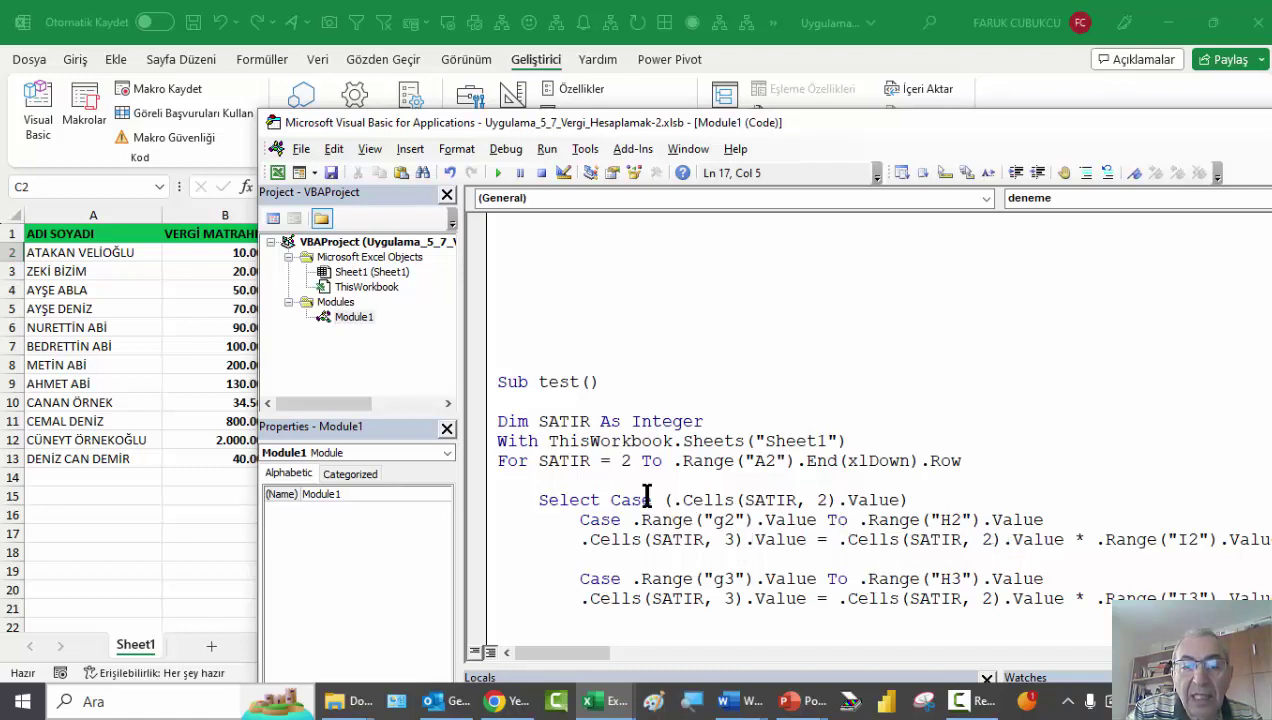
pyautogui.scroll(6, 628, 508)
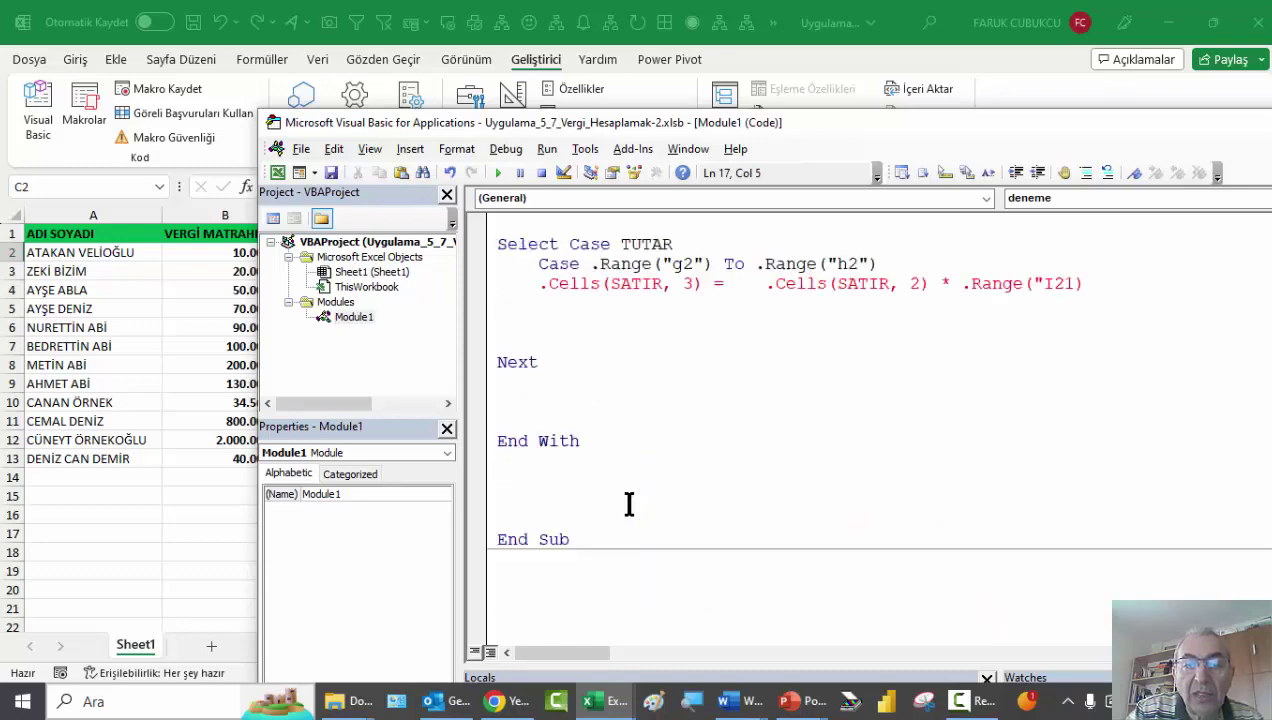
pyautogui.scroll(4, 628, 508)
pyautogui.scroll(-2, 605, 514)
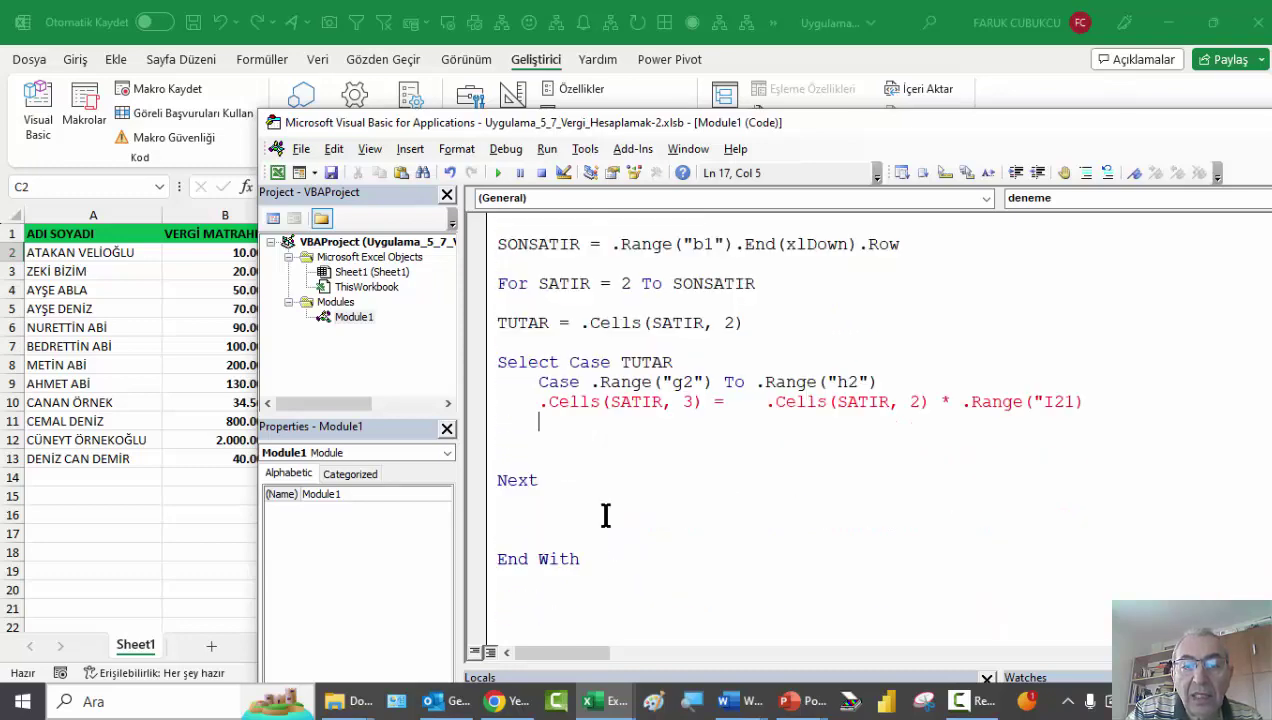
pyautogui.scroll(-3, 605, 516)
pyautogui.scroll(-3, 605, 517)
pyautogui.scroll(-3, 605, 517)
pyautogui.scroll(-2, 605, 517)
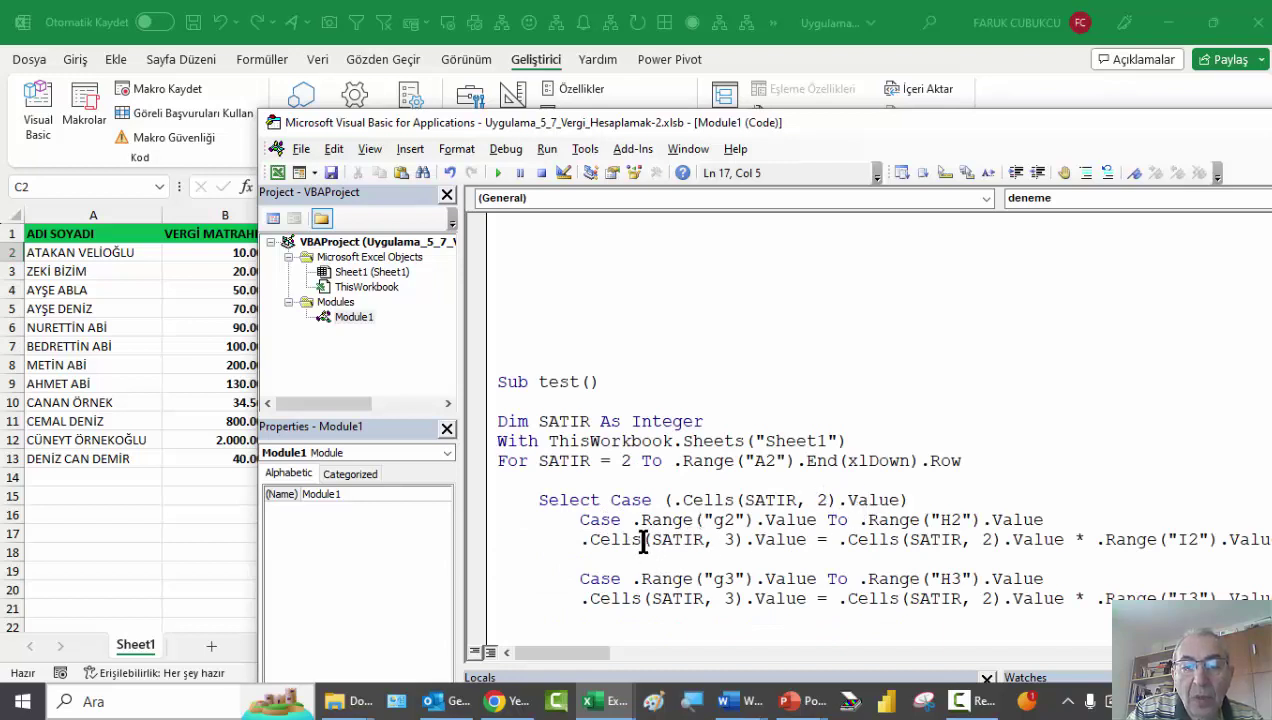
pyautogui.scroll(-2, 644, 540)
pyautogui.scroll(1, 644, 540)
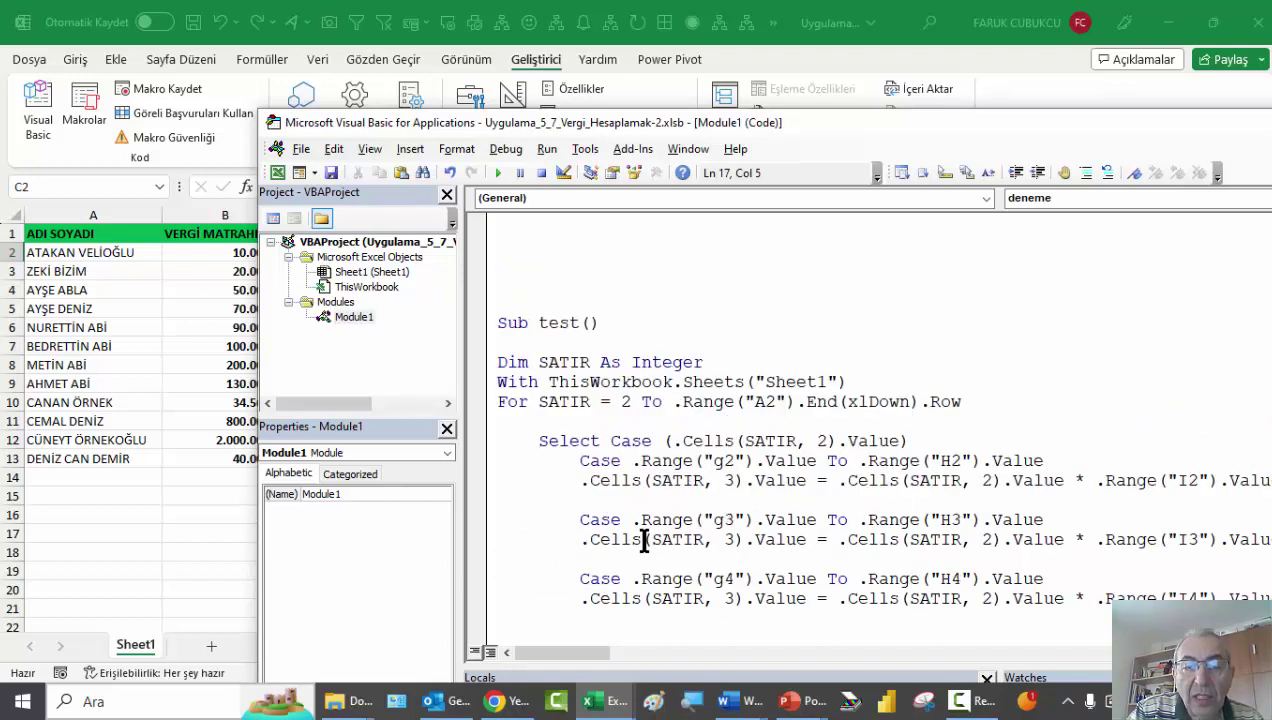
pyautogui.scroll(2, 644, 540)
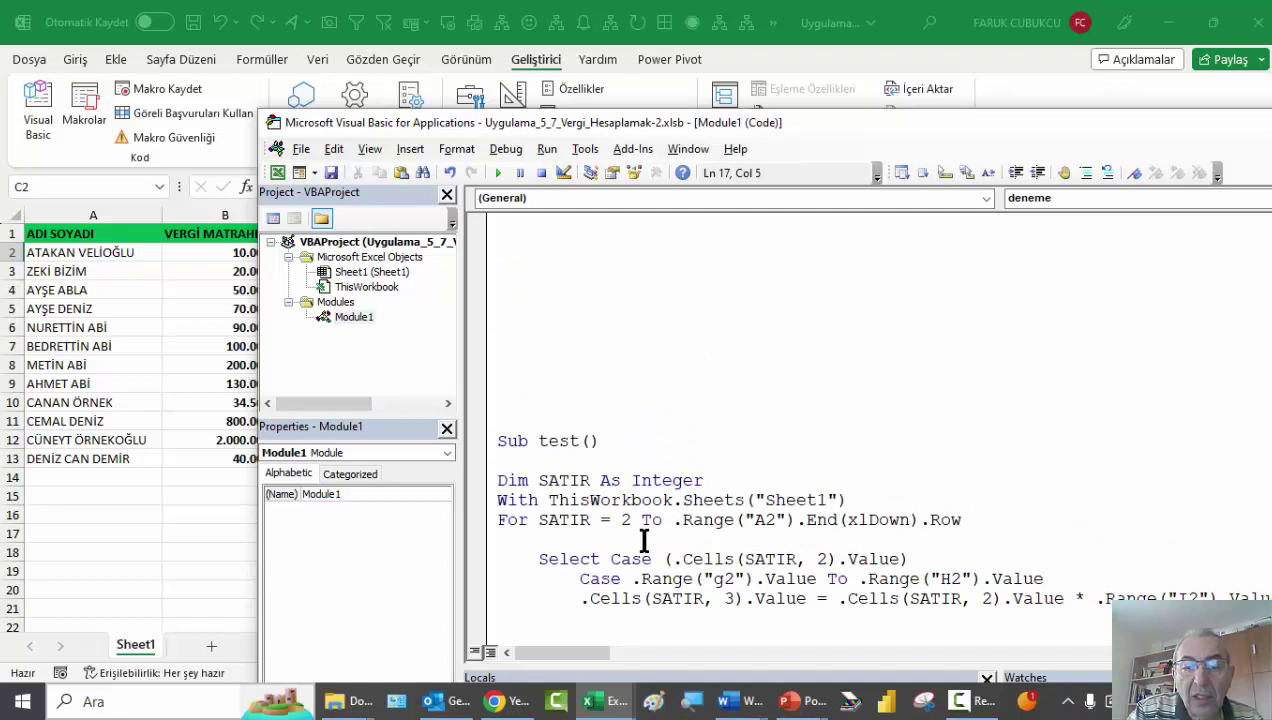
pyautogui.scroll(1, 644, 540)
pyautogui.scroll(5, 644, 540)
pyautogui.scroll(4, 644, 540)
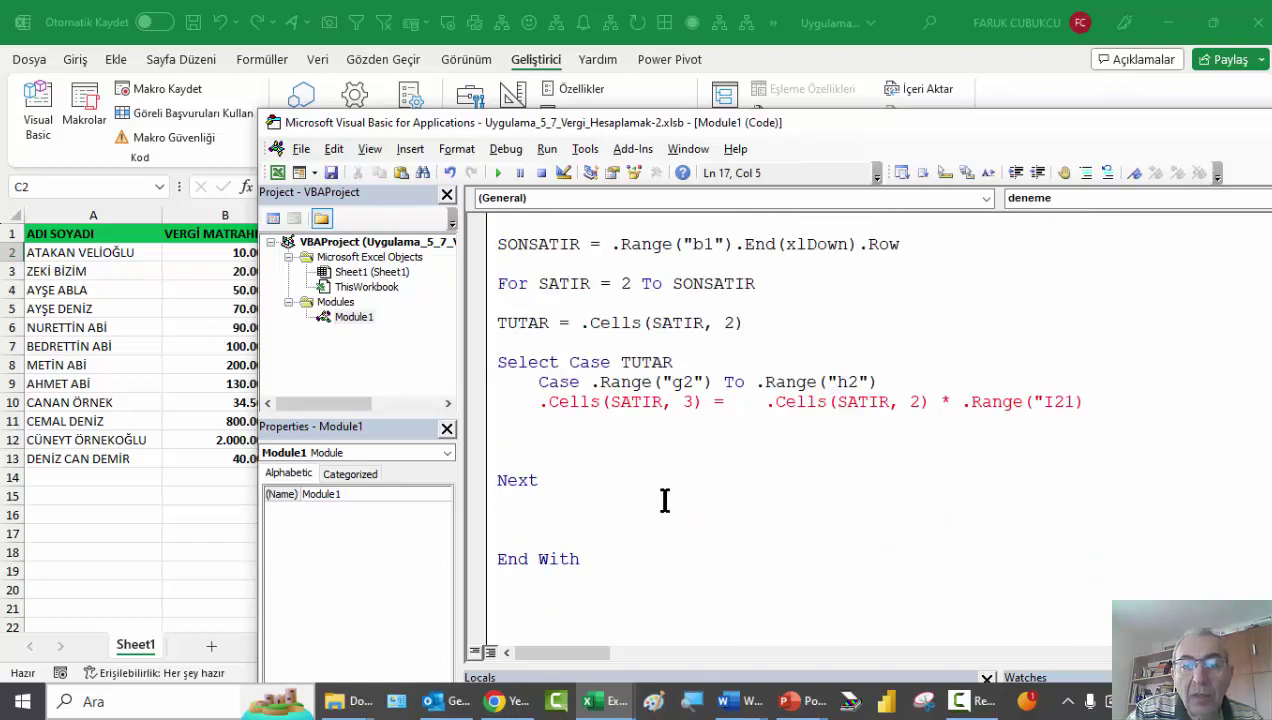
pyautogui.click(698, 401)
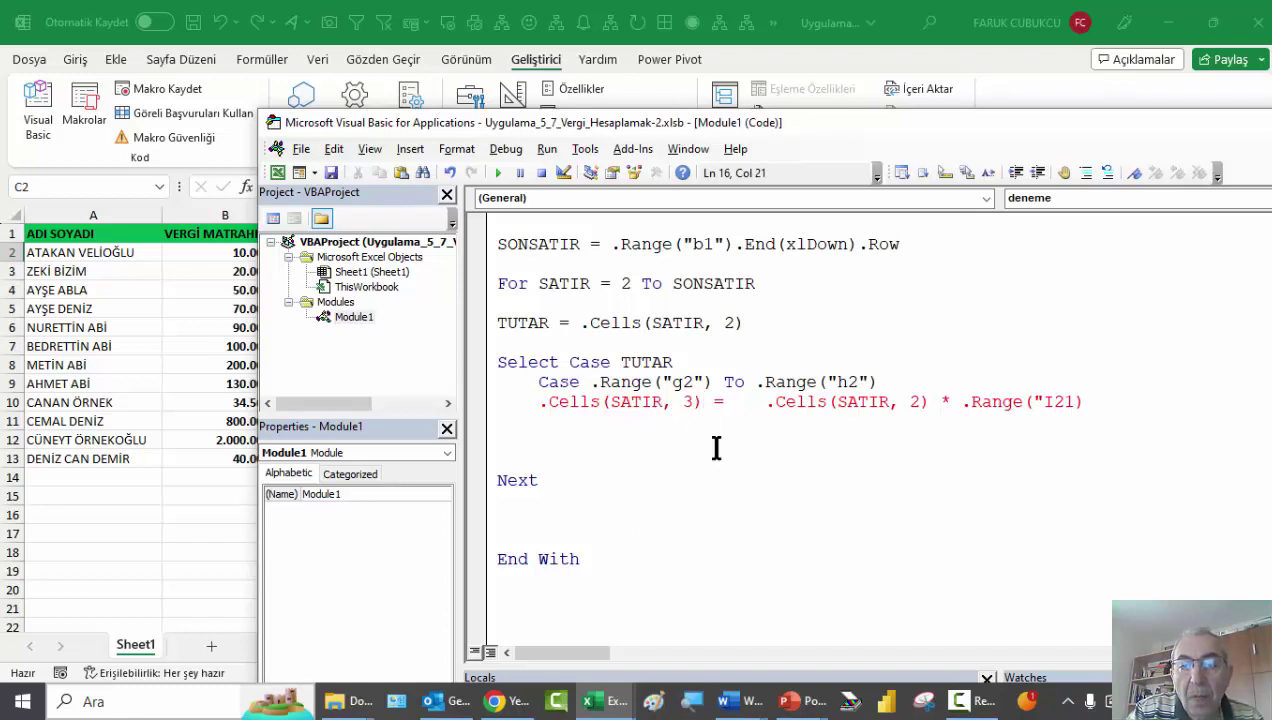
pyautogui.scroll(-4, 700, 455)
pyautogui.scroll(-3, 676, 468)
pyautogui.scroll(-3, 676, 468)
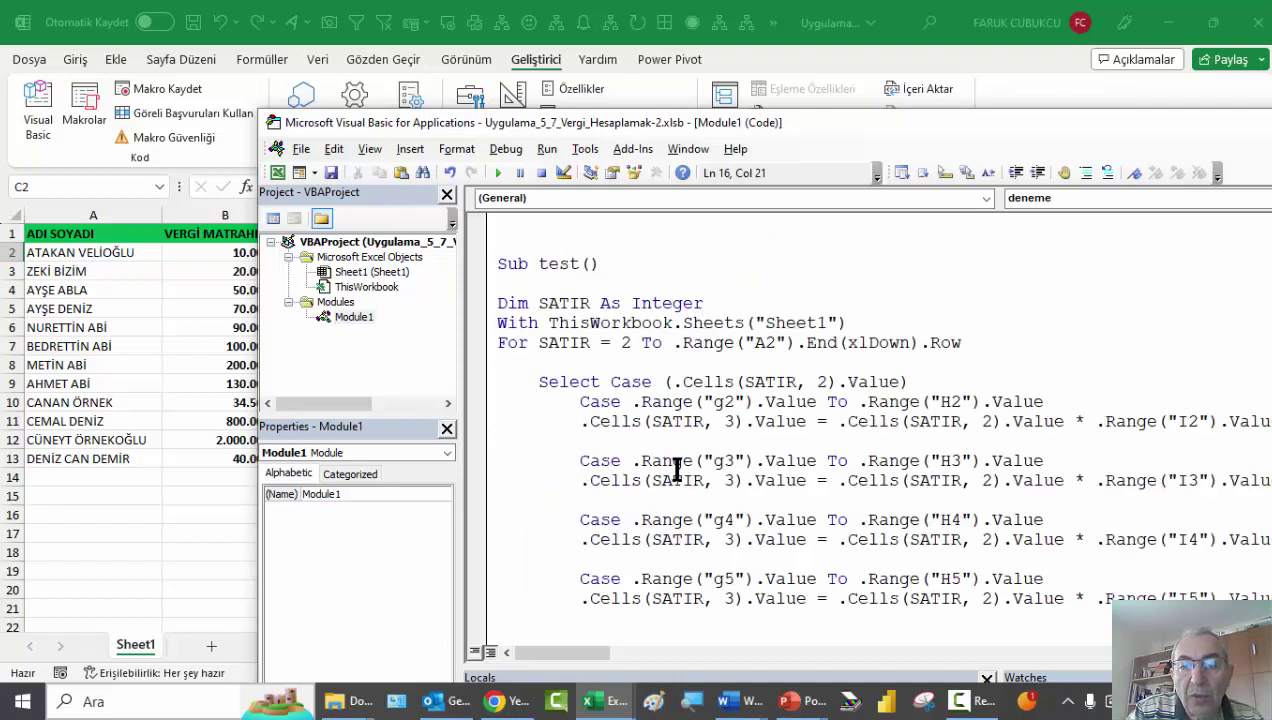
pyautogui.scroll(2, 680, 468)
pyautogui.scroll(3, 680, 468)
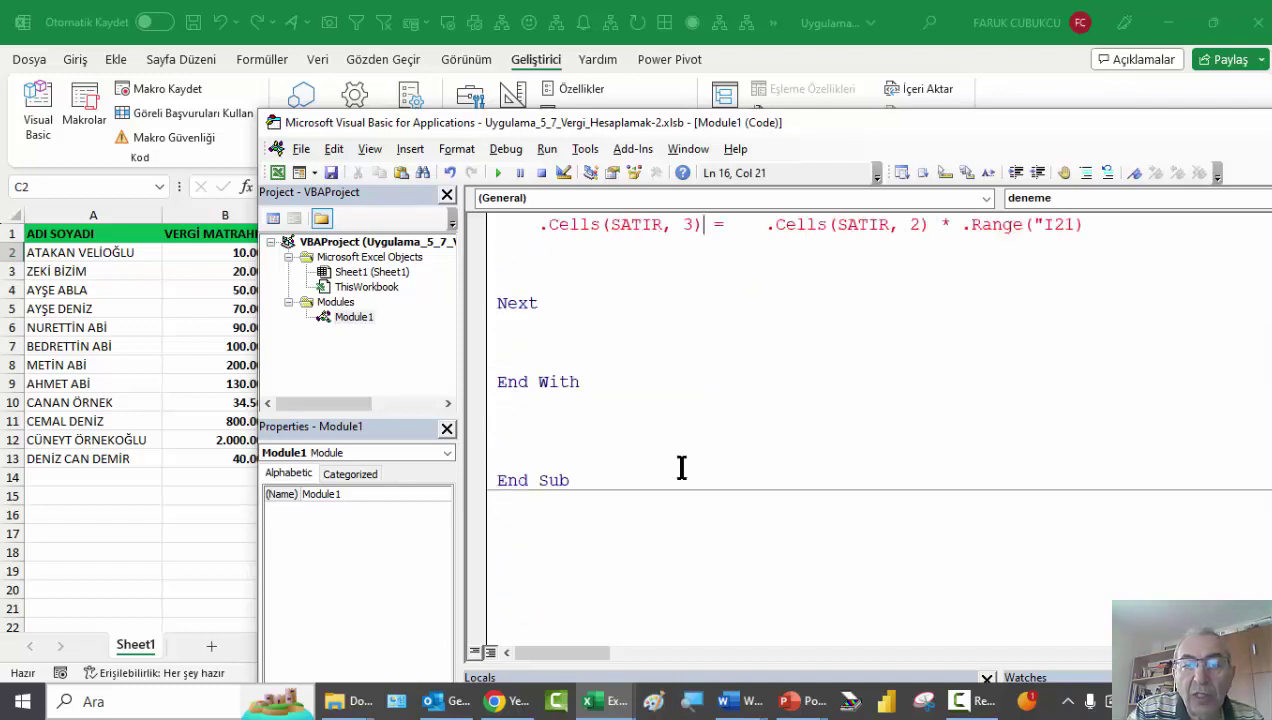
pyautogui.scroll(3, 690, 475)
# Add .Value to the target cell and remove extra spaces after the equals sign
pyautogui.write('.')
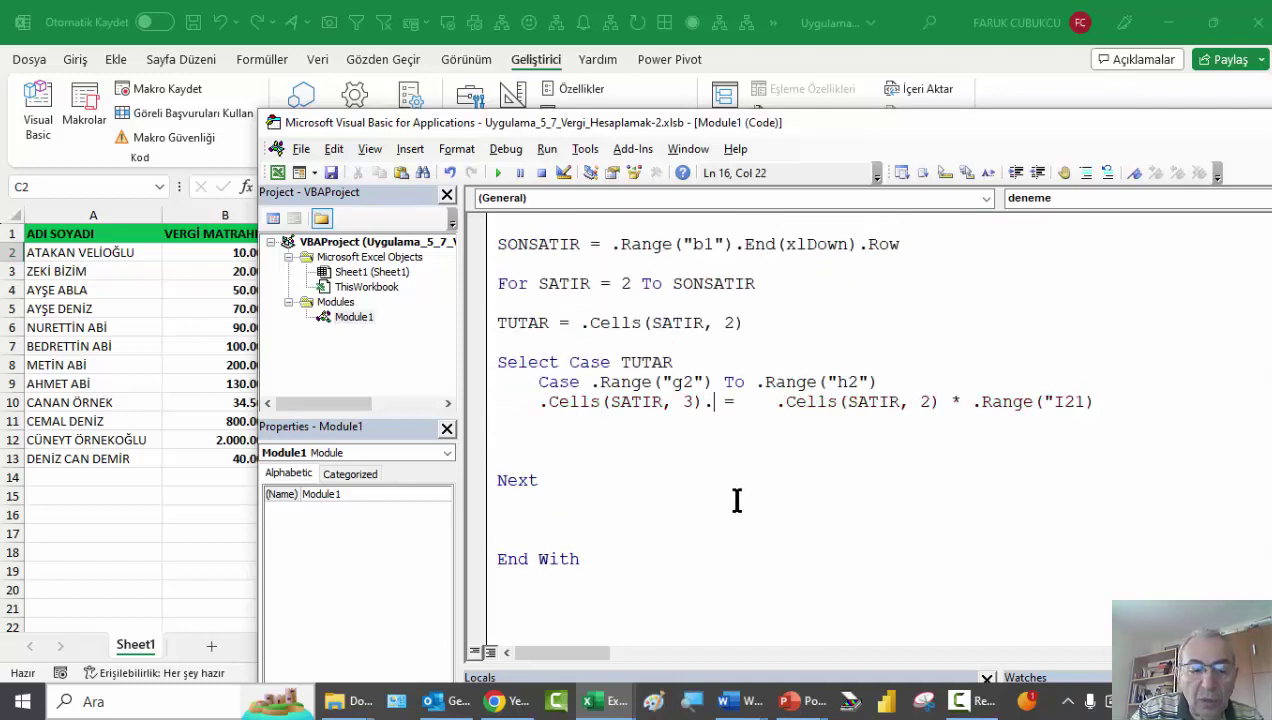
pyautogui.write('value')
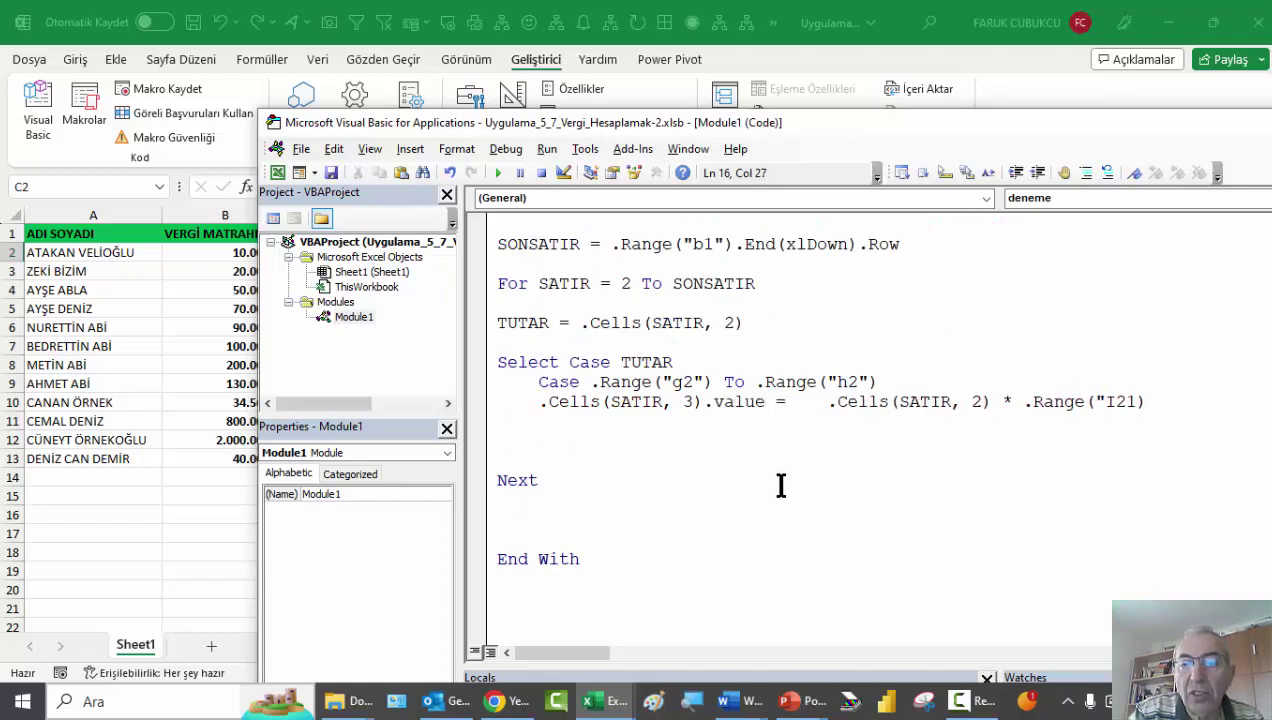
pyautogui.click(786, 401)
pyautogui.press('Delete')
pyautogui.press('Delete')
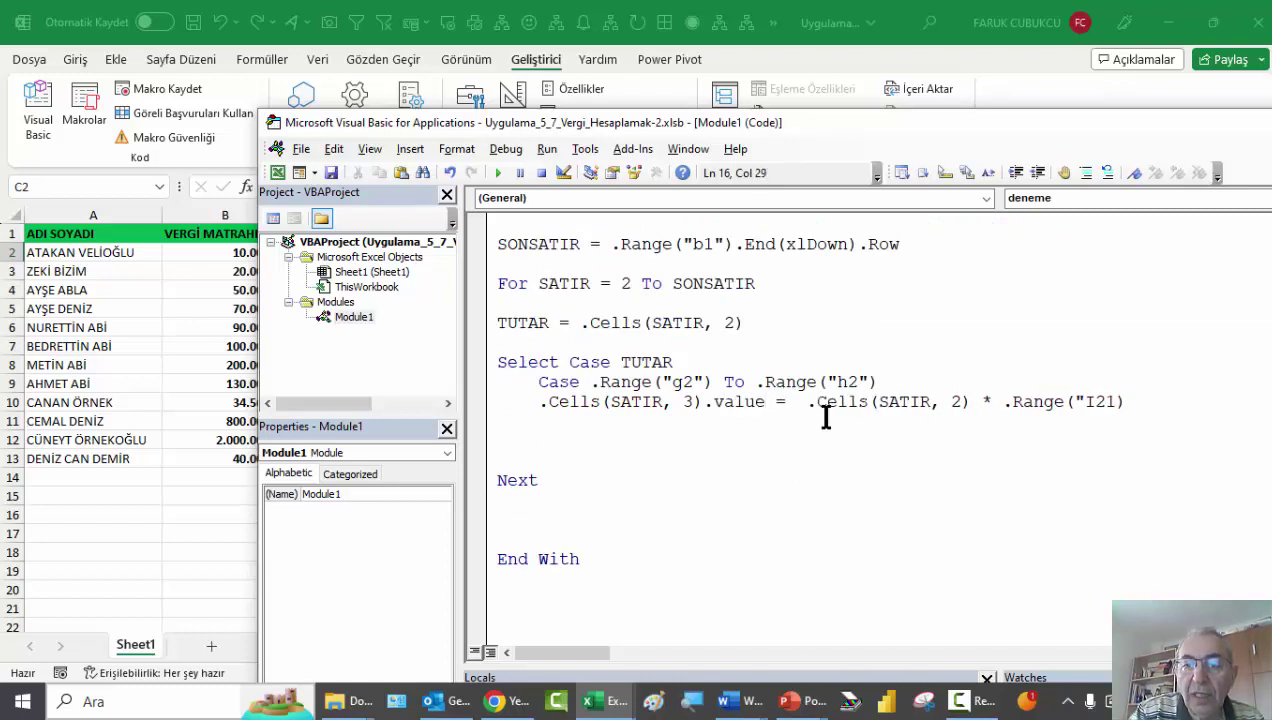
pyautogui.press('Delete')
pyautogui.click(631, 423)
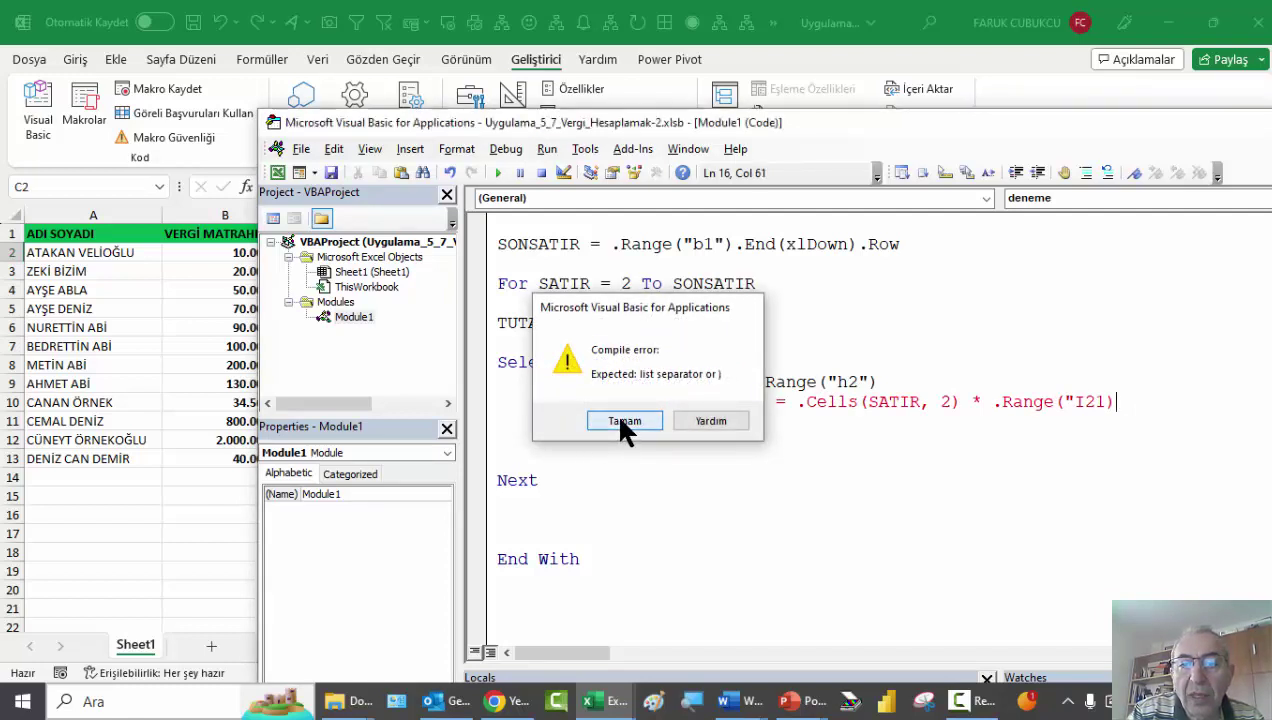
pyautogui.click(622, 420)
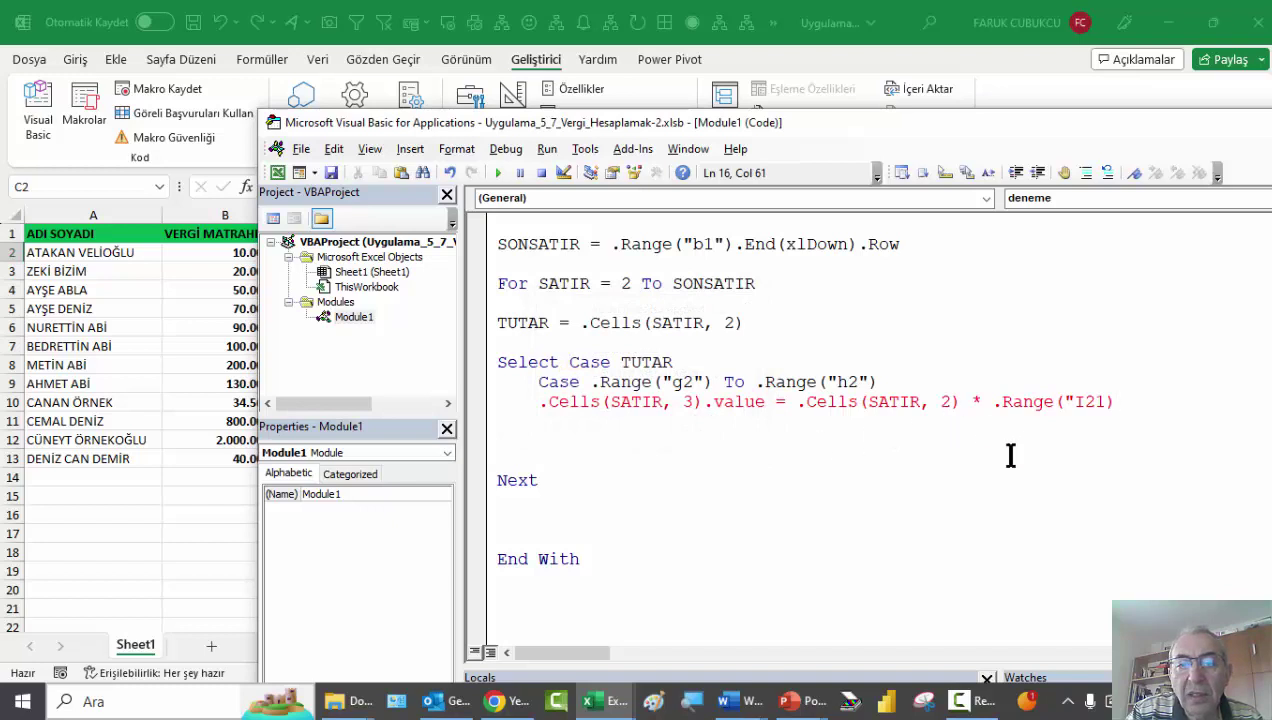
# Correct the rate reference from I21 to .Range("I2") with its closing quote
pyautogui.click(682, 430)
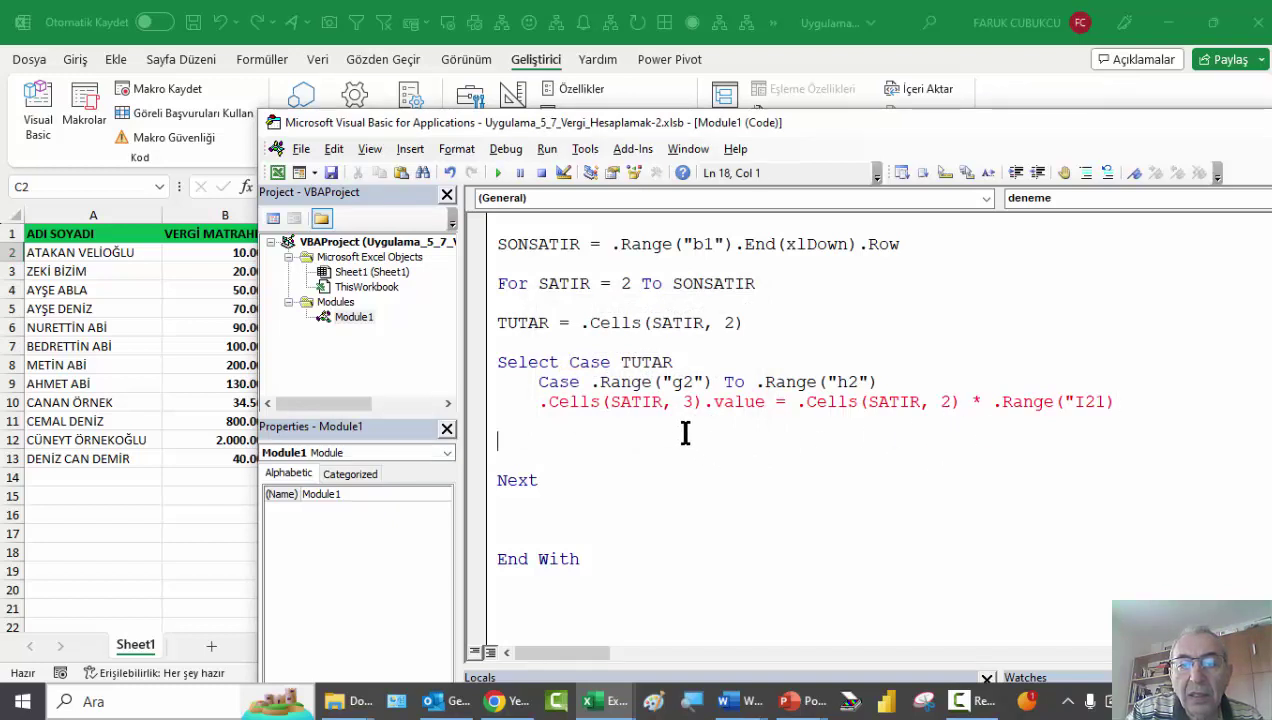
pyautogui.click(520, 438)
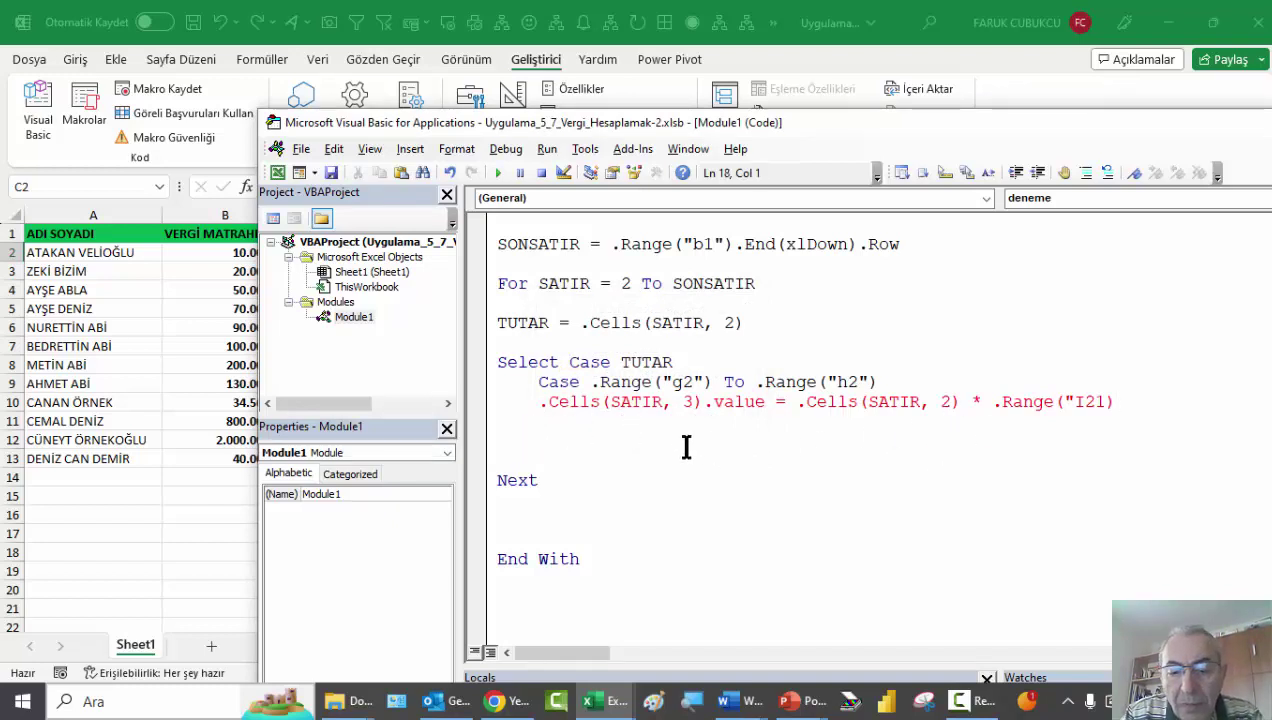
pyautogui.press('Up')
pyautogui.press('Up')
pyautogui.press('End')
pyautogui.press('Left')
pyautogui.press('BackSpace')
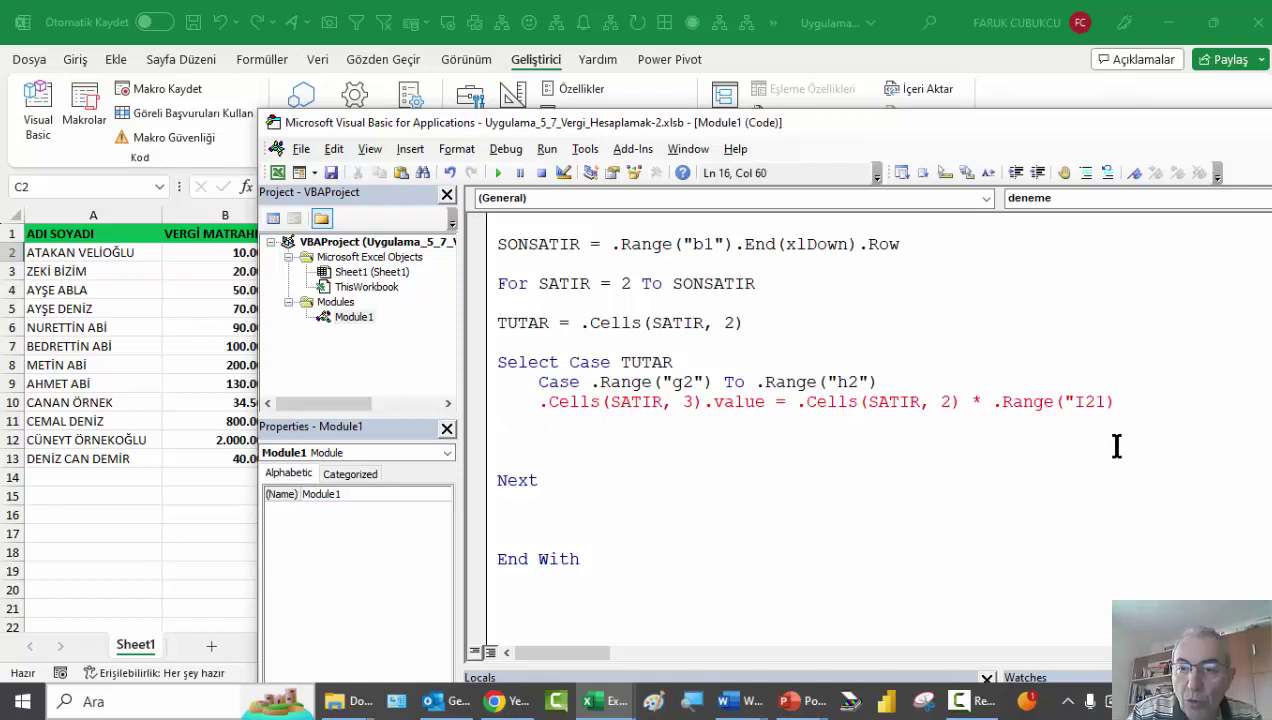
pyautogui.write('"')
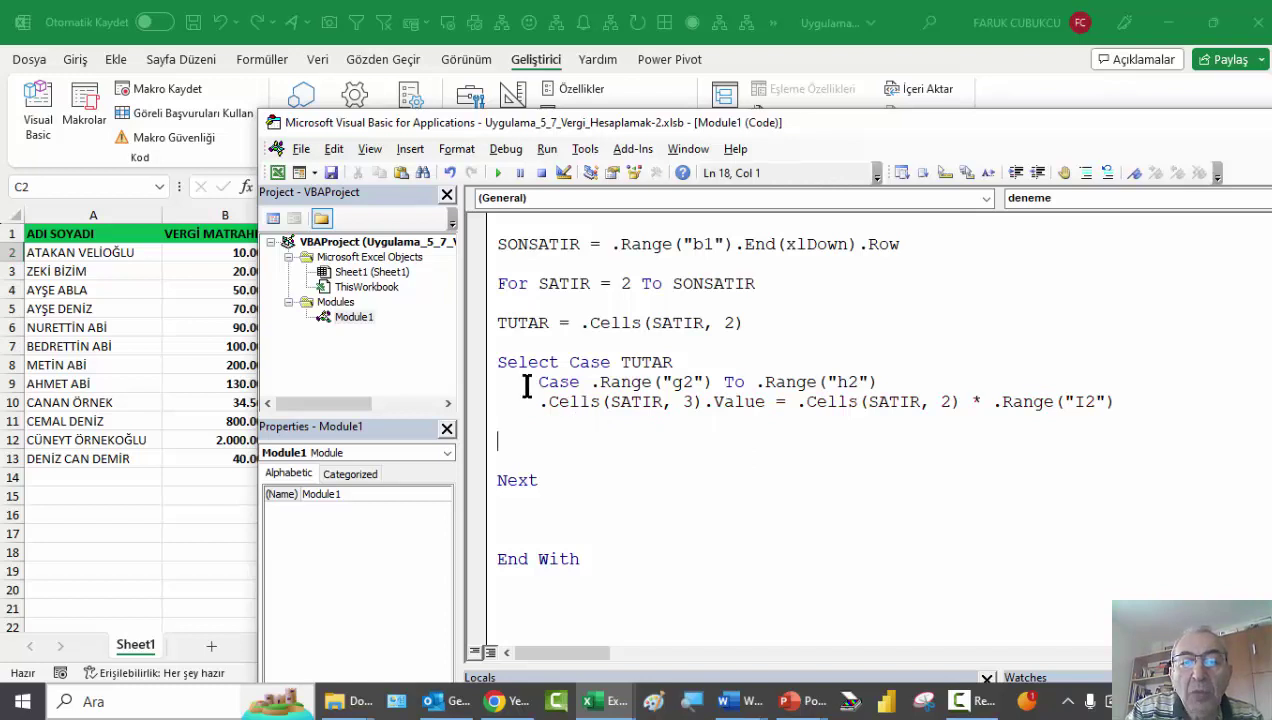
pyautogui.click(196, 326)
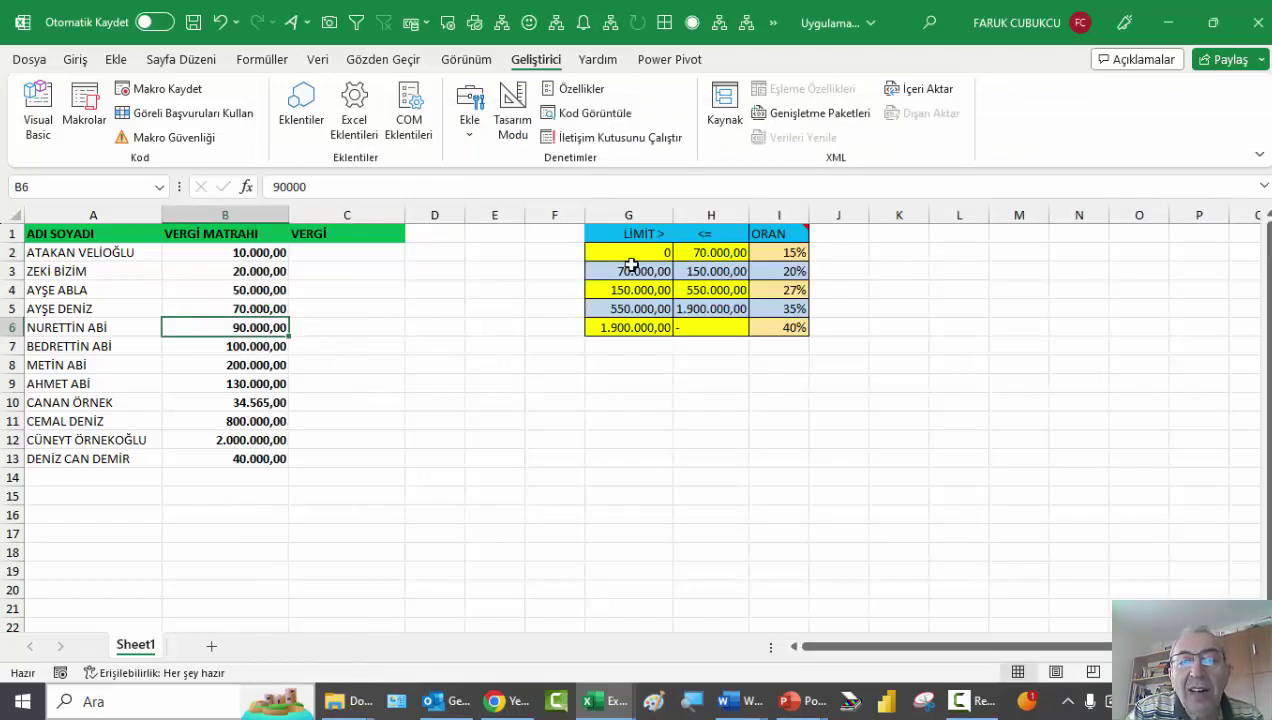
pyautogui.moveTo(634, 251); pyautogui.dragTo(734, 316)
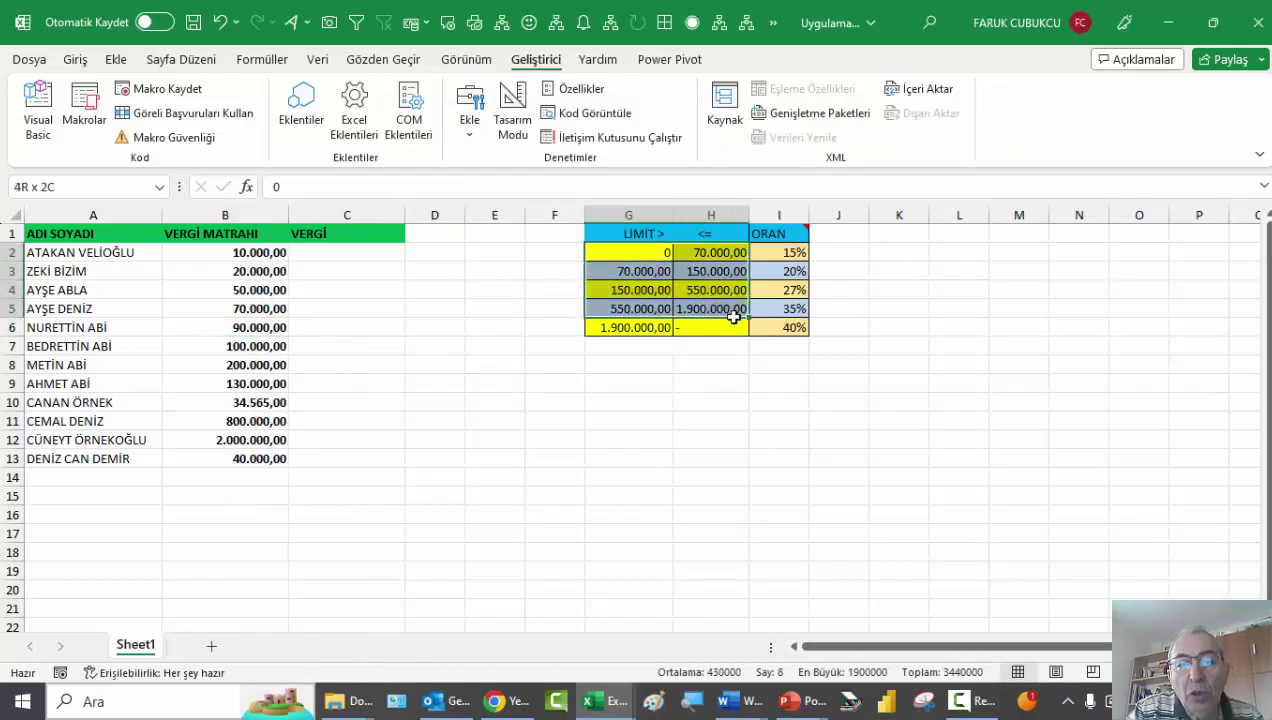
pyautogui.click(614, 331)
pyautogui.click(785, 329)
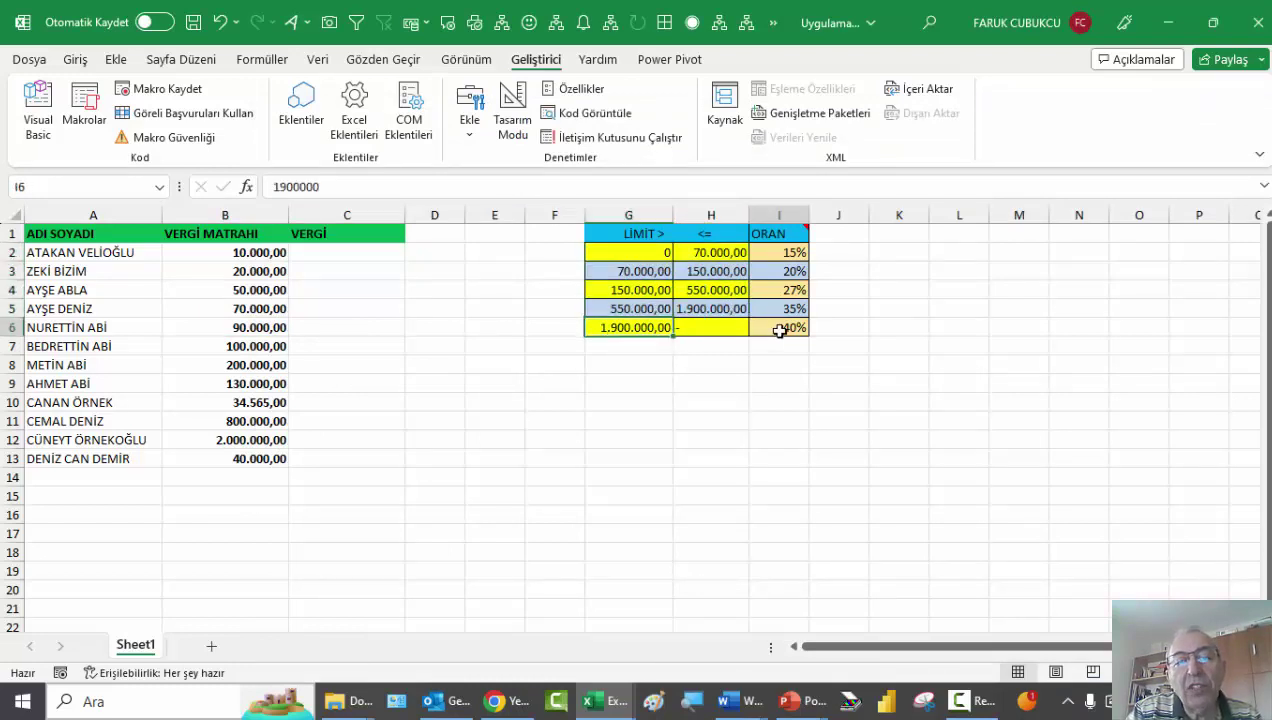
pyautogui.click(45, 120)
pyautogui.moveTo(538, 380)
pyautogui.mouseDown()
pyautogui.moveTo(1104, 418)
pyautogui.moveTo(1136, 407)
pyautogui.mouseUp()
# Duplicate the first Case block below it and review second-bracket limits G3 and H3
pyautogui.hotkey('ctrl', 'c')
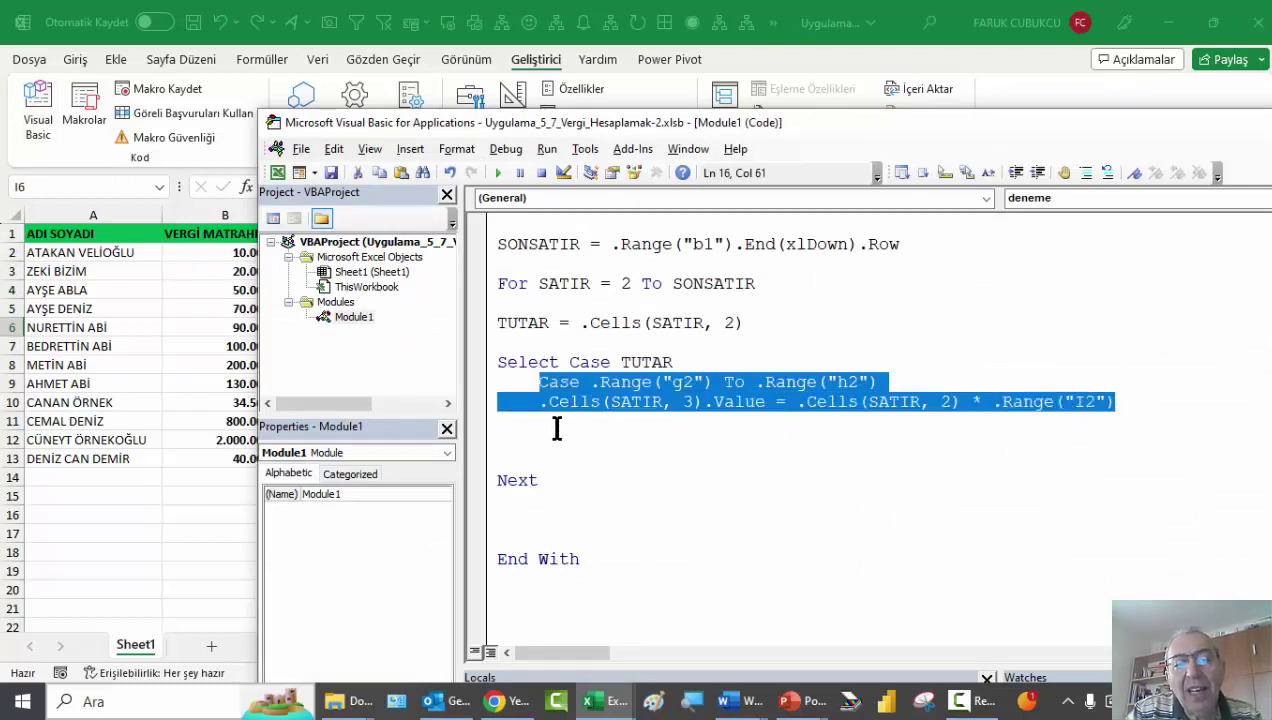
pyautogui.click(582, 423)
pyautogui.hotkey('ctrl', 'v')
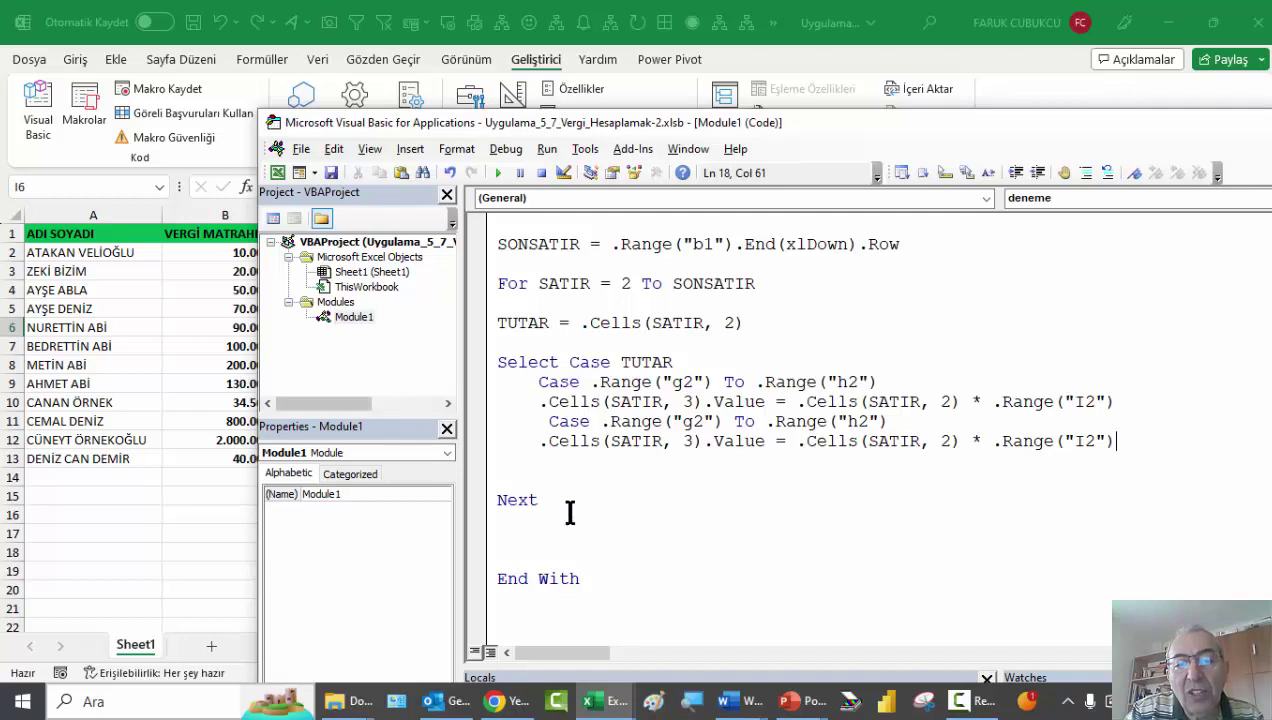
pyautogui.click(230, 290)
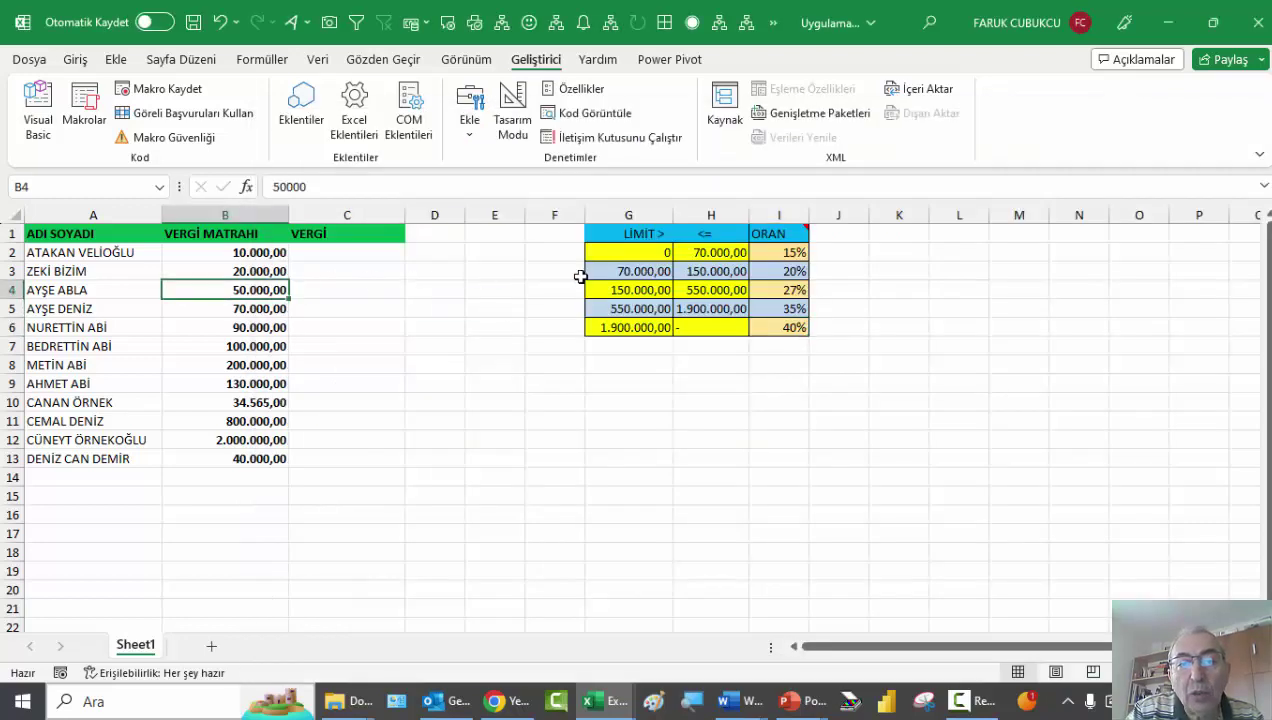
pyautogui.click(620, 272)
pyautogui.click(716, 279)
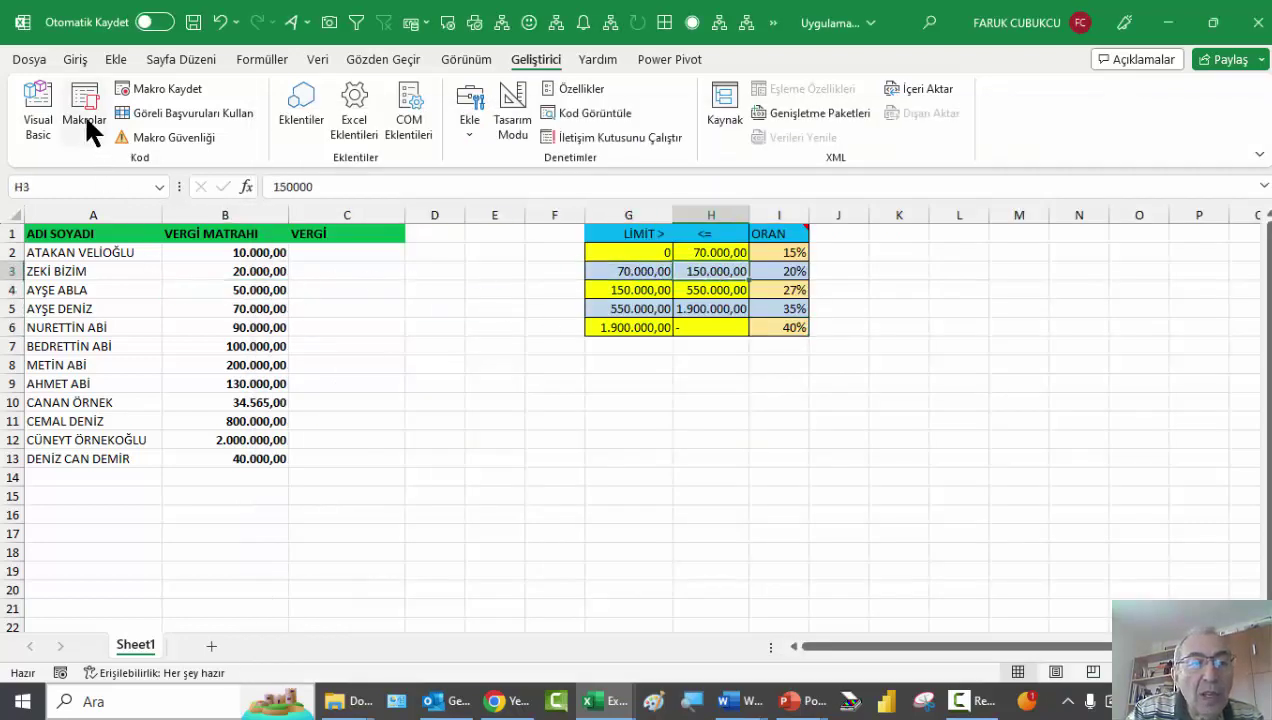
pyautogui.click(34, 108)
# Change the duplicated Case's references to g3, h3 and I3
pyautogui.click(690, 421)
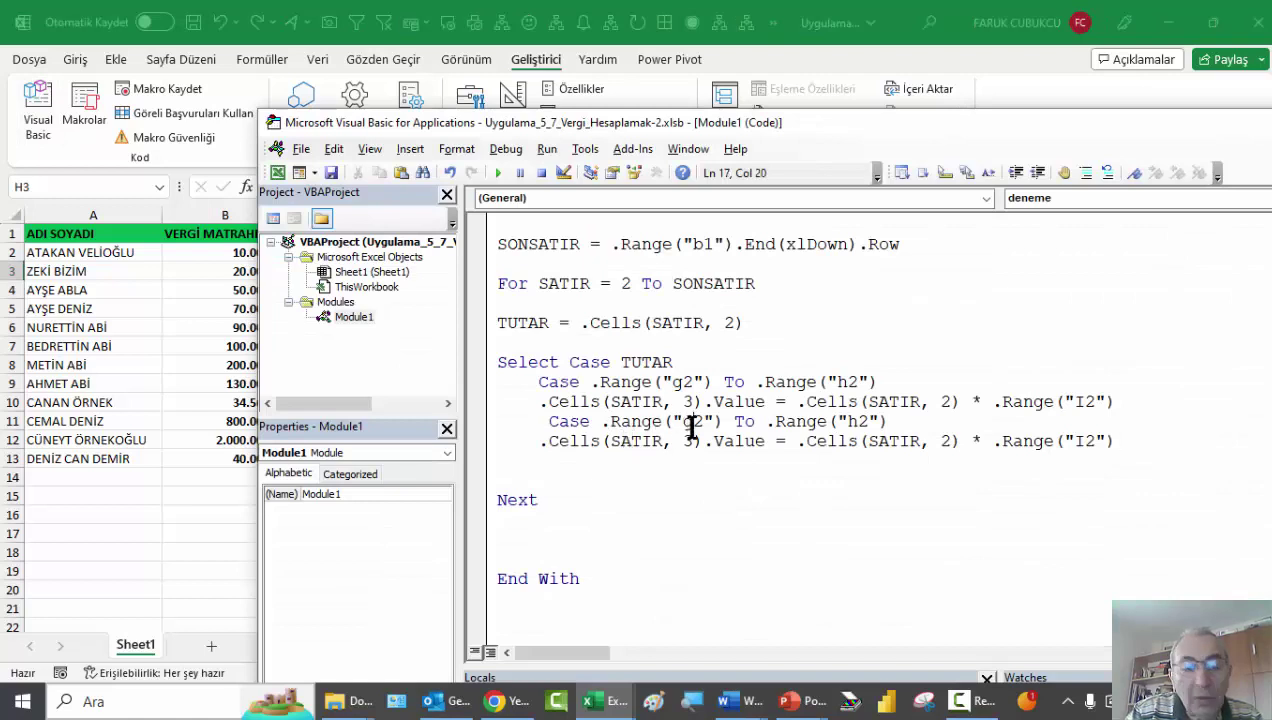
pyautogui.click(856, 421)
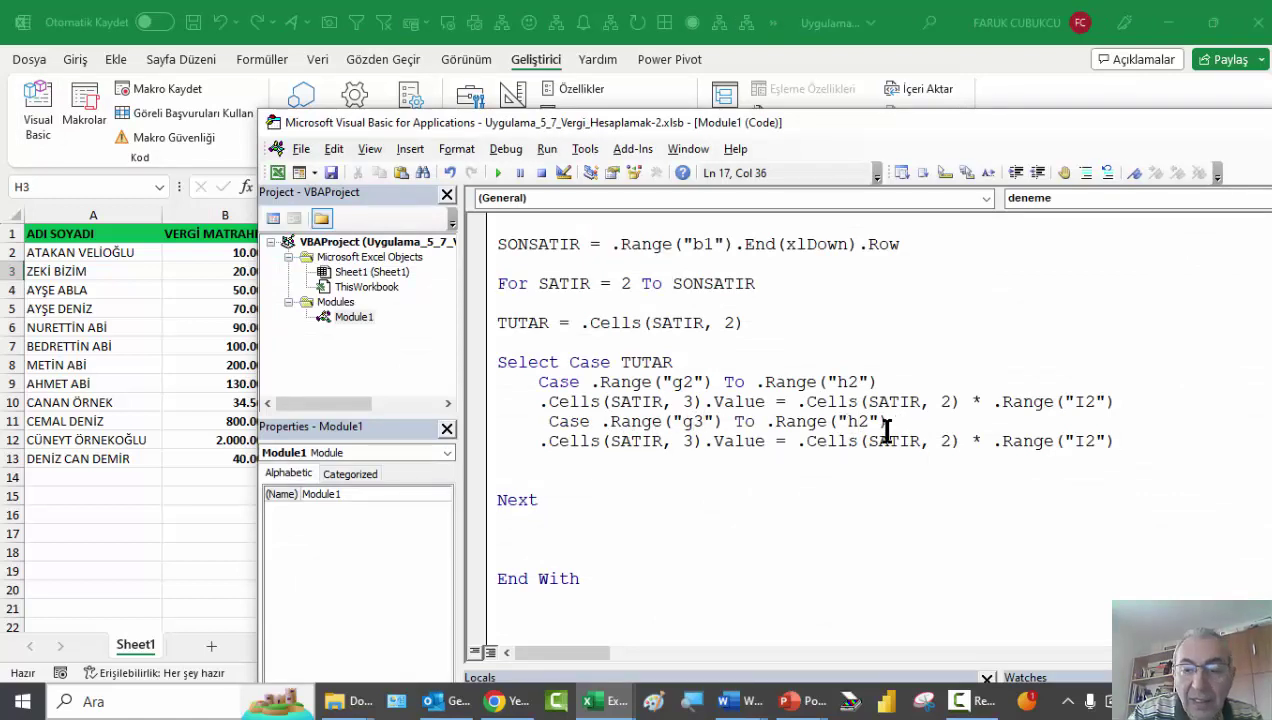
pyautogui.write('3')
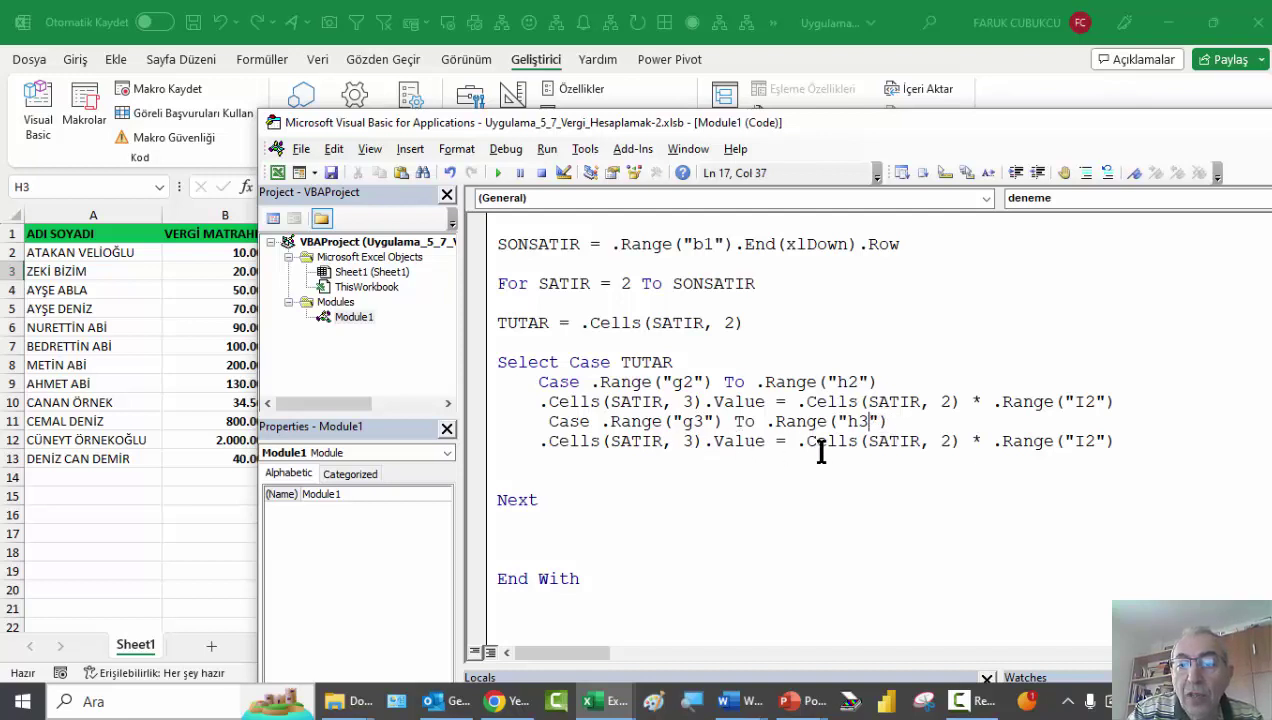
pyautogui.click(1082, 440)
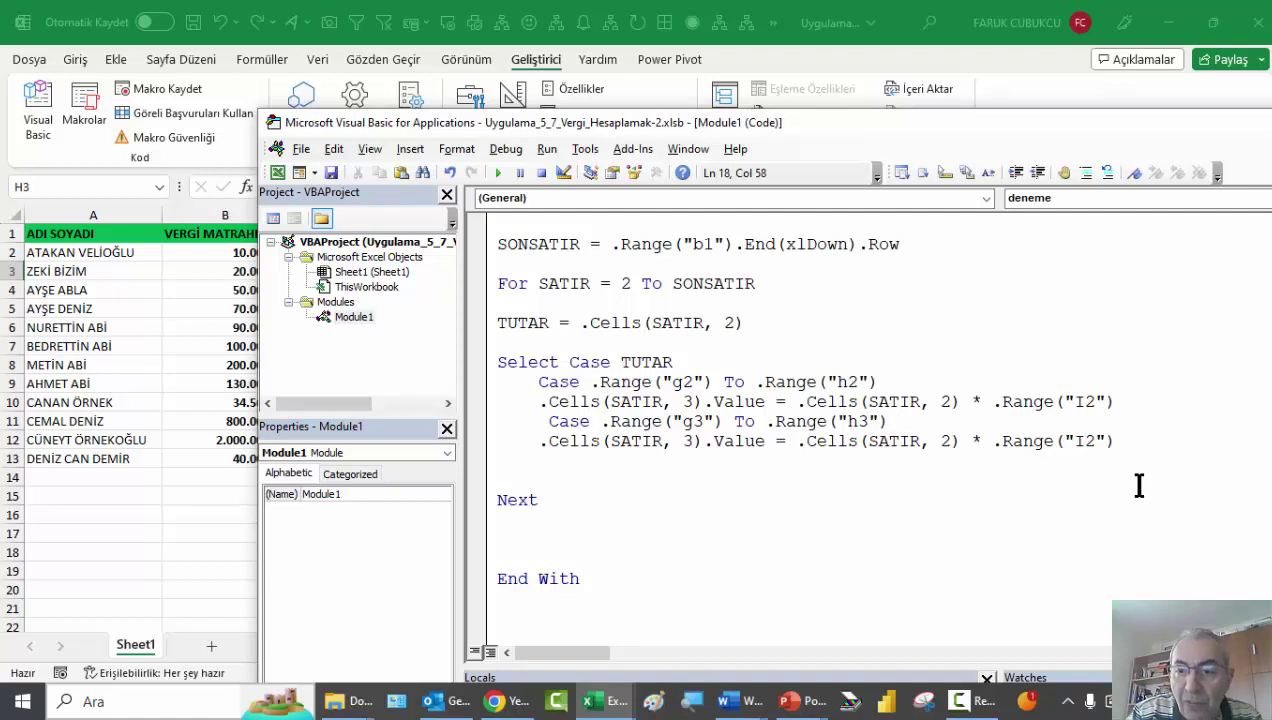
pyautogui.write('3')
pyautogui.click(966, 441)
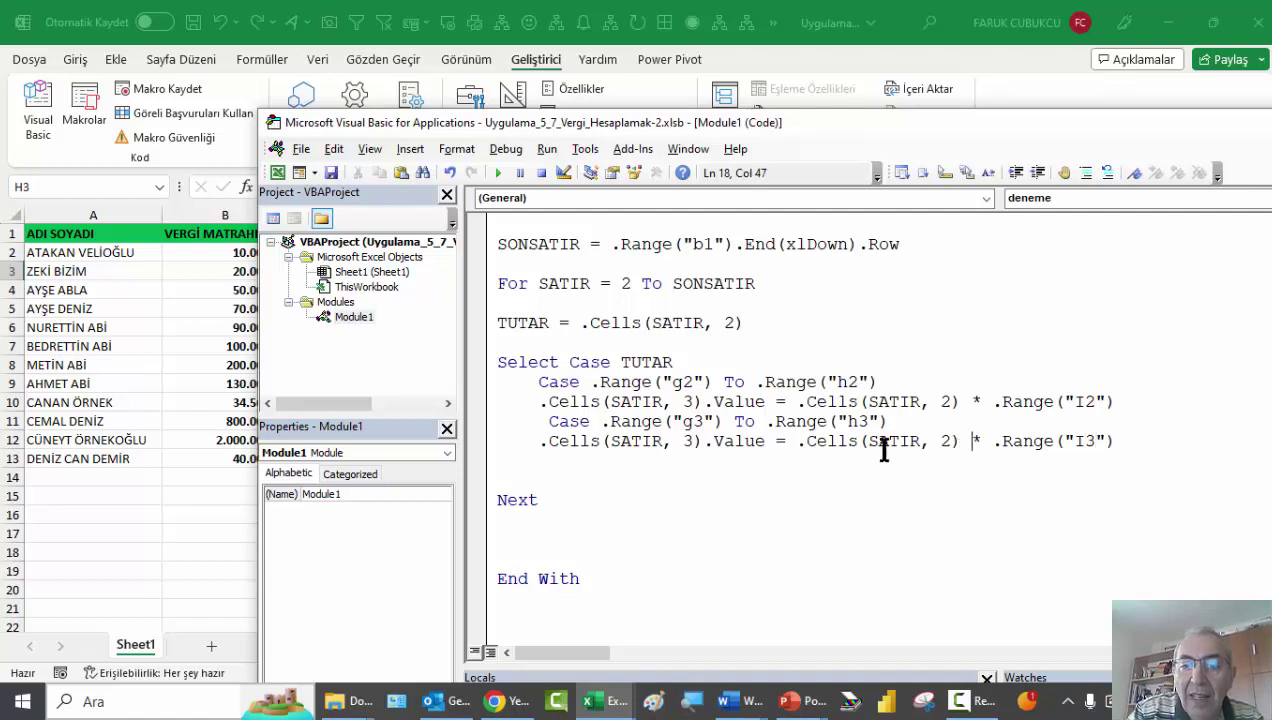
pyautogui.click(797, 441)
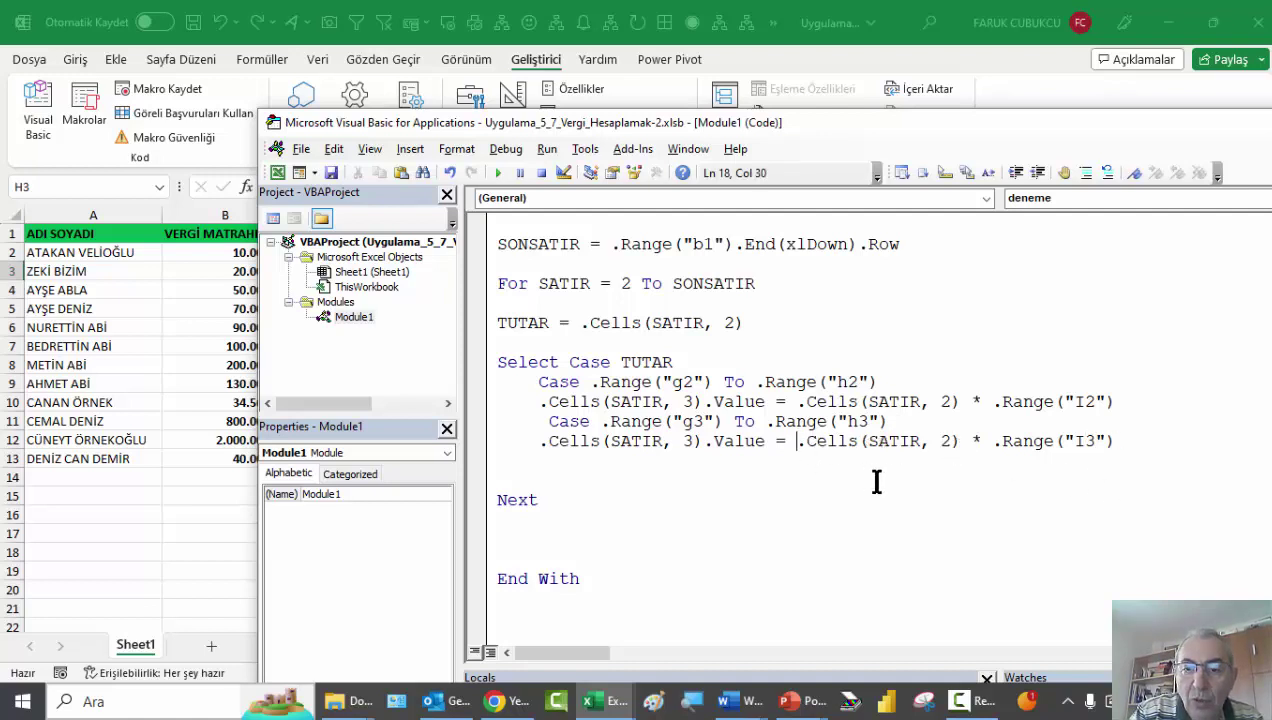
pyautogui.write('=')
# Split the duplicated tax assignment before the second .Cells with a _ line continuation
pyautogui.press('Return')
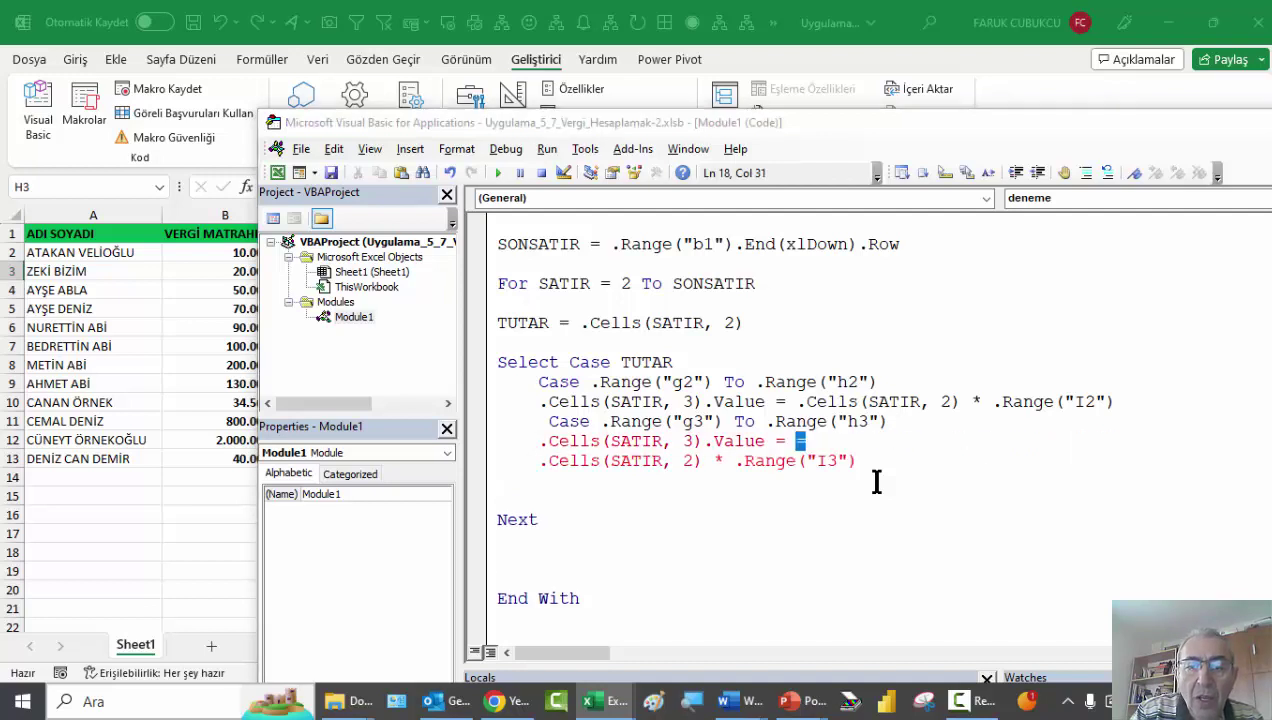
pyautogui.press('Return')
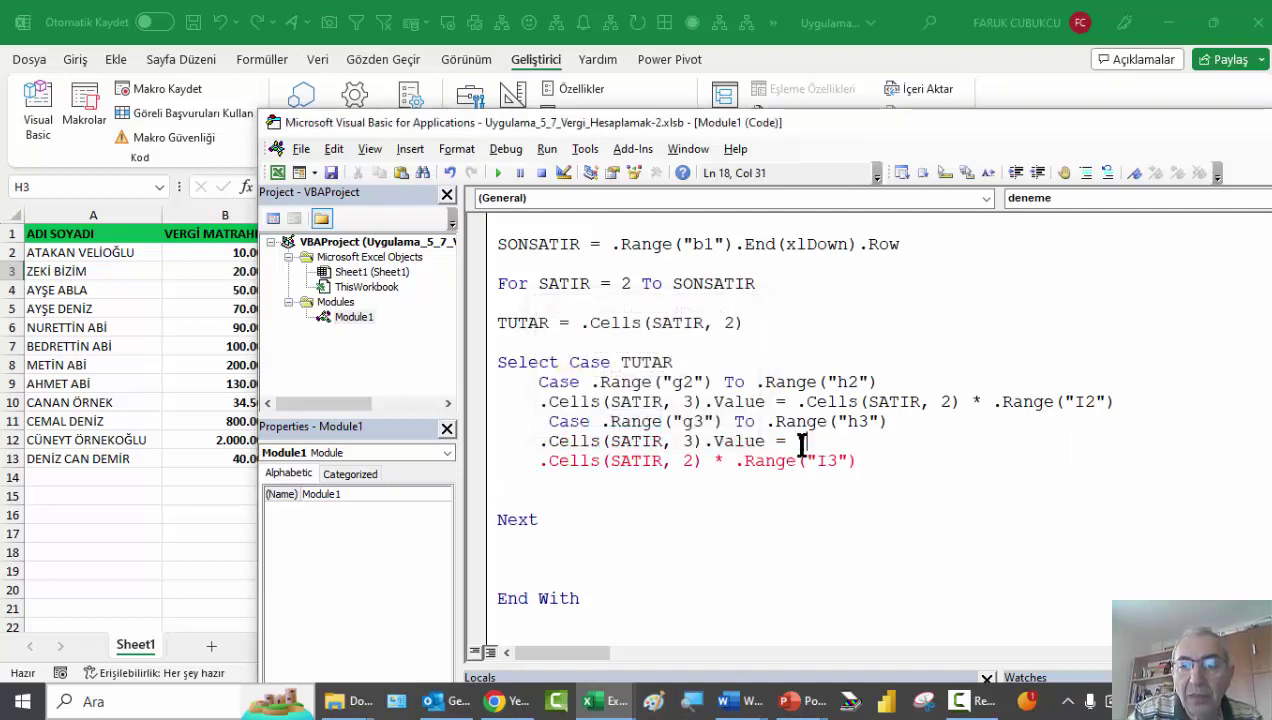
pyautogui.write('_')
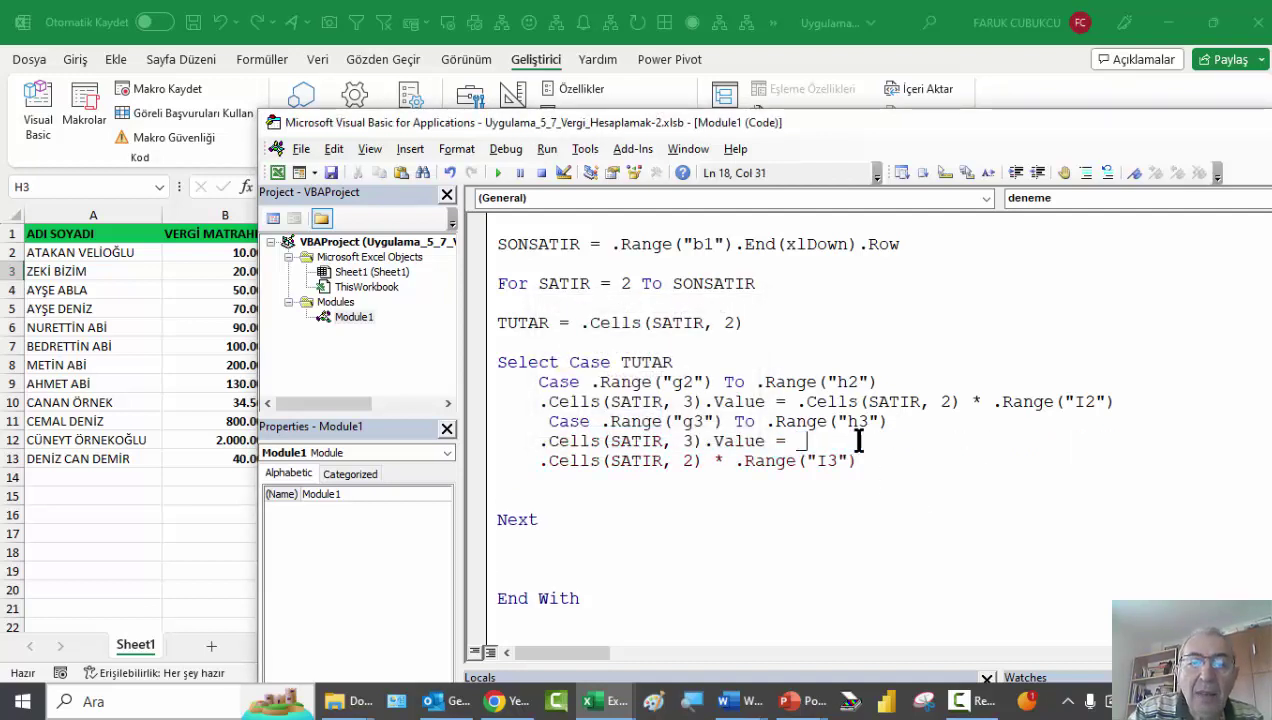
pyautogui.click(574, 482)
pyautogui.click(533, 463)
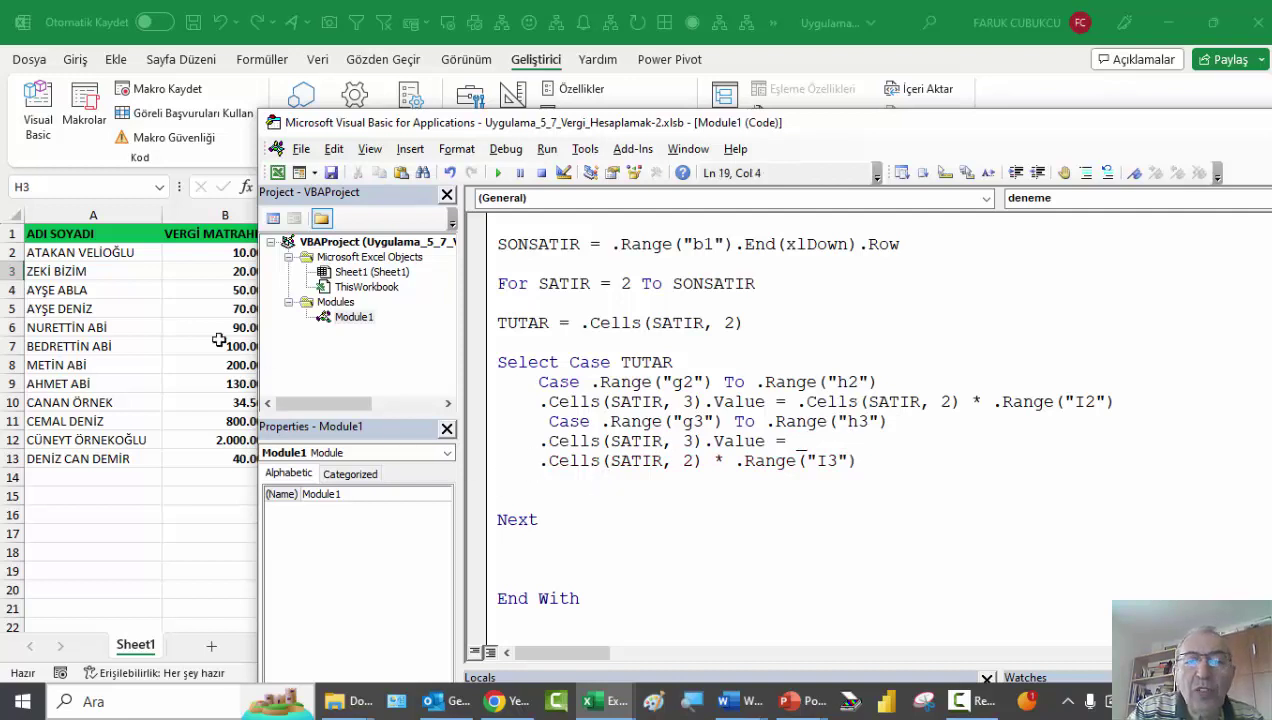
pyautogui.click(155, 307)
pyautogui.click(659, 270)
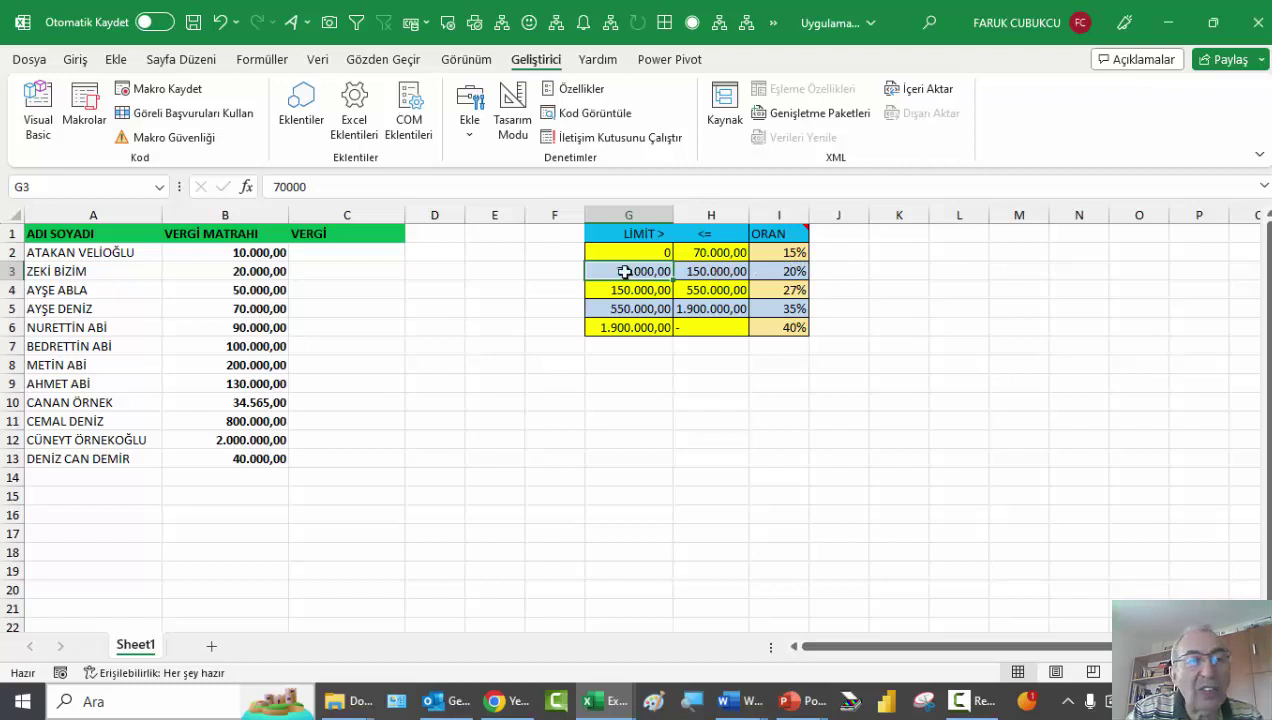
# Insert ( before .Cells and a minus before * in the second Case formula
pyautogui.click(44, 100)
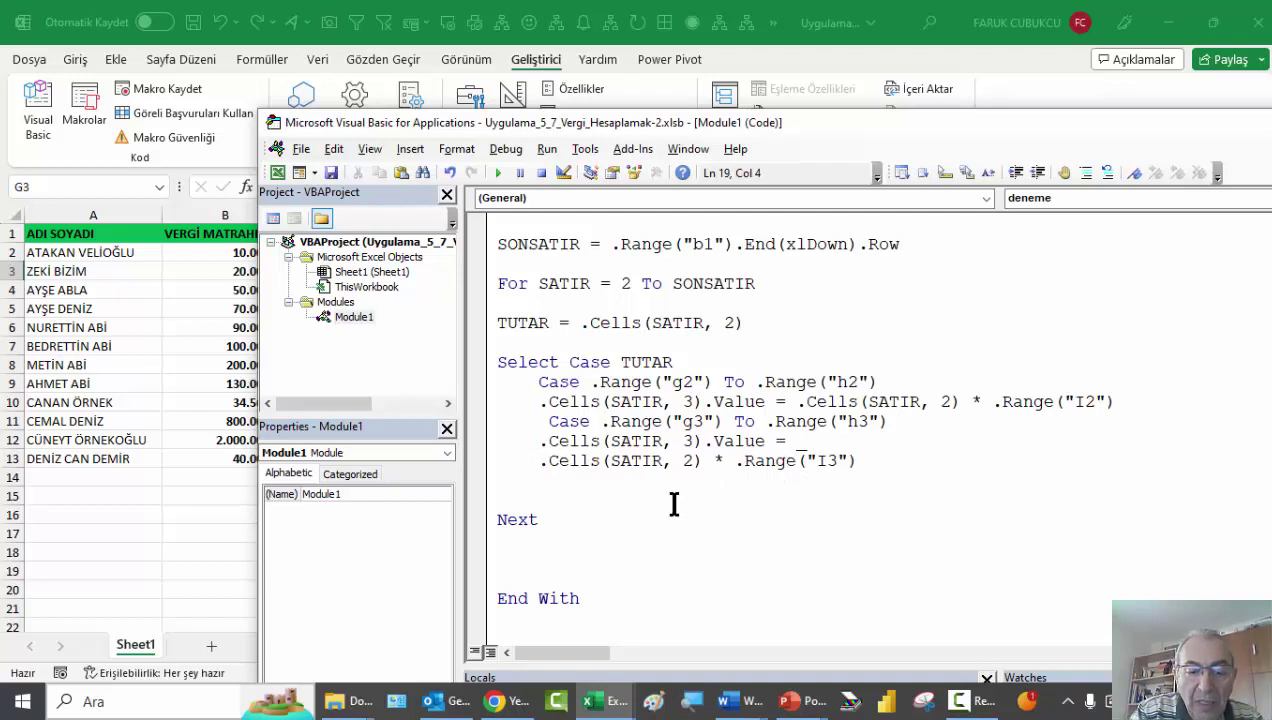
pyautogui.write('(')
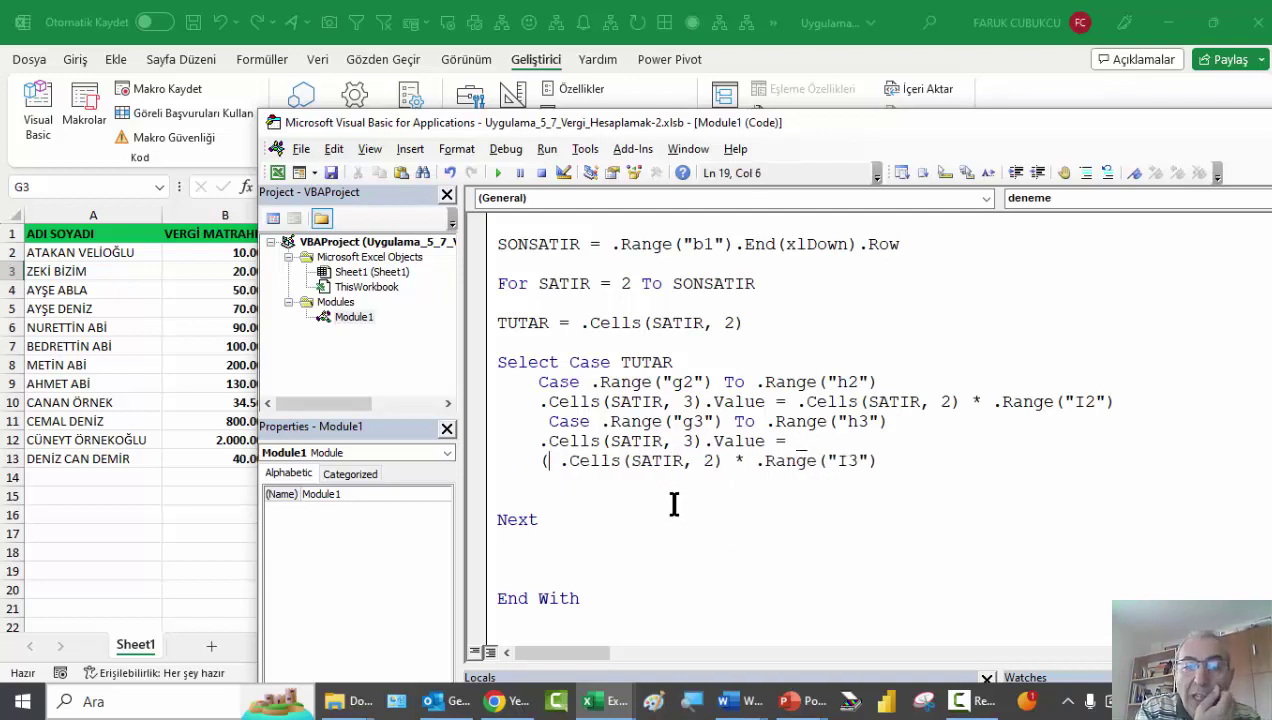
pyautogui.press('BackSpace')
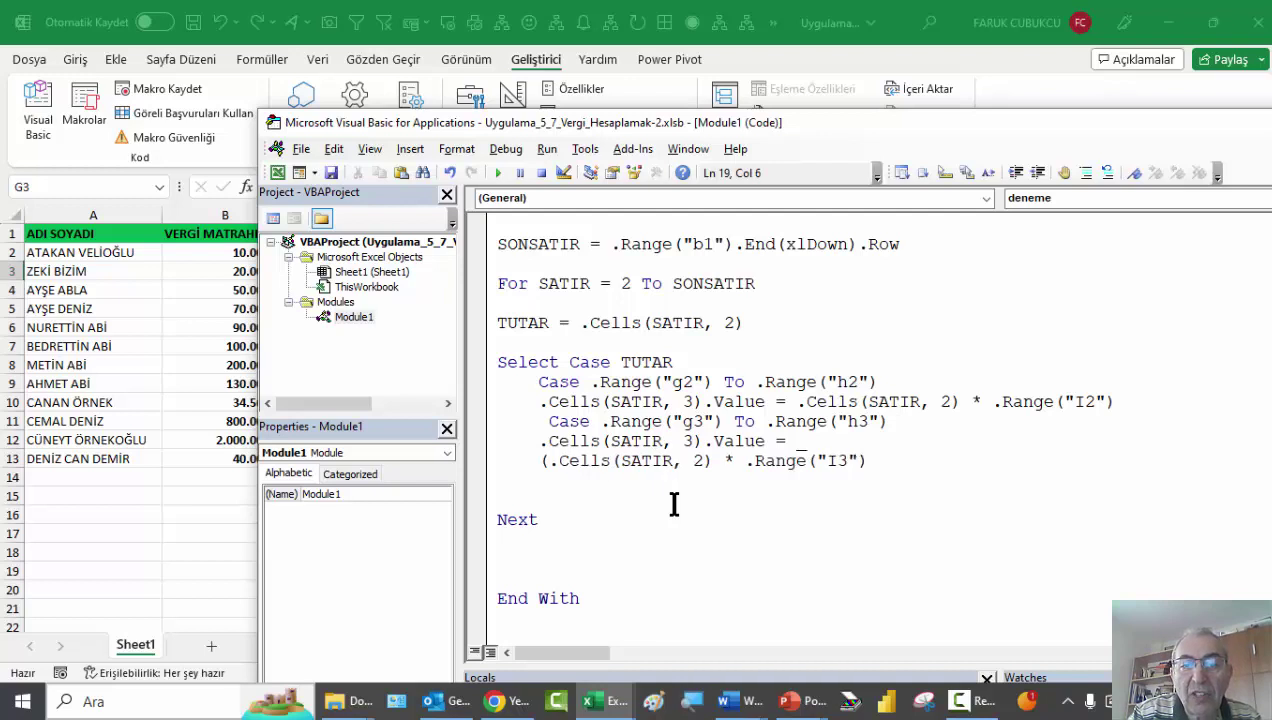
pyautogui.click(722, 461)
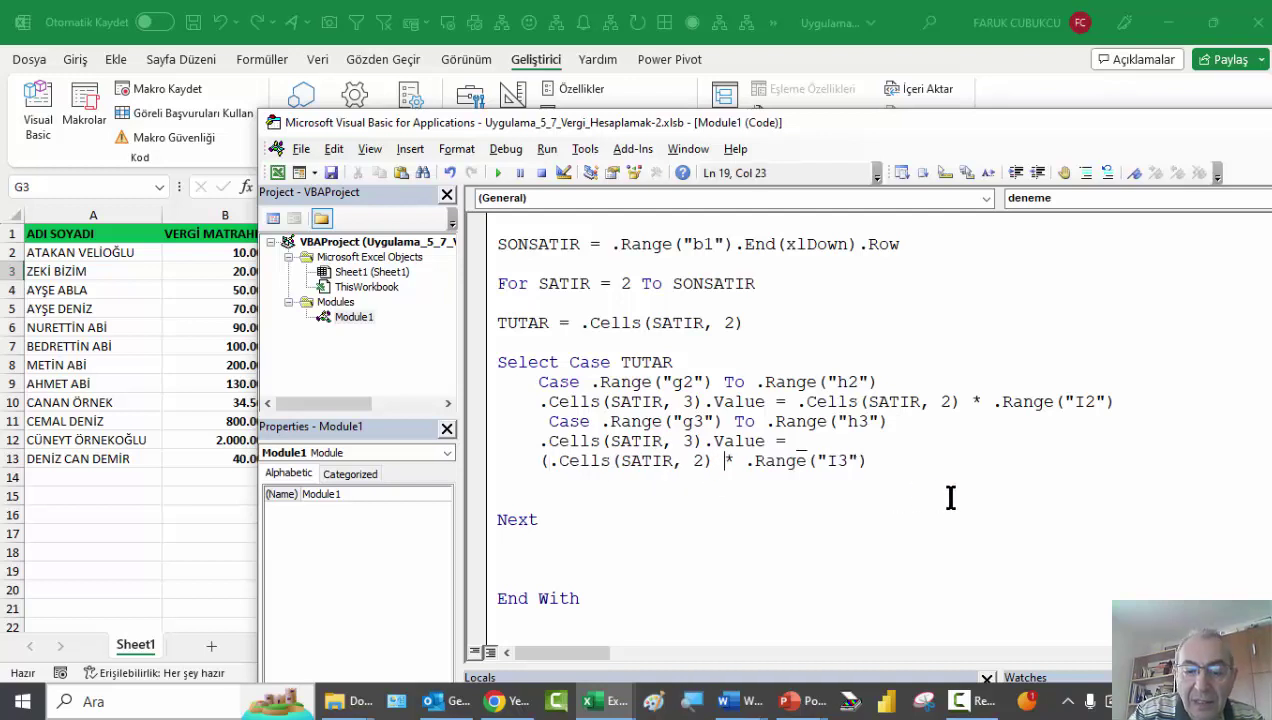
pyautogui.write('-')
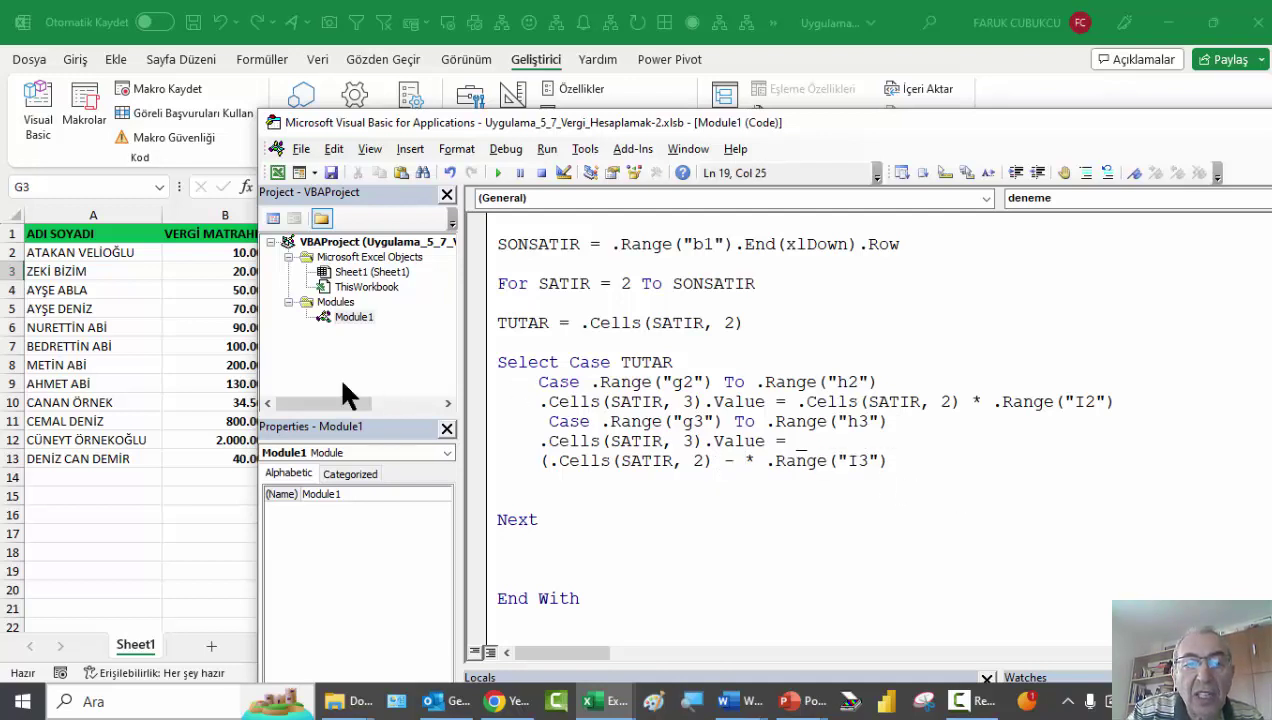
pyautogui.click(175, 324)
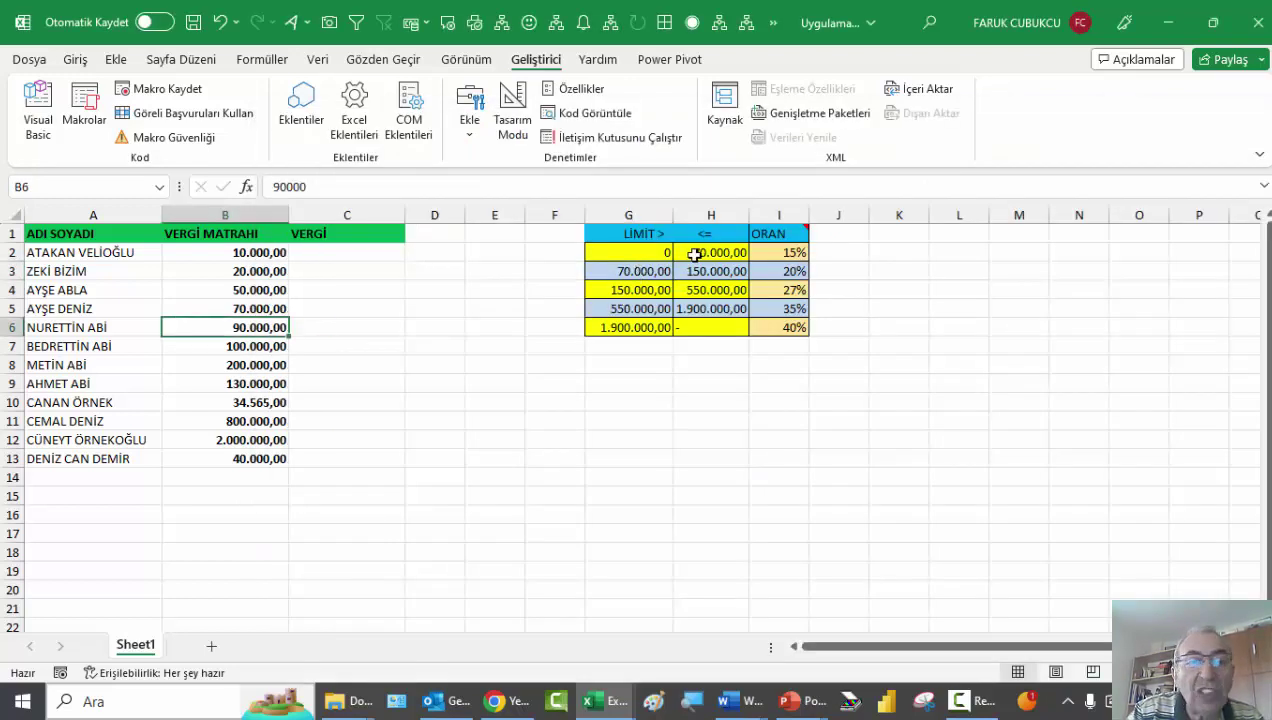
pyautogui.click(36, 106)
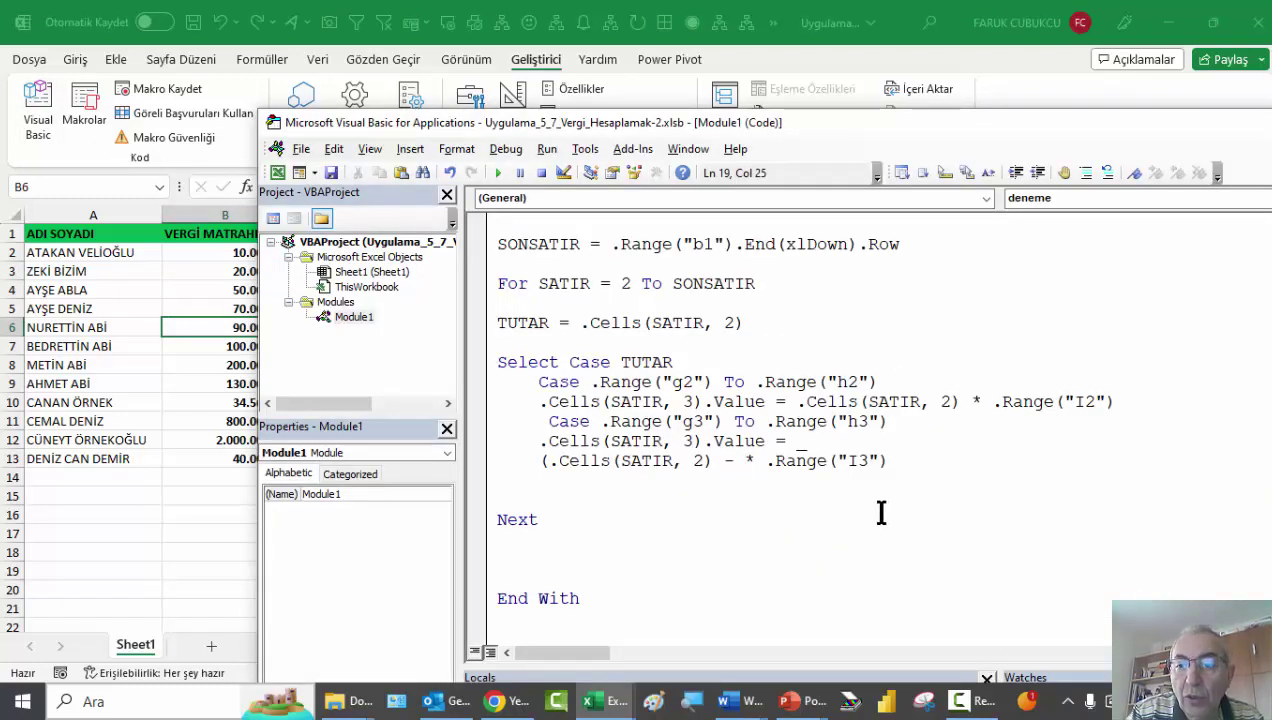
pyautogui.click(889, 380)
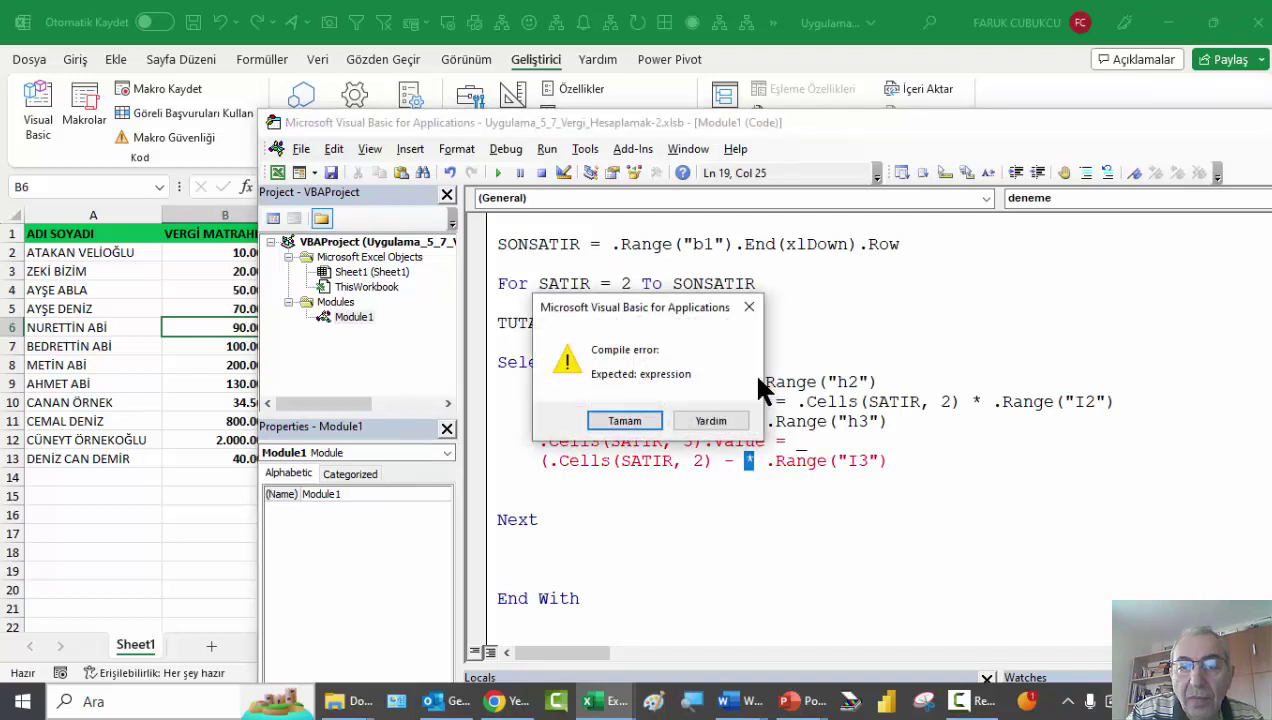
# Complete the subtraction as (.Cells(SATIR, 2) - .Range("h2")) using the copied h2 reference
pyautogui.click(636, 420)
pyautogui.moveTo(876, 382); pyautogui.dragTo(756, 382)
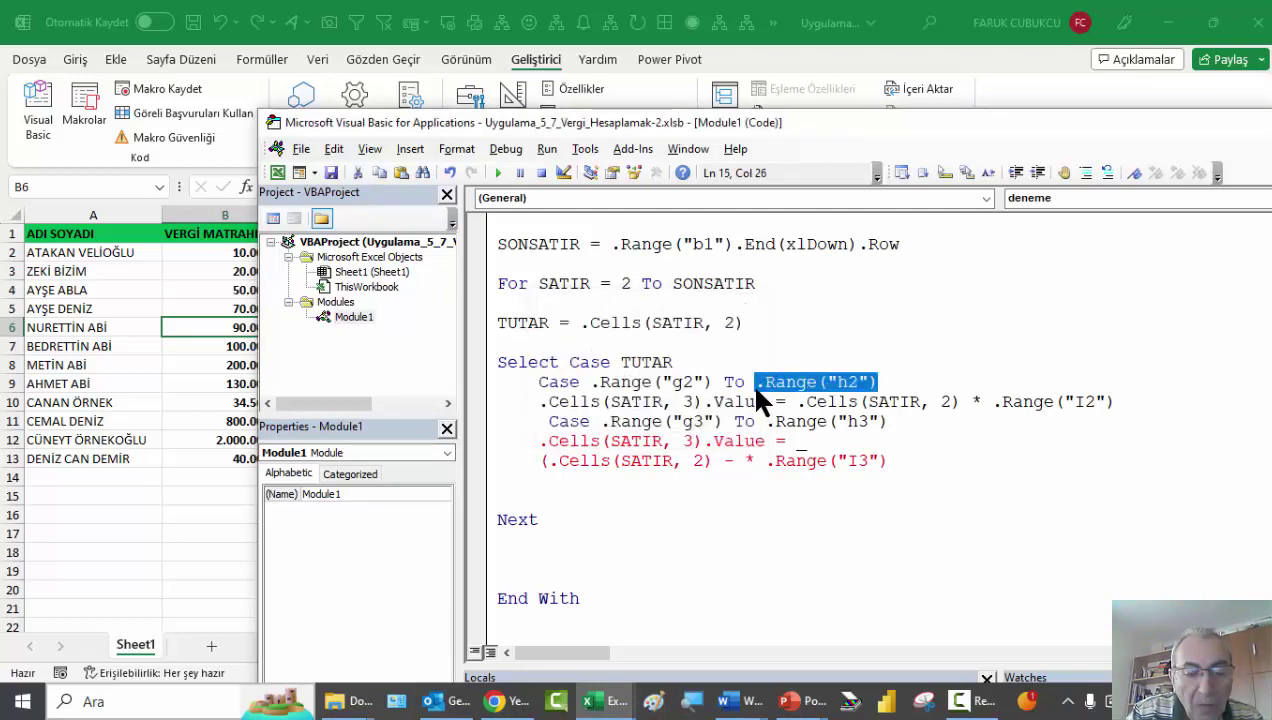
pyautogui.hotkey('ctrl', 'c')
pyautogui.click(748, 461)
pyautogui.hotkey('ctrl', 'v')
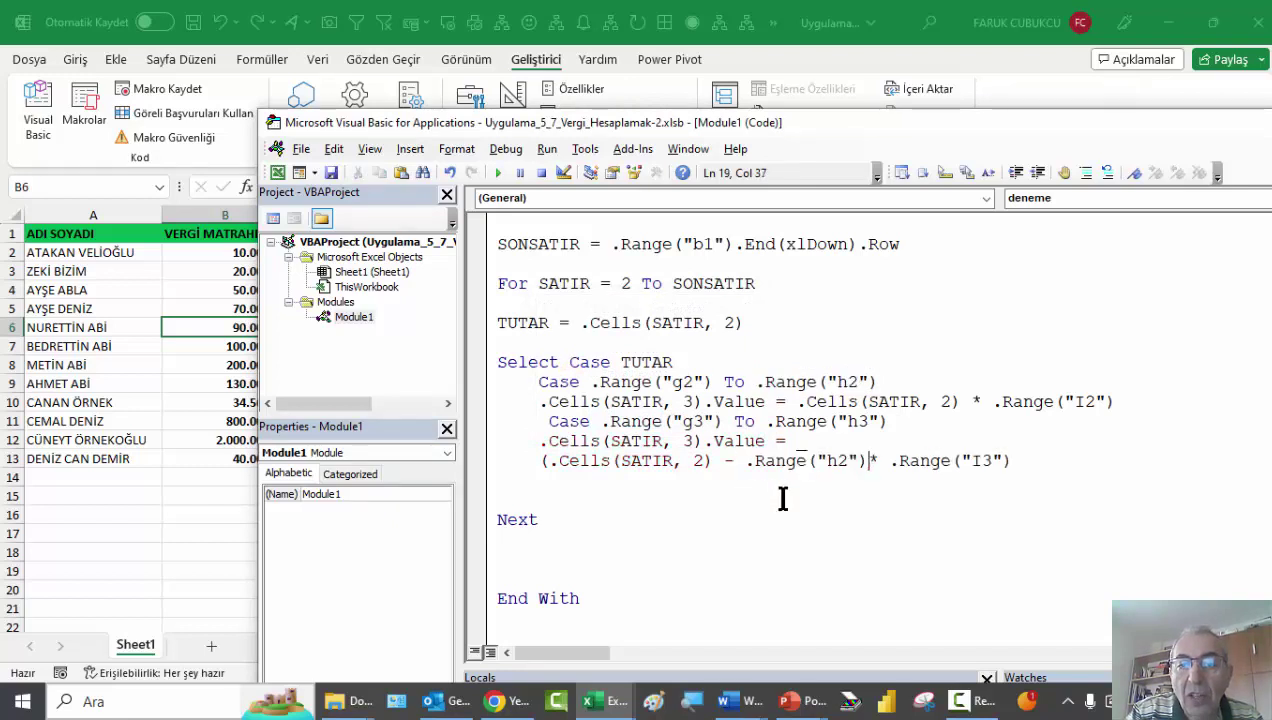
pyautogui.write(')')
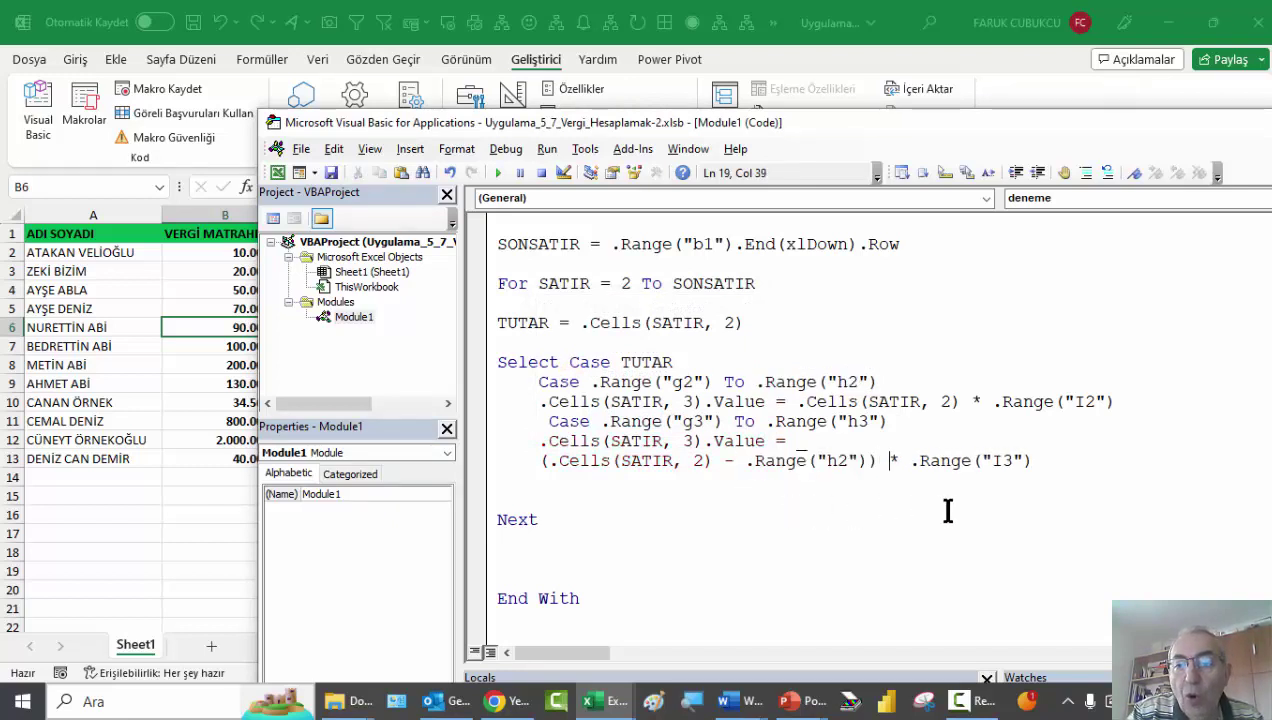
pyautogui.click(1073, 468)
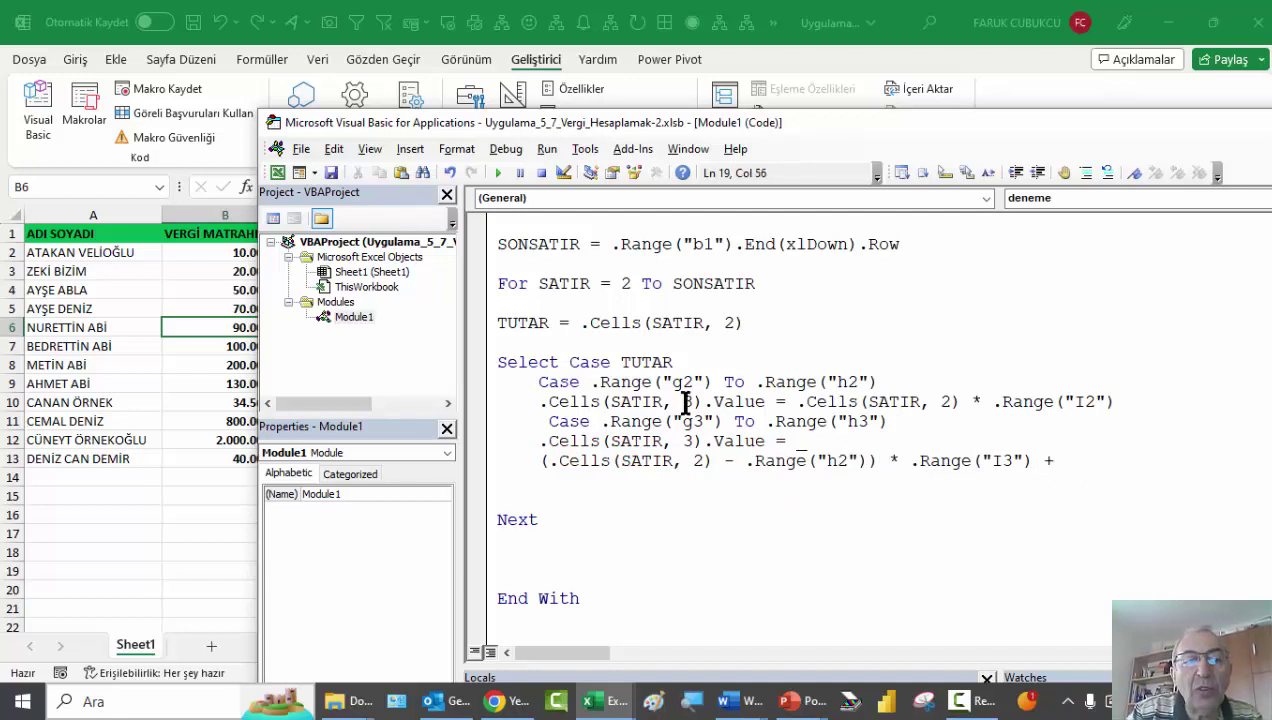
pyautogui.click(205, 287)
# Enter =I2*H2 in J2, giving the first bracket's tax of 10500
pyautogui.click(840, 254)
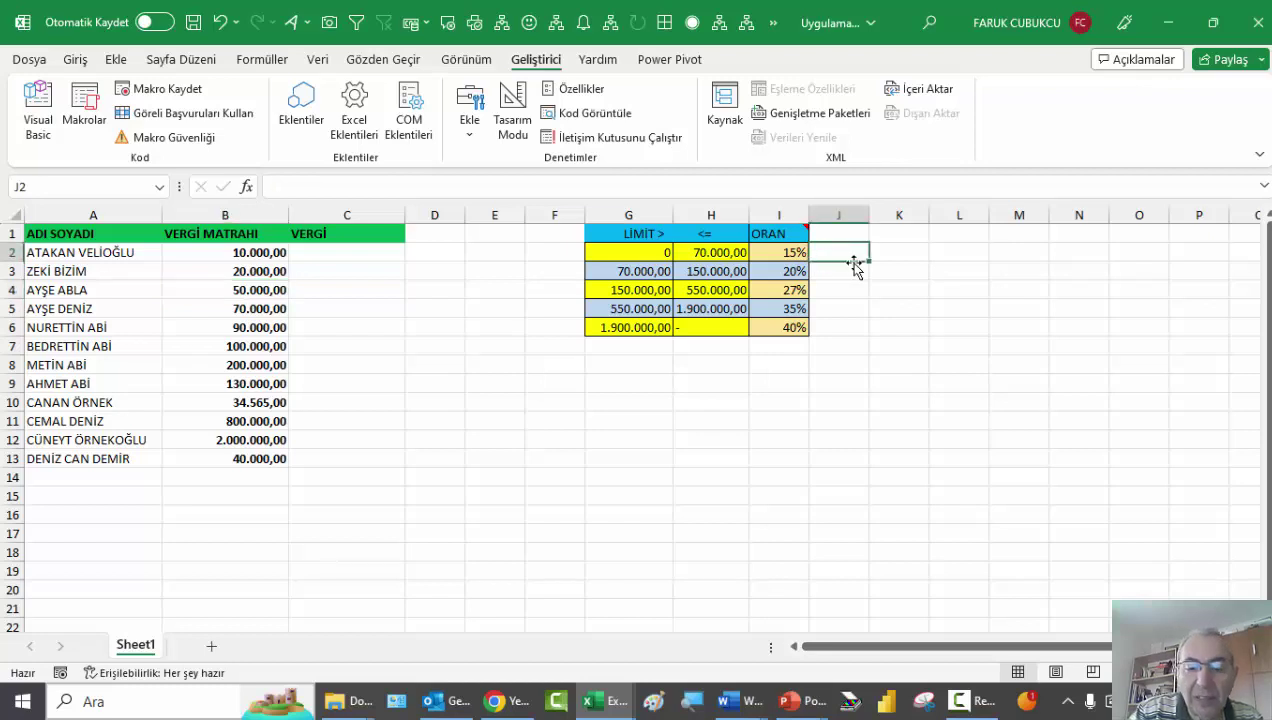
pyautogui.write('=')
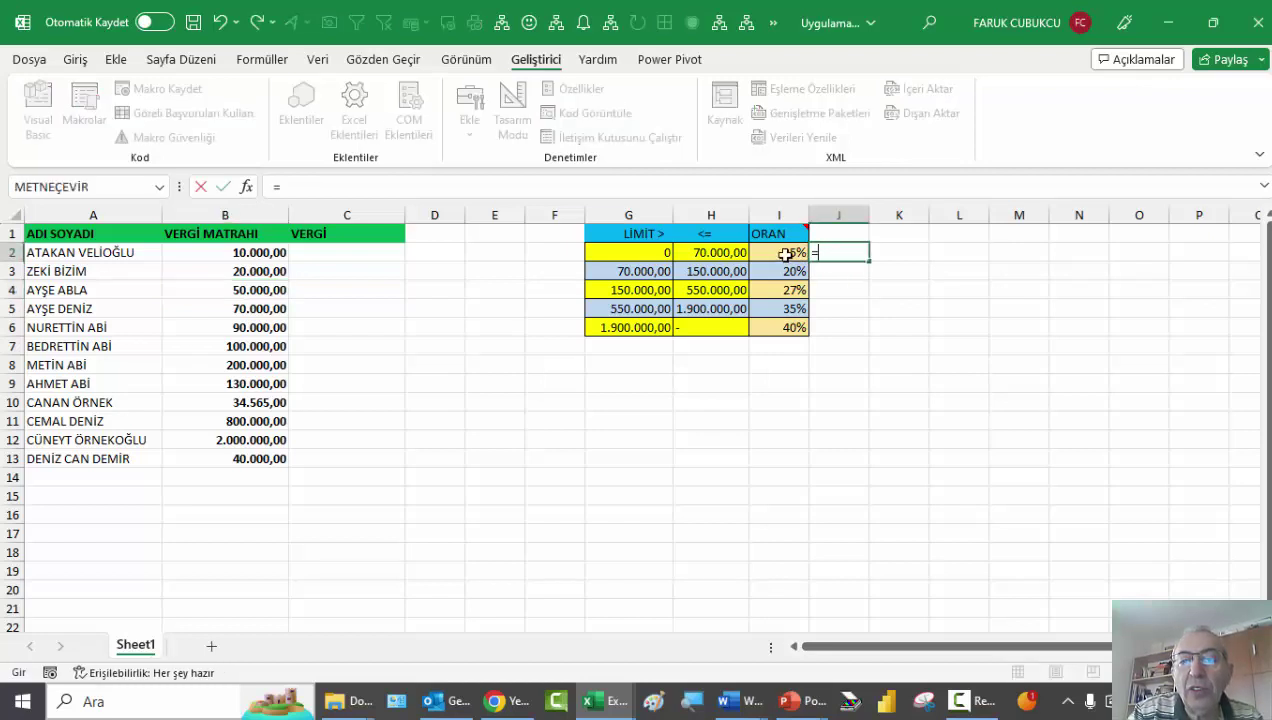
pyautogui.click(784, 253)
pyautogui.write('*')
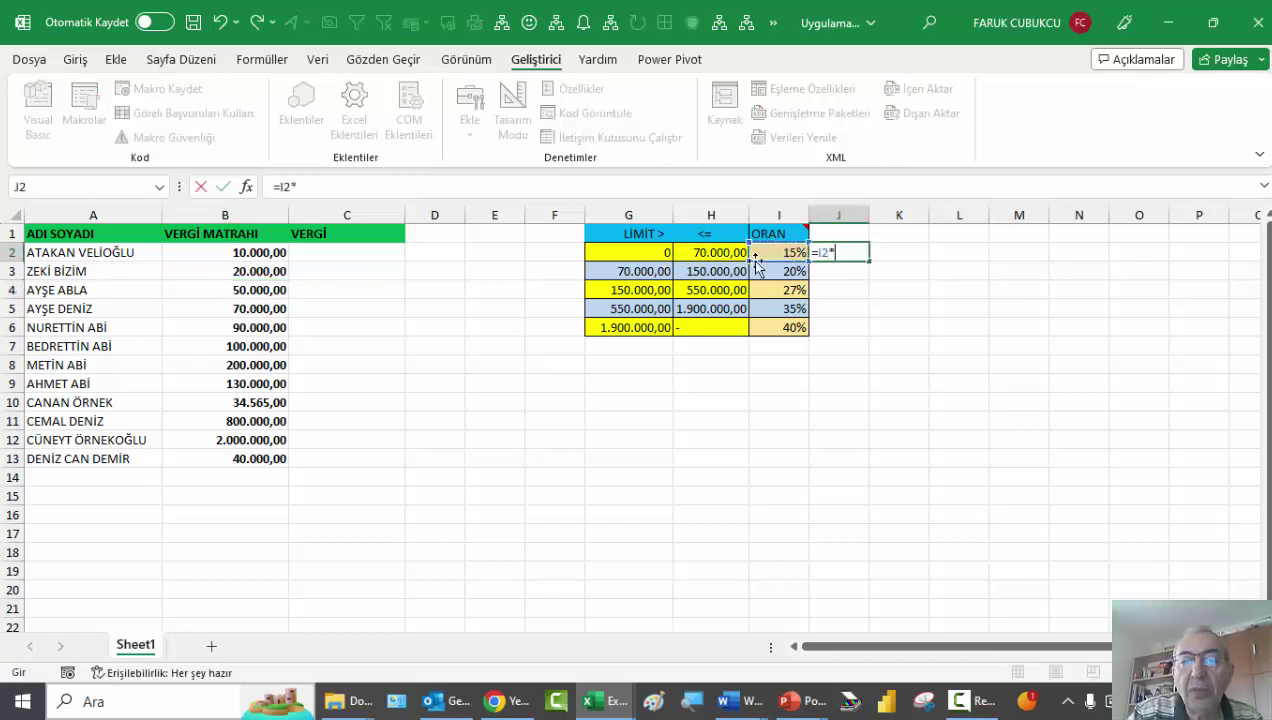
pyautogui.click(706, 252)
pyautogui.press('Return')
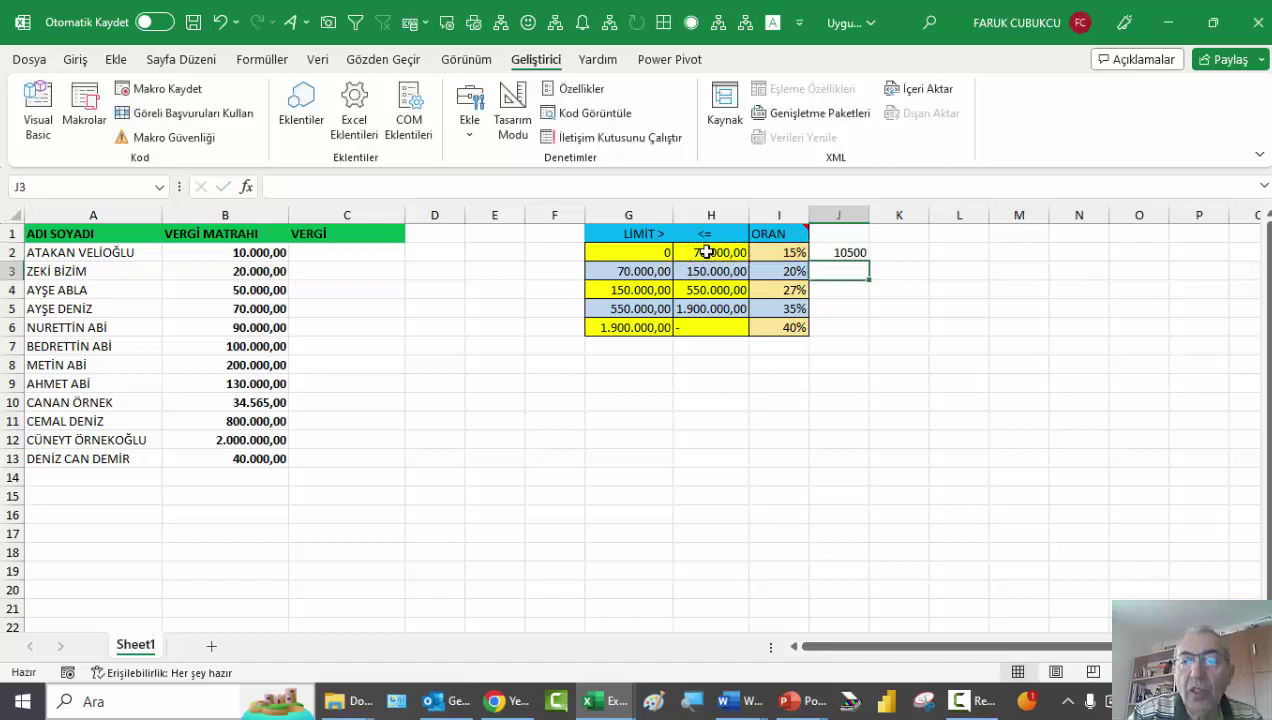
pyautogui.click(855, 252)
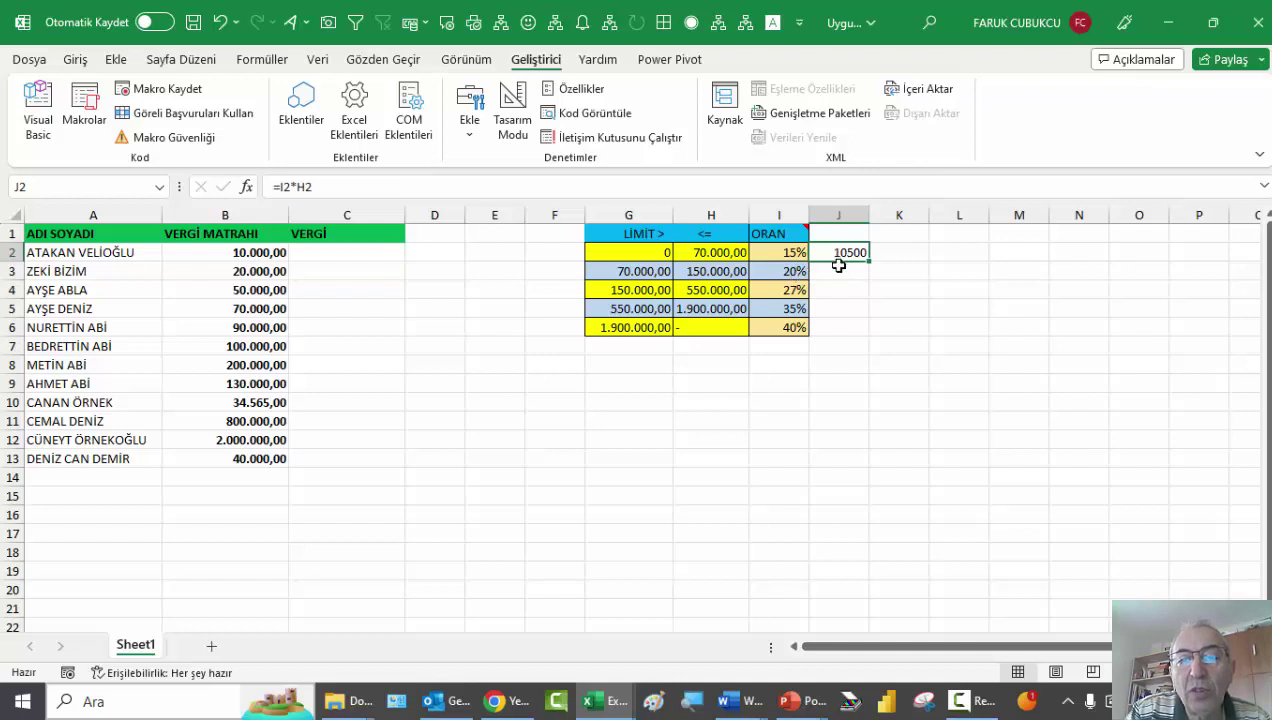
pyautogui.click(838, 266)
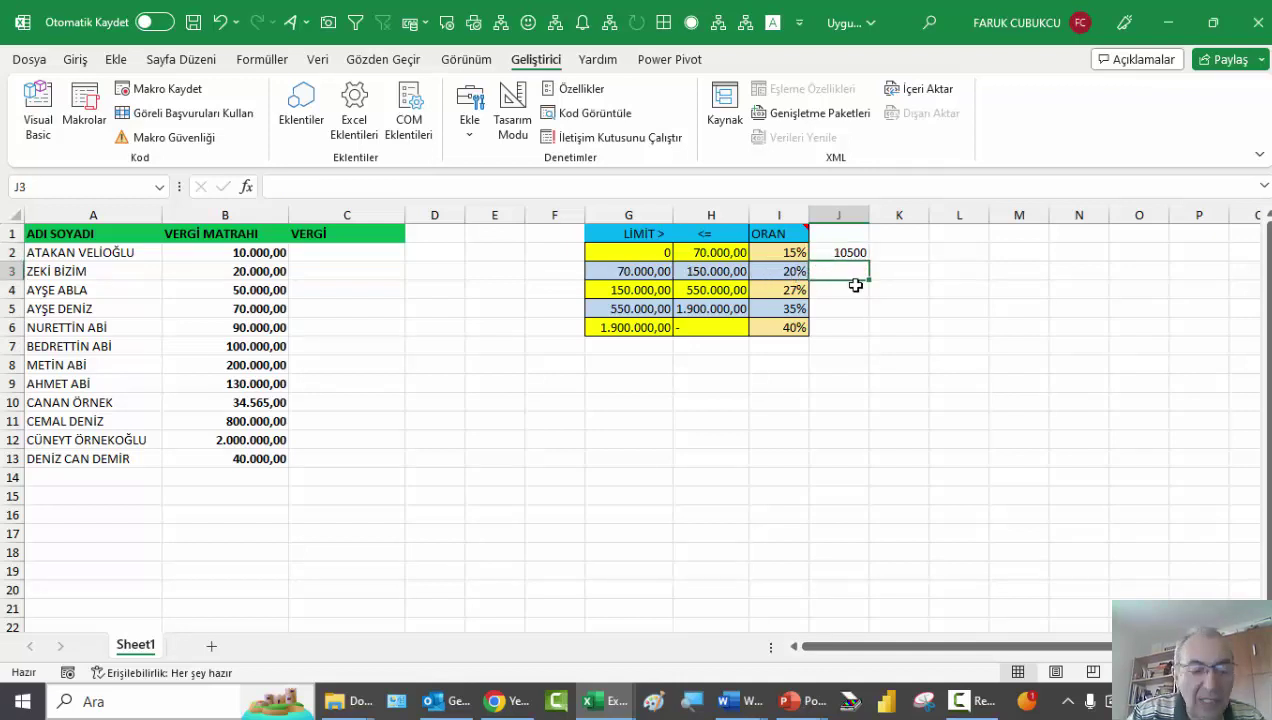
# Enter =(H3-G3)*I3 in J3 for the second bracket's tax
pyautogui.write('=')
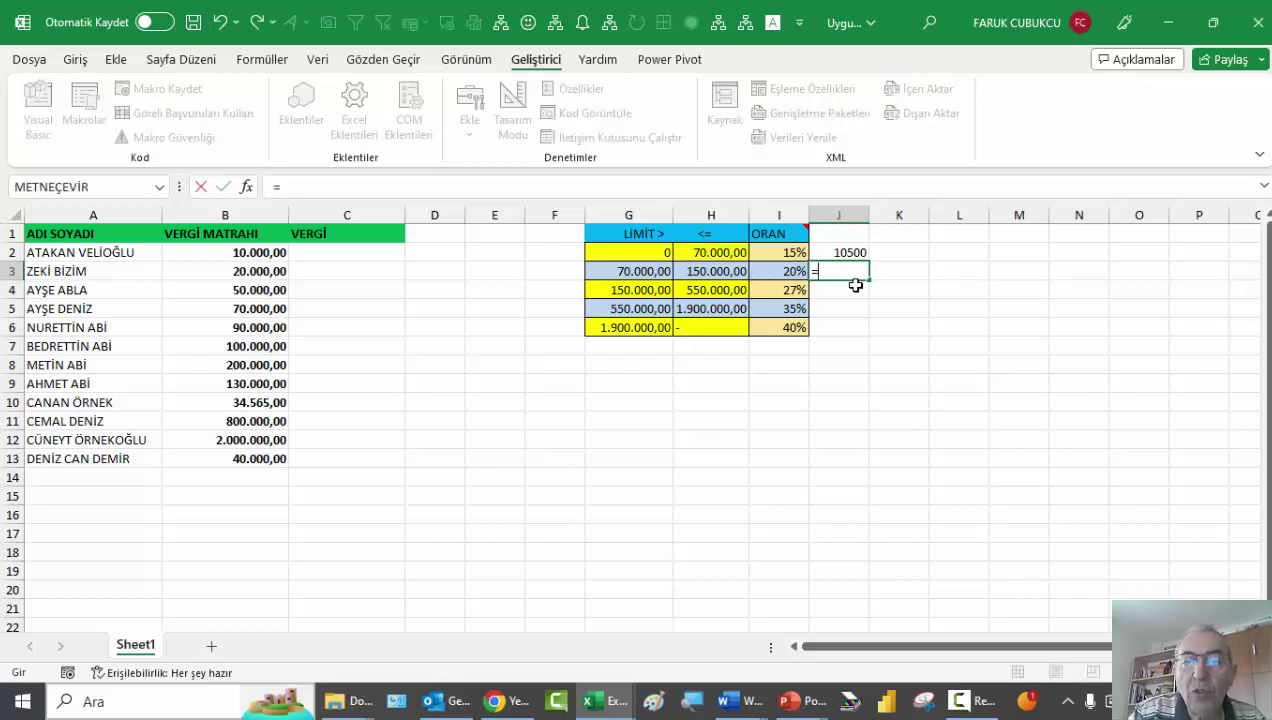
pyautogui.click(722, 271)
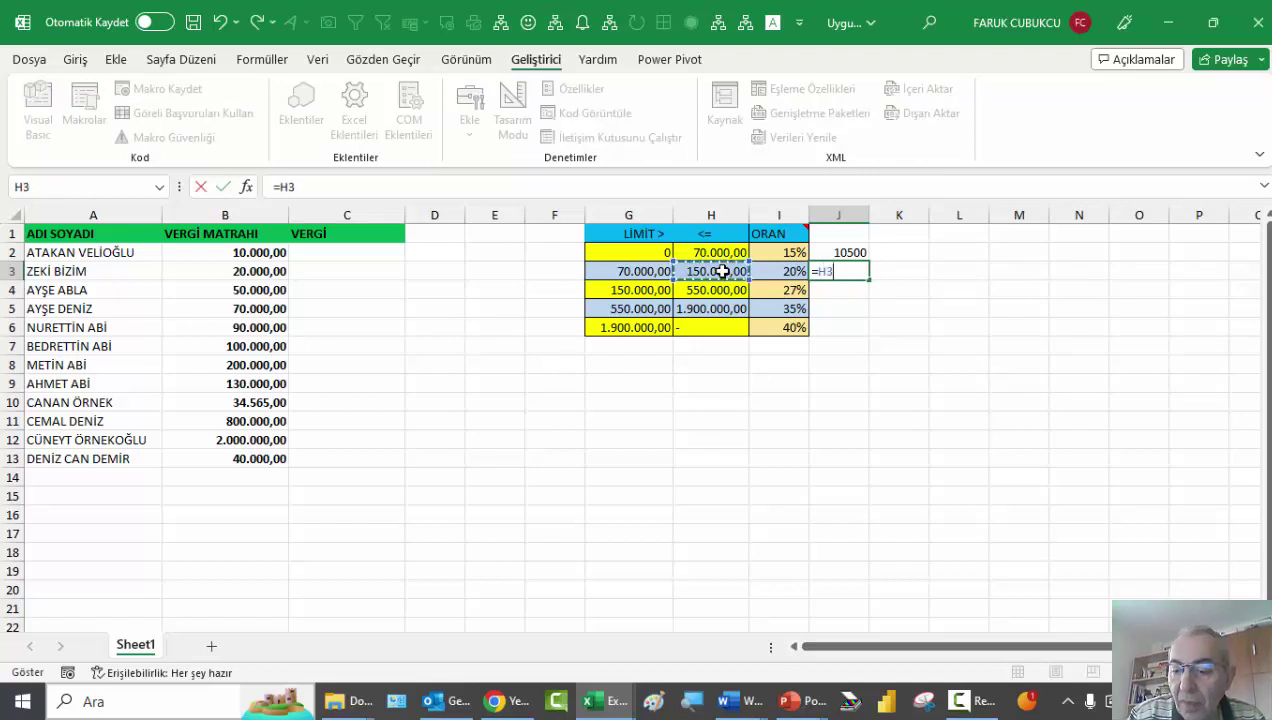
pyautogui.write('-')
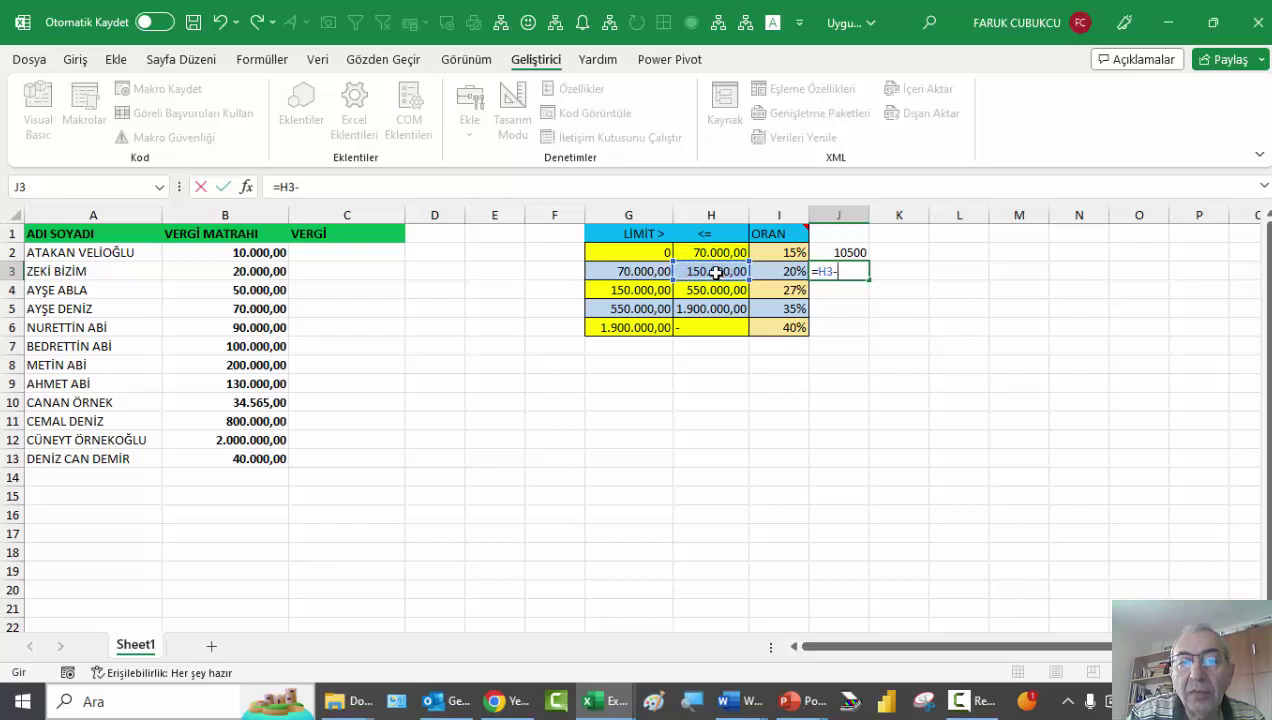
pyautogui.click(648, 271)
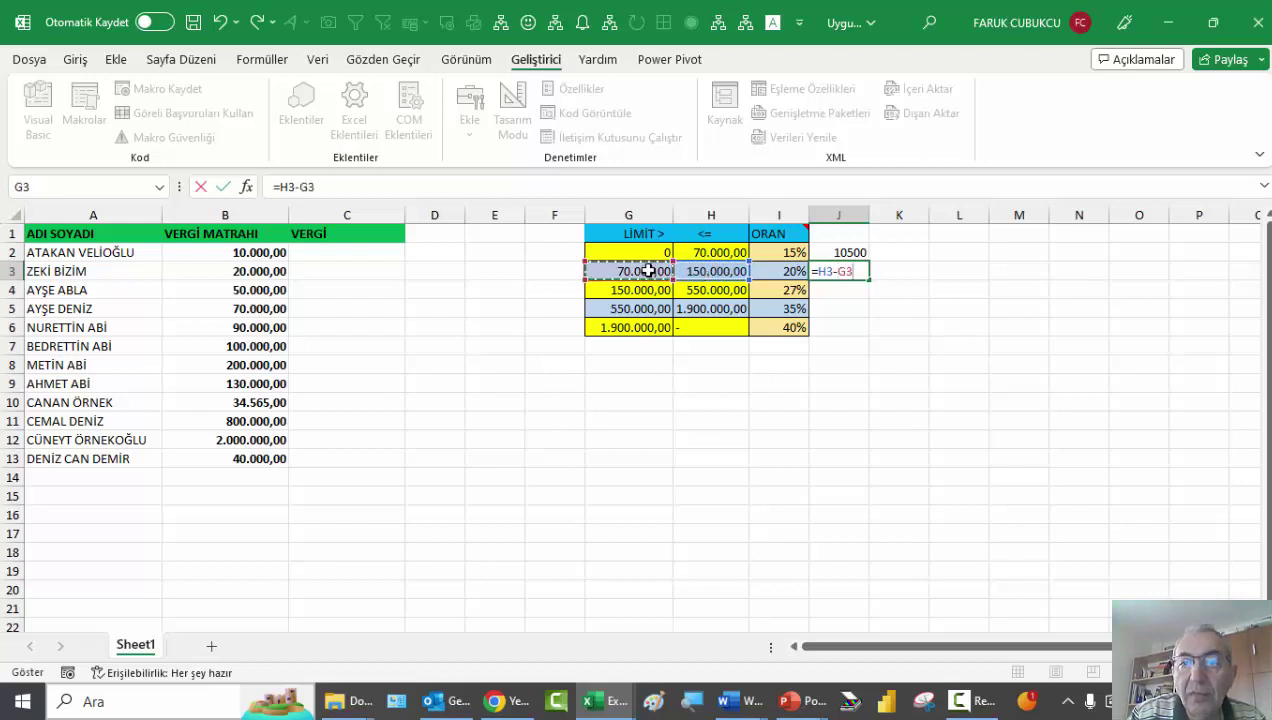
pyautogui.click(818, 271)
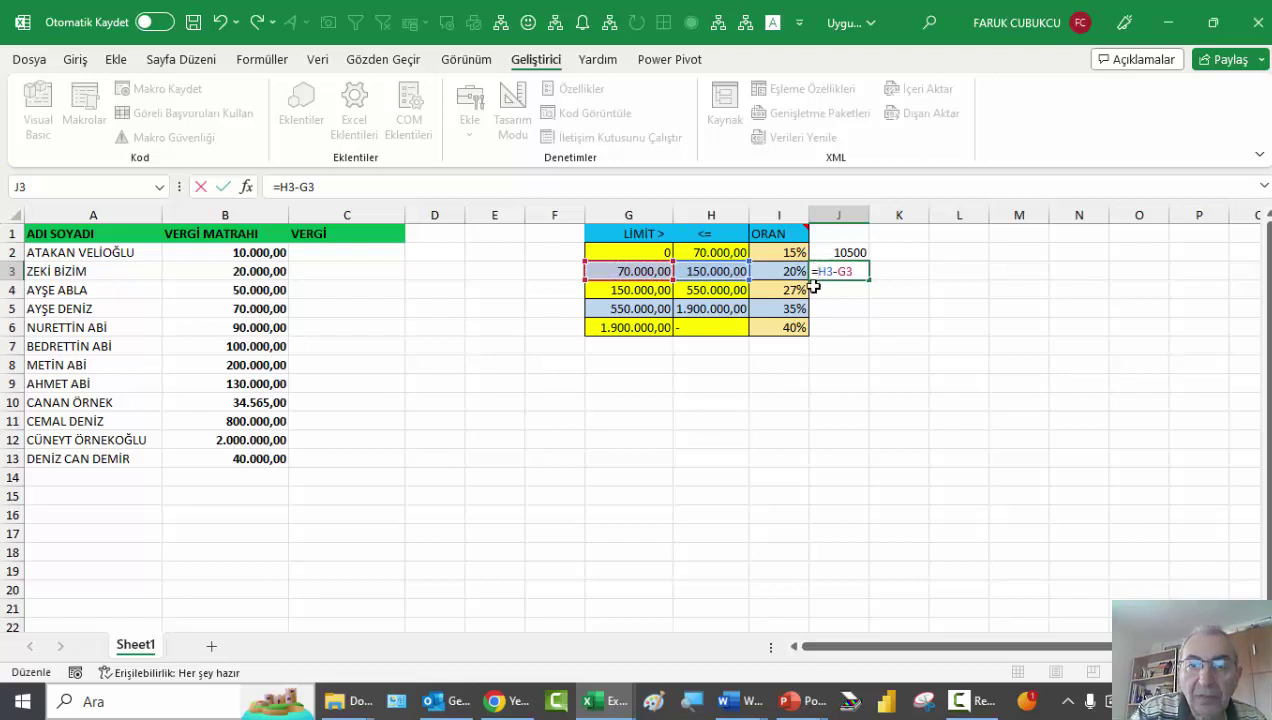
pyautogui.write('(')
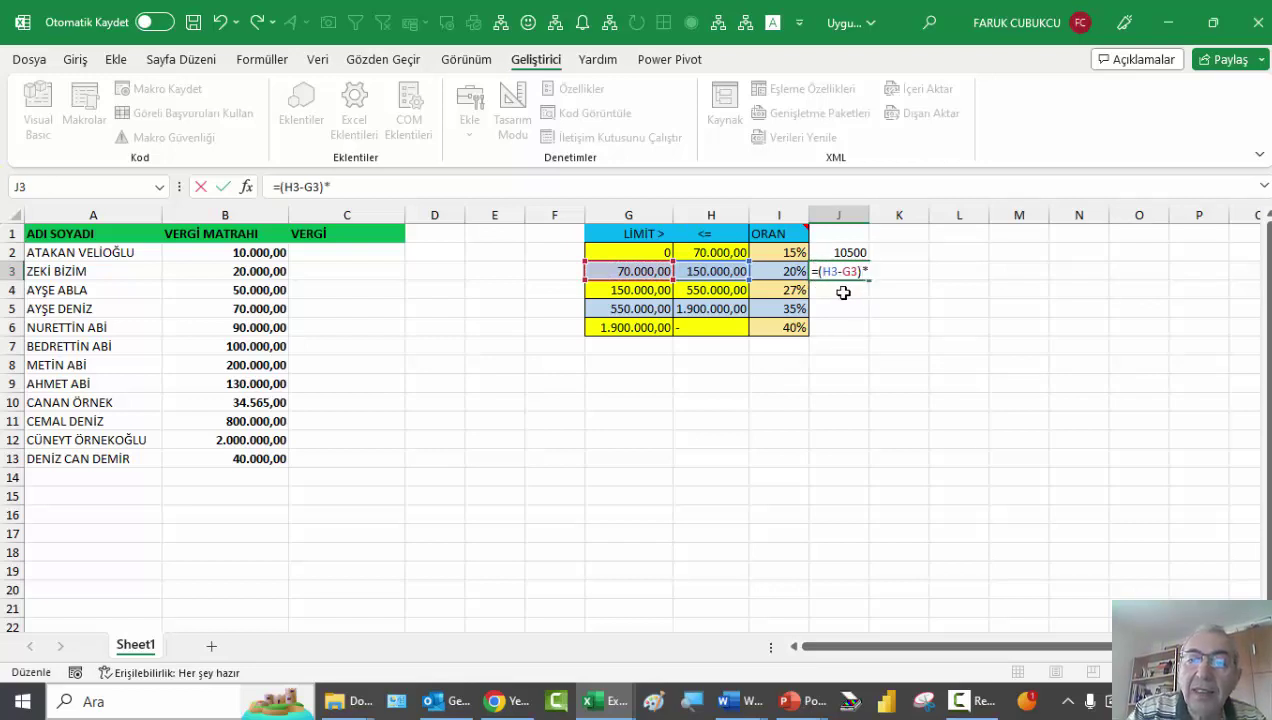
pyautogui.click(791, 270)
pyautogui.press('Return')
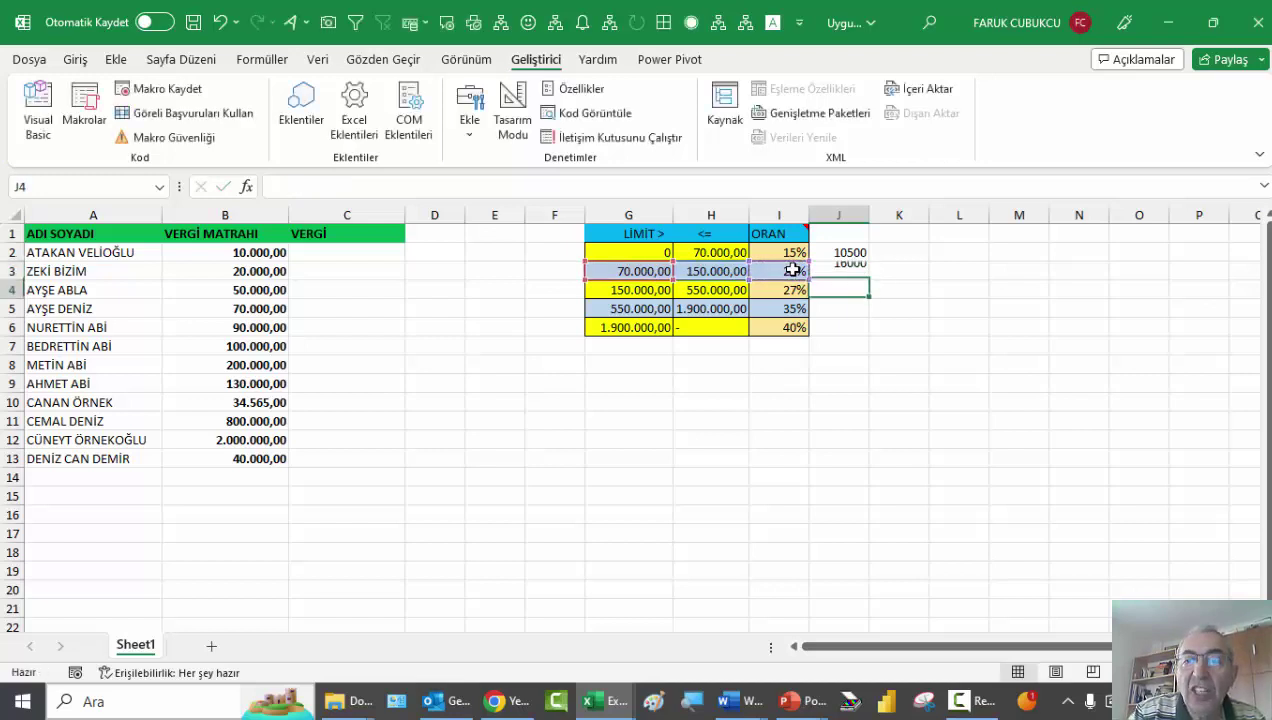
# Apply Comma number format to J2:J6 and widen column J
pyautogui.click(850, 271)
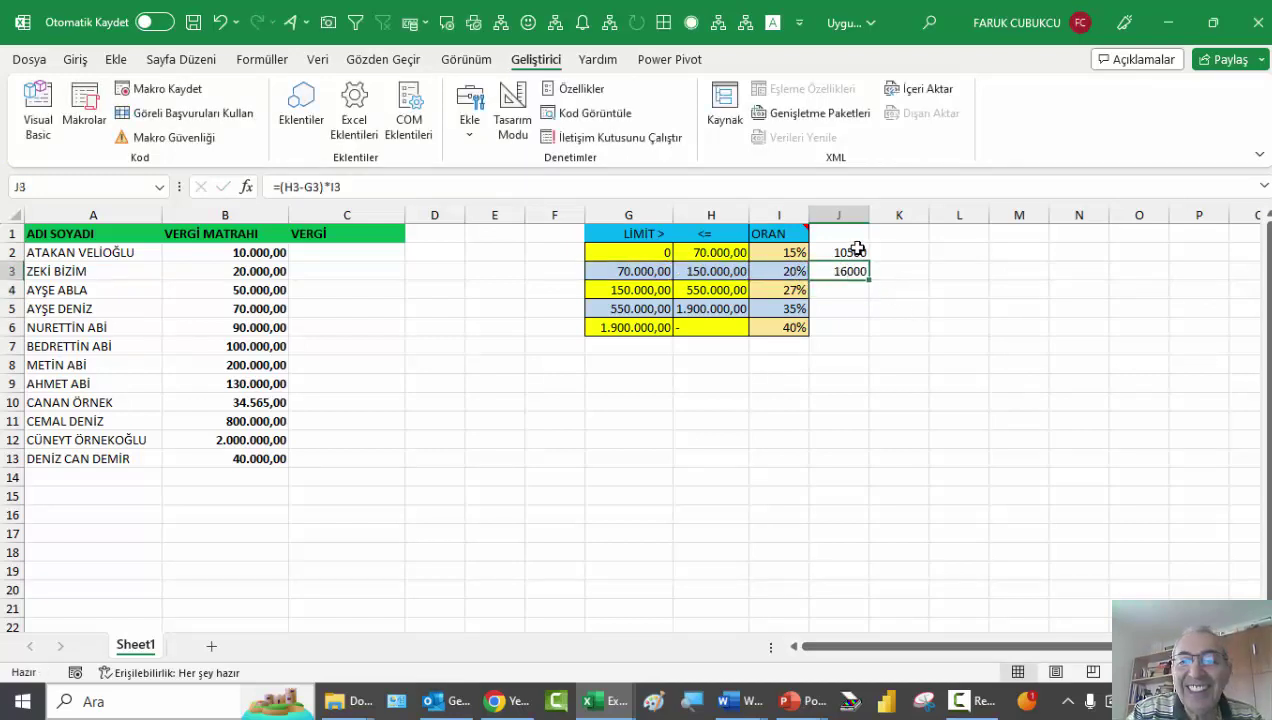
pyautogui.moveTo(851, 252); pyautogui.dragTo(842, 330)
pyautogui.hotkey('ctrl', 'shift', '1')
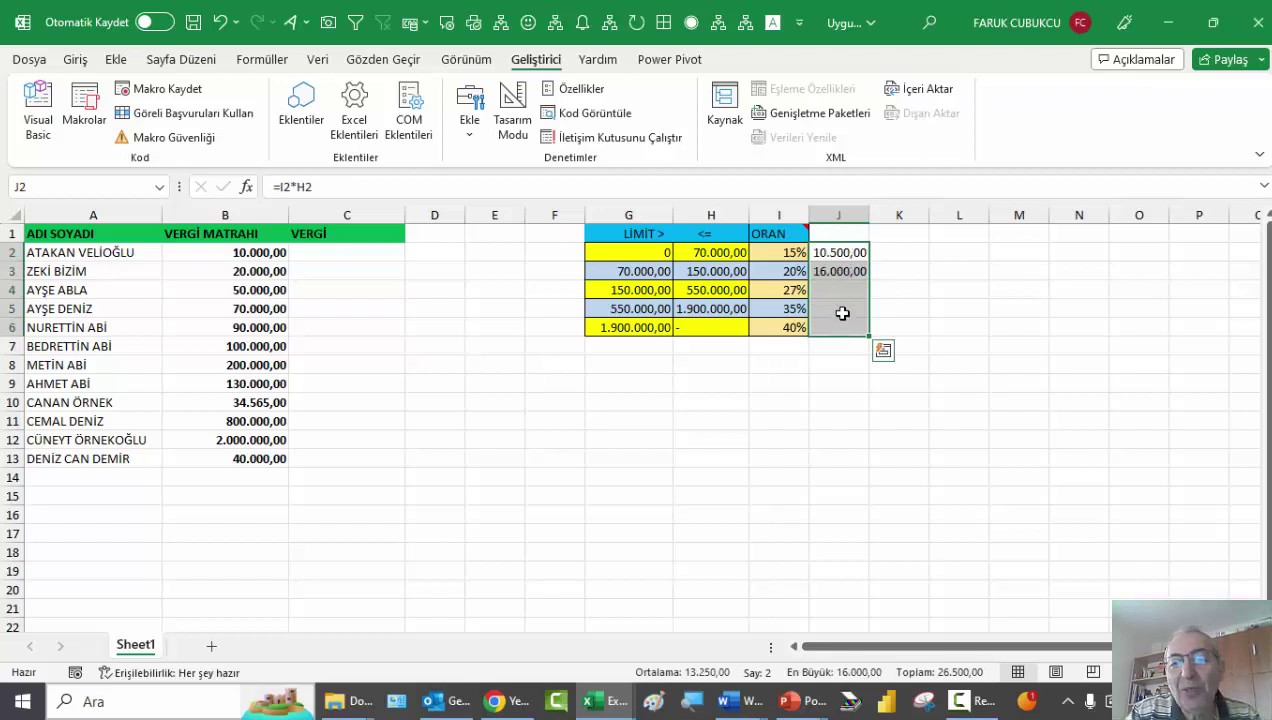
pyautogui.click(872, 224)
pyautogui.moveTo(872, 224); pyautogui.dragTo(895, 224)
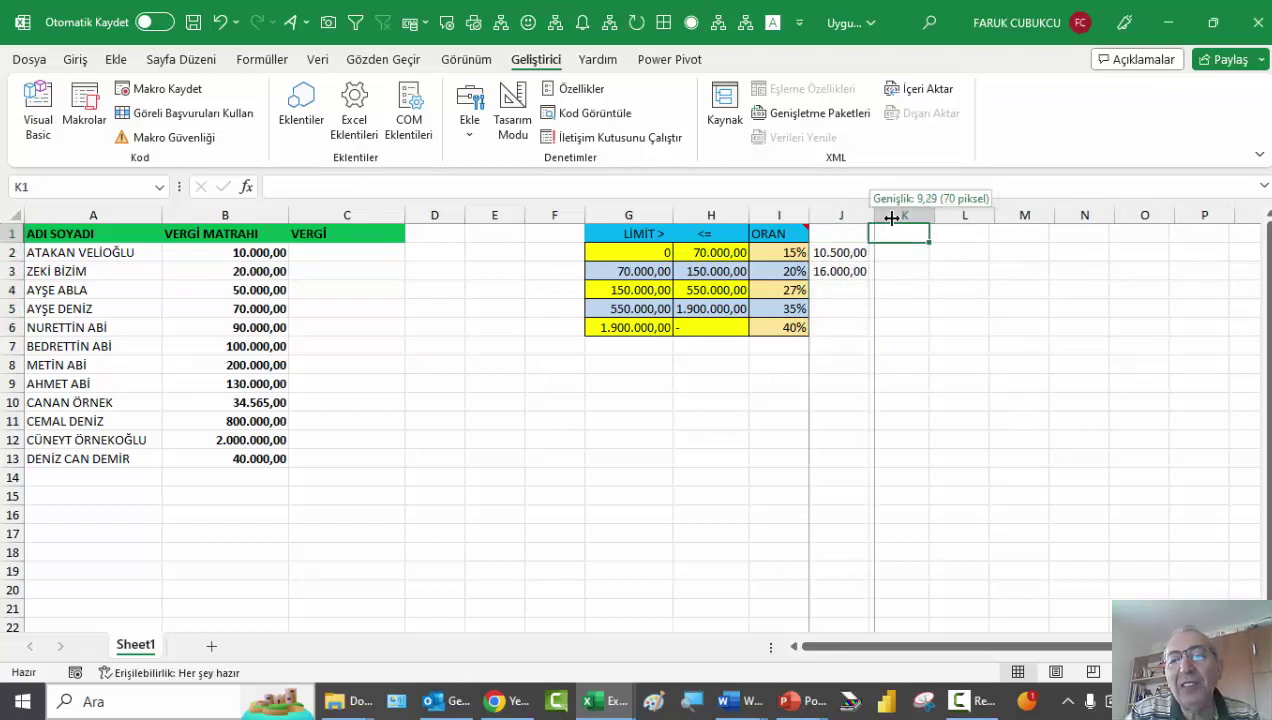
pyautogui.click(850, 252)
pyautogui.click(856, 270)
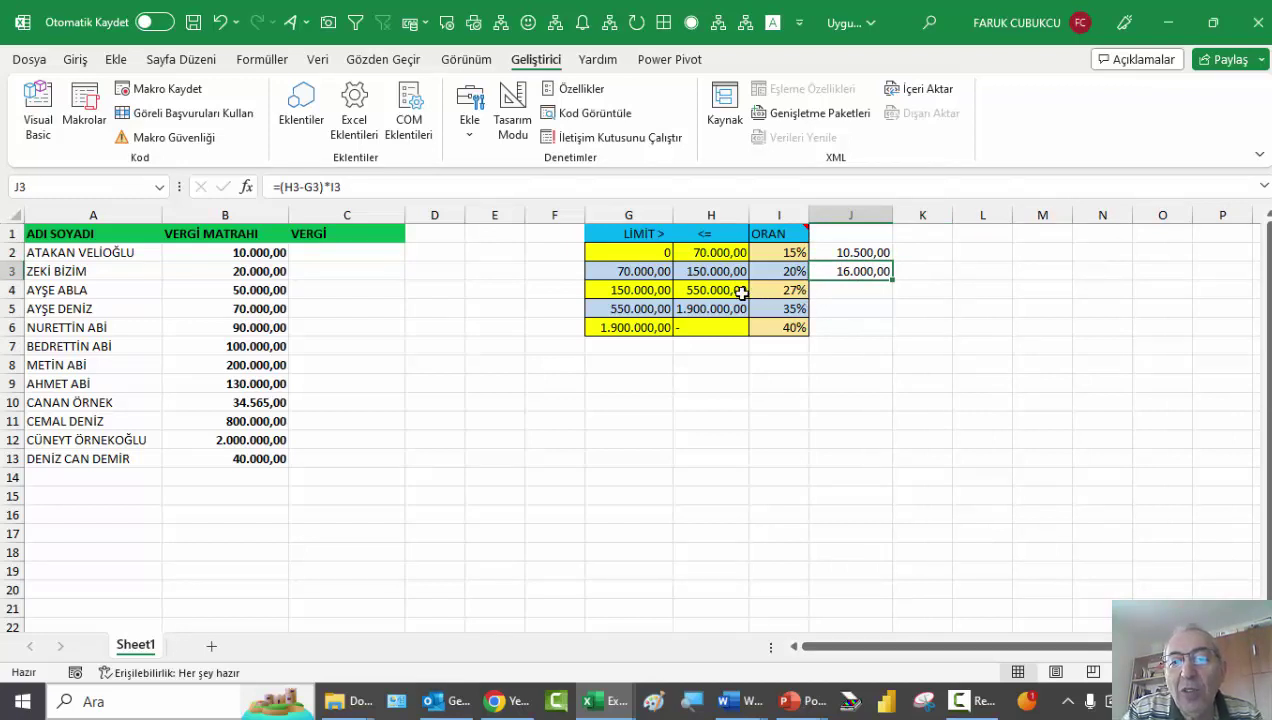
pyautogui.click(872, 254)
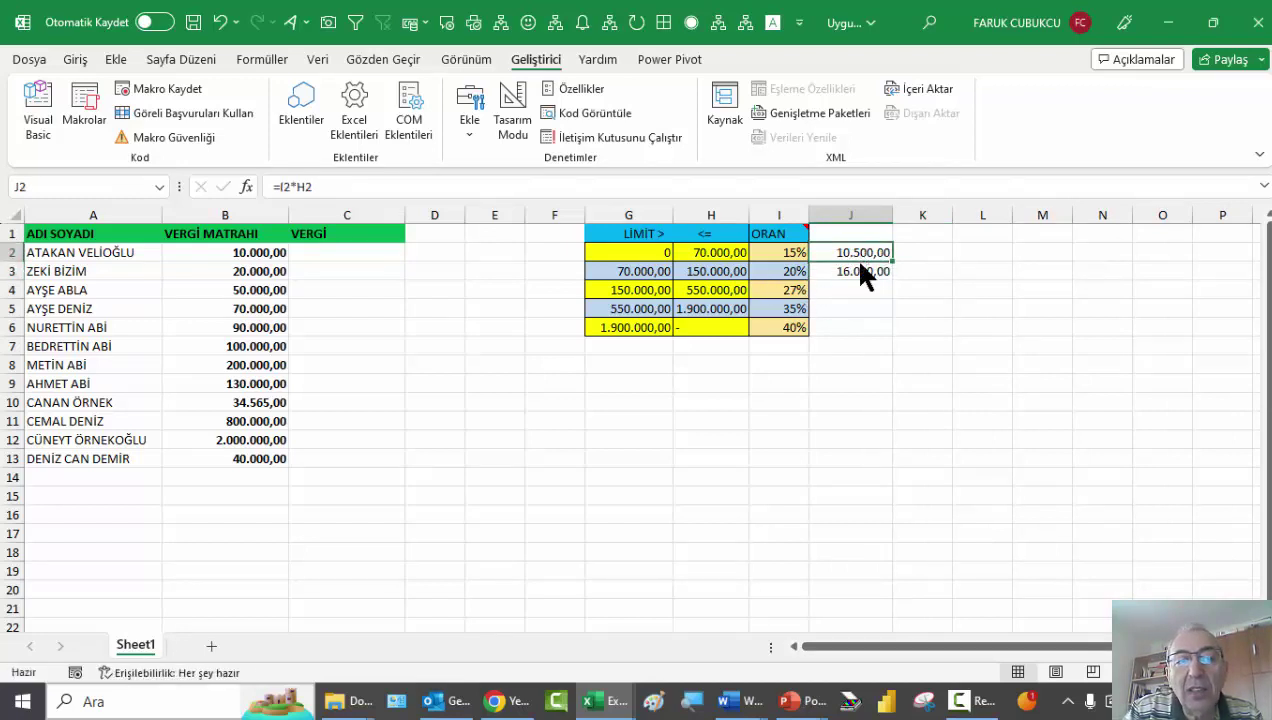
pyautogui.click(850, 270)
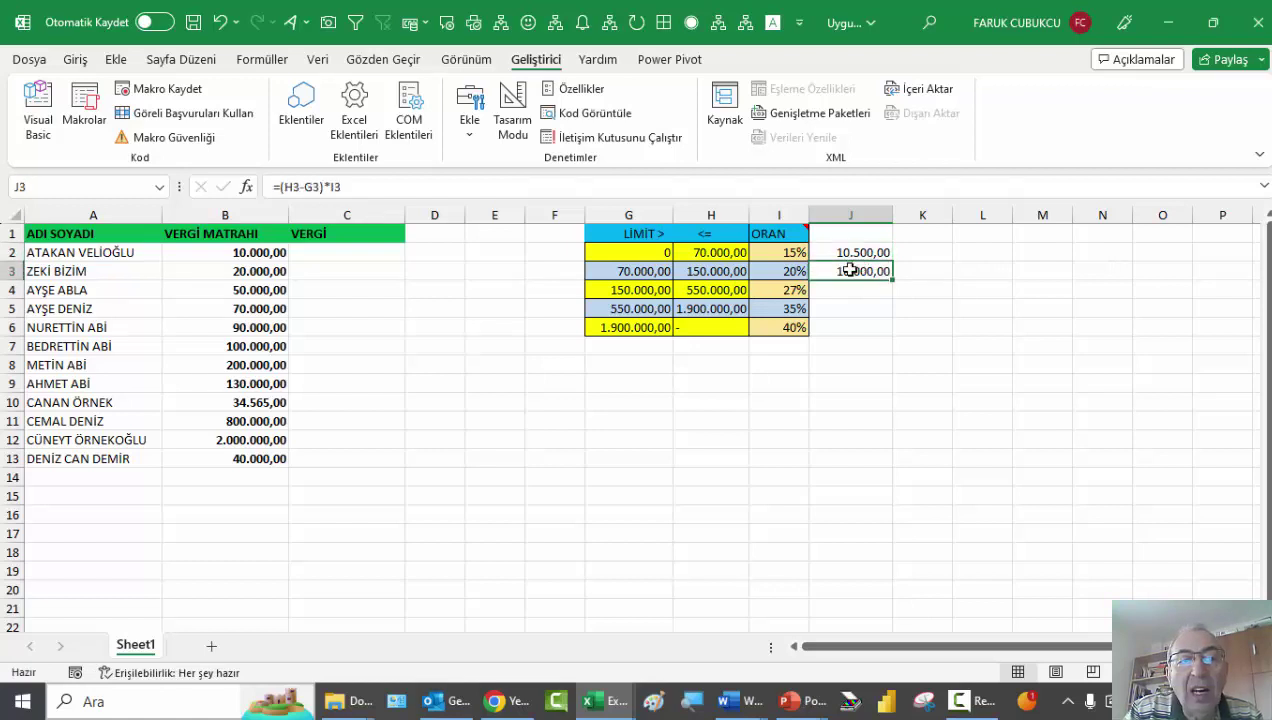
# Make J3 cumulative by adding J2: =(H3-G3)*I3+J2
pyautogui.doubleClick(849, 270)
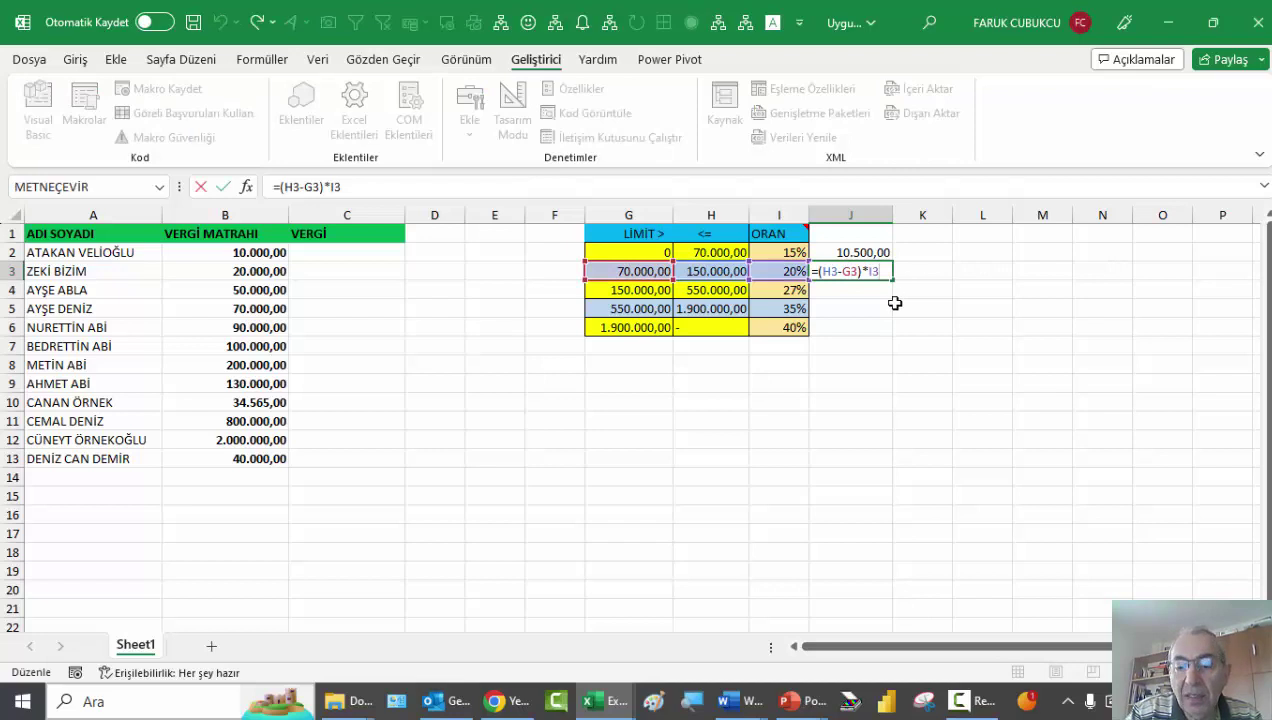
pyautogui.press('Return')
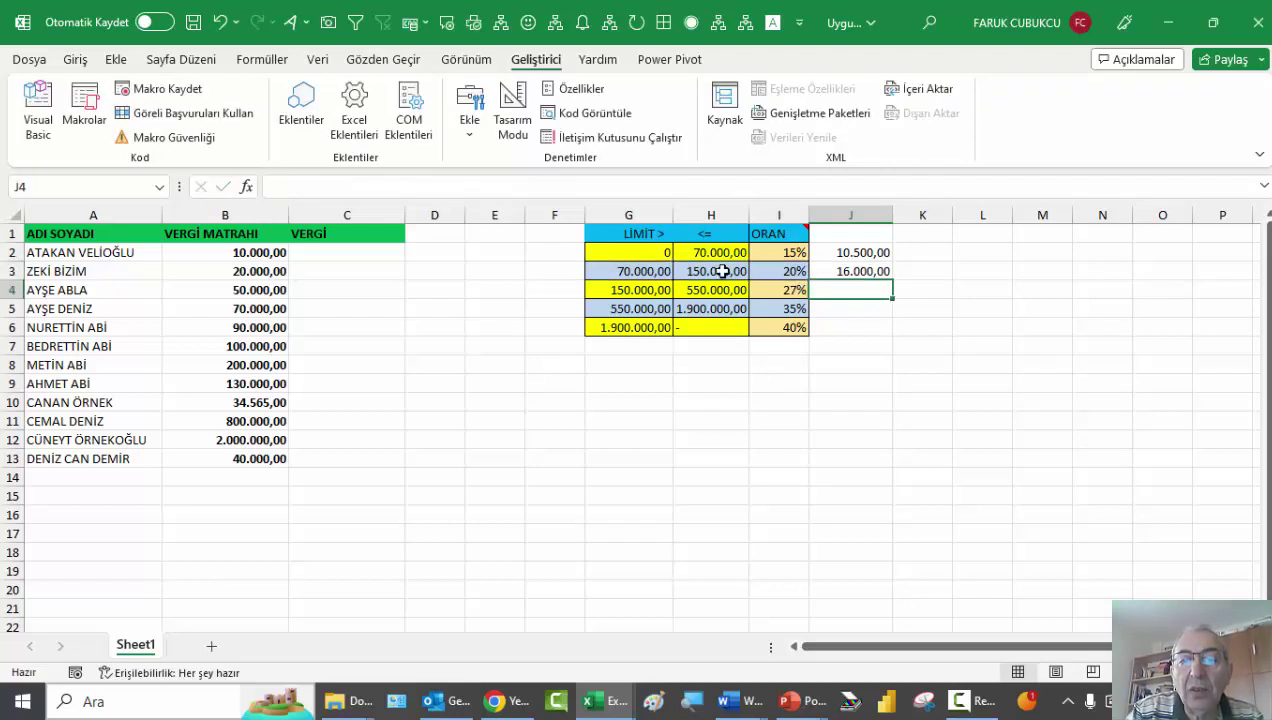
pyautogui.click(770, 271)
pyautogui.click(711, 271)
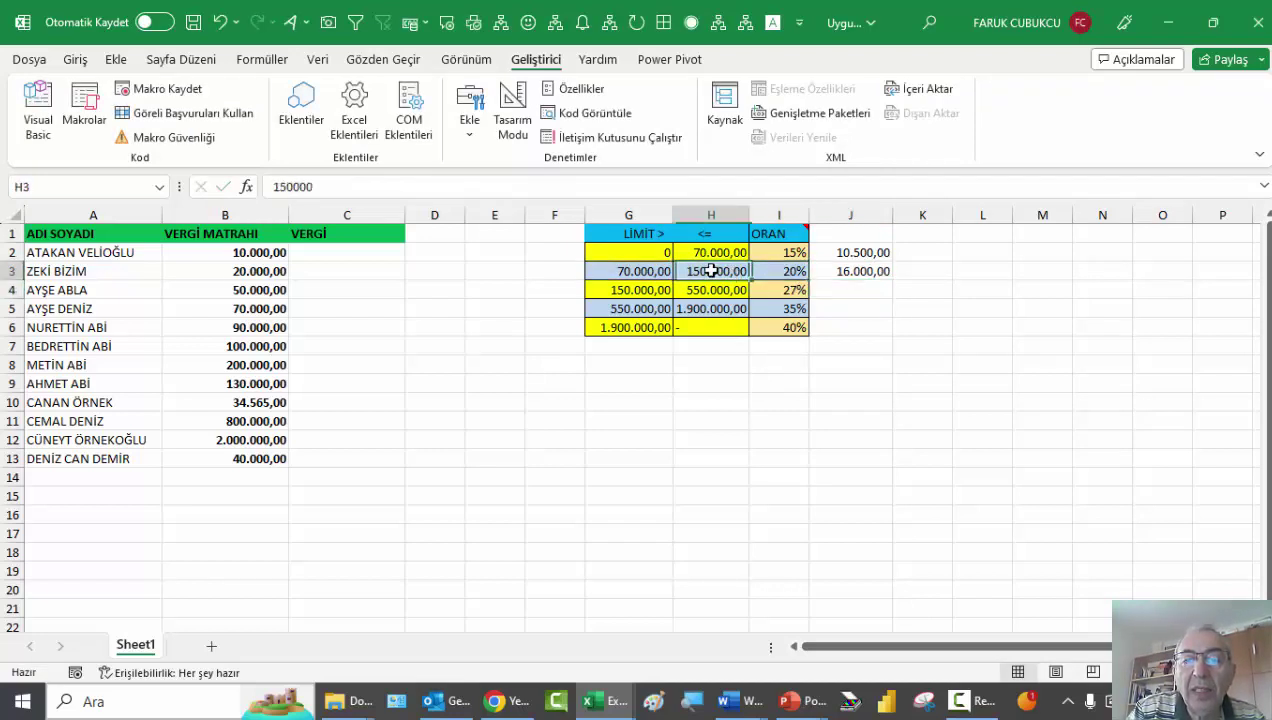
pyautogui.click(850, 271)
pyautogui.doubleClick(870, 271)
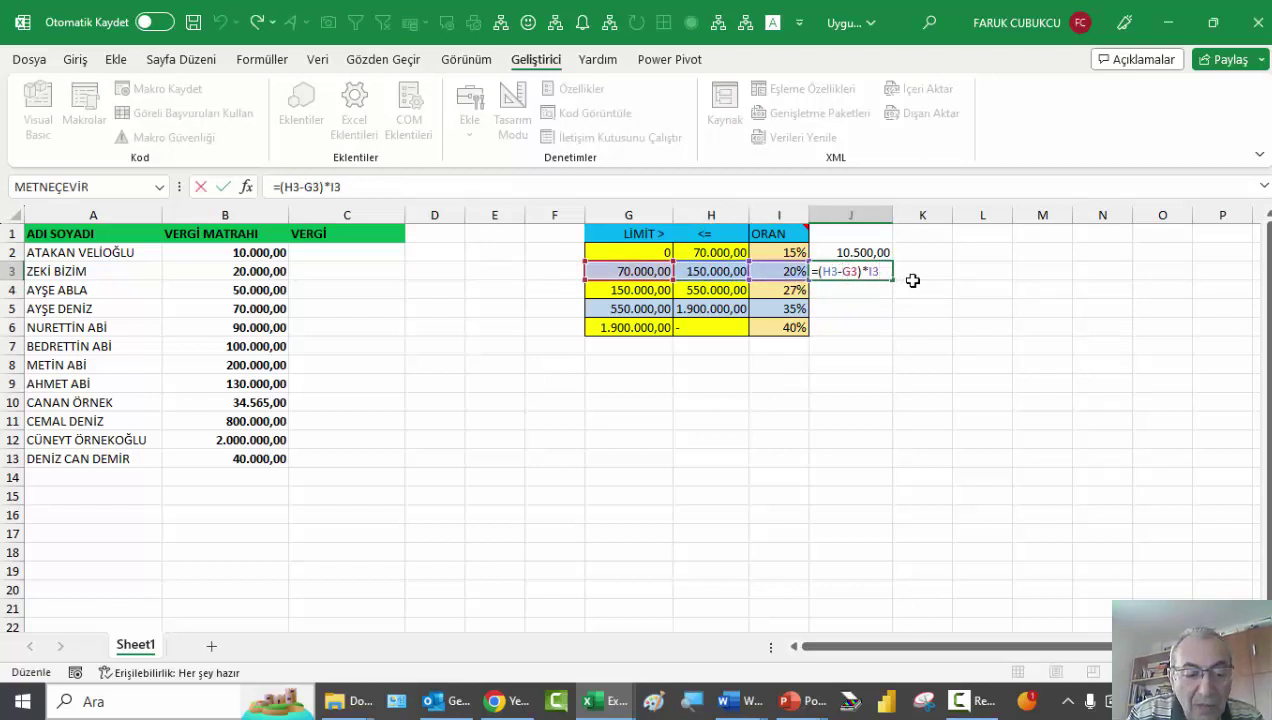
pyautogui.click(869, 250)
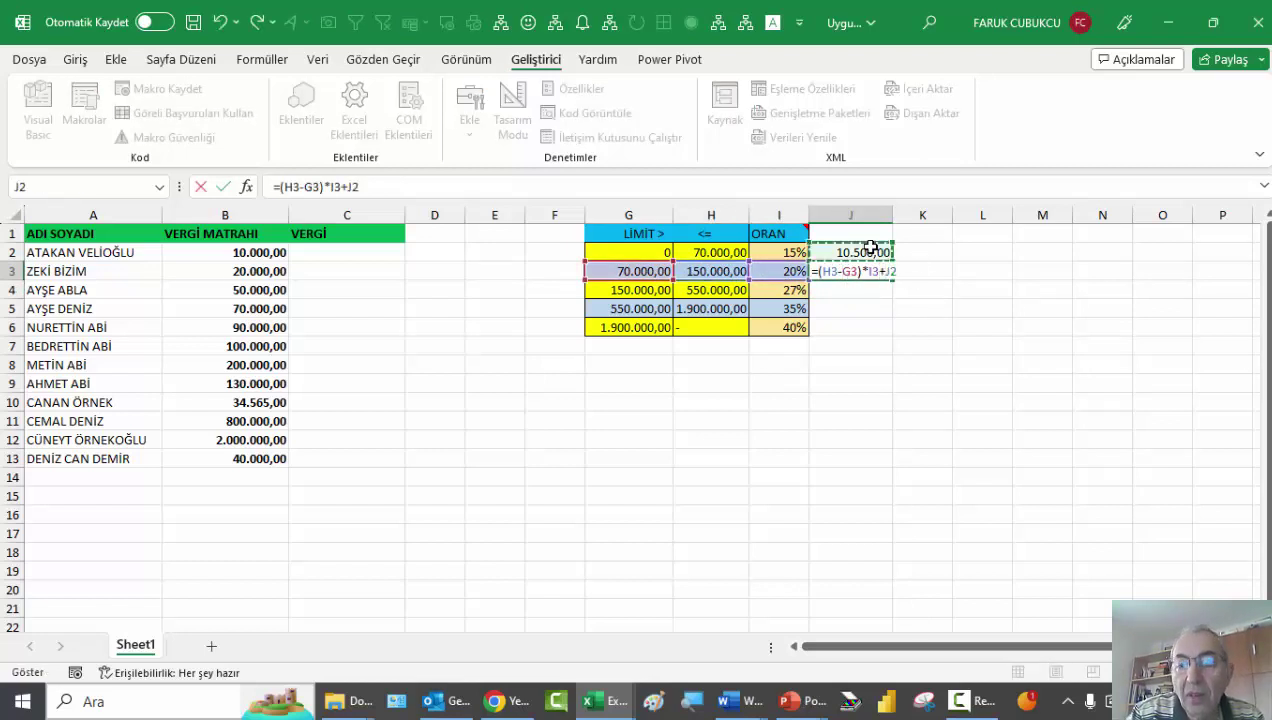
pyautogui.press('Return')
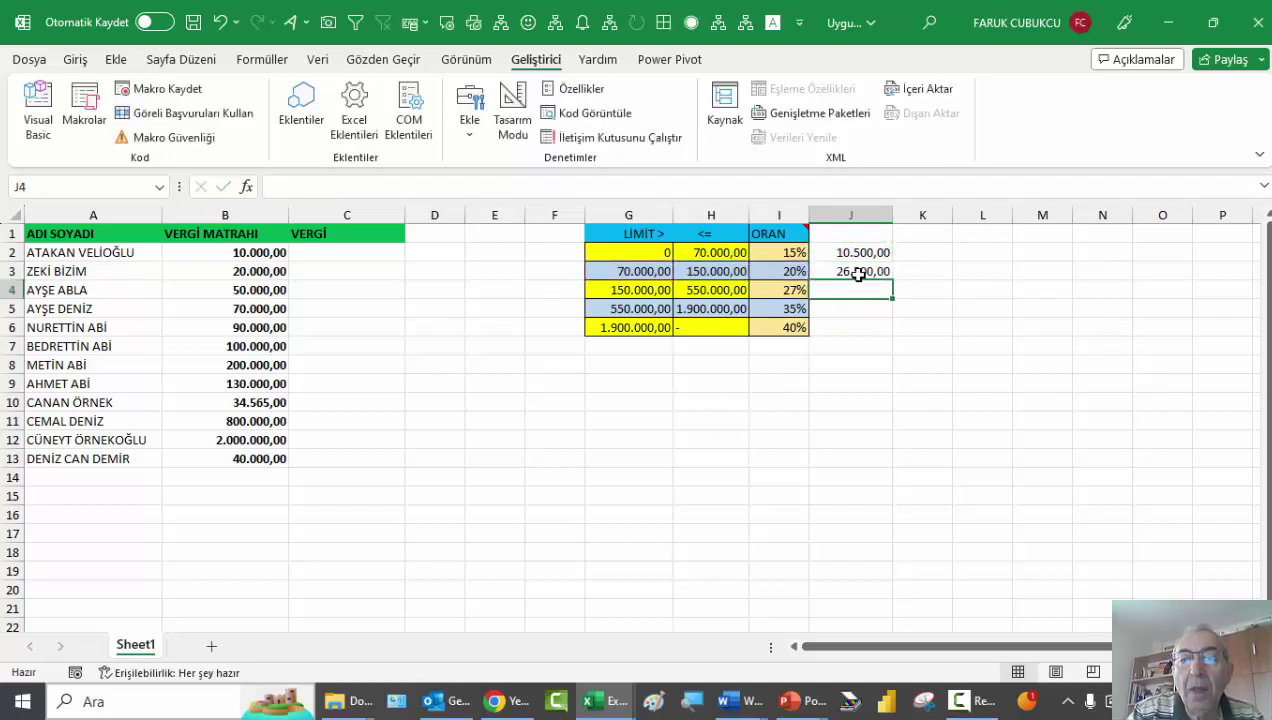
# Fill J3 down to J5, giving 134.500,00 and 607.000,00
pyautogui.click(856, 272)
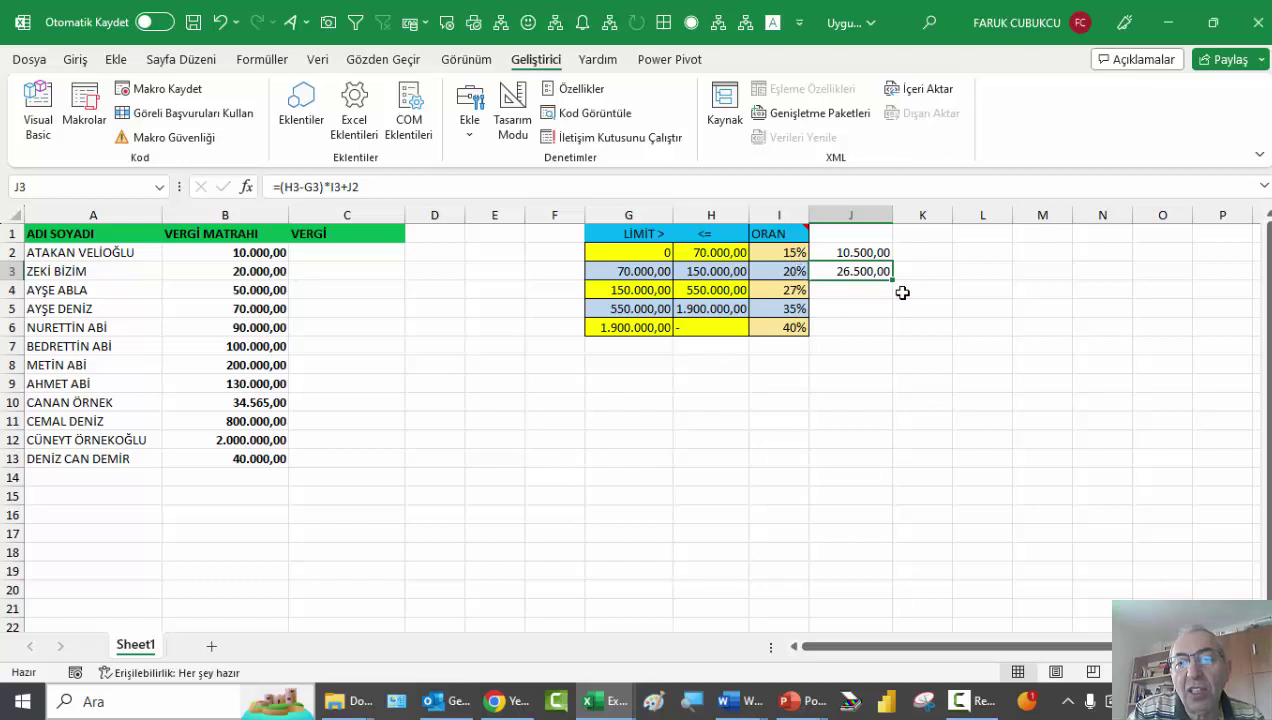
pyautogui.moveTo(893, 282); pyautogui.dragTo(893, 314)
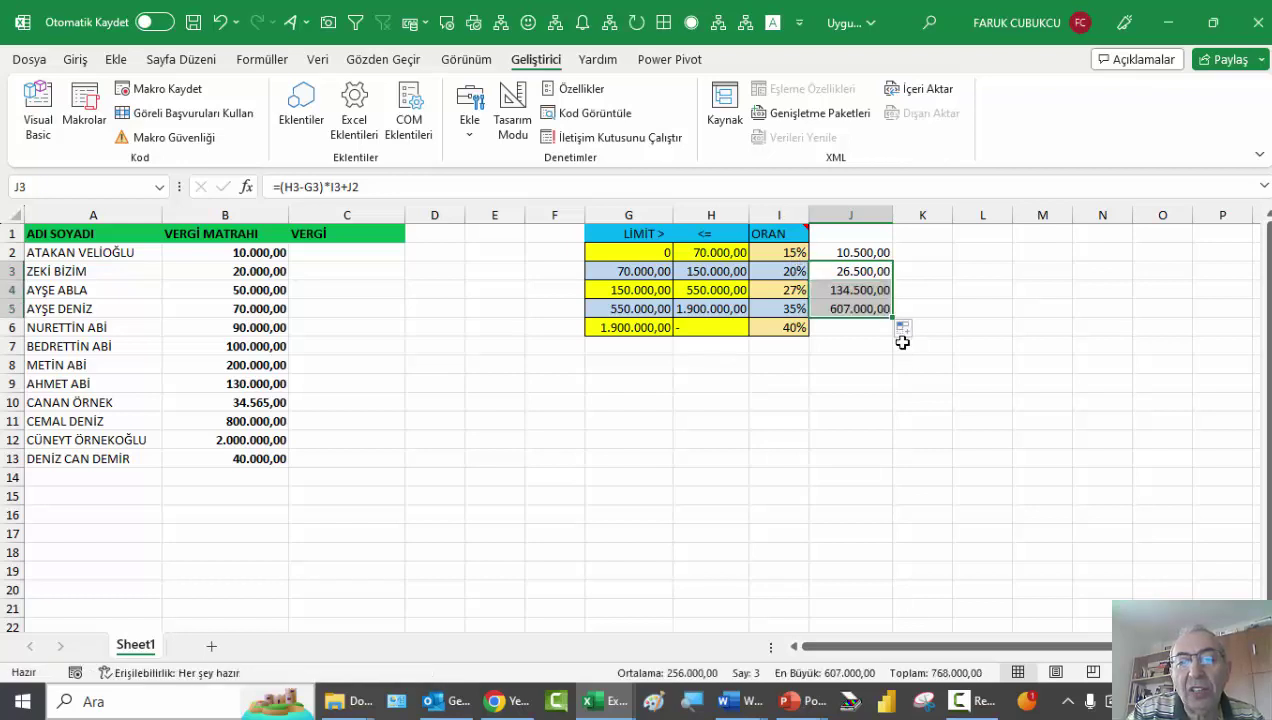
pyautogui.click(870, 302)
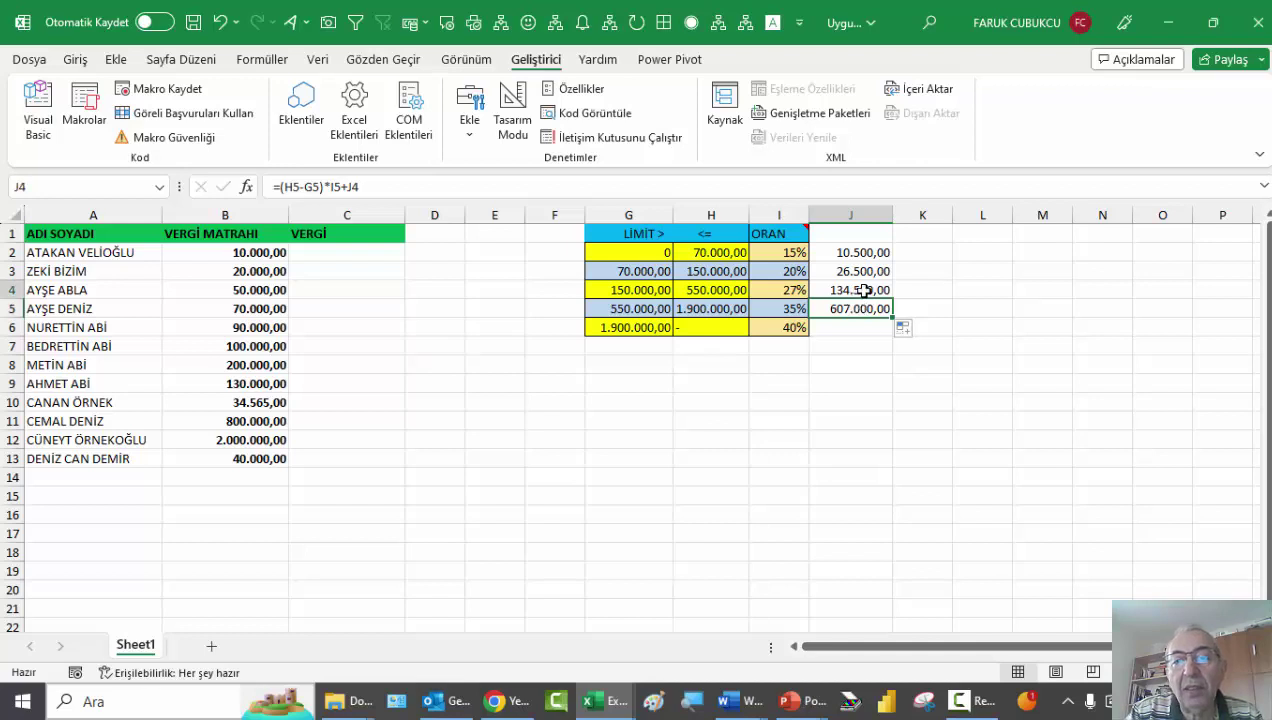
pyautogui.click(866, 288)
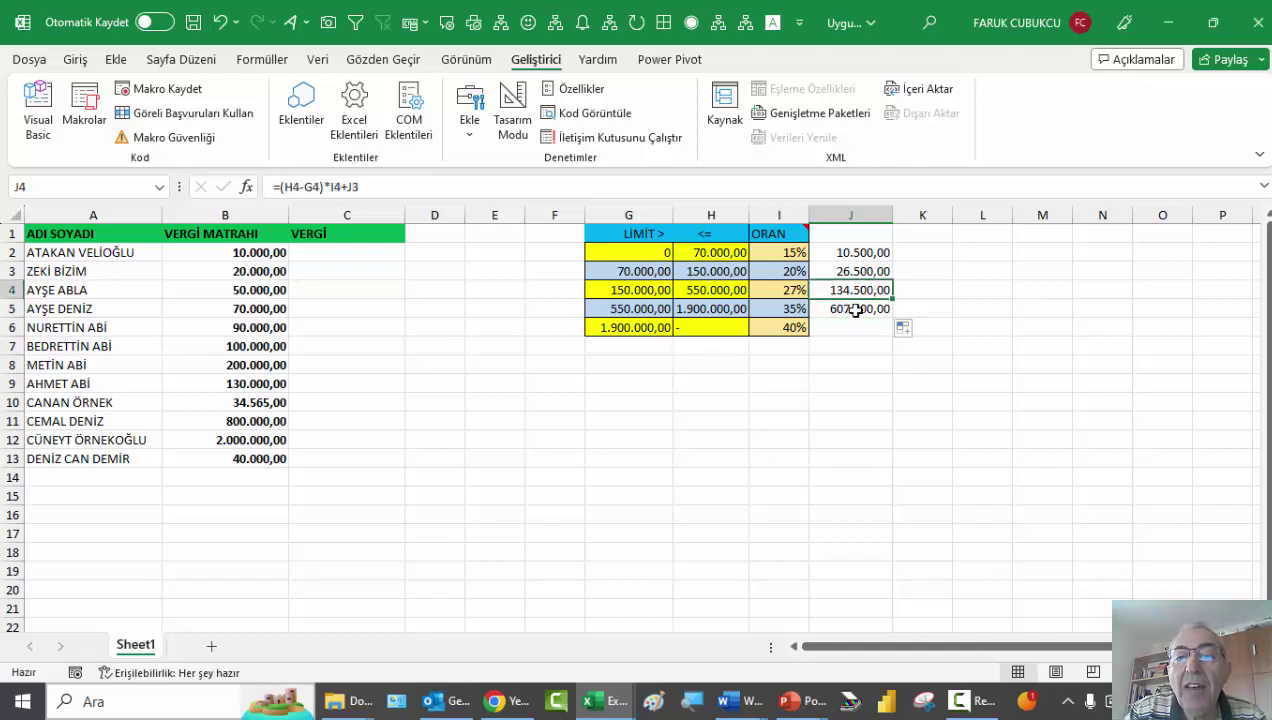
pyautogui.click(846, 270)
pyautogui.click(846, 253)
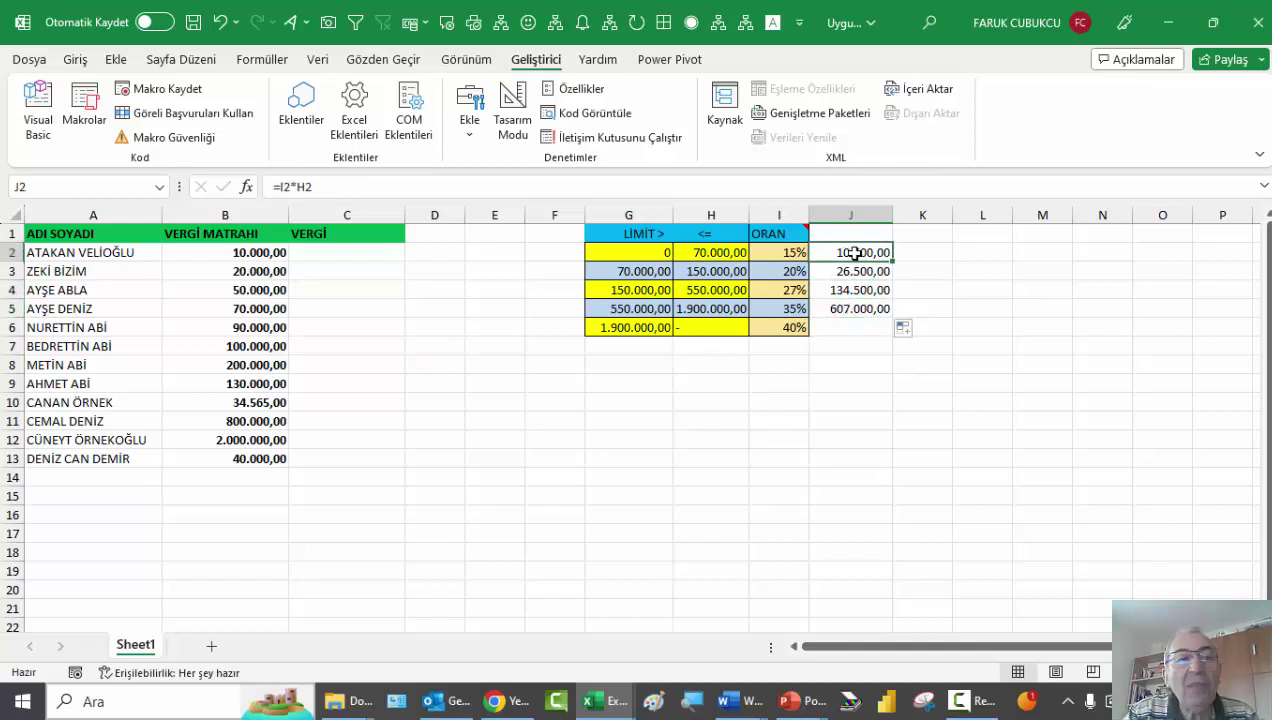
# Reopen the macro code editor and dismiss the compile error on the unfinished Case line
pyautogui.click(42, 105)
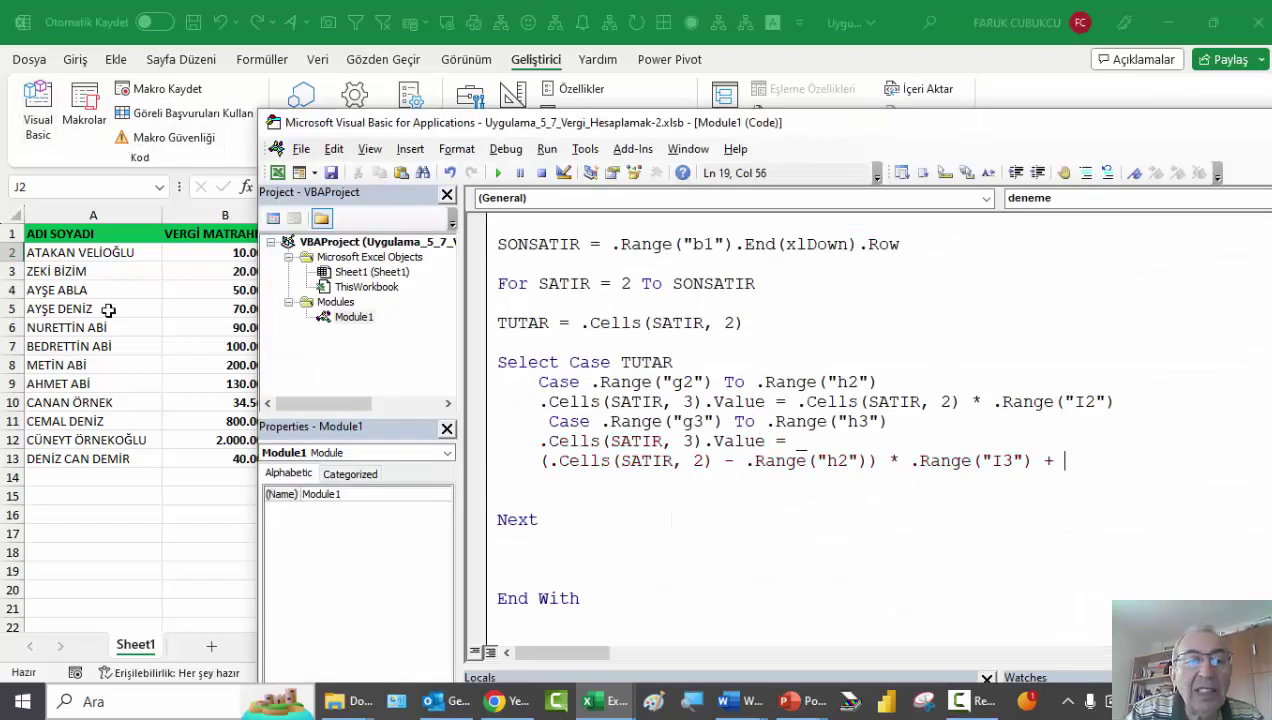
pyautogui.click(78, 287)
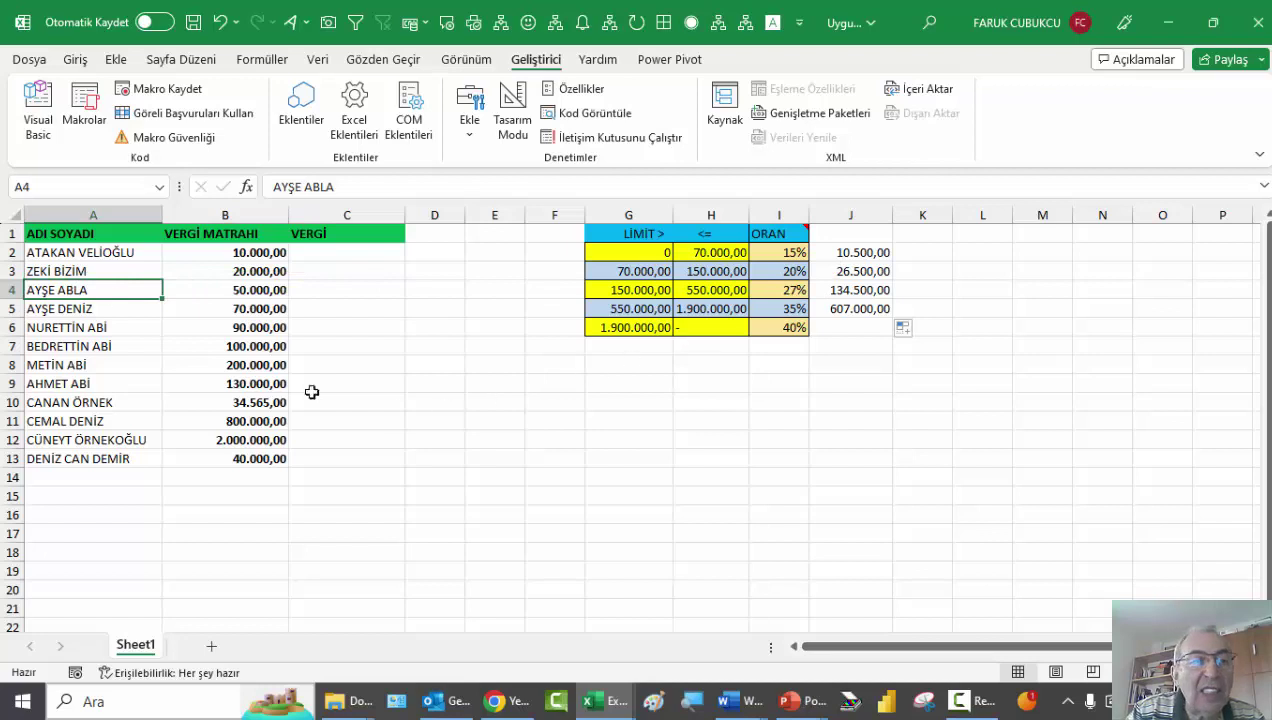
pyautogui.click(34, 140)
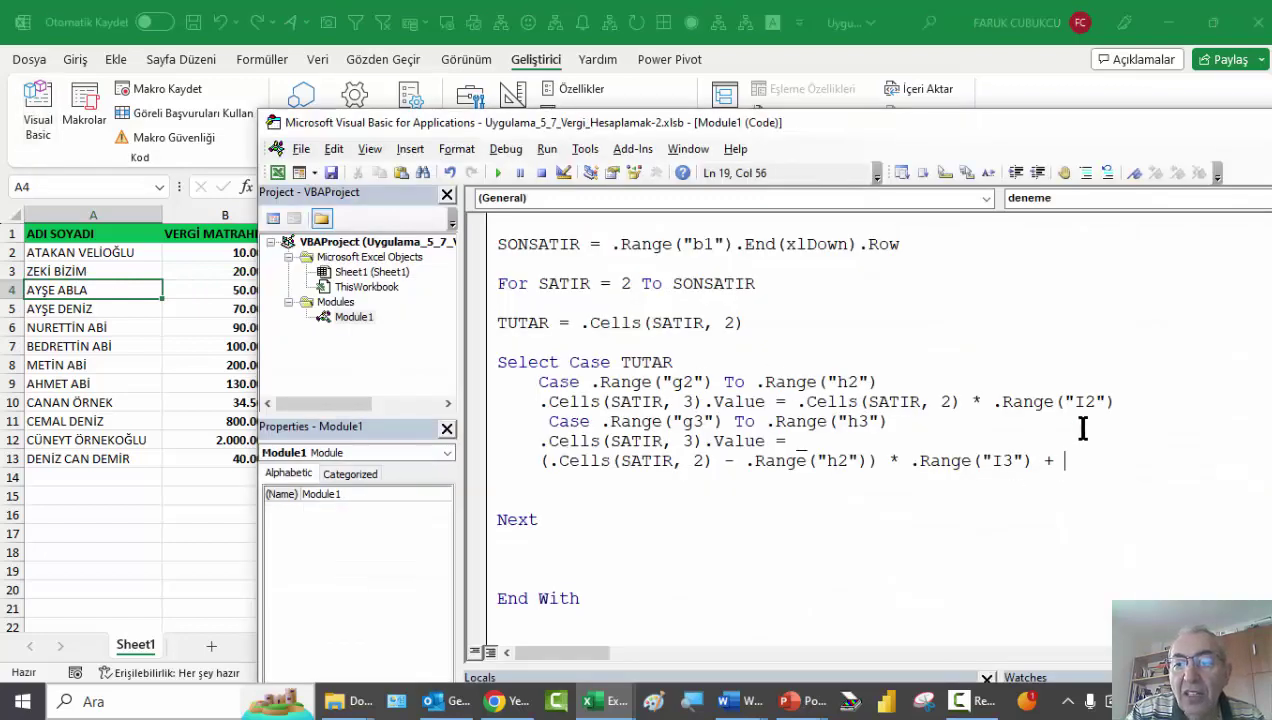
pyautogui.click(1120, 405)
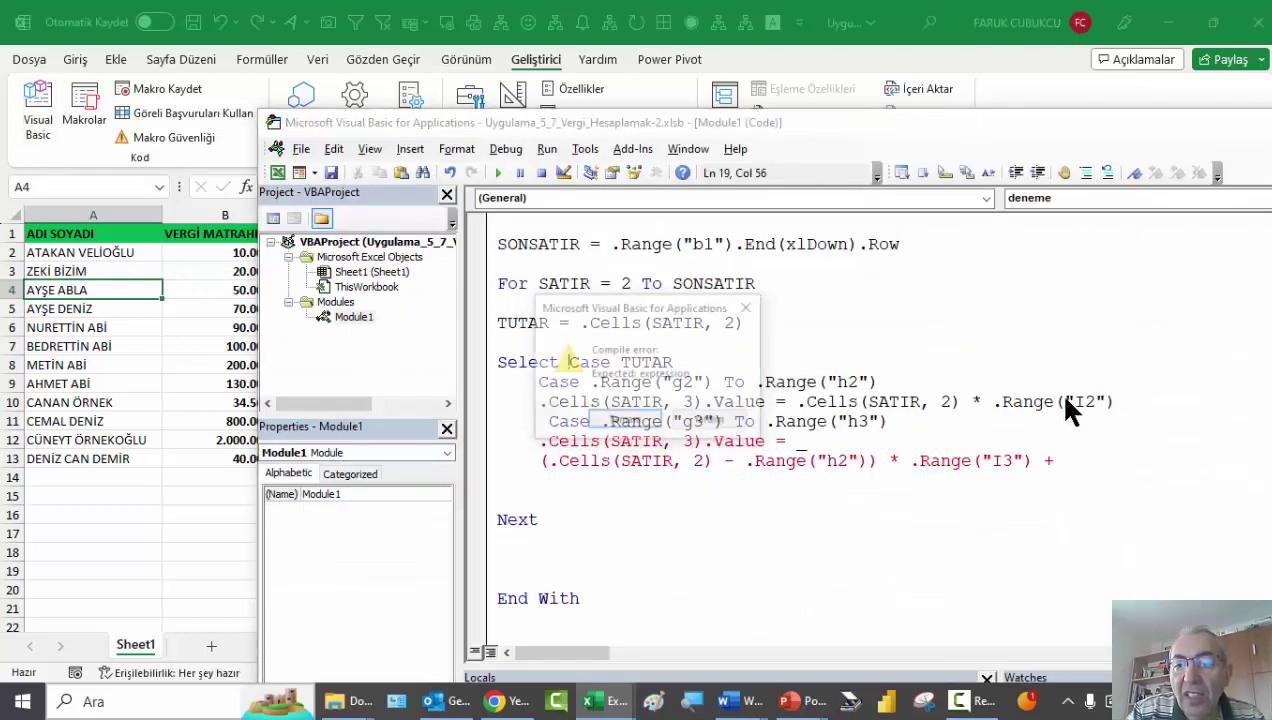
pyautogui.click(625, 420)
# Append + .Range("j2") to the end of the second Case formula
pyautogui.moveTo(994, 402); pyautogui.dragTo(1116, 402)
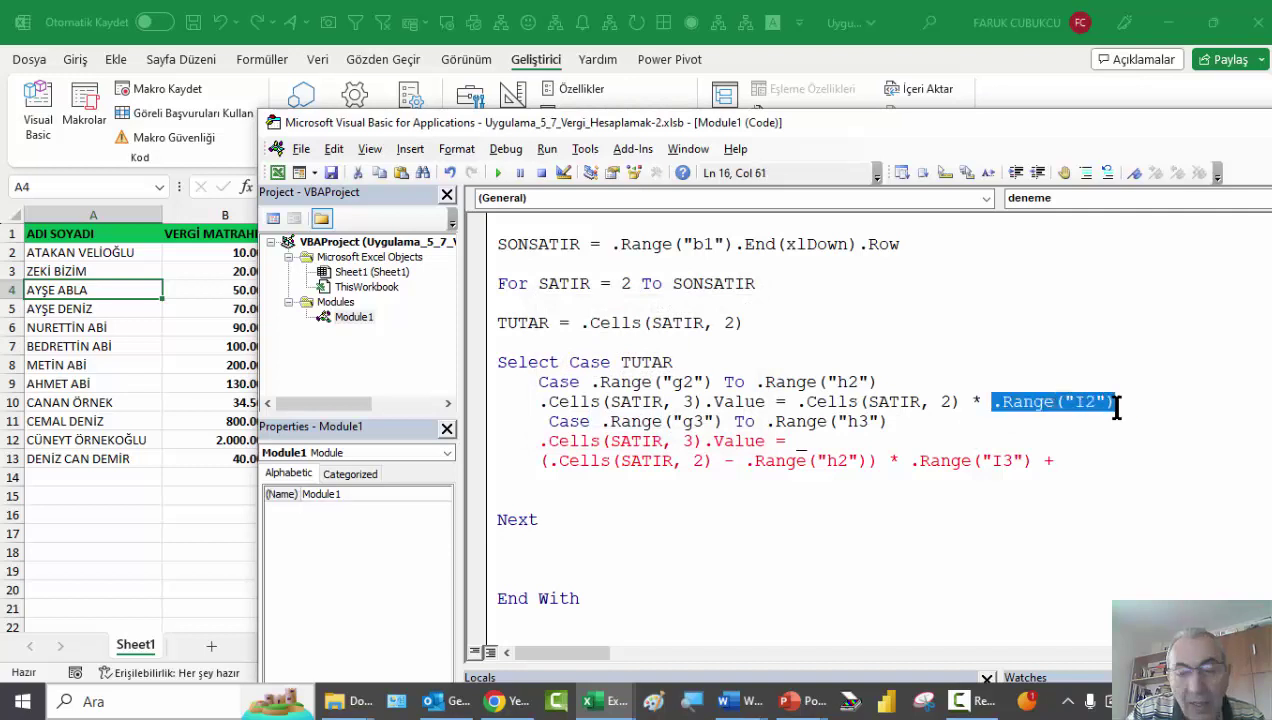
pyautogui.click(1091, 458)
pyautogui.hotkey('ctrl', 'space')
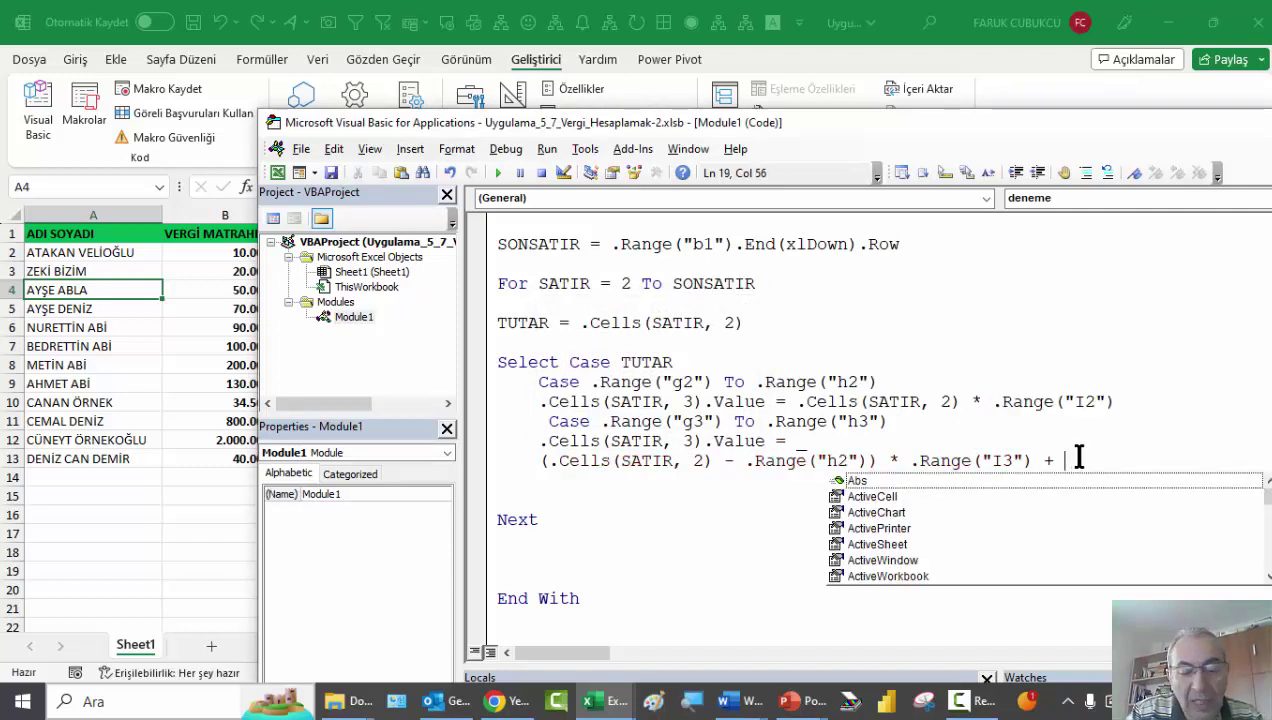
pyautogui.write('.Range("I2")')
pyautogui.click(1150, 460)
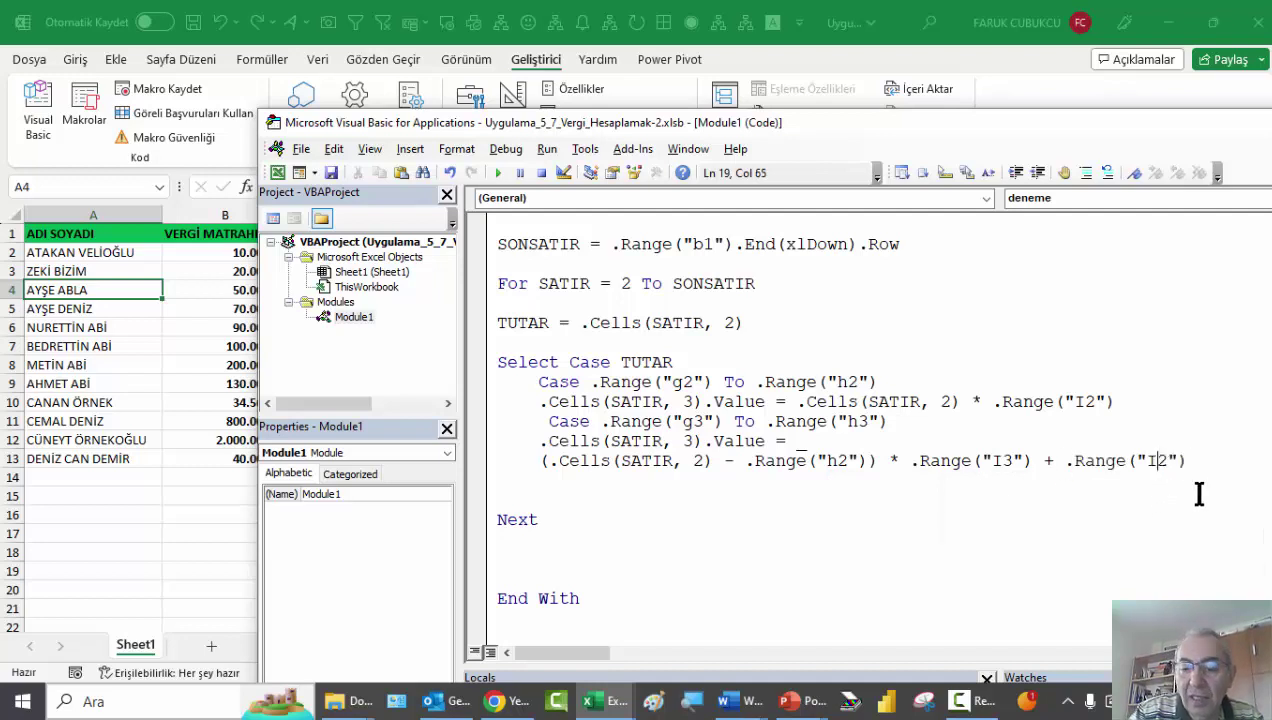
pyautogui.press('BackSpace')
pyautogui.write('j')
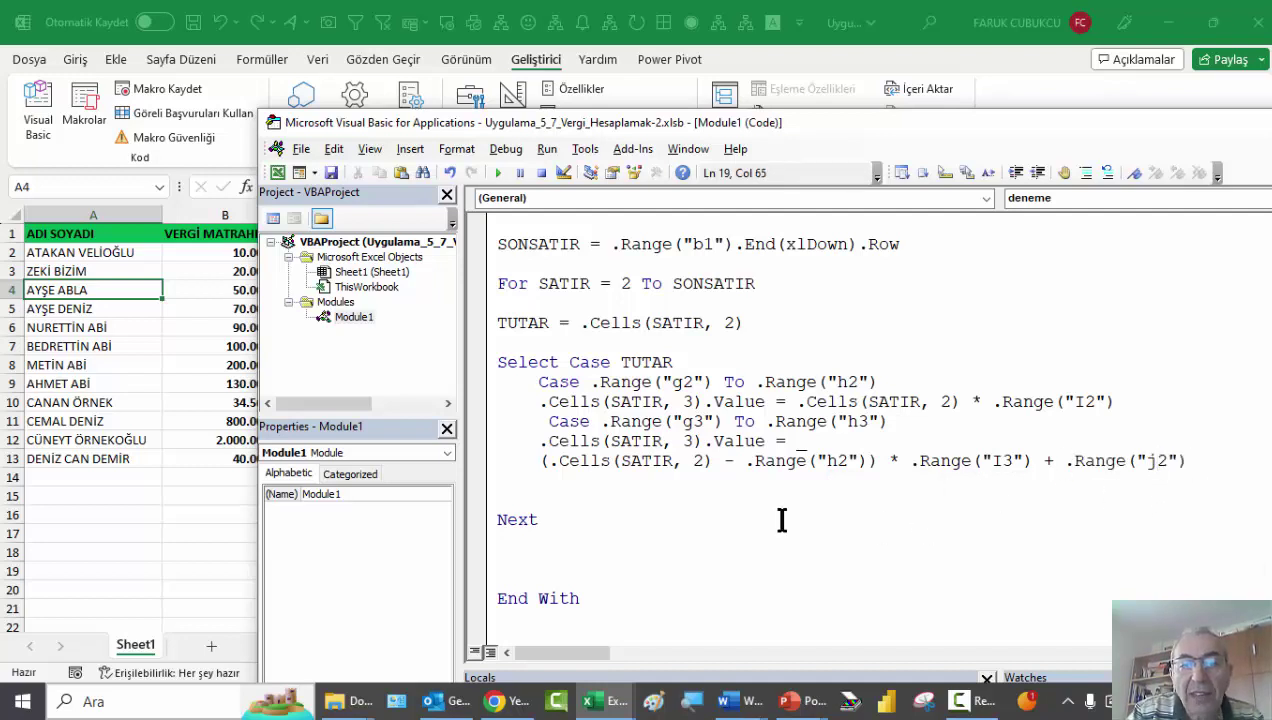
# Insert an End Select line above Next to close the Select Case block
pyautogui.click(635, 503)
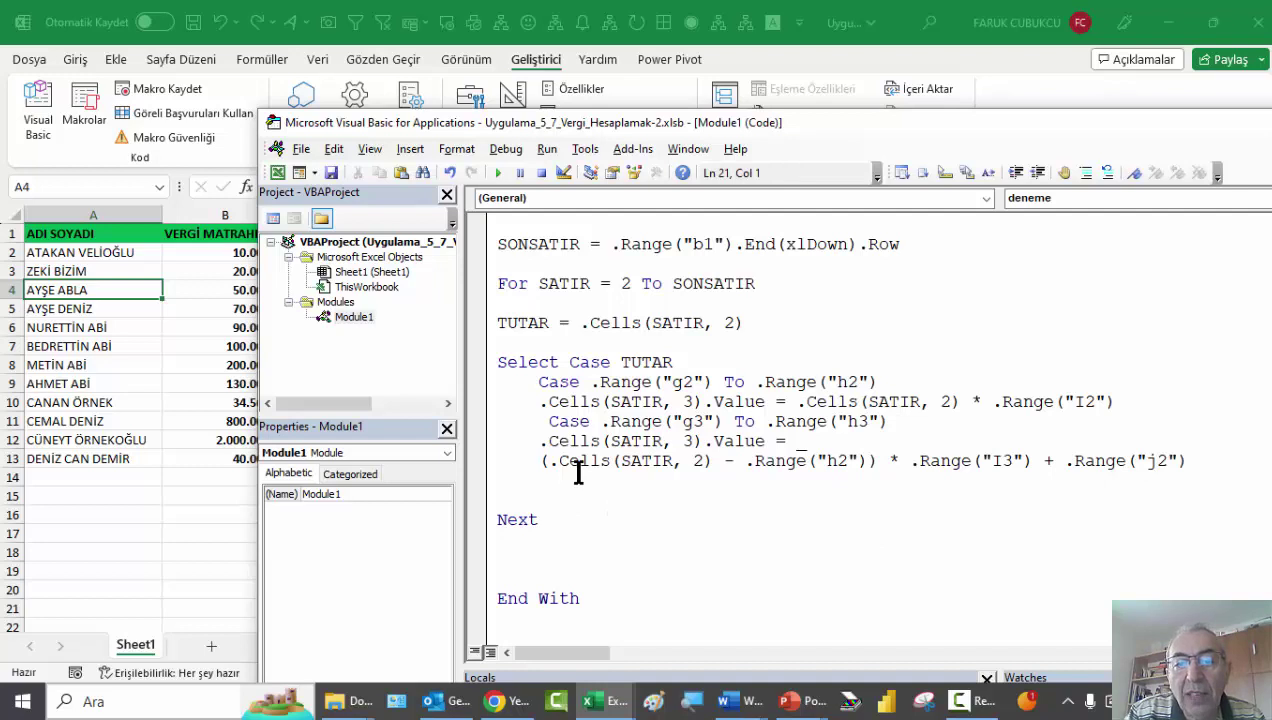
pyautogui.moveTo(538, 382); pyautogui.dragTo(1148, 397)
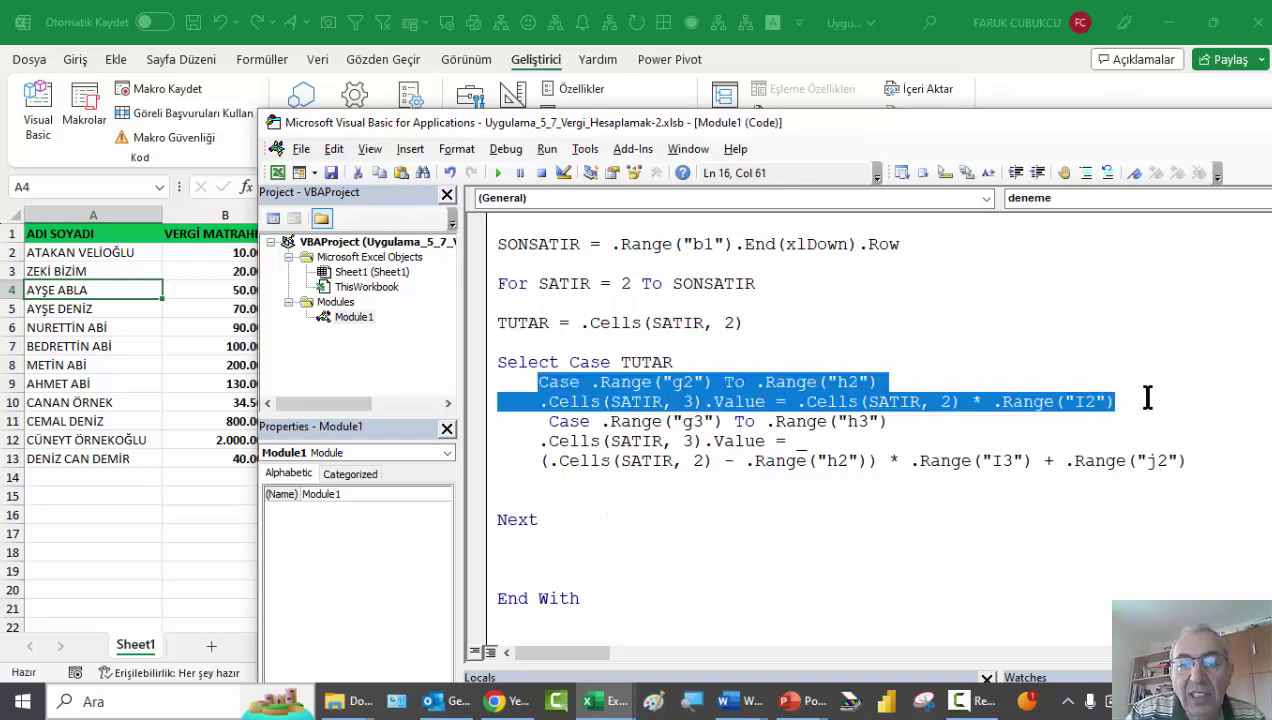
pyautogui.click(521, 500)
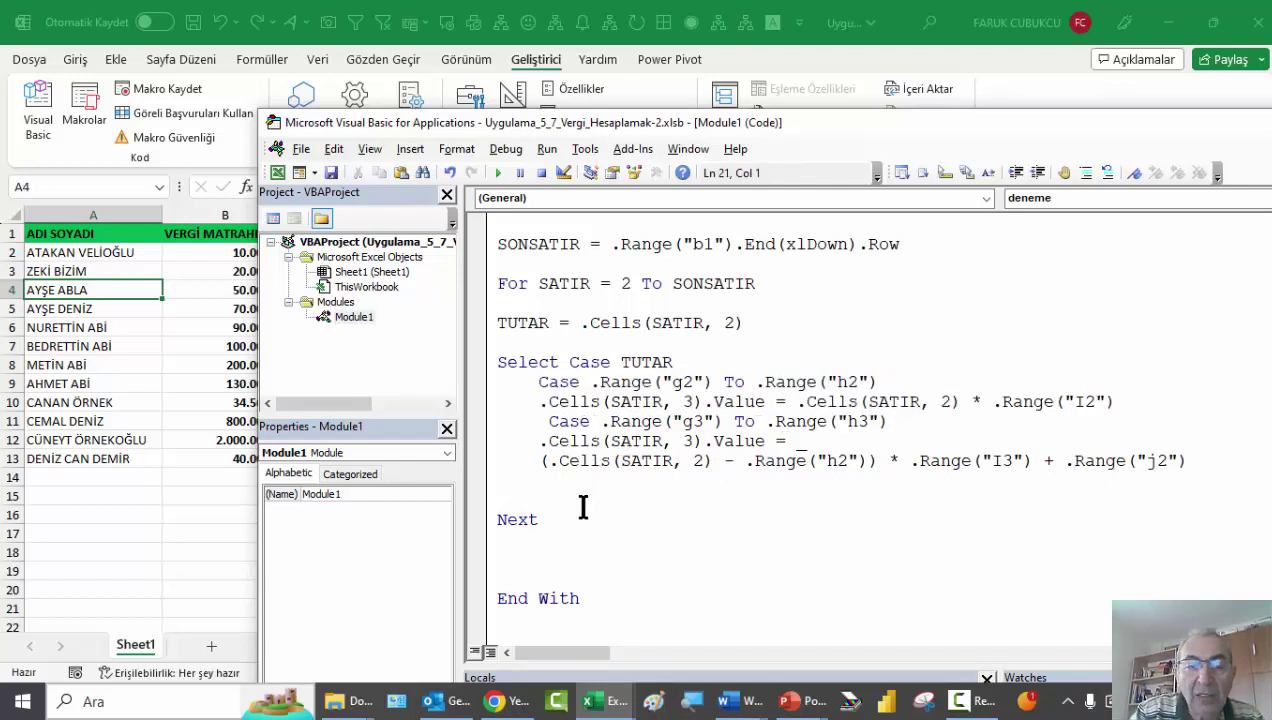
pyautogui.press('Return')
pyautogui.press('Return')
pyautogui.press('Return')
pyautogui.press('Return')
pyautogui.write('End Selec')
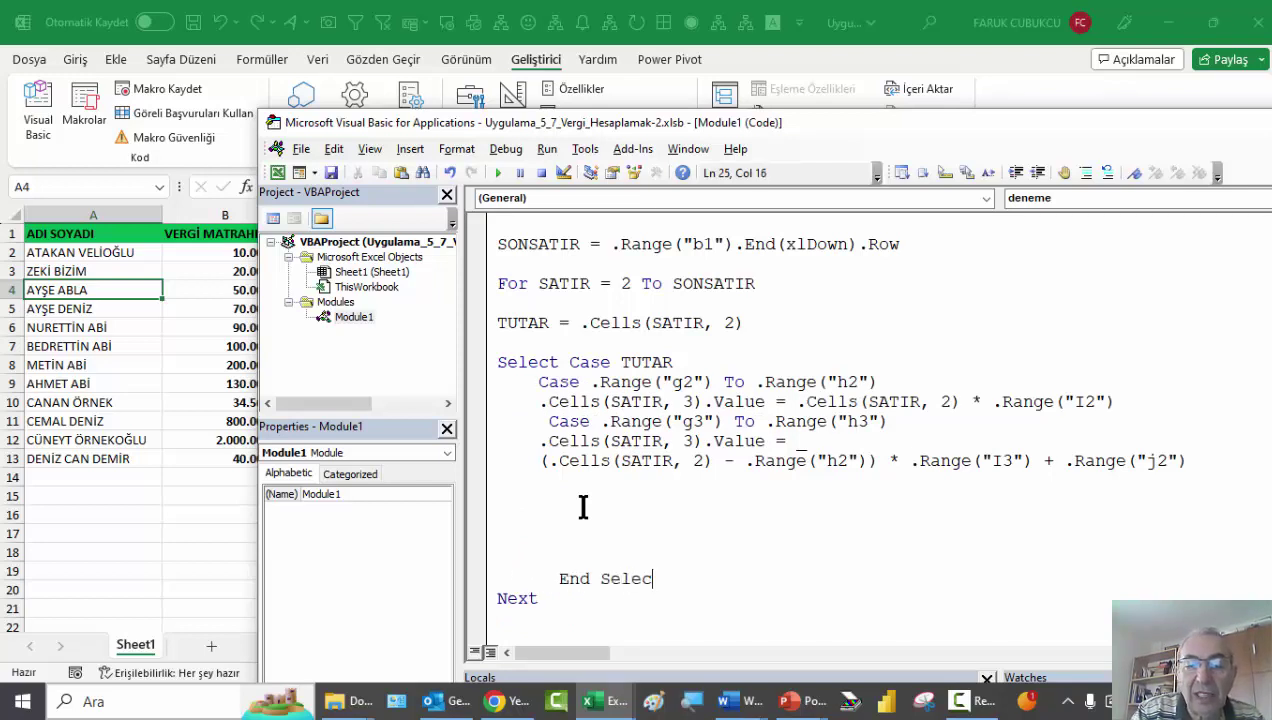
pyautogui.write('t')
pyautogui.press('Return')
pyautogui.scroll(1, 588, 500)
pyautogui.click(577, 556)
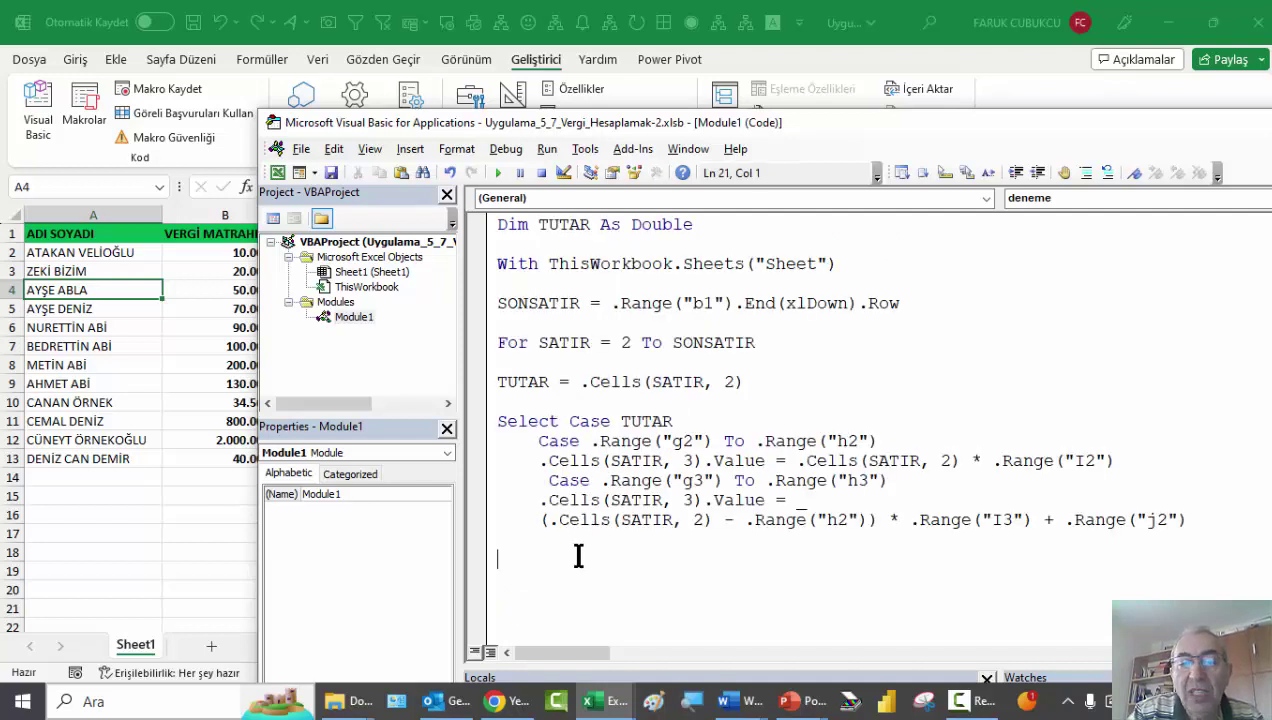
pyautogui.scroll(-2, 585, 530)
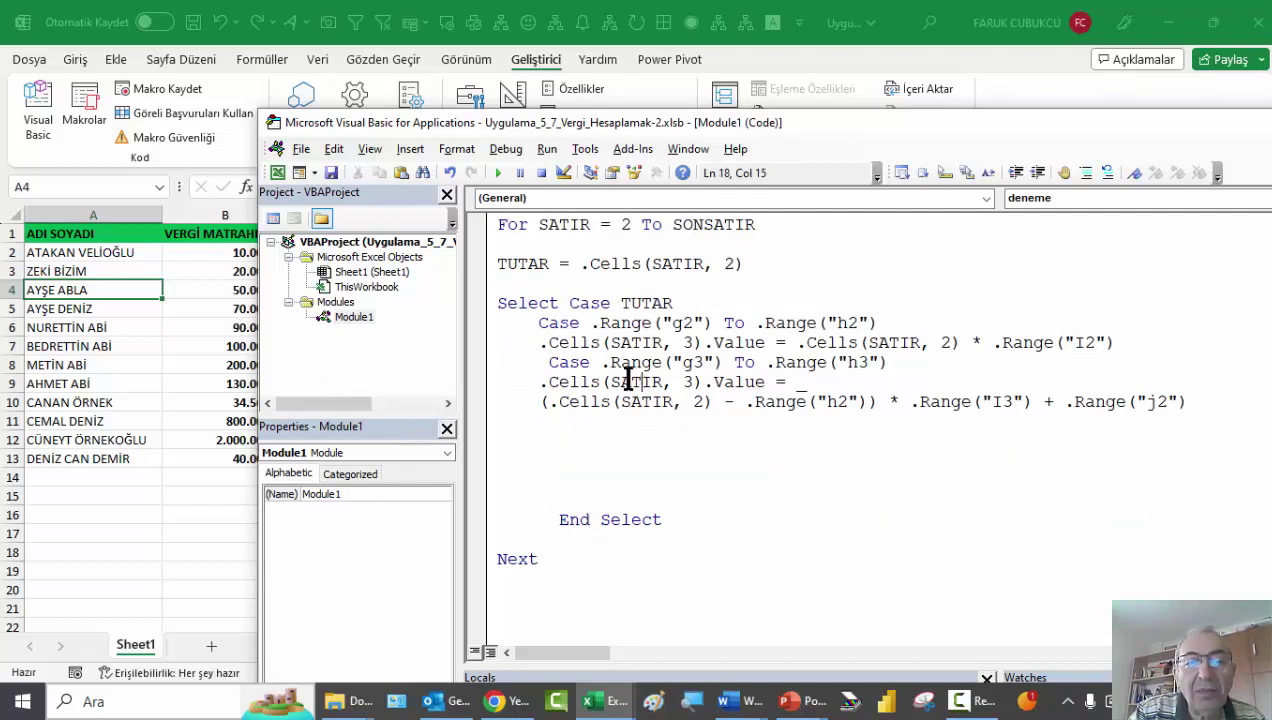
# Run the macro, debug the subscript error, and change the sheet name "Sheet" to "Sheet1"
pyautogui.click(497, 171)
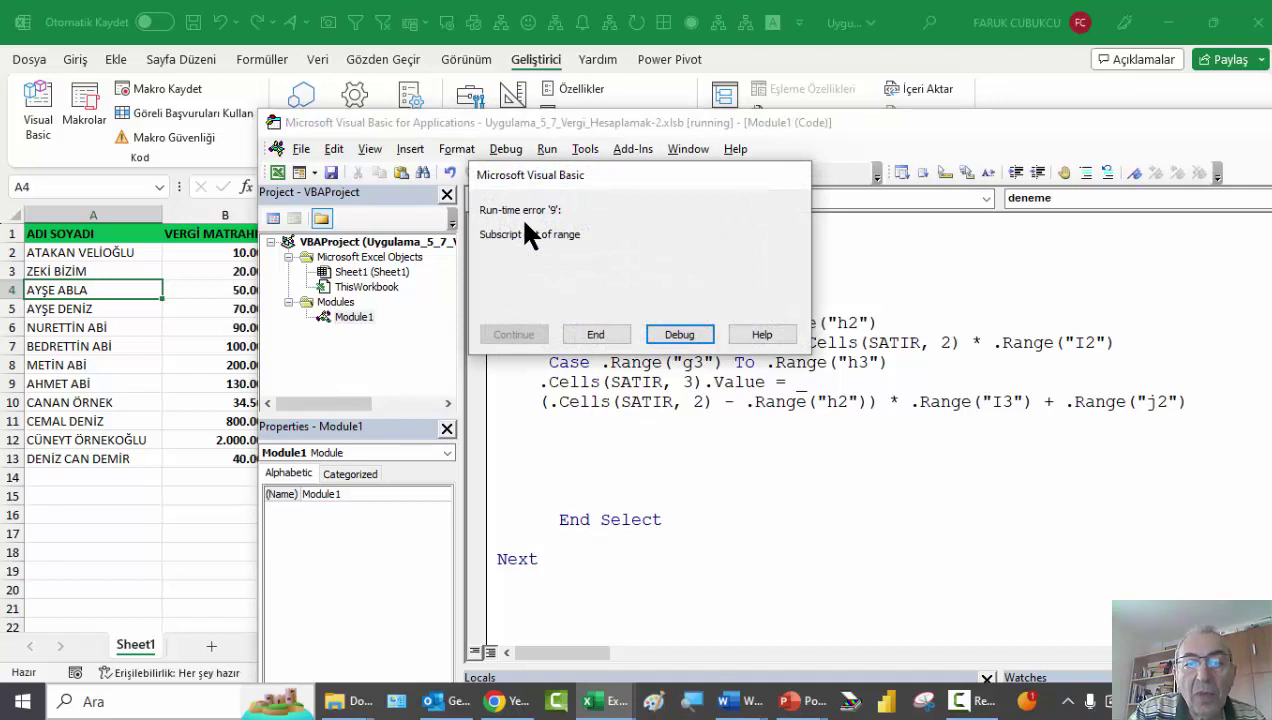
pyautogui.click(680, 334)
pyautogui.moveTo(690, 402)
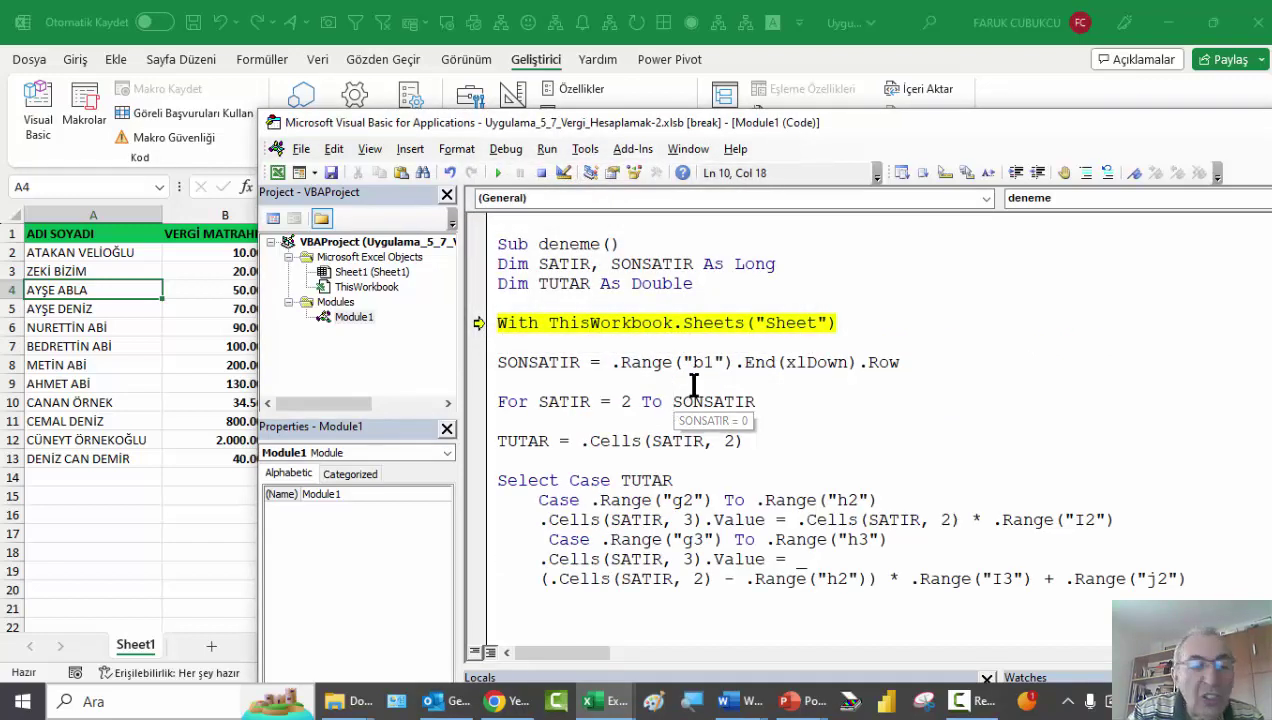
pyautogui.click(806, 322)
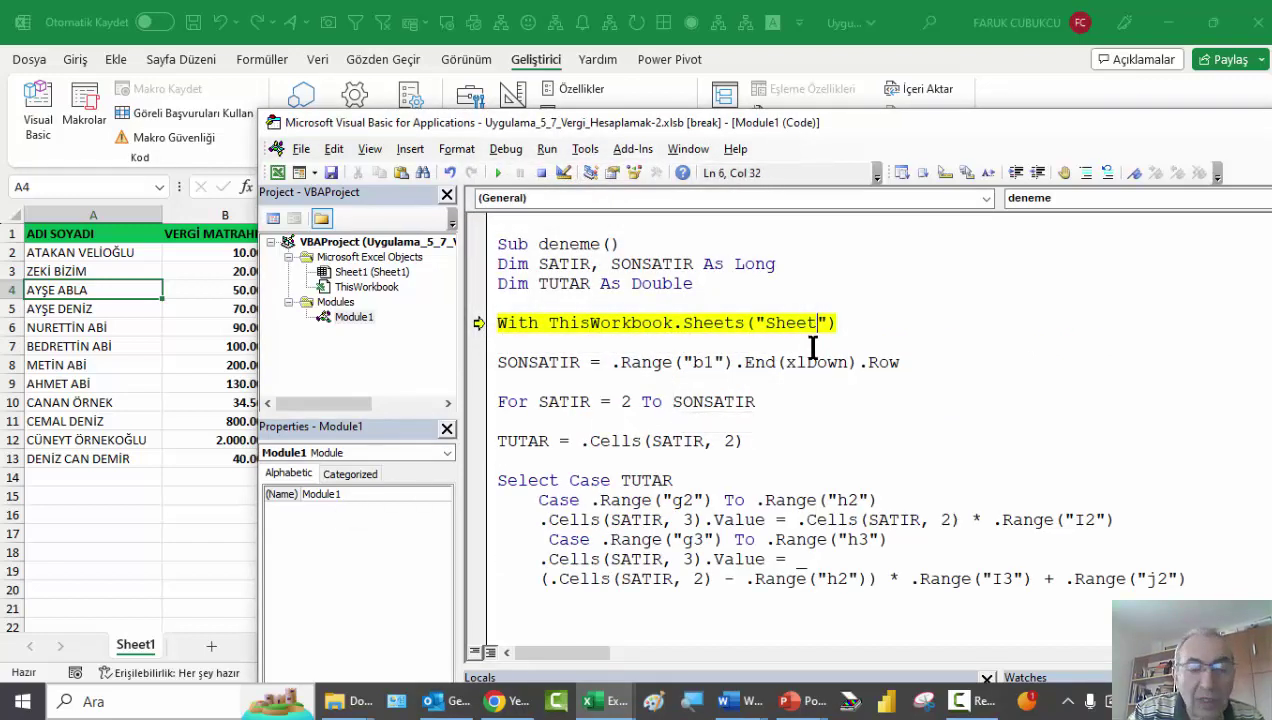
pyautogui.write('1')
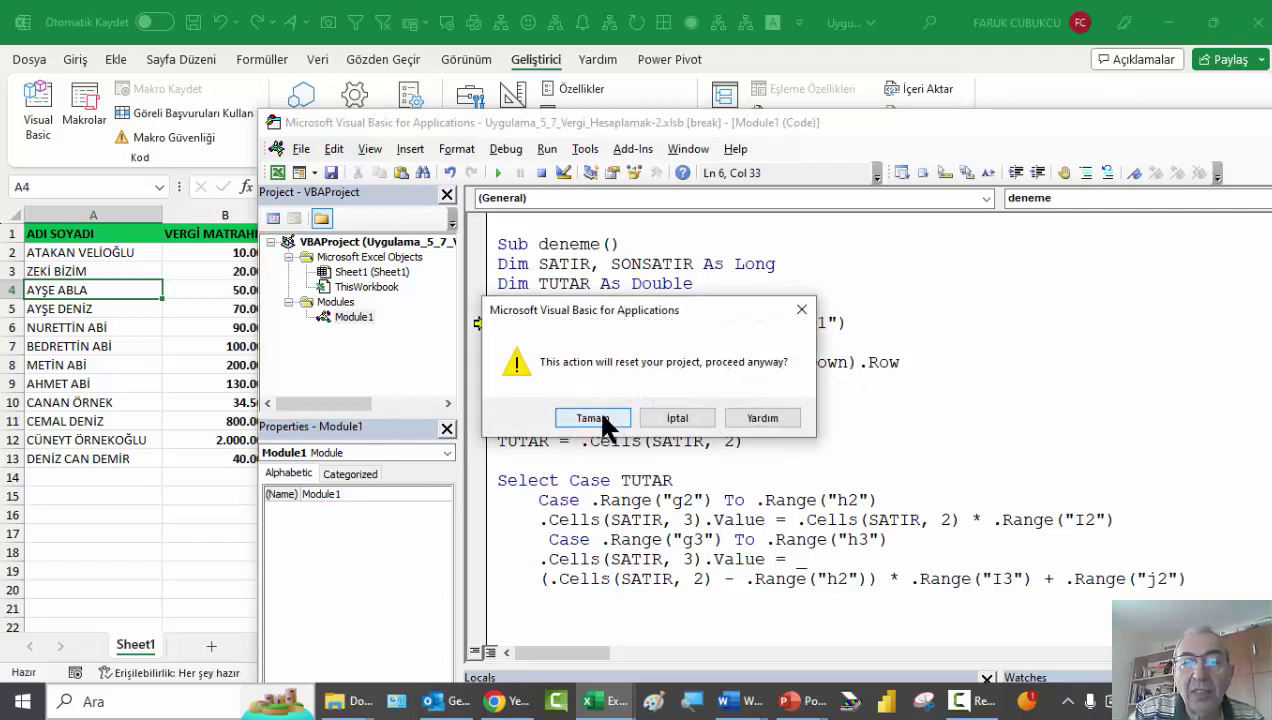
pyautogui.click(604, 419)
# Rerun the deneme macro, debug run-time error 16, and inspect SATIR and the second Case condition
pyautogui.click(355, 273)
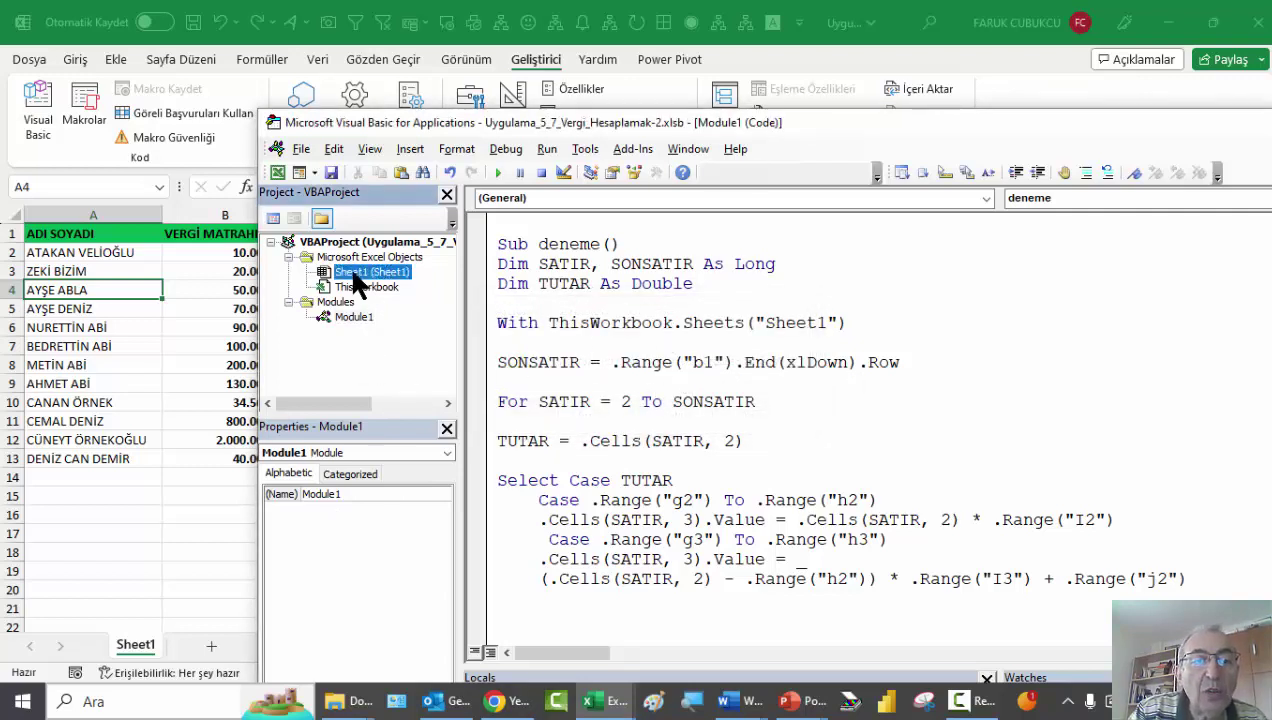
pyautogui.click(354, 316)
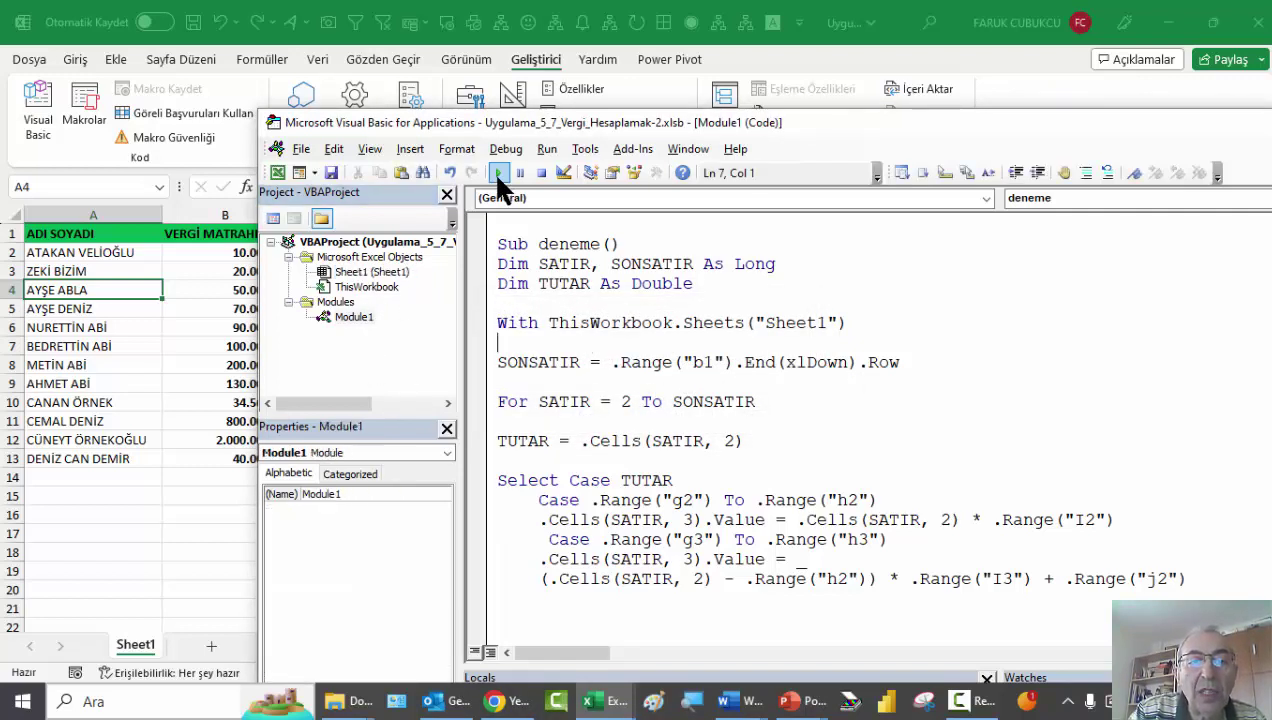
pyautogui.click(497, 172)
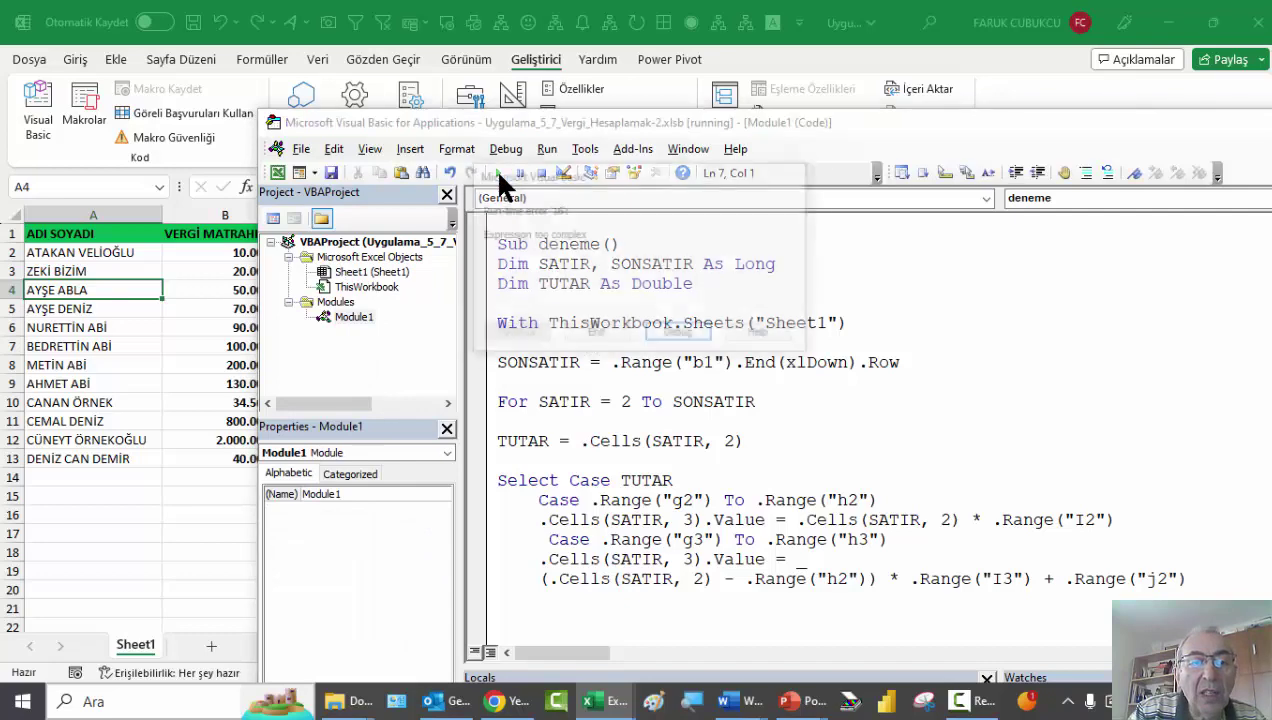
pyautogui.click(664, 335)
pyautogui.scroll(-2, 710, 500)
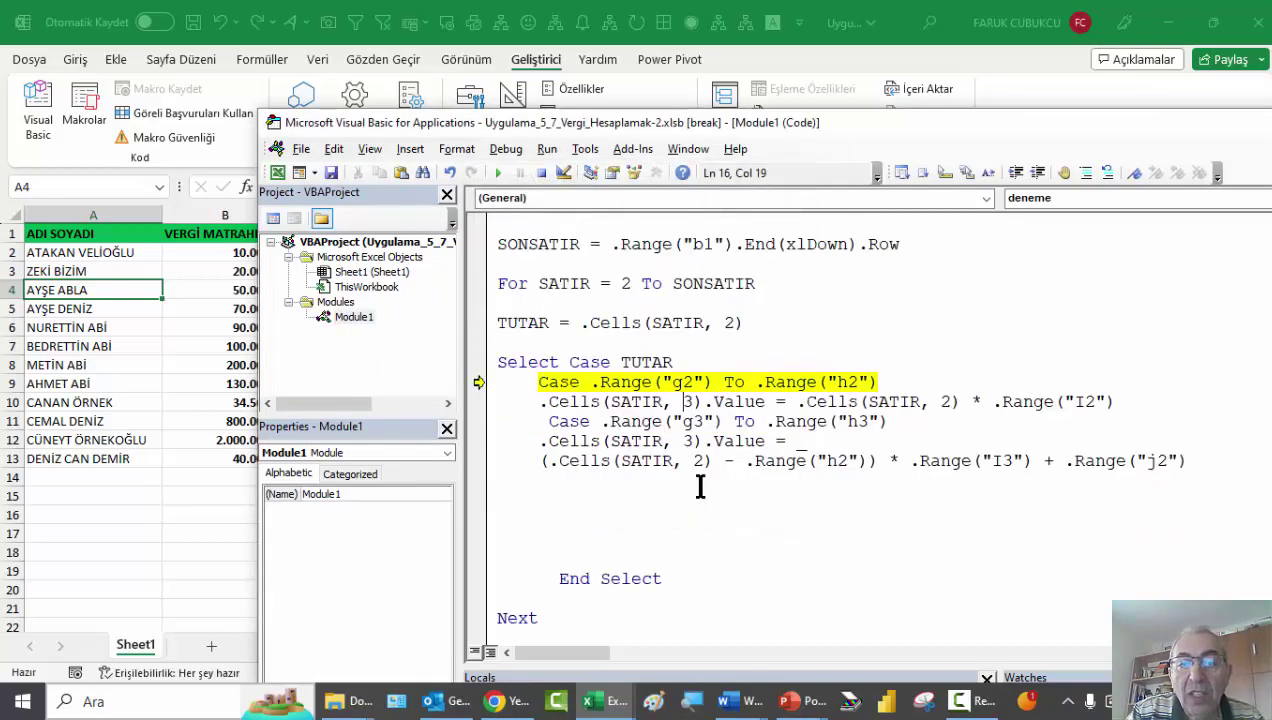
pyautogui.click(620, 401)
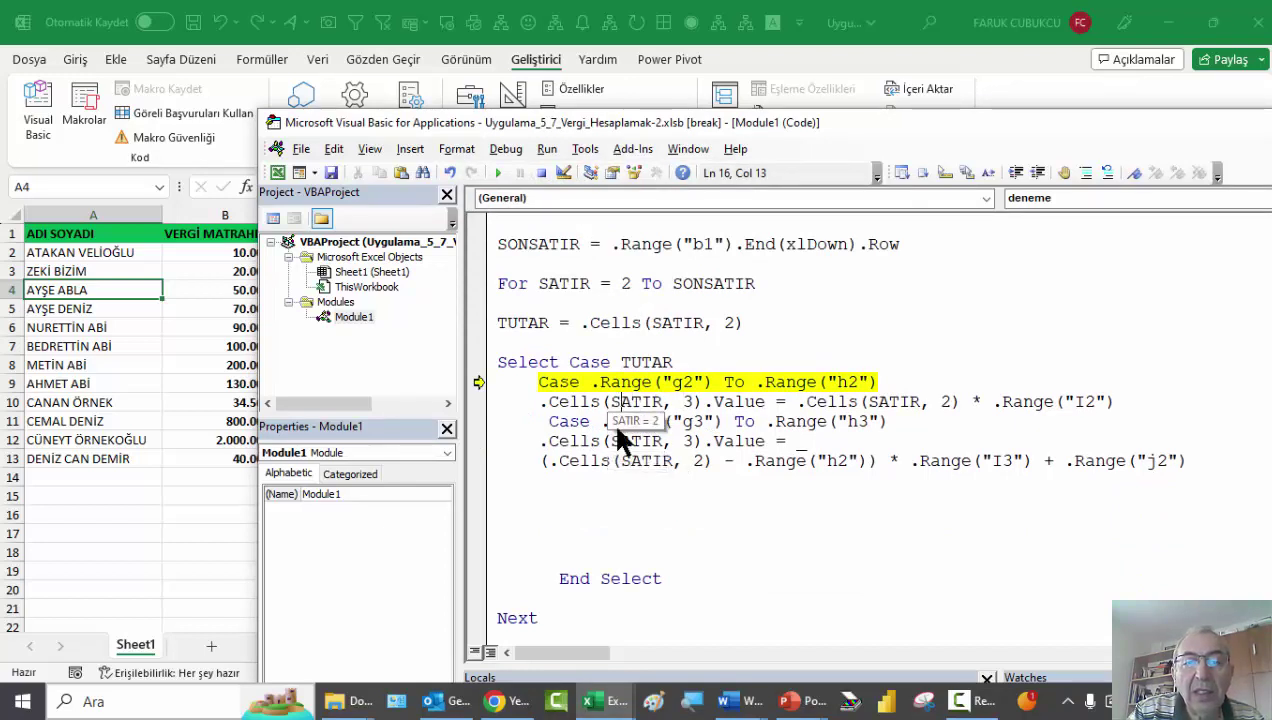
pyautogui.click(619, 424)
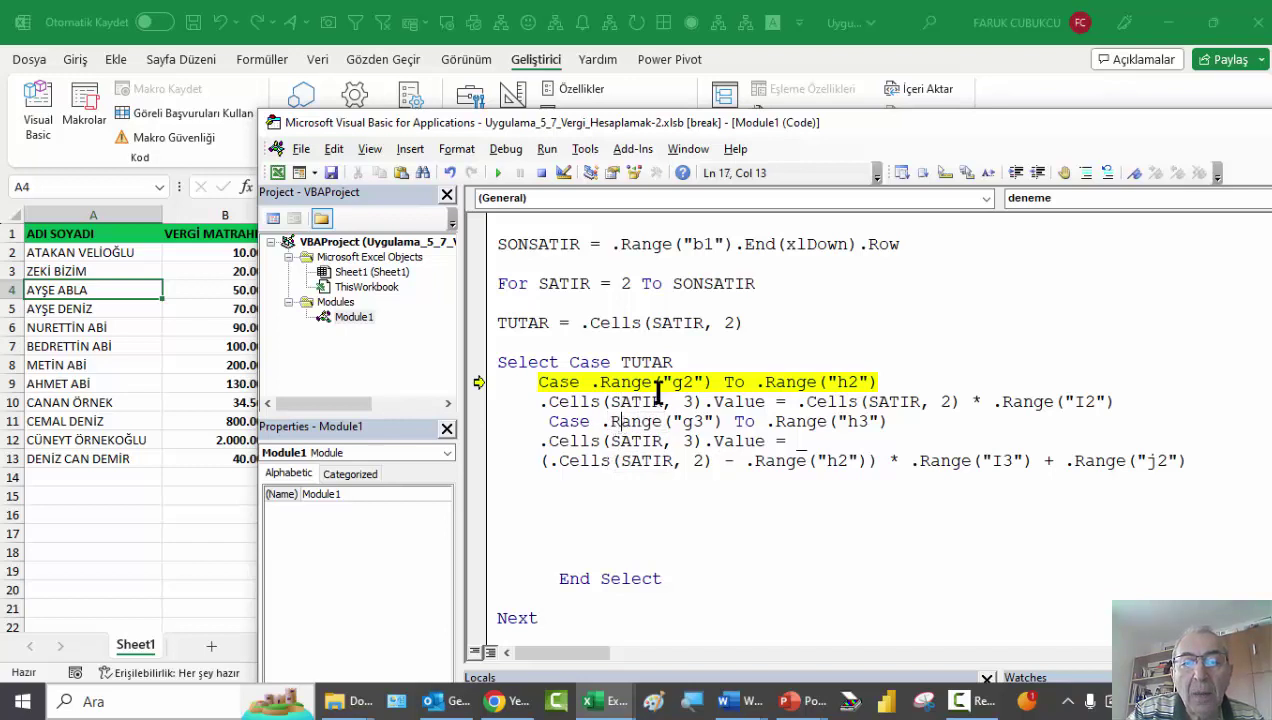
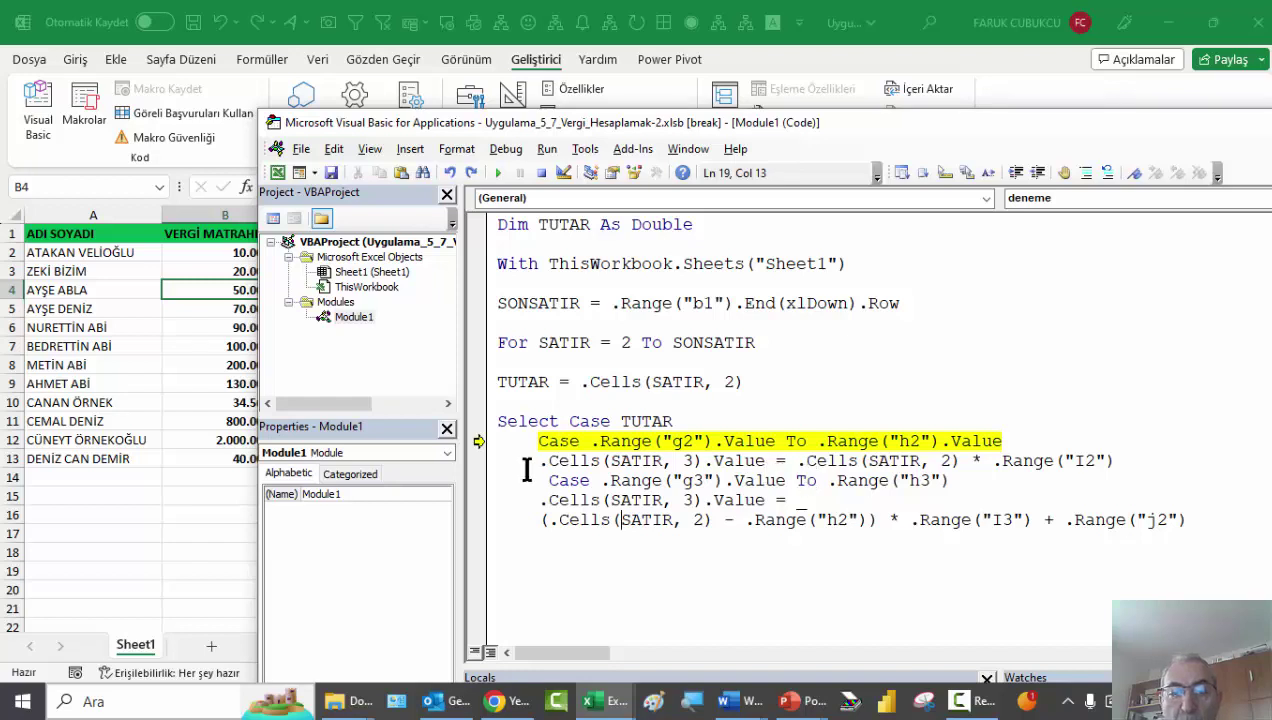
# Stop the paused macro run with Reset
pyautogui.click(527, 466)
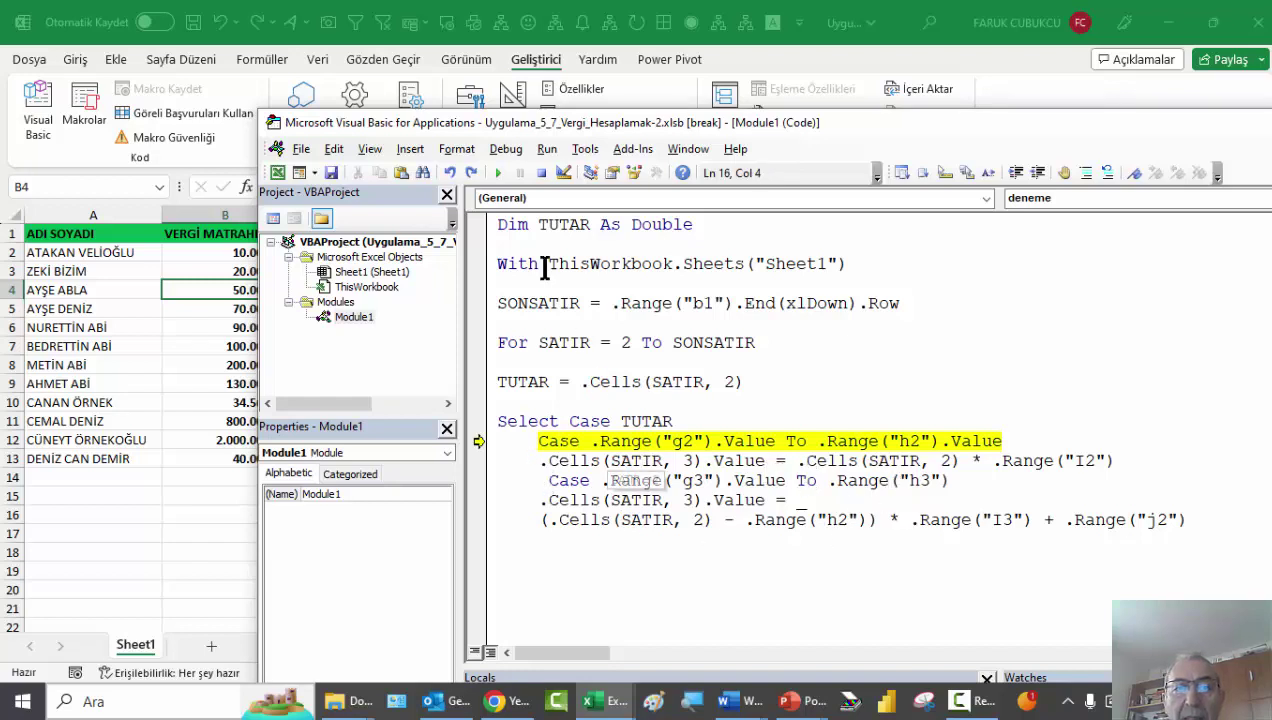
pyautogui.click(541, 172)
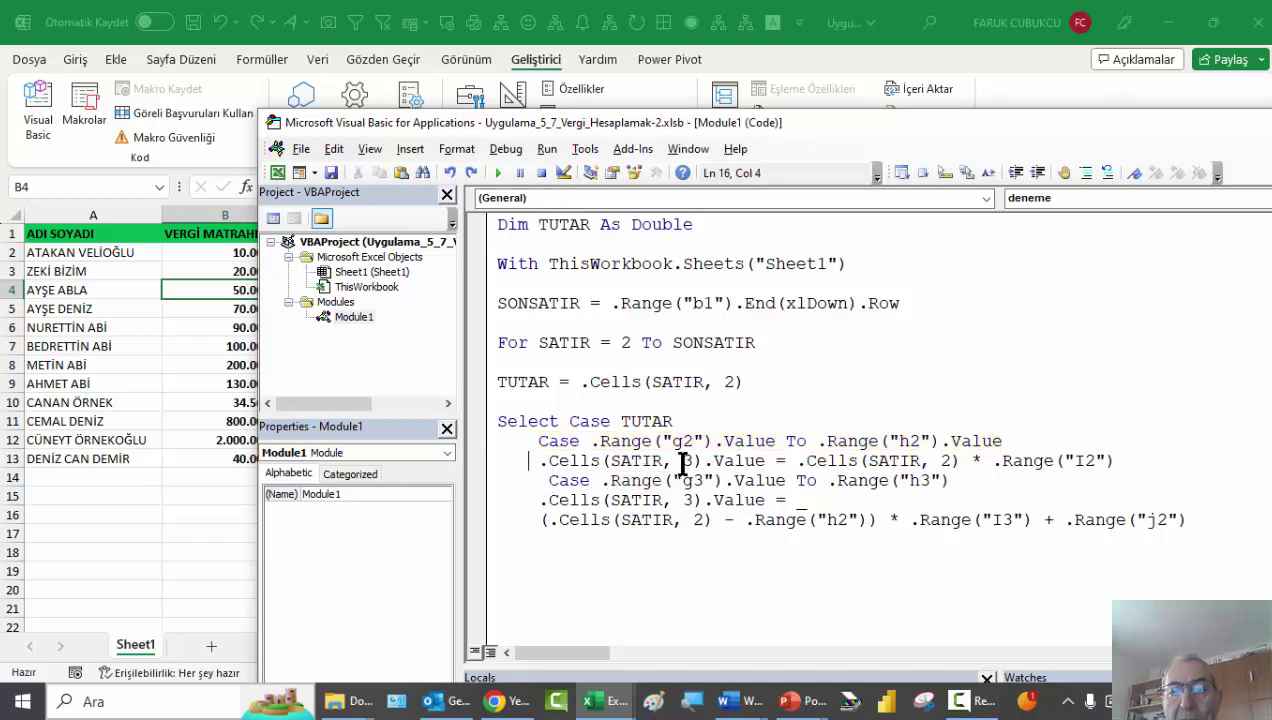
pyautogui.doubleClick(750, 441)
pyautogui.click(727, 462)
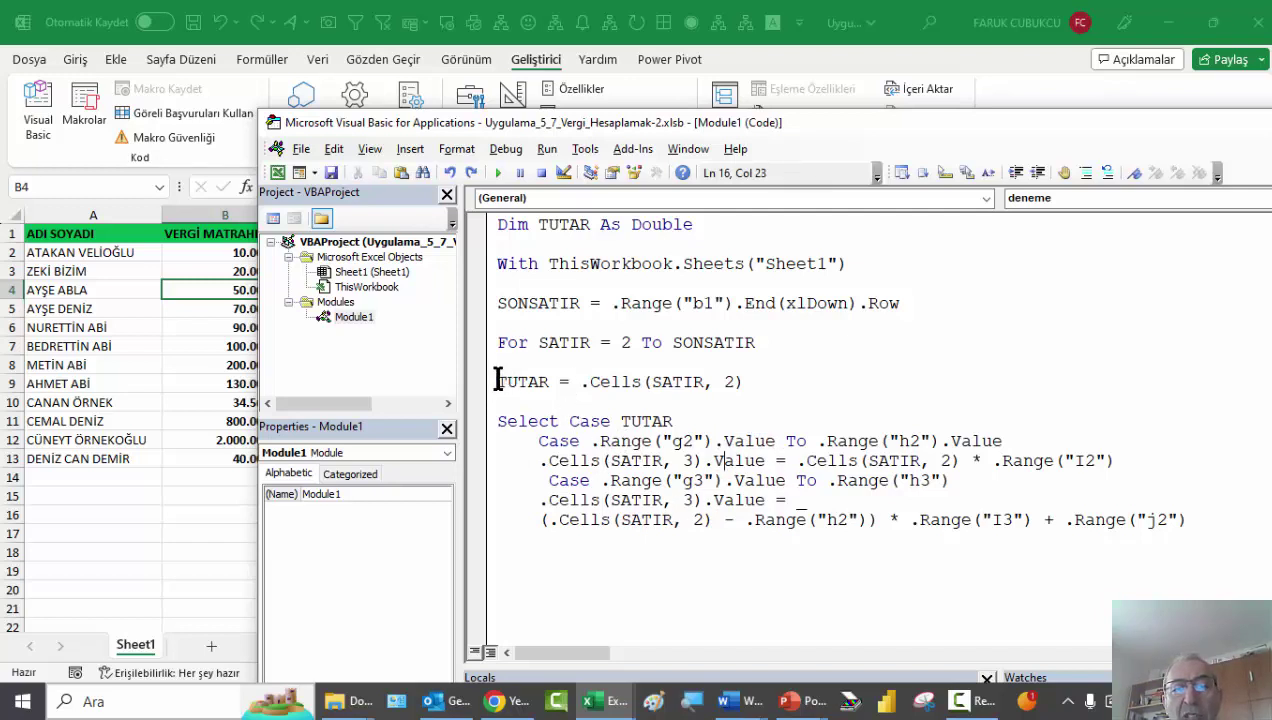
# Cut Cells(SATIR, 2) out of the TUTAR assignment line and delete that line
pyautogui.moveTo(499, 381); pyautogui.dragTo(843, 381)
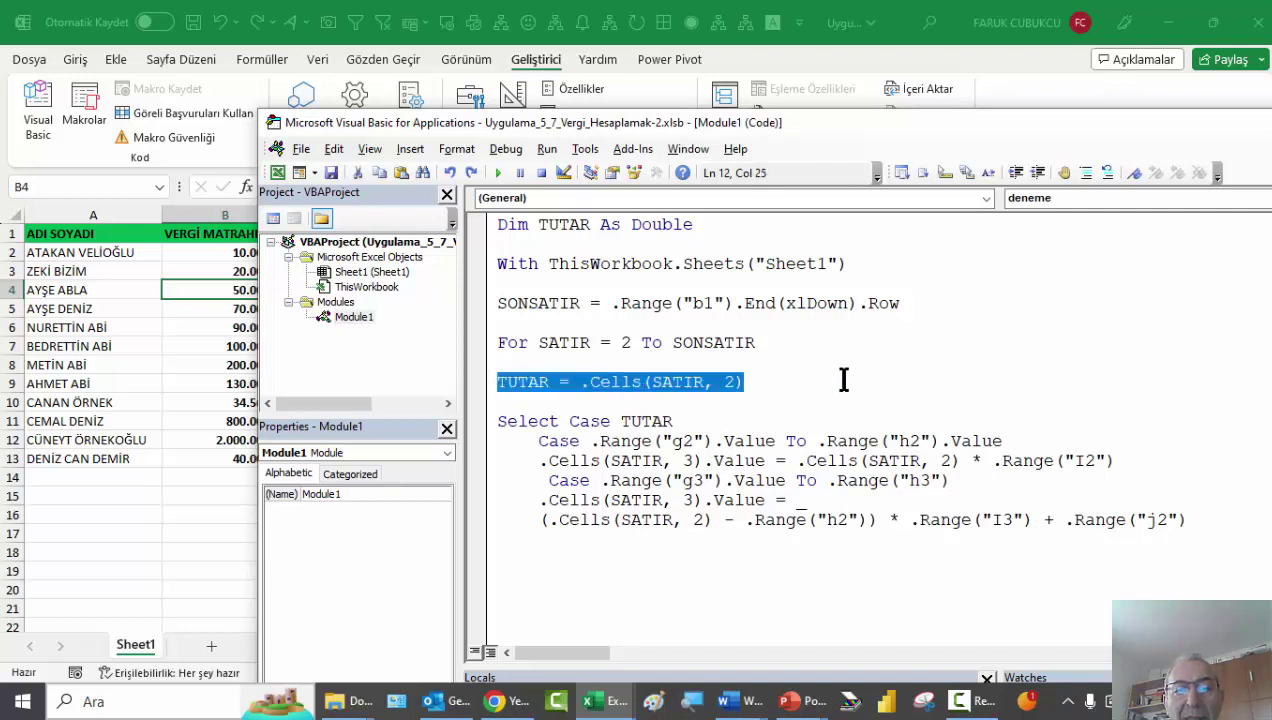
pyautogui.click(588, 383)
pyautogui.moveTo(579, 382); pyautogui.dragTo(424, 396)
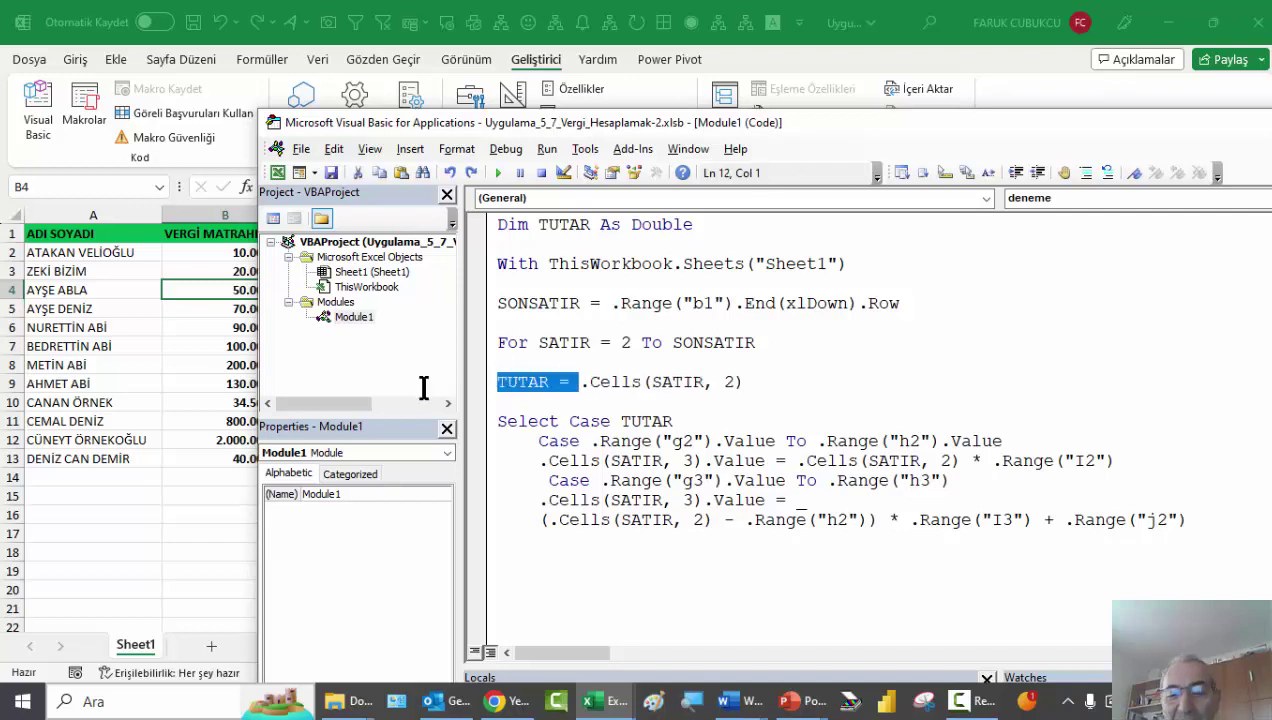
pyautogui.press('Delete')
pyautogui.press('Delete')
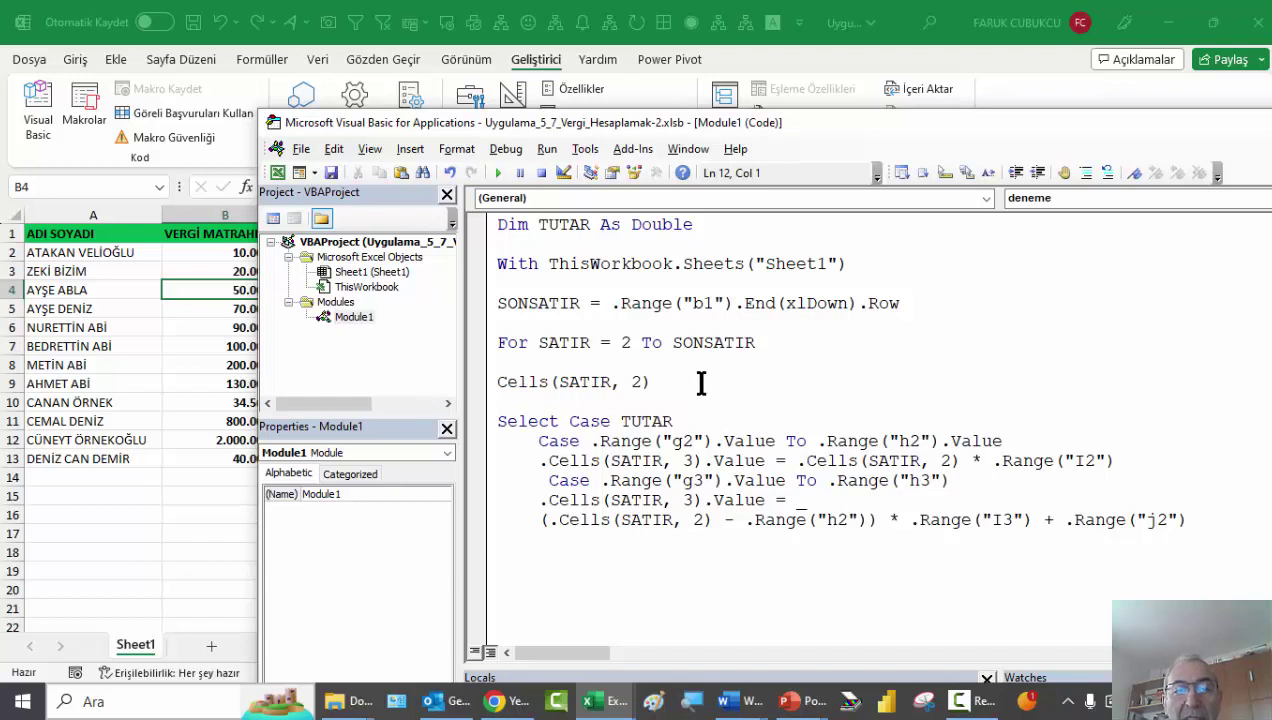
pyautogui.moveTo(648, 382); pyautogui.dragTo(478, 382)
pyautogui.hotkey('ctrl', 'x')
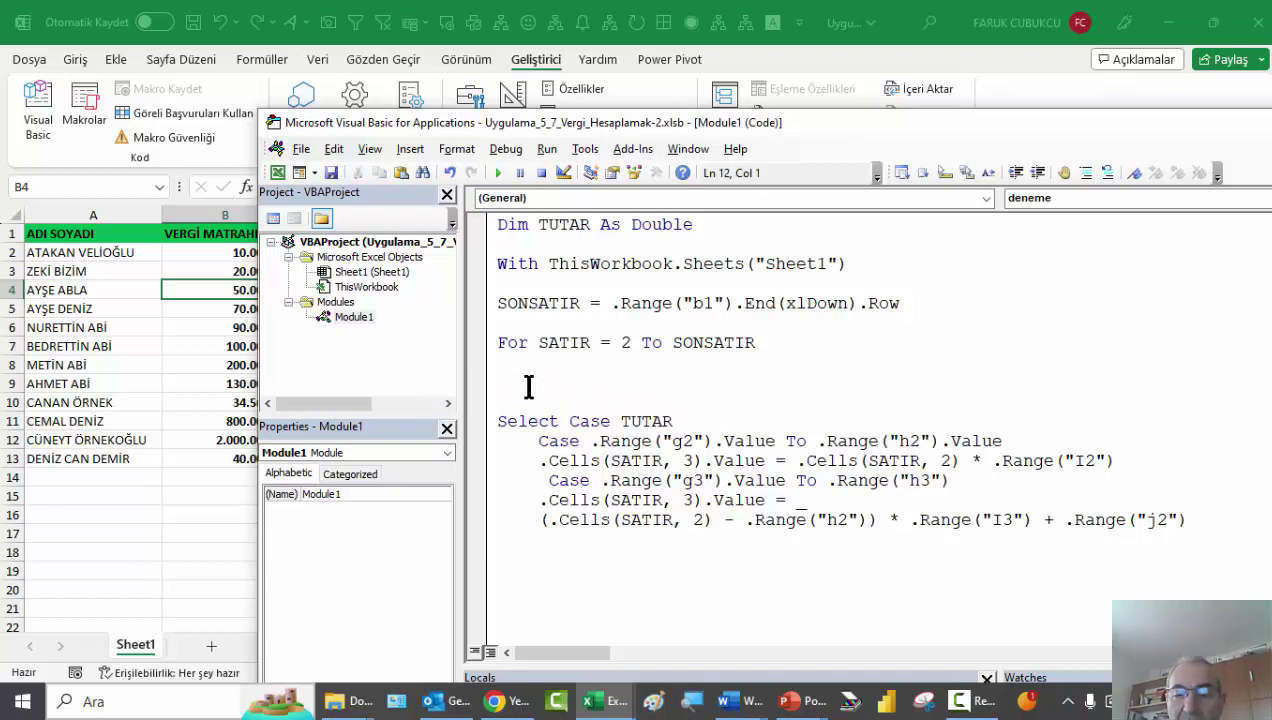
pyautogui.press('Delete')
pyautogui.press('Delete')
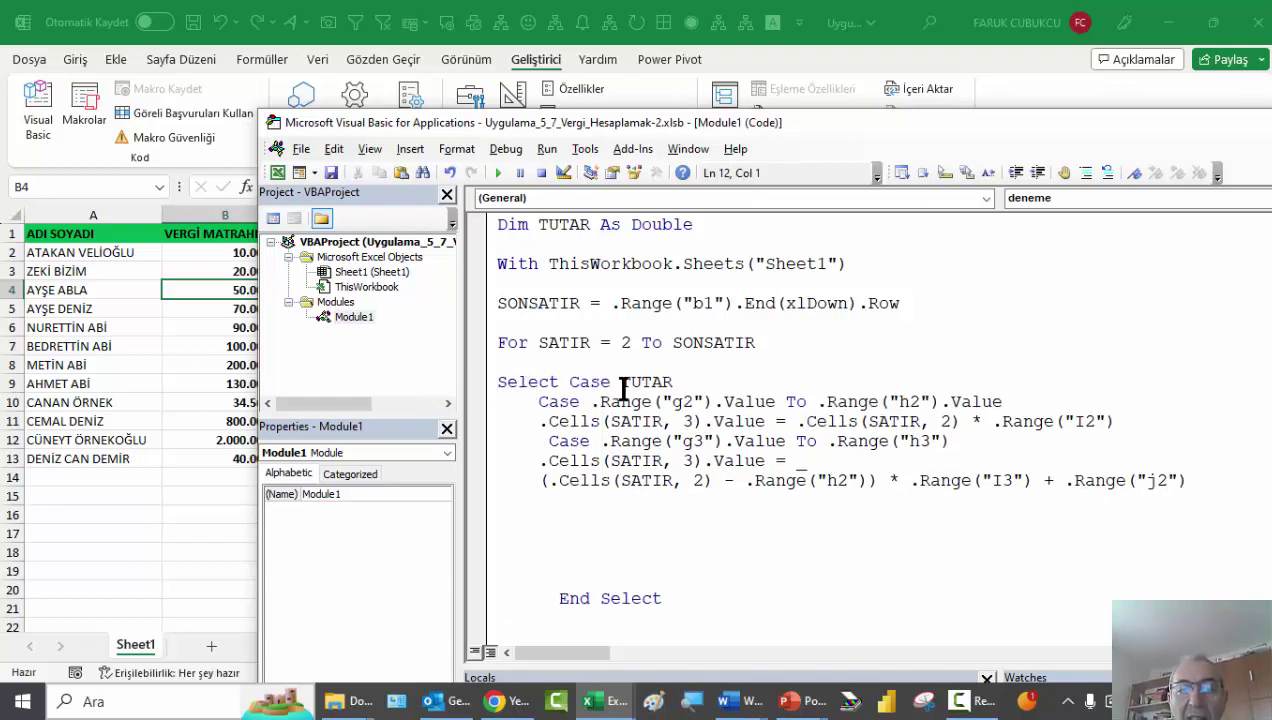
# Replace TUTAR in the Select Case line with .Cells(SATIR, 2)
pyautogui.doubleClick(649, 381)
pyautogui.hotkey('ctrl', 'v')
pyautogui.click(587, 420)
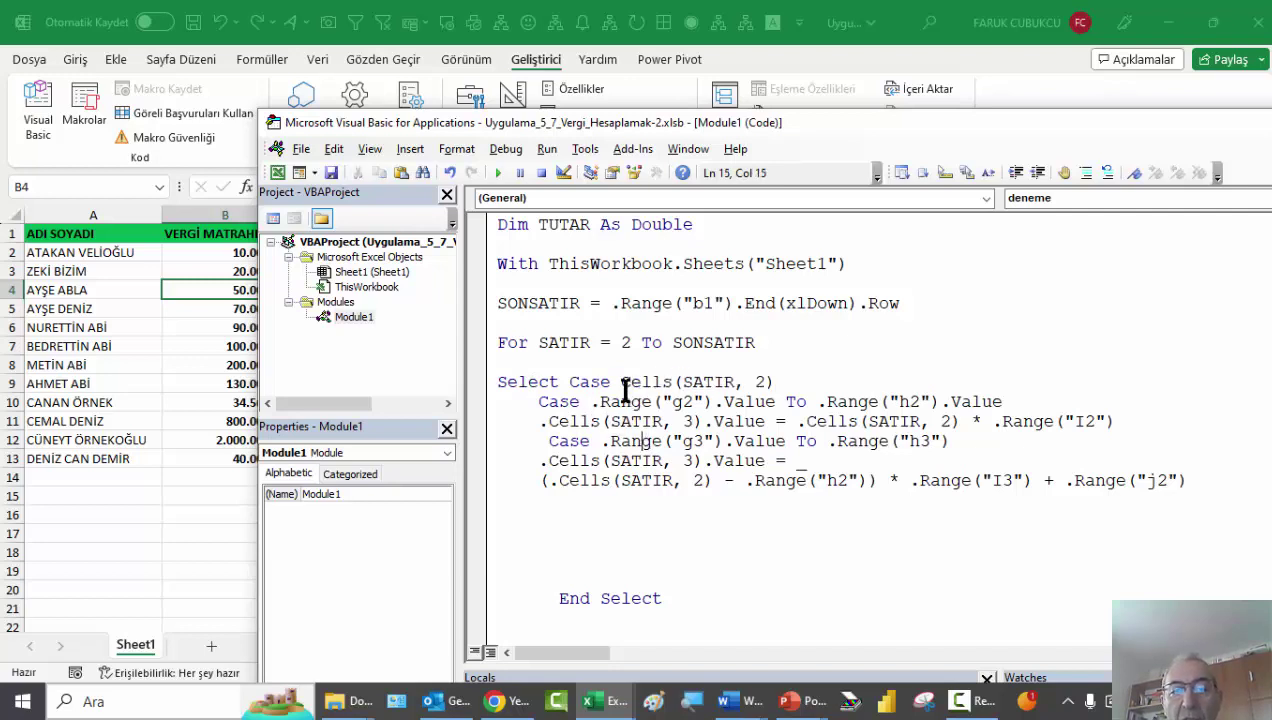
pyautogui.click(621, 383)
pyautogui.write('.')
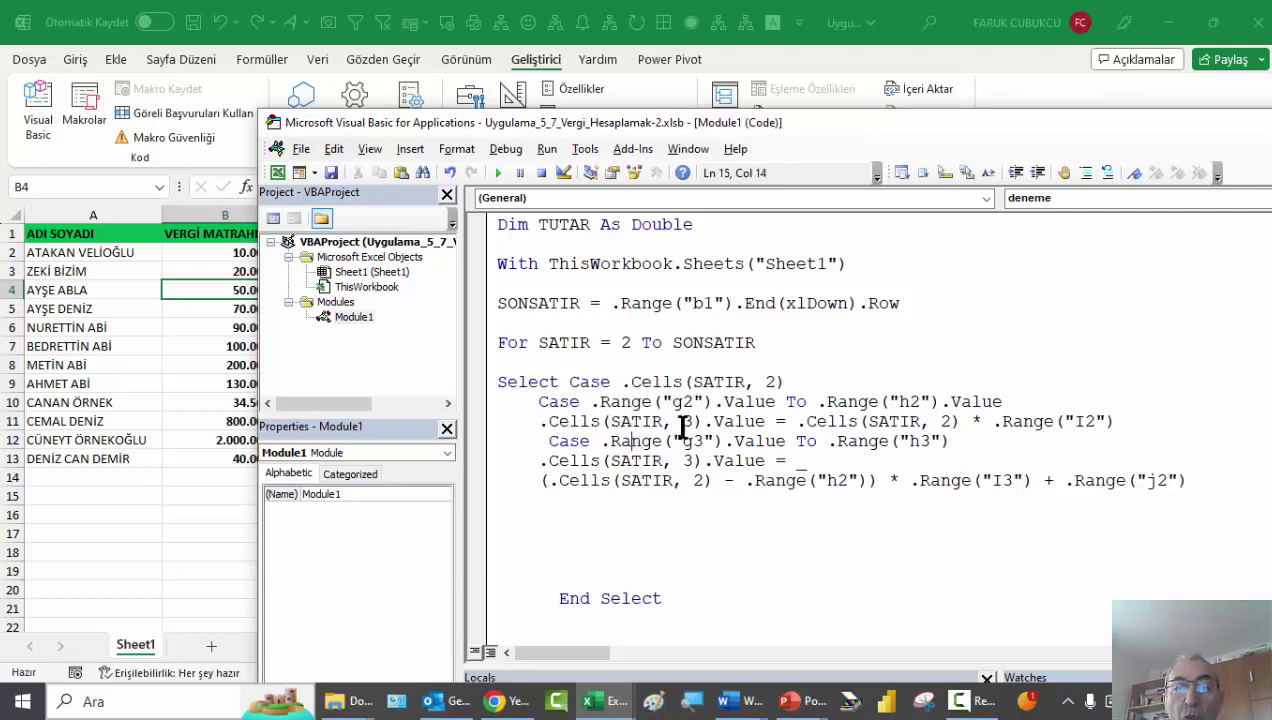
pyautogui.moveTo(812, 381); pyautogui.dragTo(467, 386)
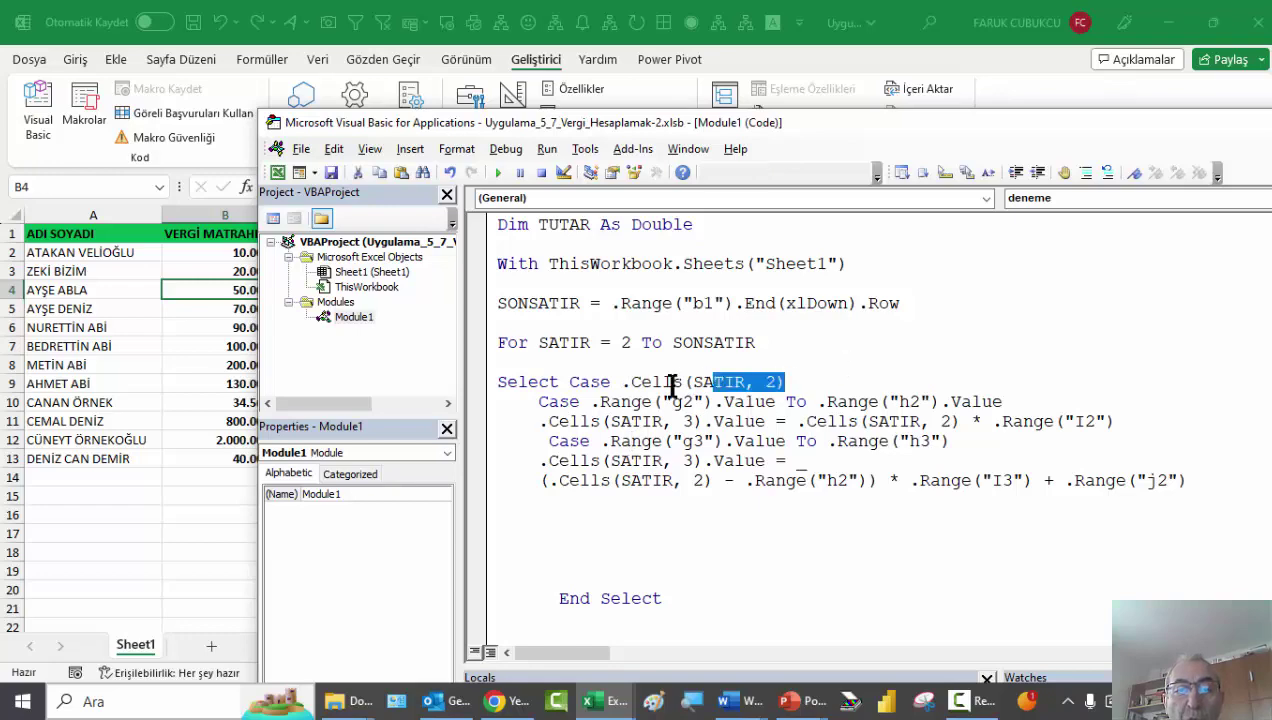
pyautogui.click(599, 383)
pyautogui.click(602, 401)
pyautogui.scroll(-1, 578, 450)
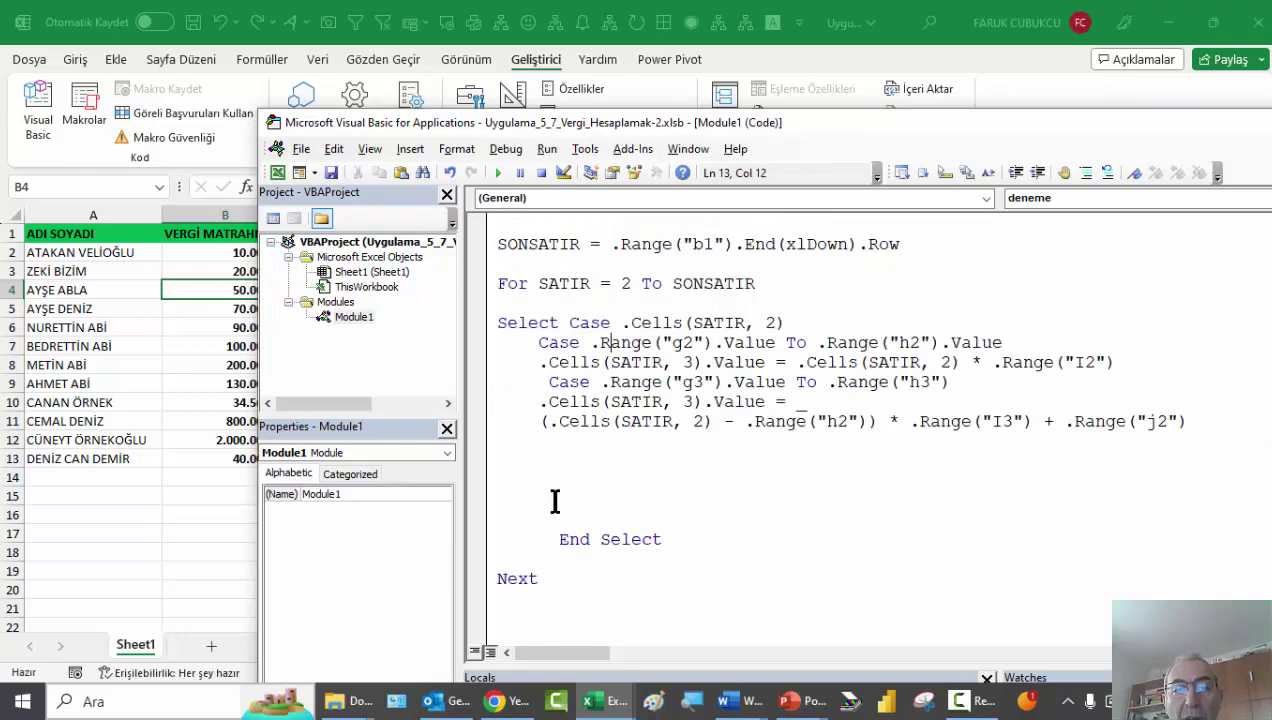
# Insert a blank line after the first Case's .Range("I2") tax formula
pyautogui.scroll(2, 555, 498)
pyautogui.scroll(-1, 560, 446)
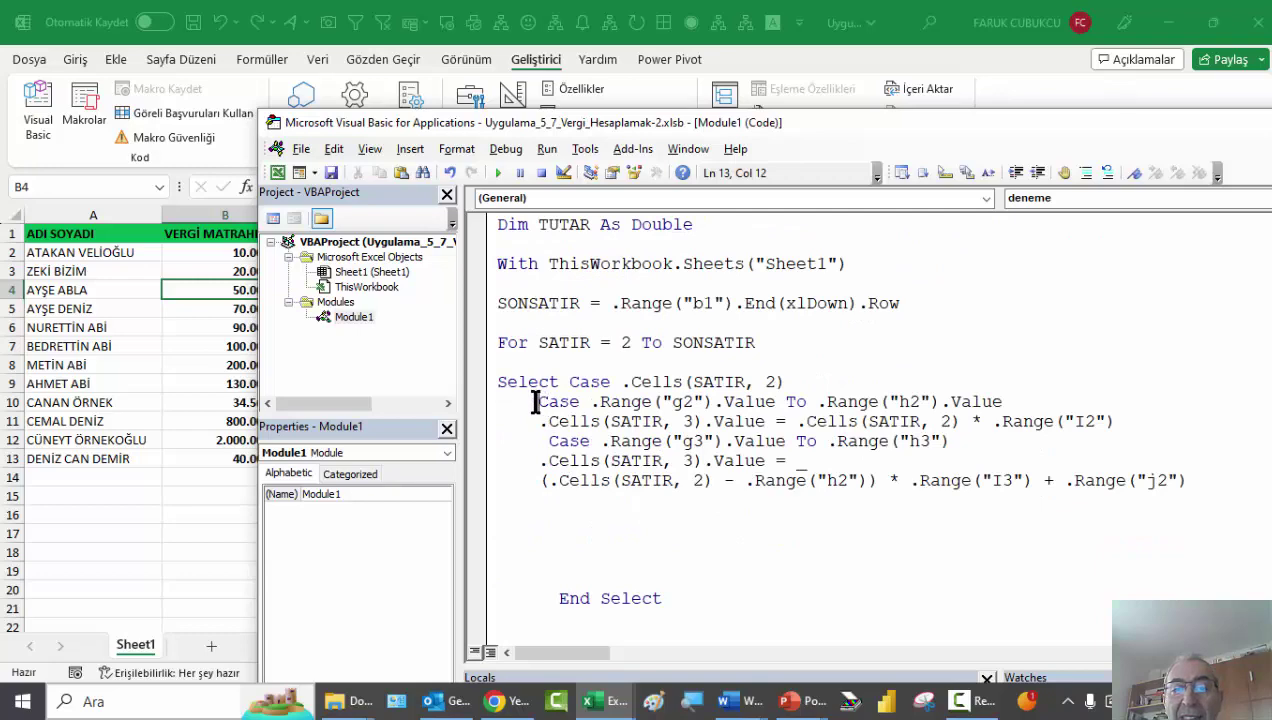
pyautogui.moveTo(537, 401); pyautogui.dragTo(1046, 403)
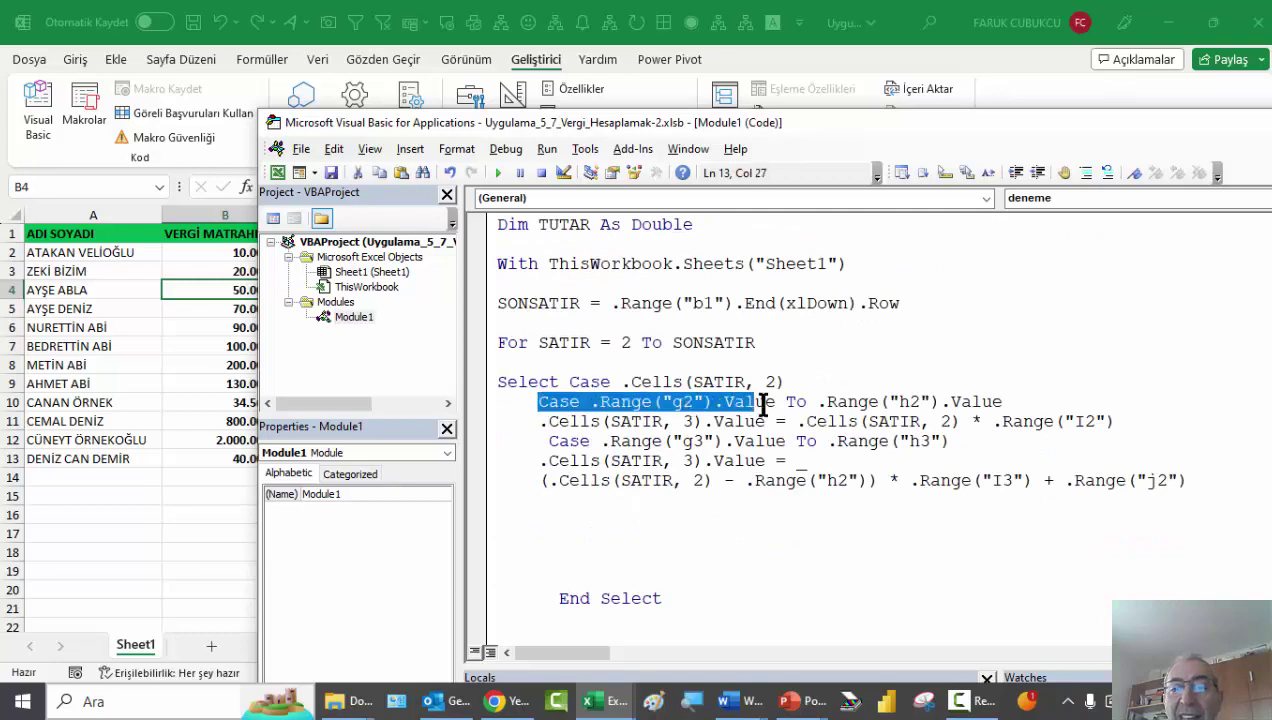
pyautogui.click(186, 339)
pyautogui.click(38, 100)
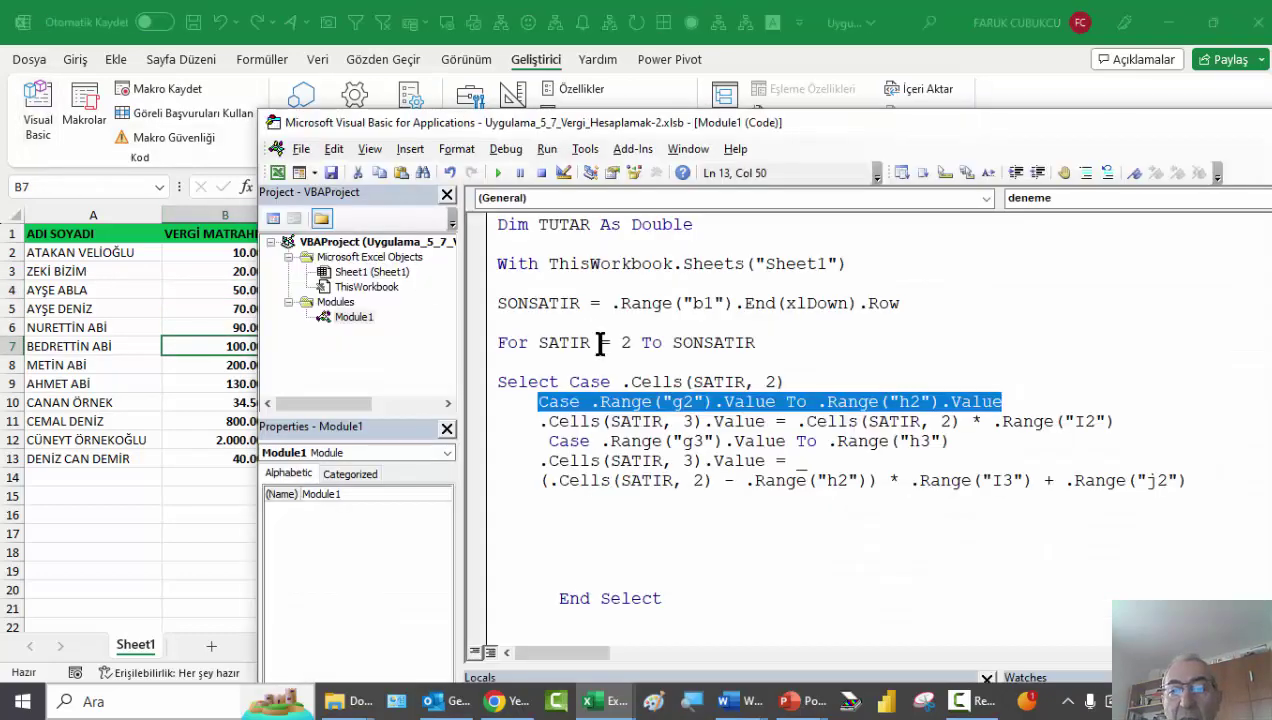
pyautogui.click(1144, 424)
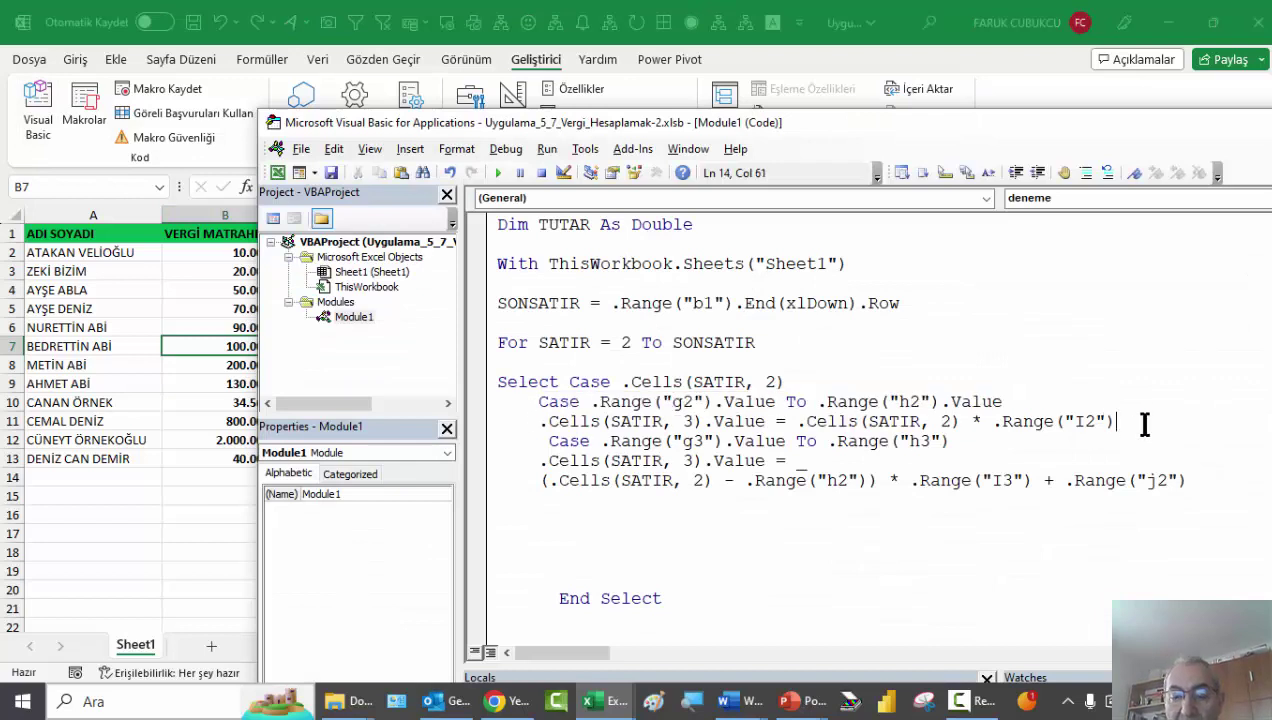
pyautogui.press('Return')
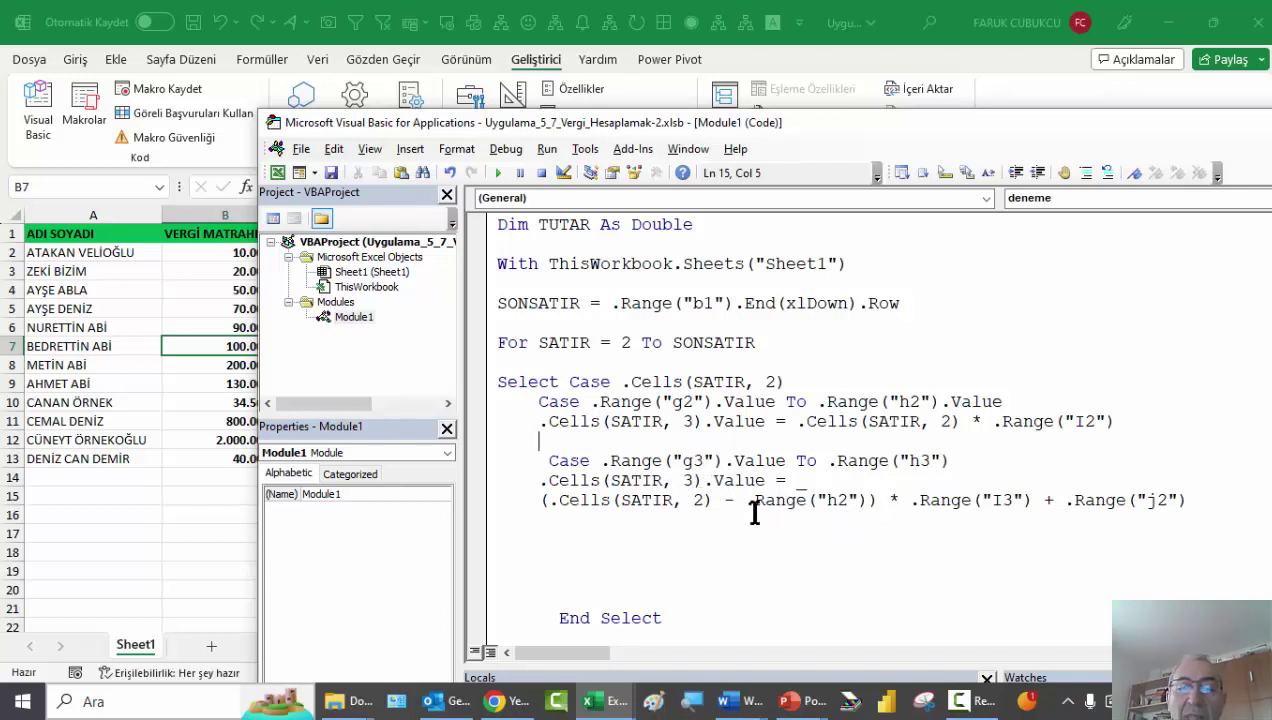
# Check the bracket table on the sheet, then run the macro to fill VERGİ
pyautogui.hotkey('alt', 'F11')
pyautogui.press('Left')
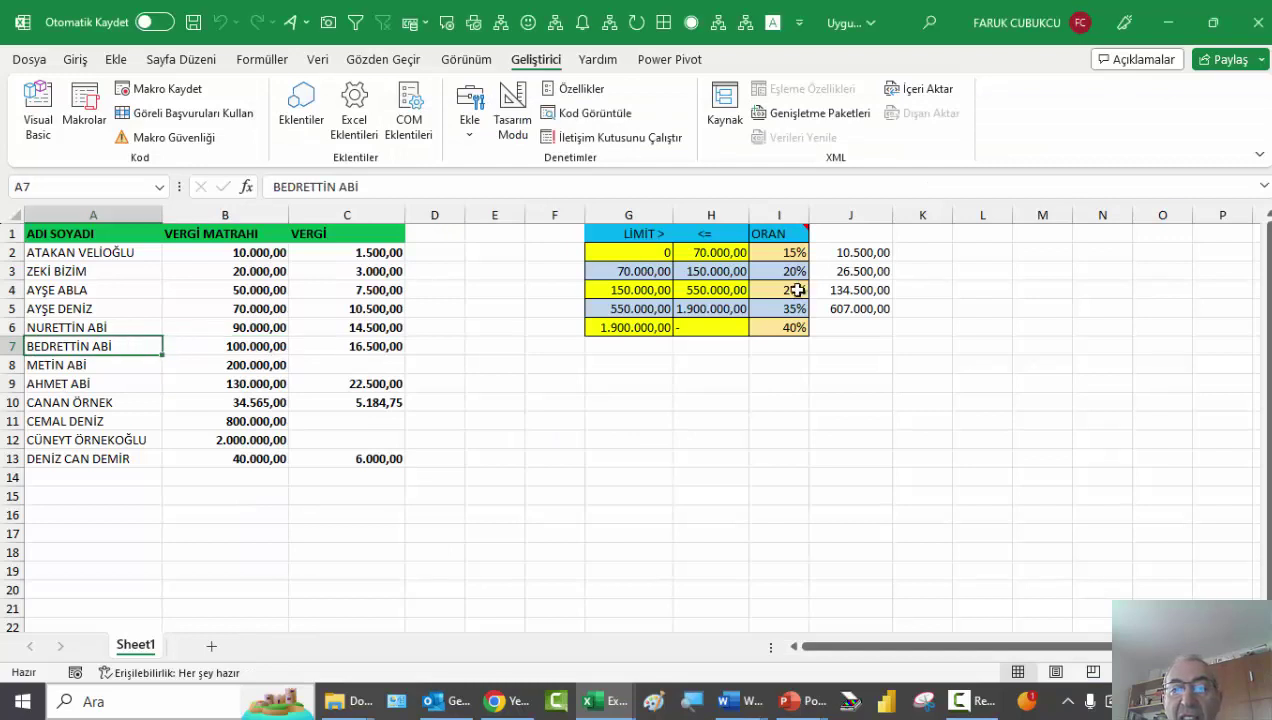
pyautogui.click(45, 112)
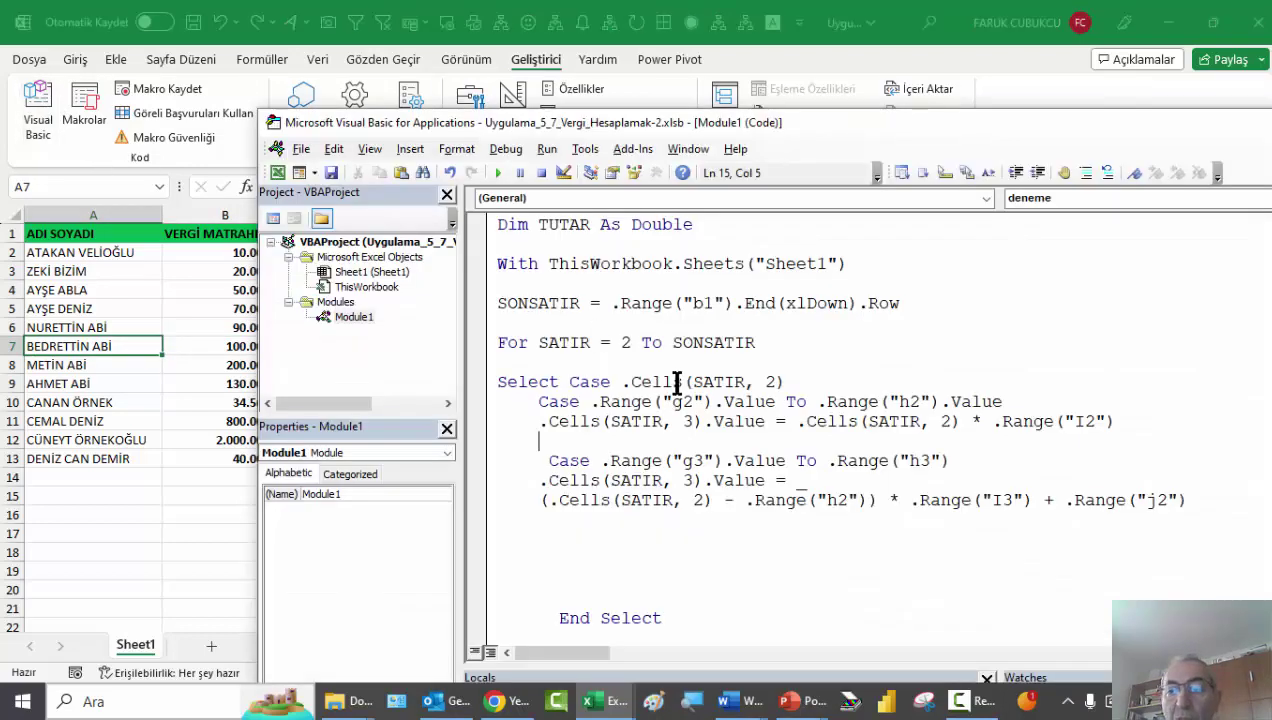
pyautogui.click(600, 500)
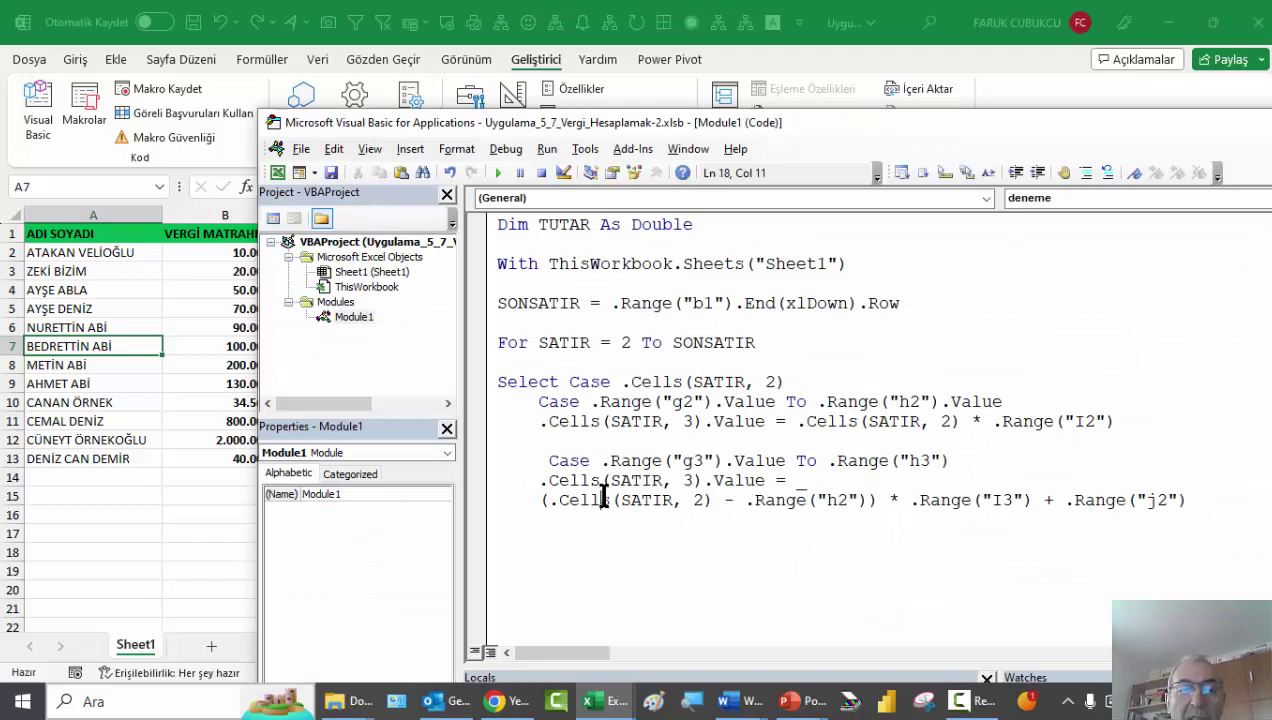
pyautogui.click(500, 178)
pyautogui.click(204, 296)
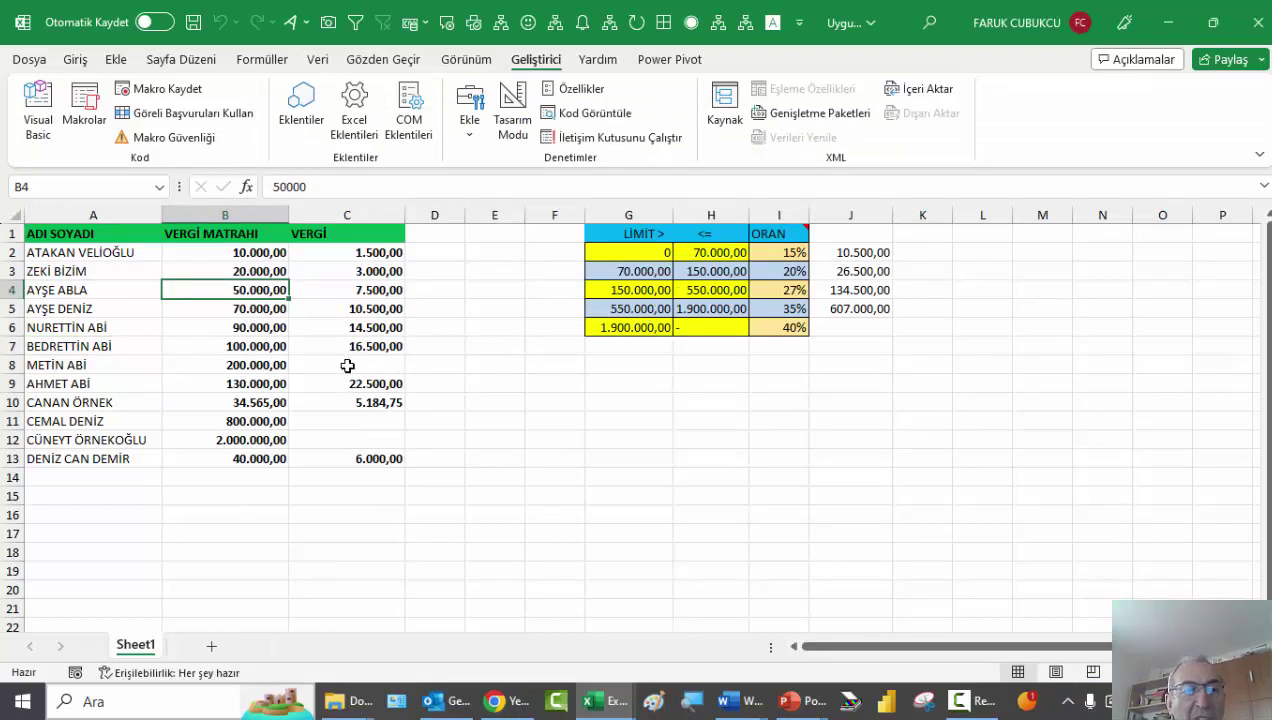
pyautogui.click(36, 104)
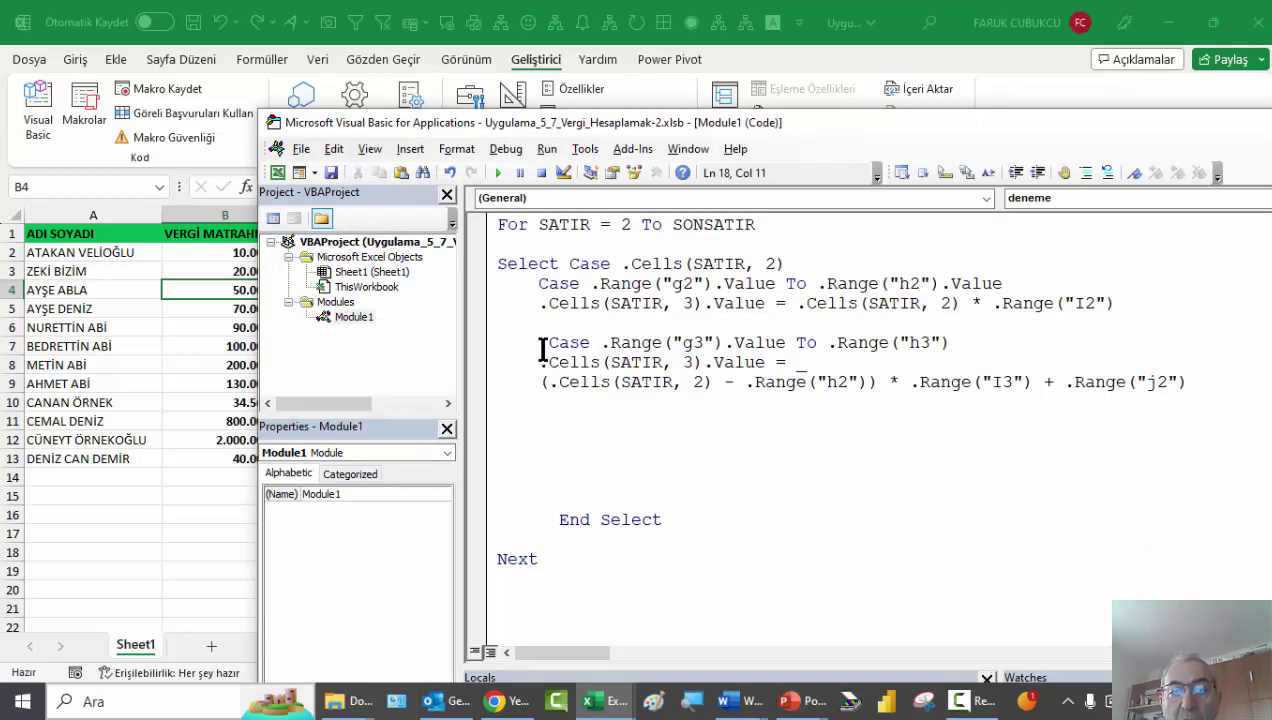
# Paste a copy of the second Case block below it and indent its Case line
pyautogui.moveTo(540, 342); pyautogui.dragTo(1200, 388)
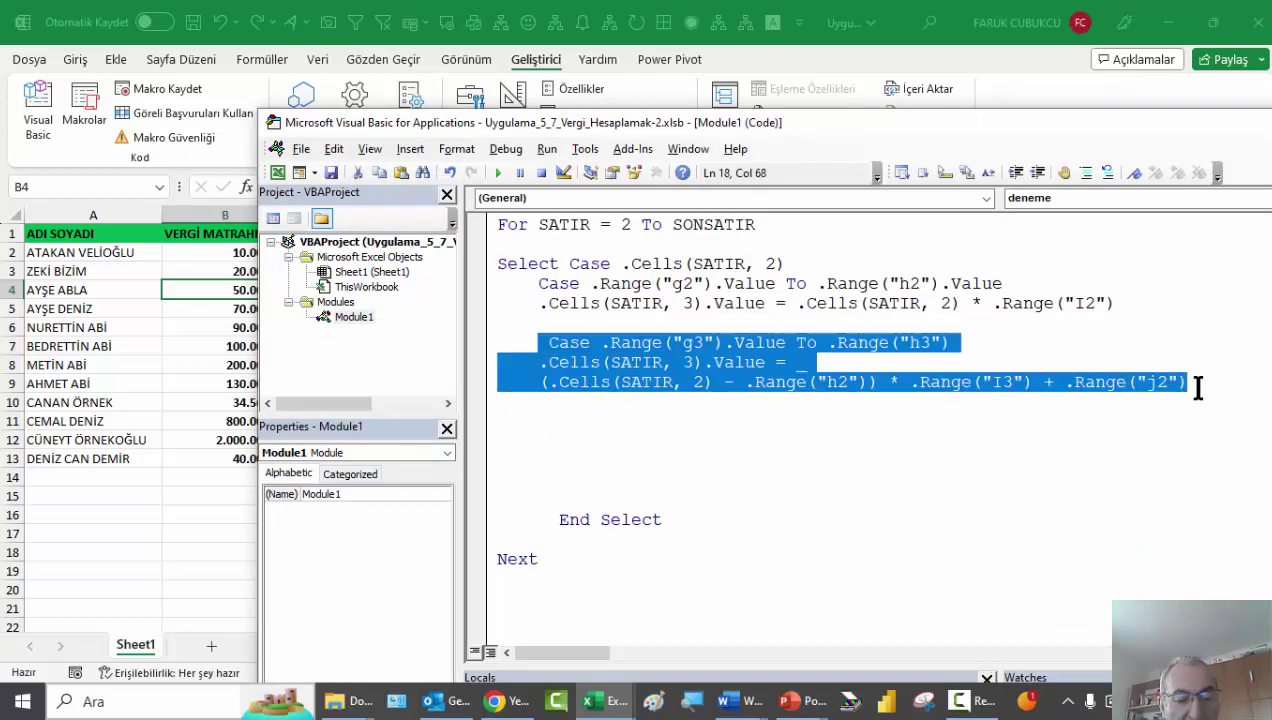
pyautogui.click(589, 422)
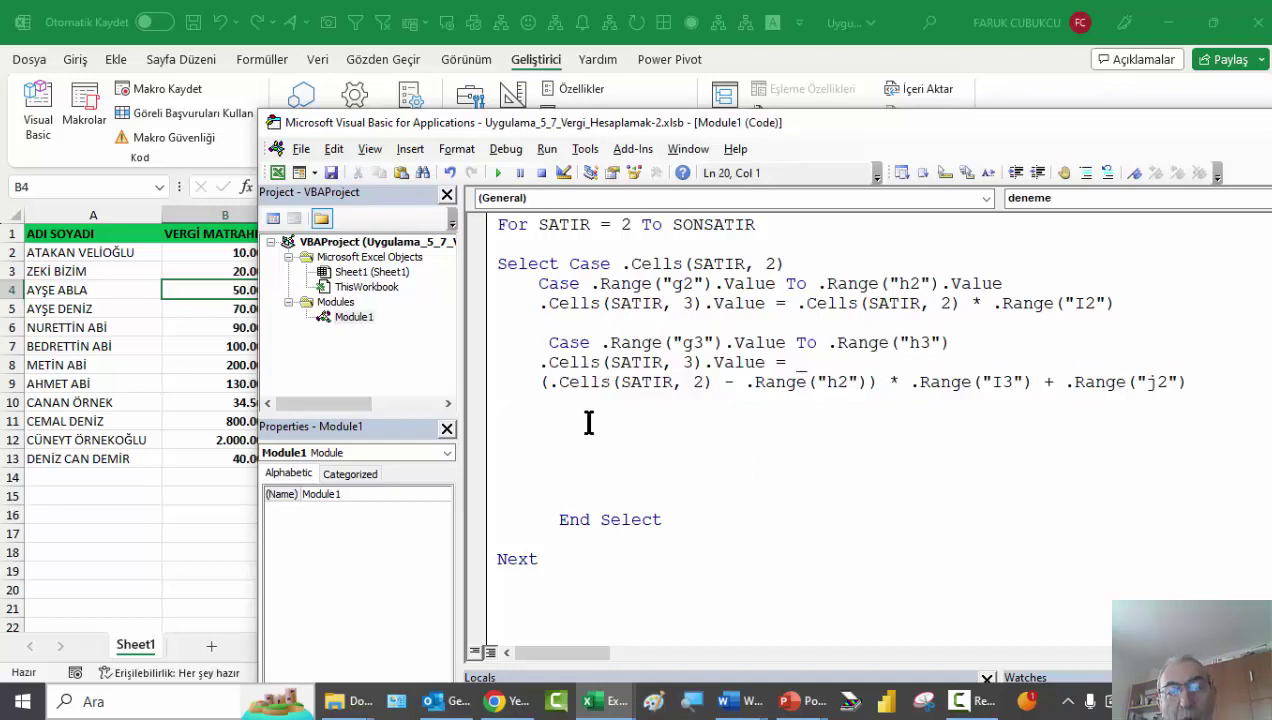
pyautogui.write('Case .Range("g3").Value To .Range("h3")     .Cells(SATIR, 3).Value = _     (.Cells(SATIR, 2) - .Range("h2")) * .Range("I3") + .Range("j2")')
pyautogui.click(508, 421)
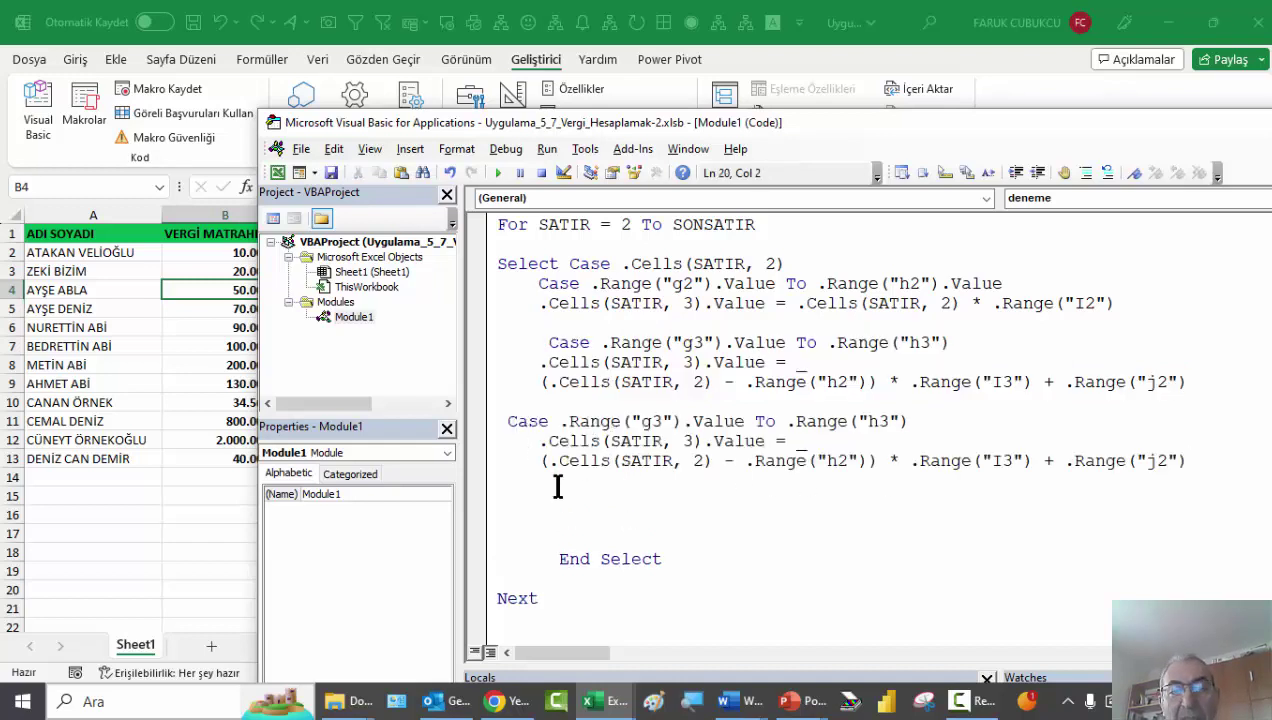
pyautogui.press('Tab')
# Review the base amounts, G3/G4 limits and column J cumulative tax on the worksheet
pyautogui.click(184, 328)
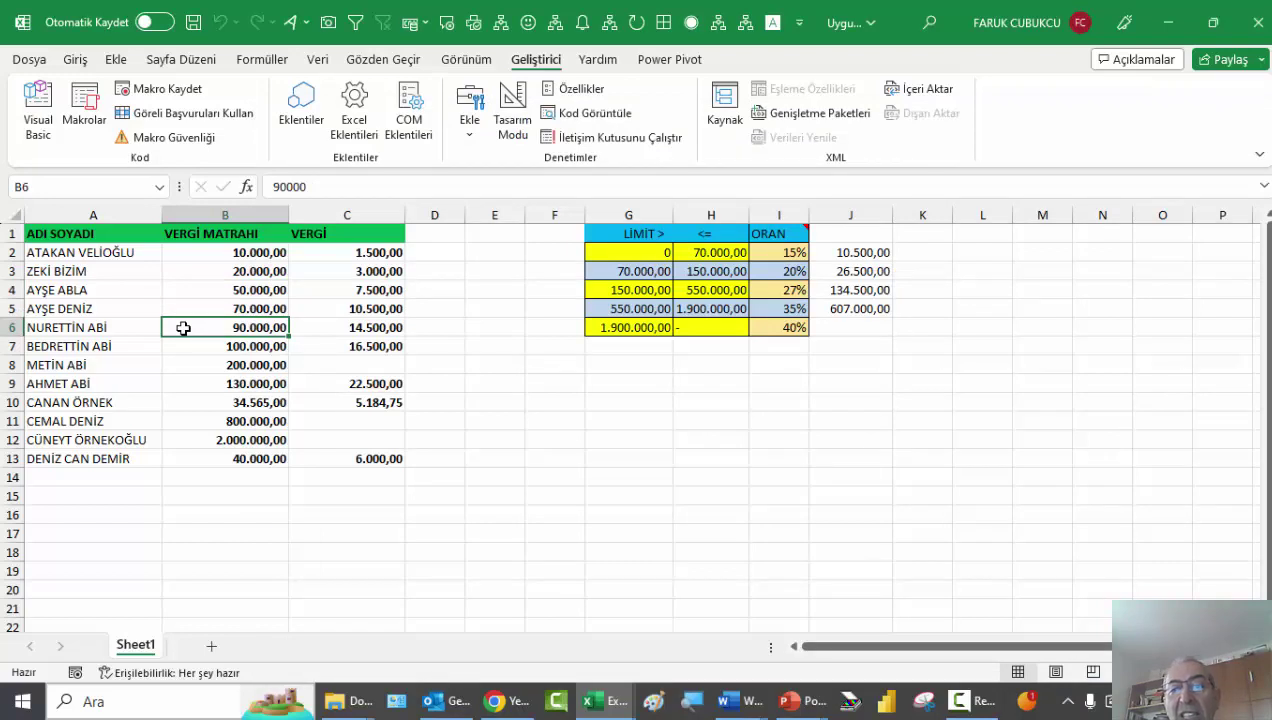
pyautogui.click(850, 328)
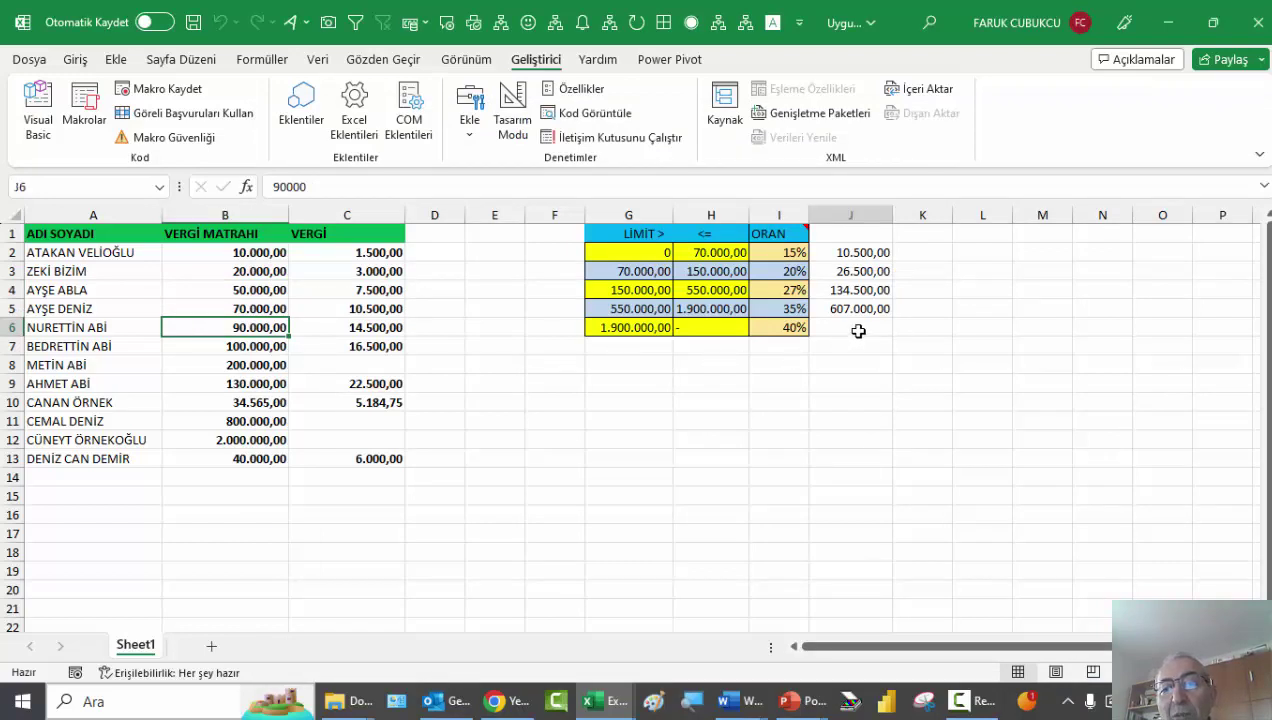
pyautogui.click(835, 295)
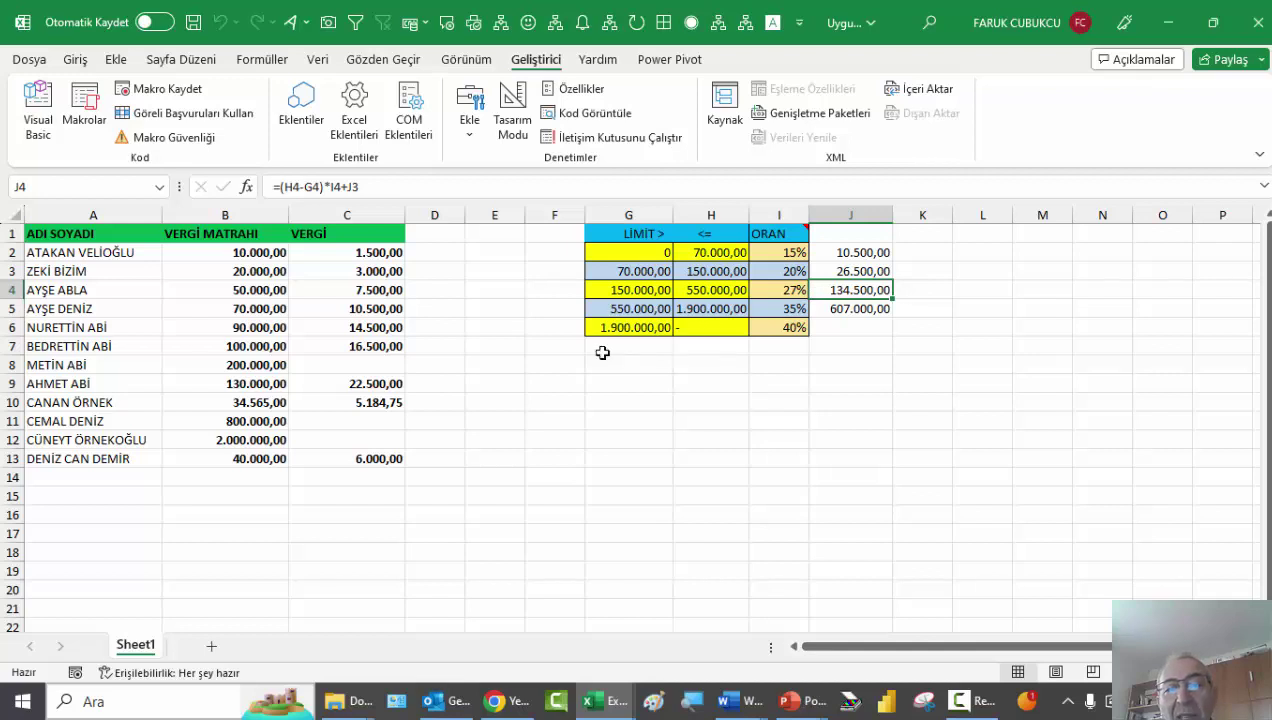
pyautogui.click(267, 332)
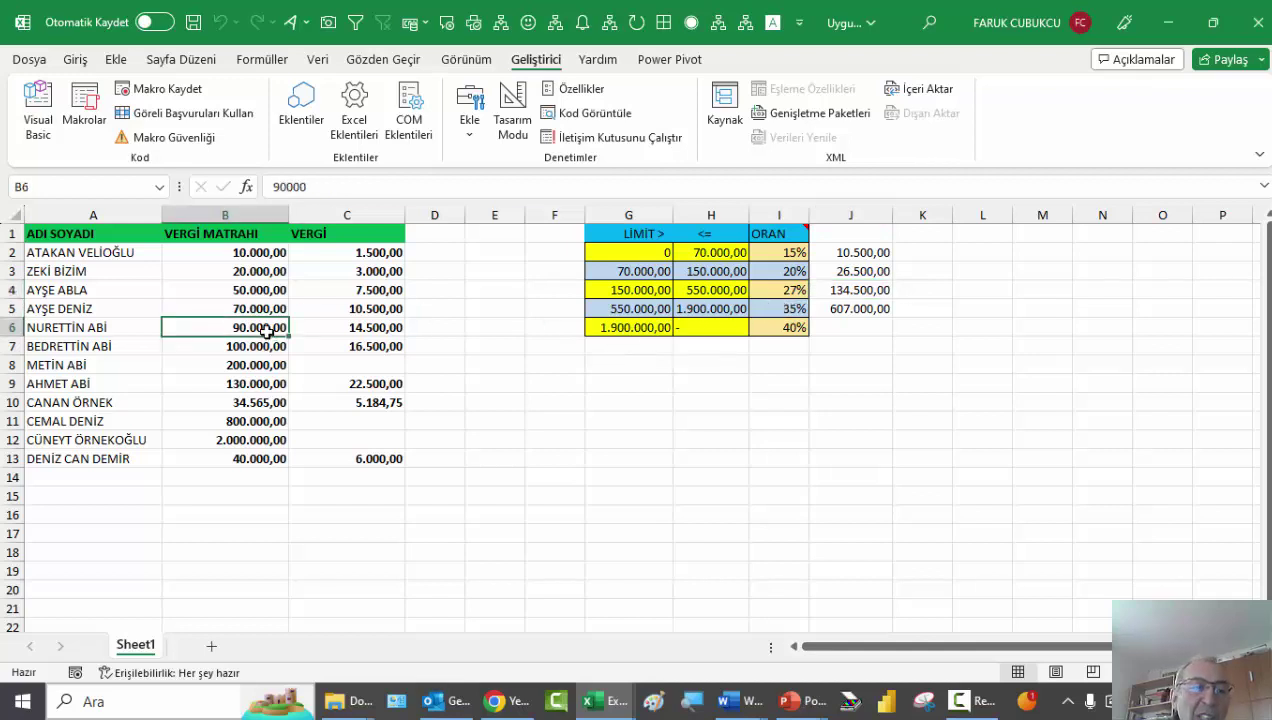
pyautogui.click(38, 100)
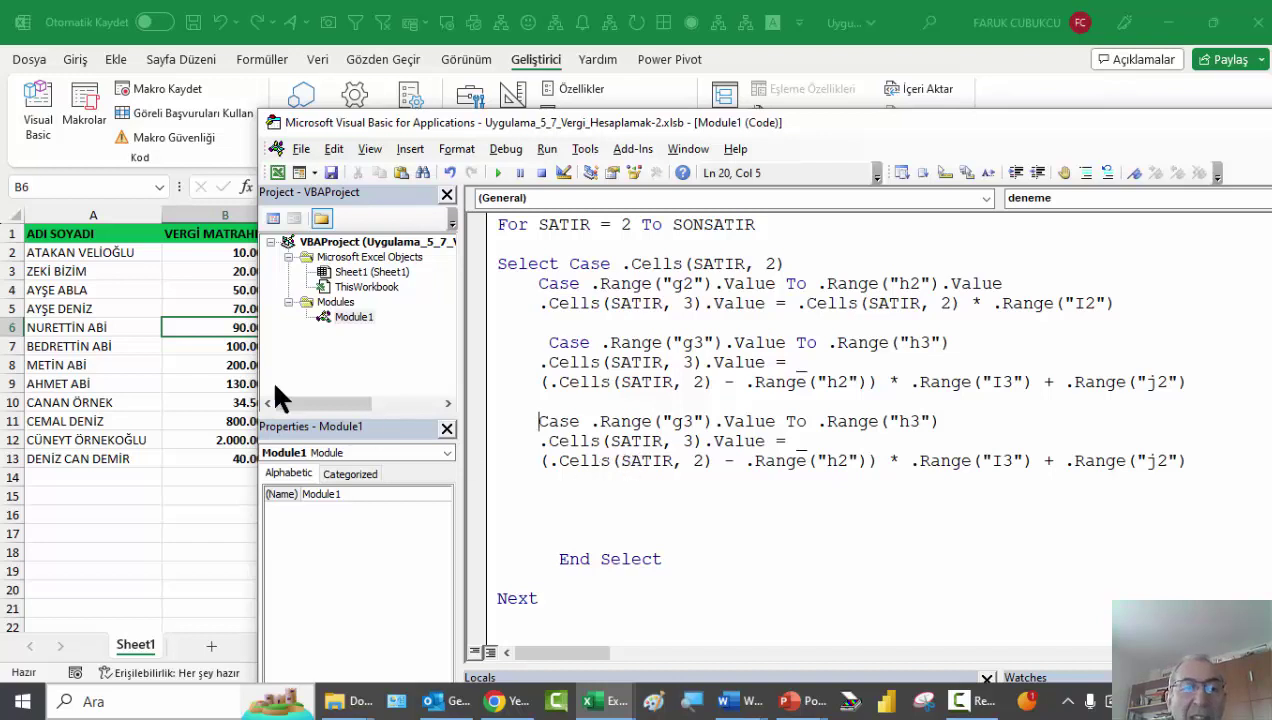
pyautogui.click(212, 347)
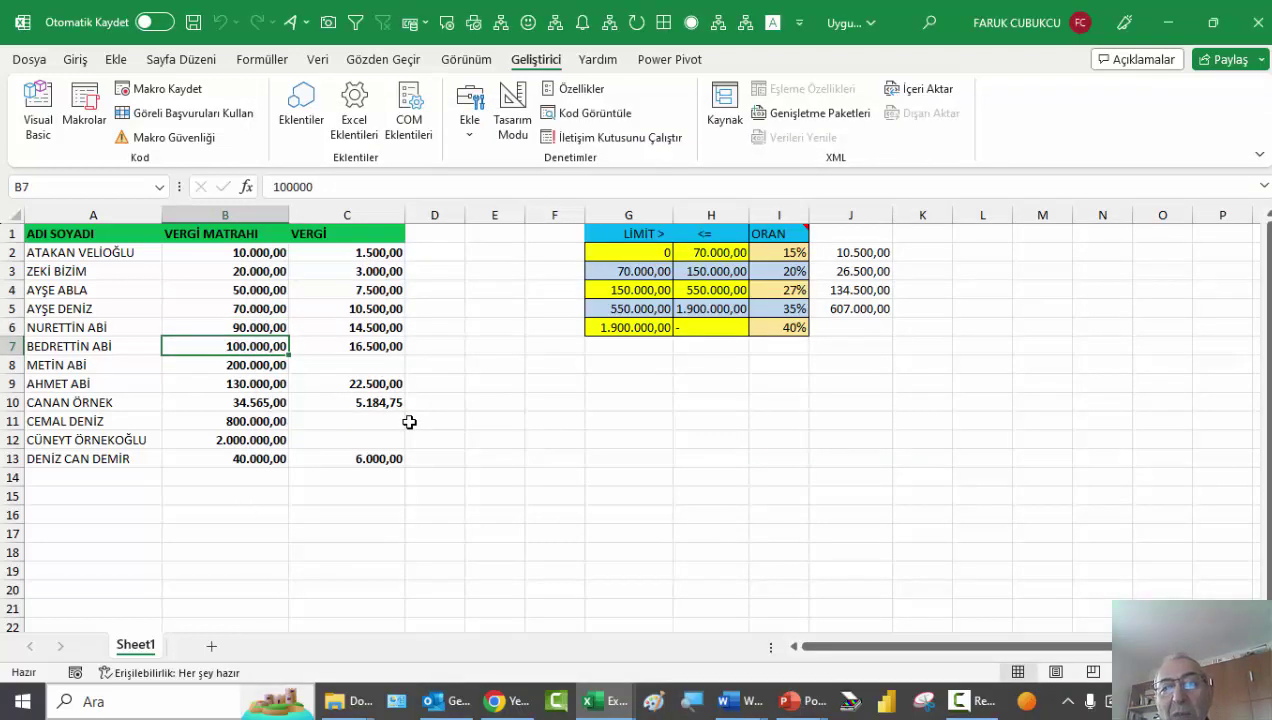
pyautogui.click(40, 108)
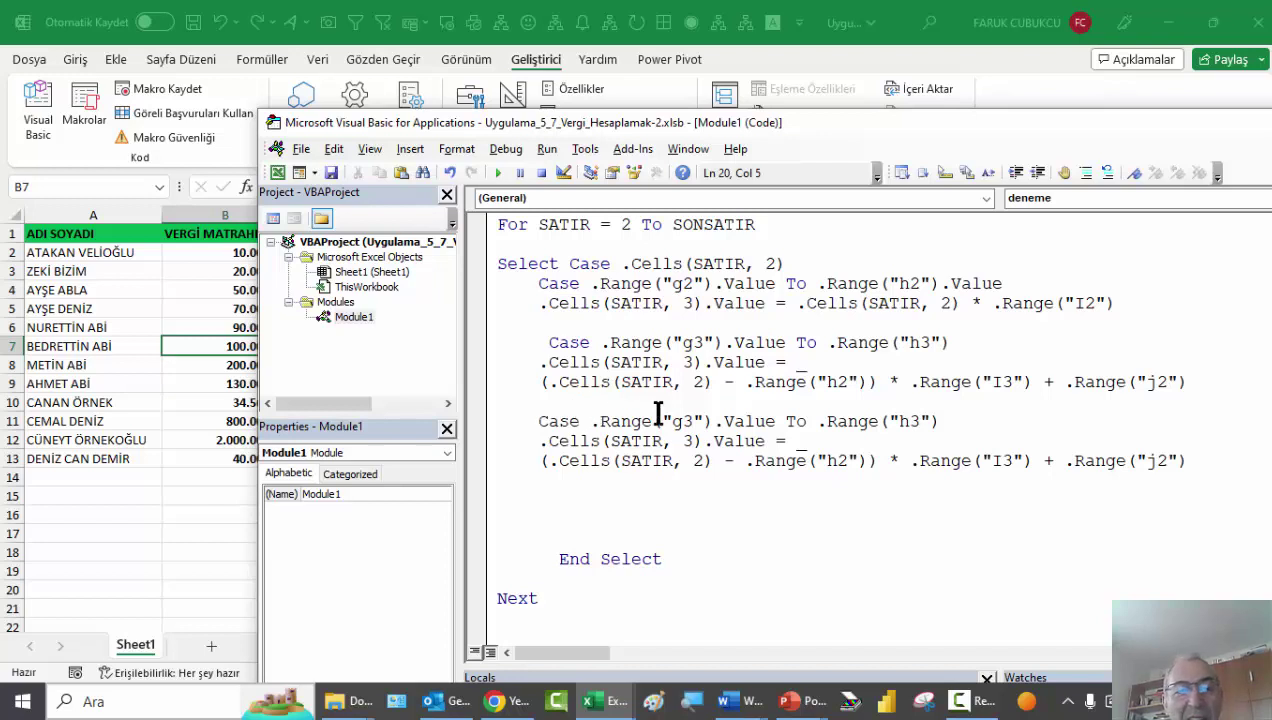
pyautogui.click(225, 322)
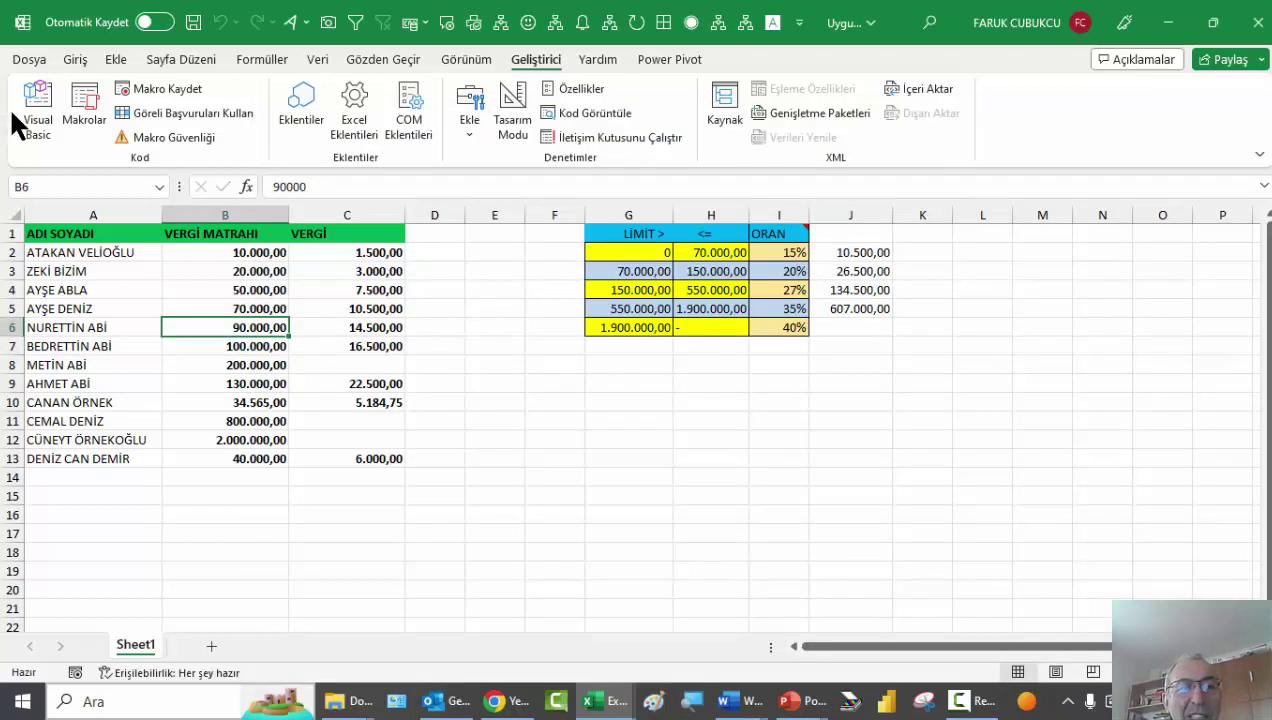
pyautogui.click(40, 100)
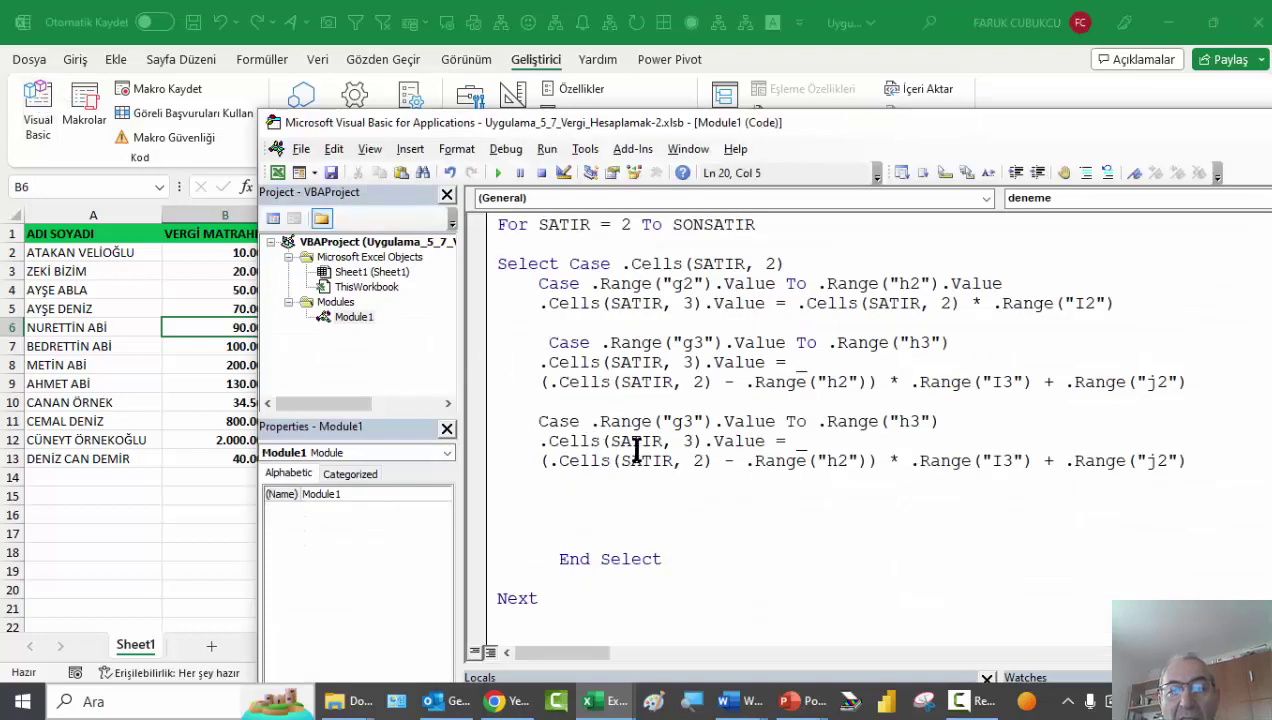
pyautogui.hotkey('alt', 'F11')
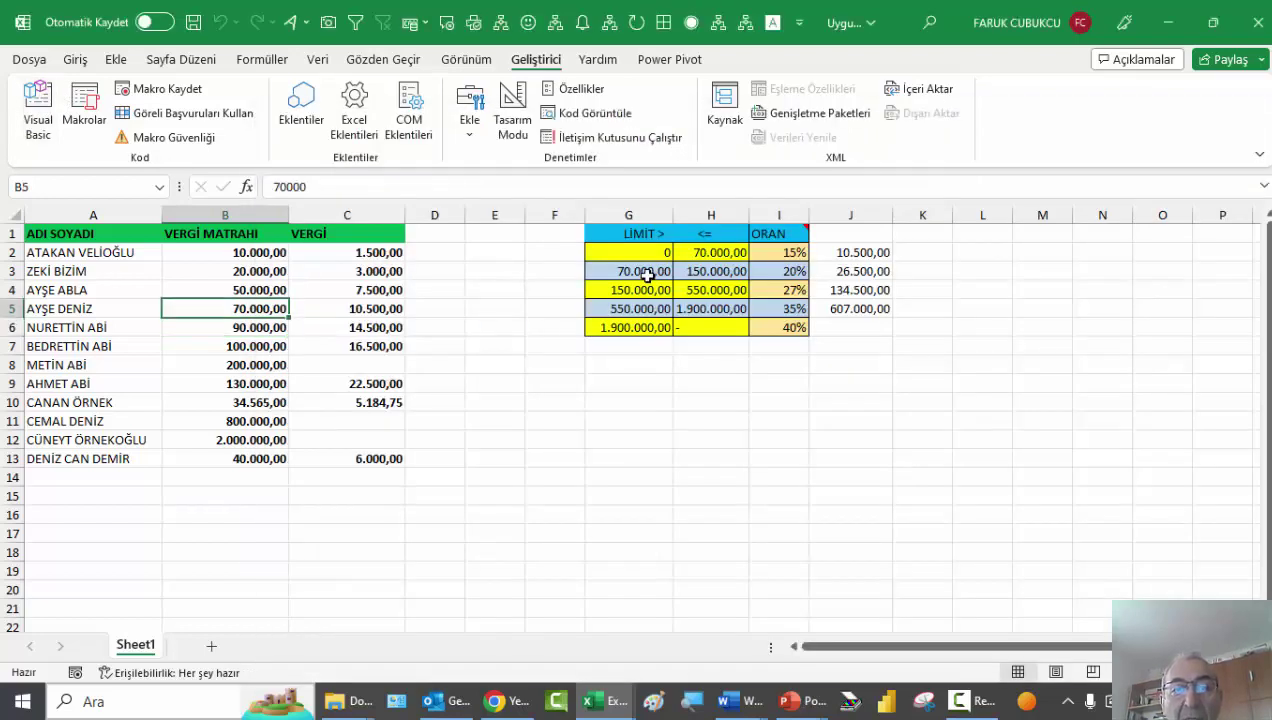
pyautogui.click(648, 272)
pyautogui.click(642, 289)
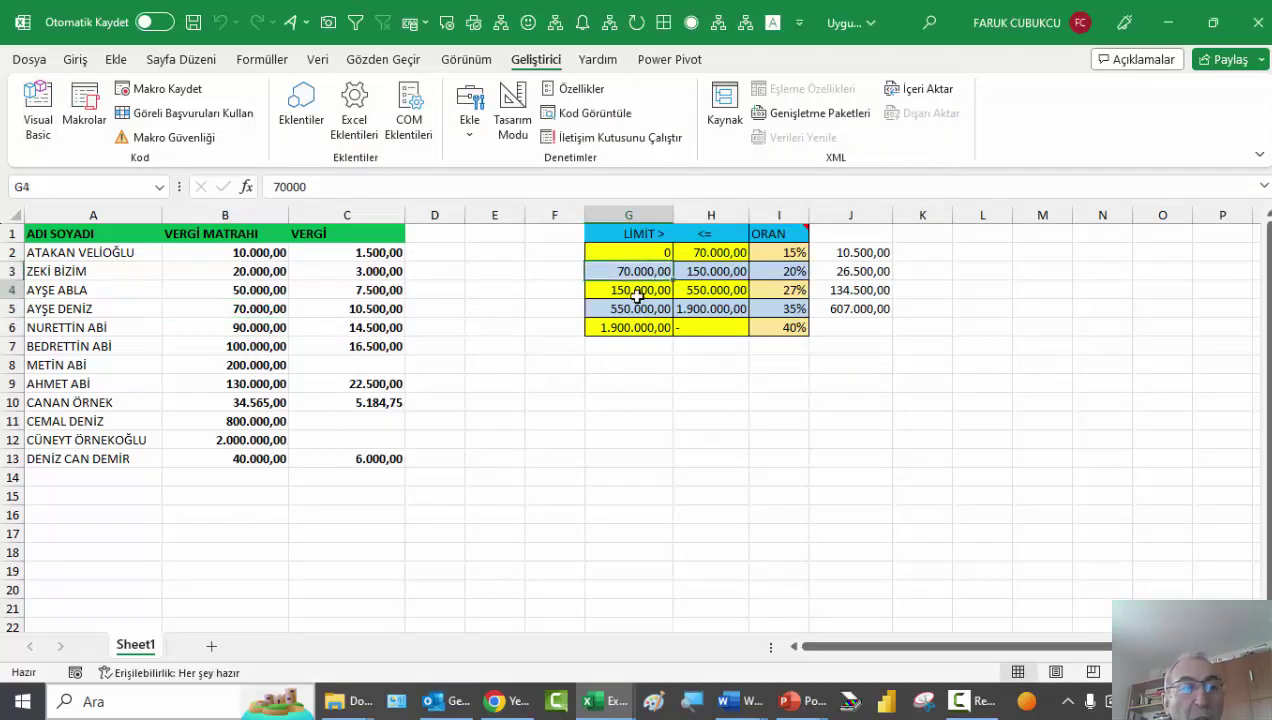
pyautogui.click(42, 100)
# Change the copied Case to g4–h4, subtracting h3 and applying rate I4
pyautogui.click(682, 421)
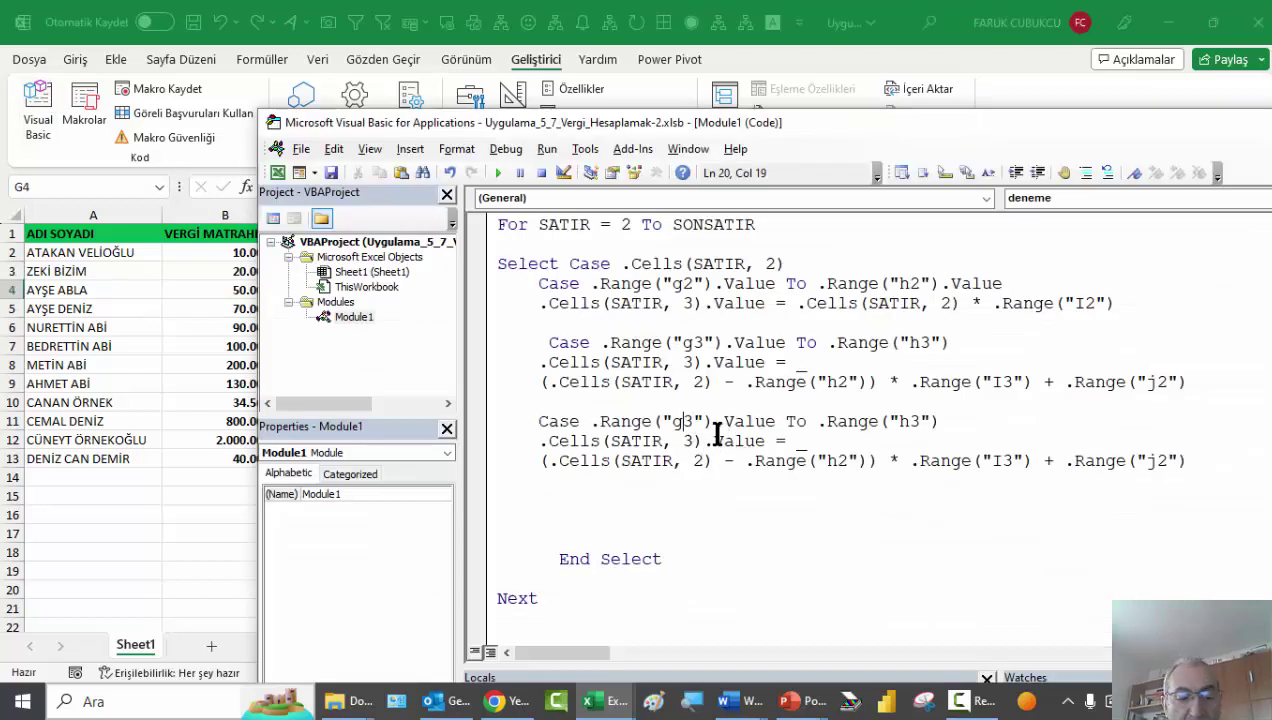
pyautogui.press('Delete')
pyautogui.write('4')
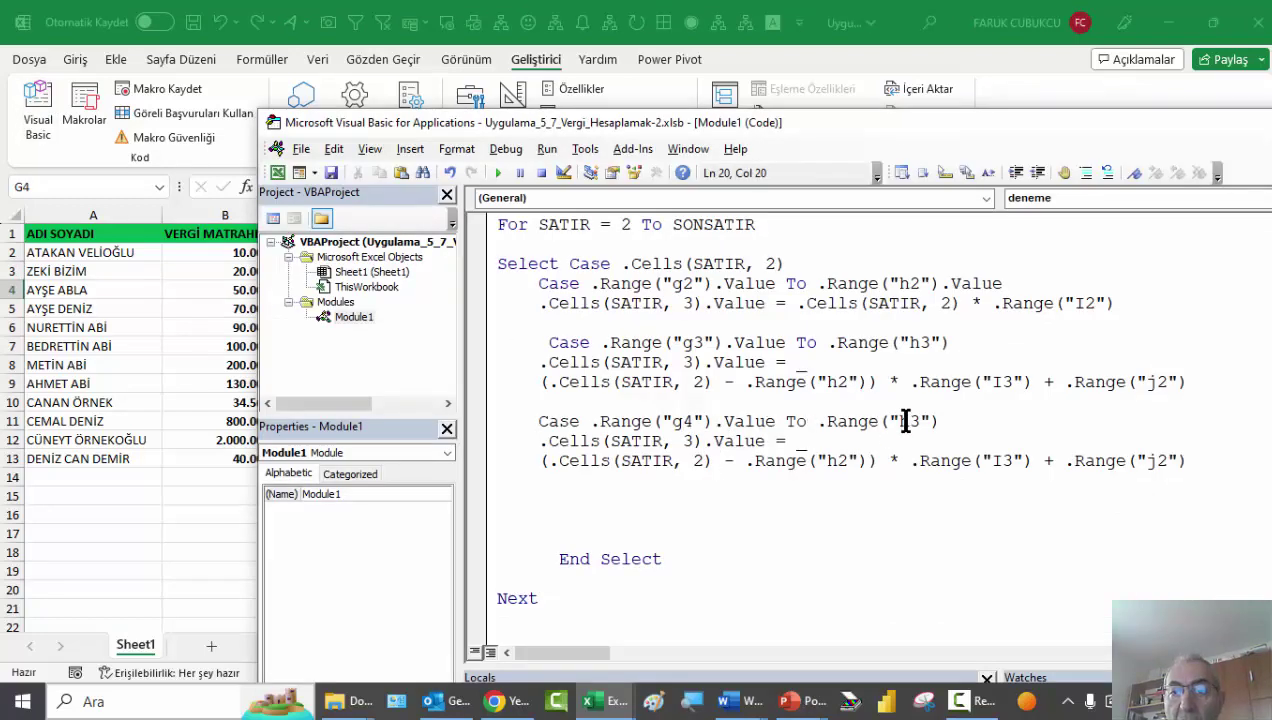
pyautogui.click(903, 421)
pyautogui.write('4')
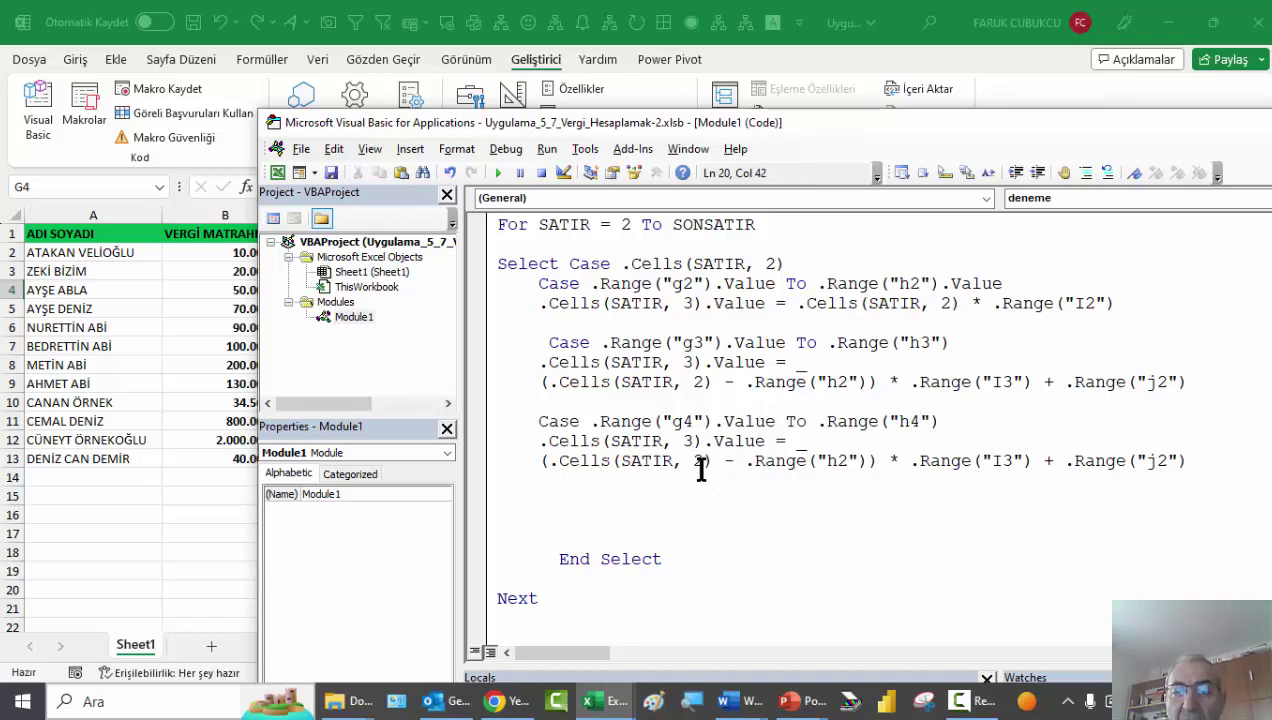
pyautogui.click(836, 461)
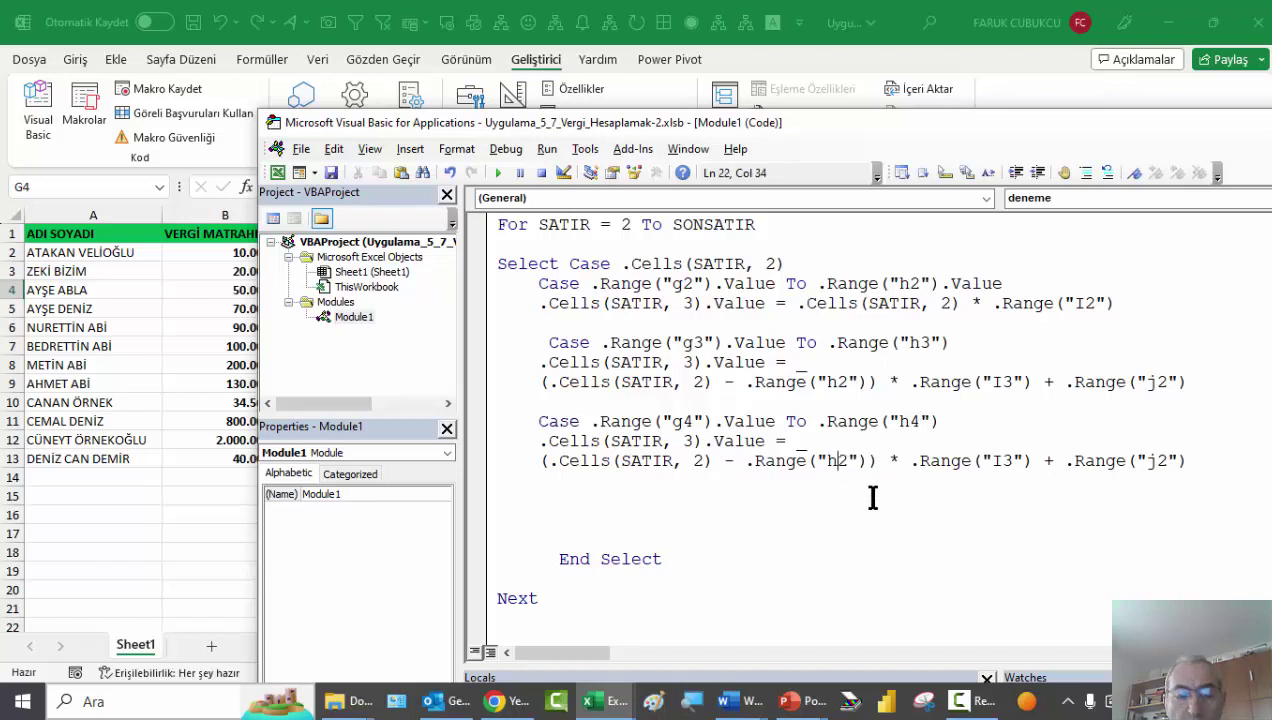
pyautogui.press('Delete')
pyautogui.write('3')
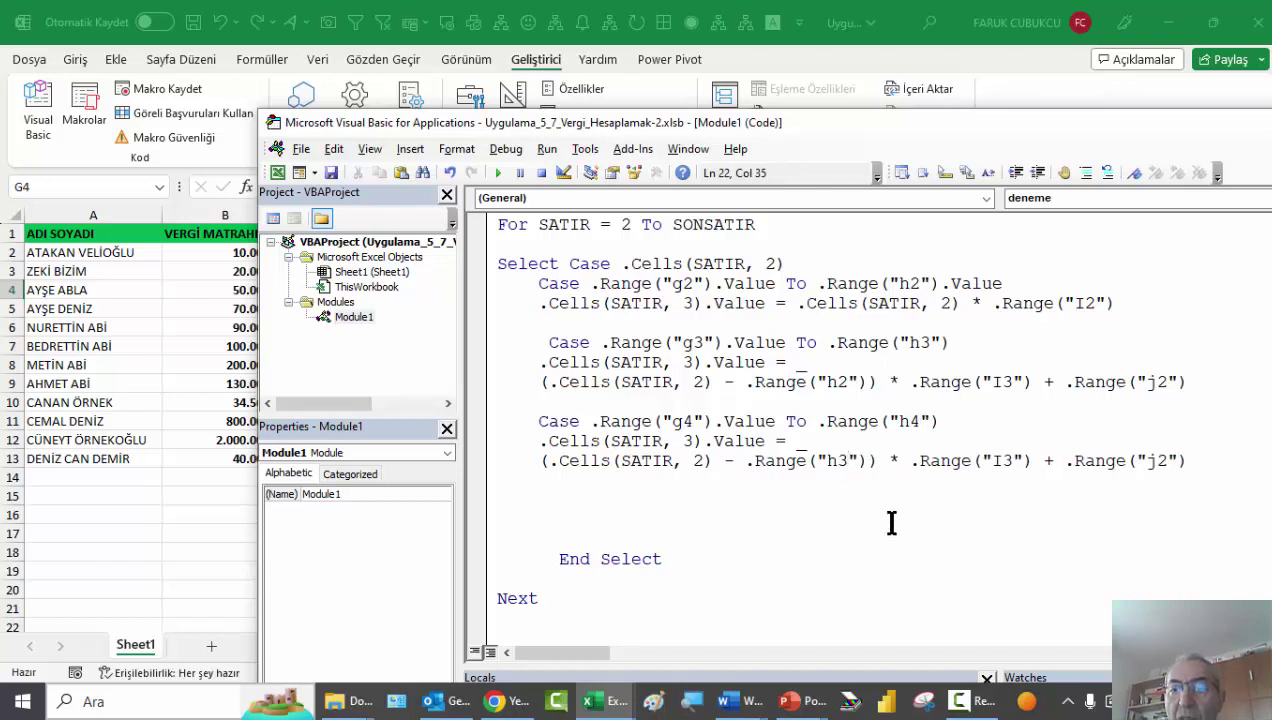
pyautogui.click(996, 461)
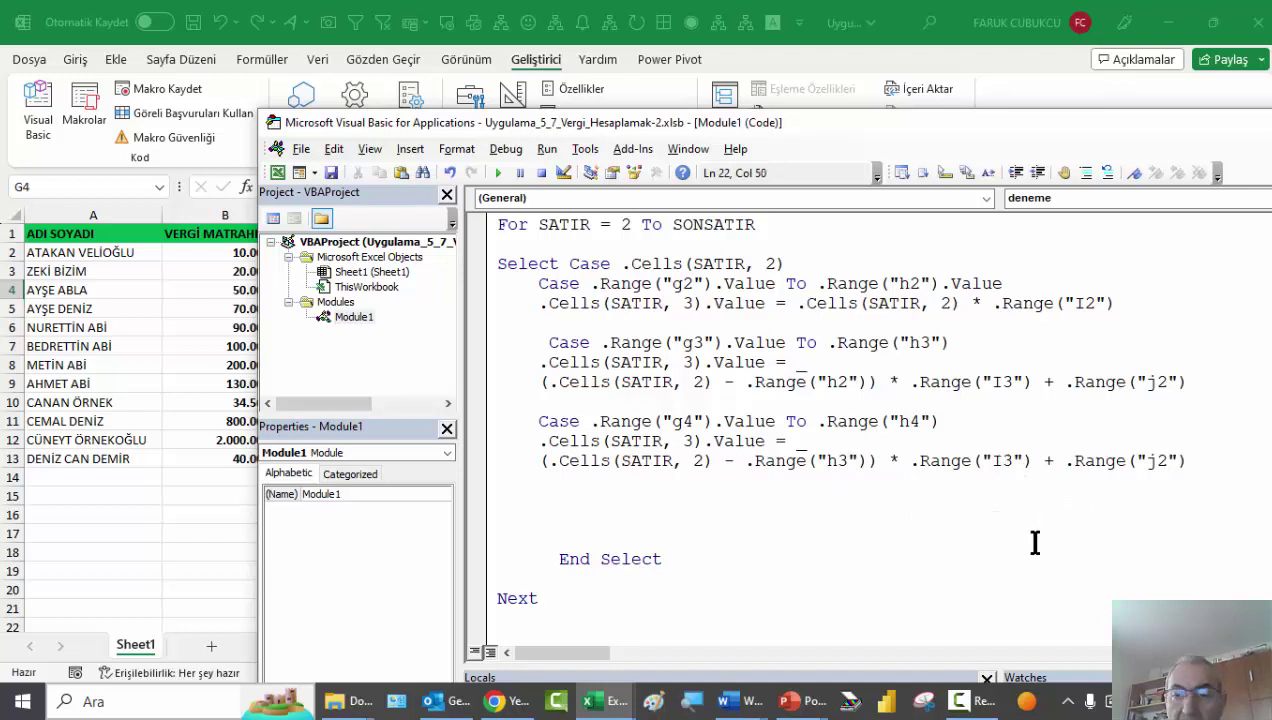
pyautogui.press('Delete')
pyautogui.write('4')
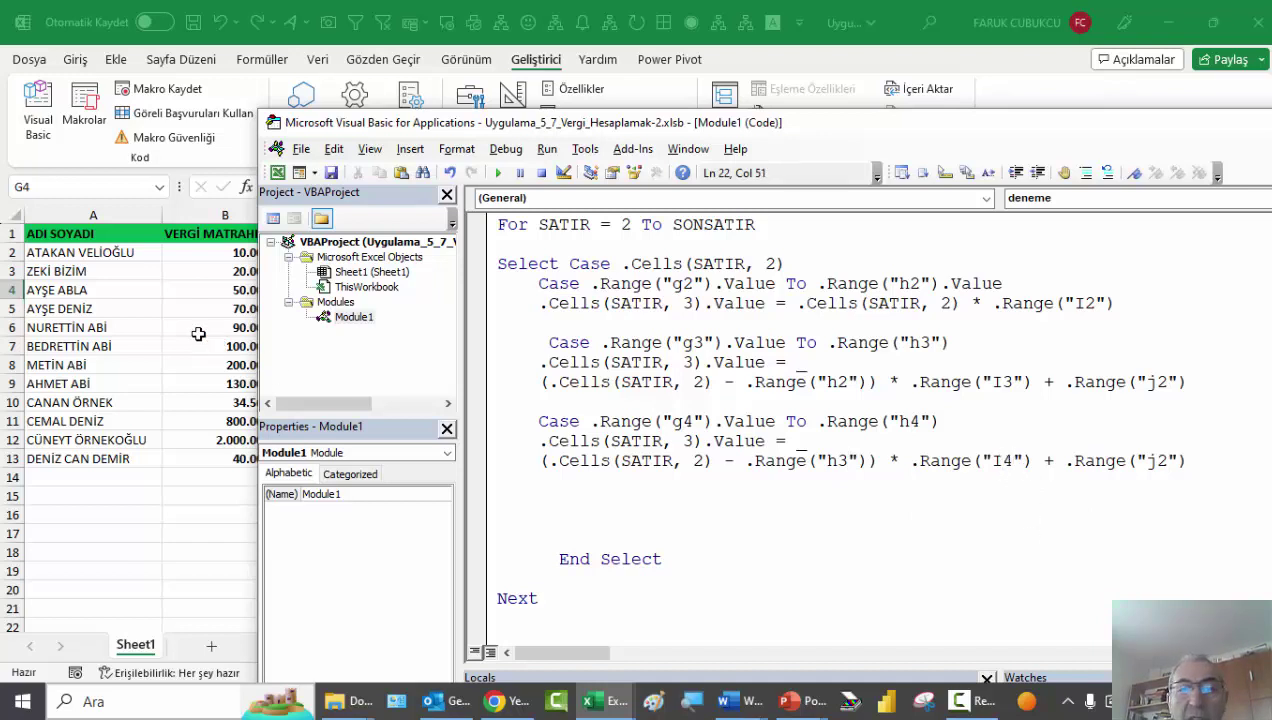
# Confirm the 27% rate in I4 and change the added cumulative tax to j3
pyautogui.hotkey('alt', 'F11')
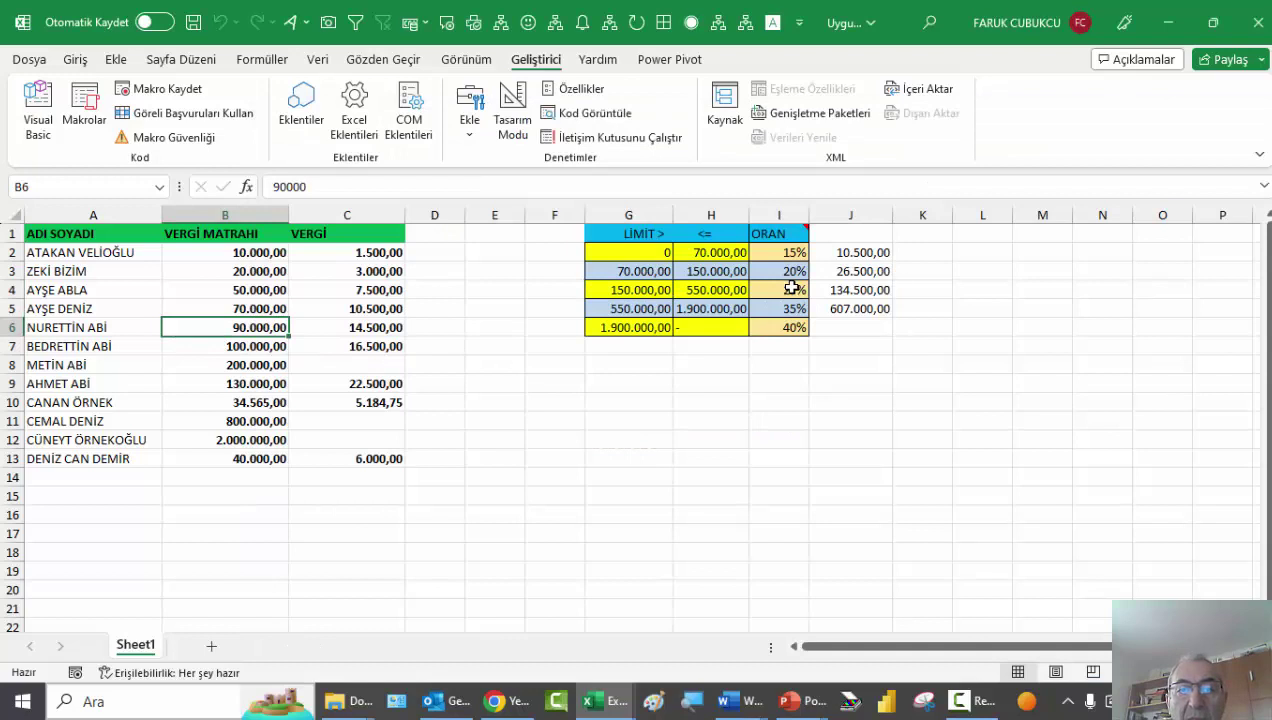
pyautogui.click(790, 289)
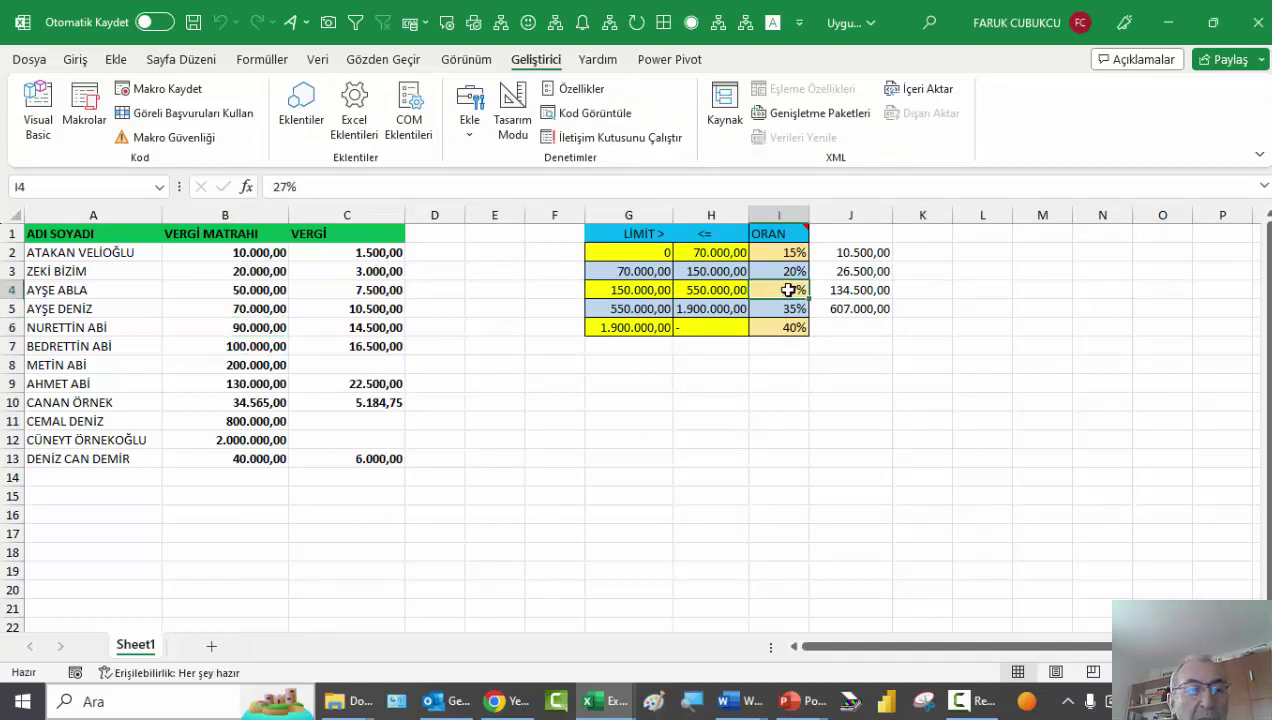
pyautogui.click(38, 108)
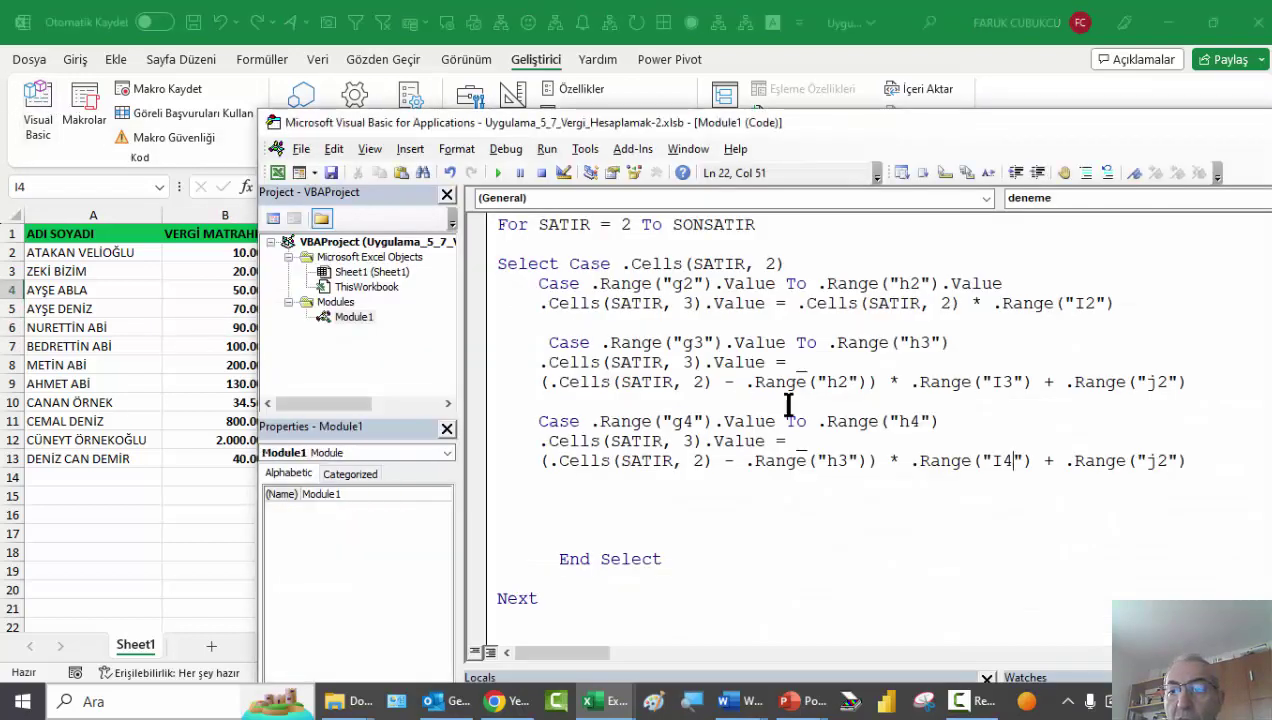
pyautogui.click(1151, 461)
pyautogui.write('3')
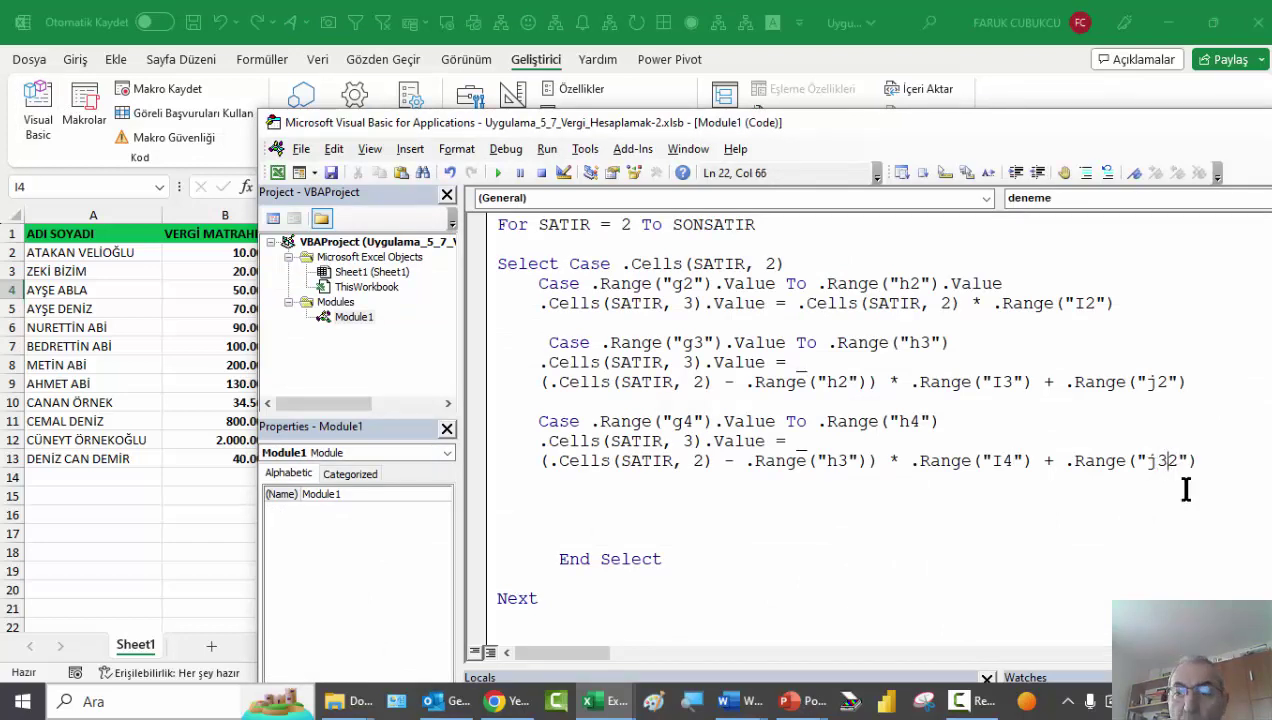
# Cross-check I4, J3 and G4 on the worksheet against the new Case
pyautogui.click(171, 343)
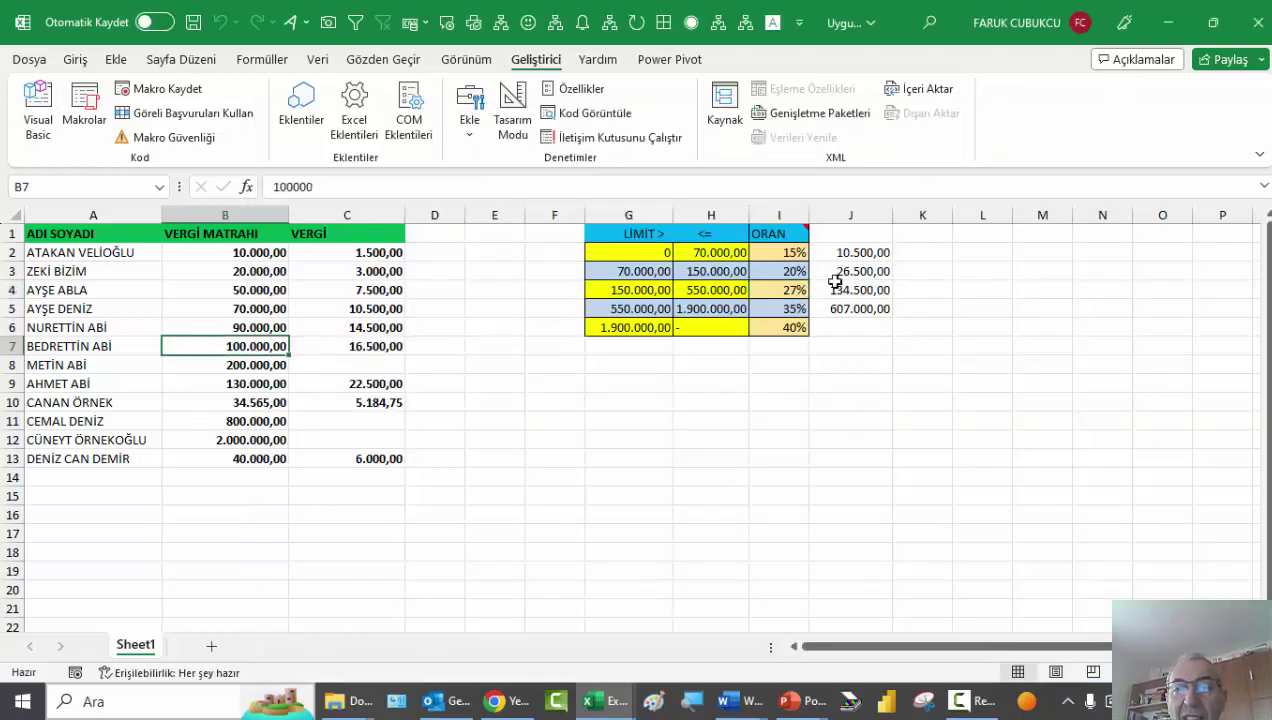
pyautogui.click(766, 286)
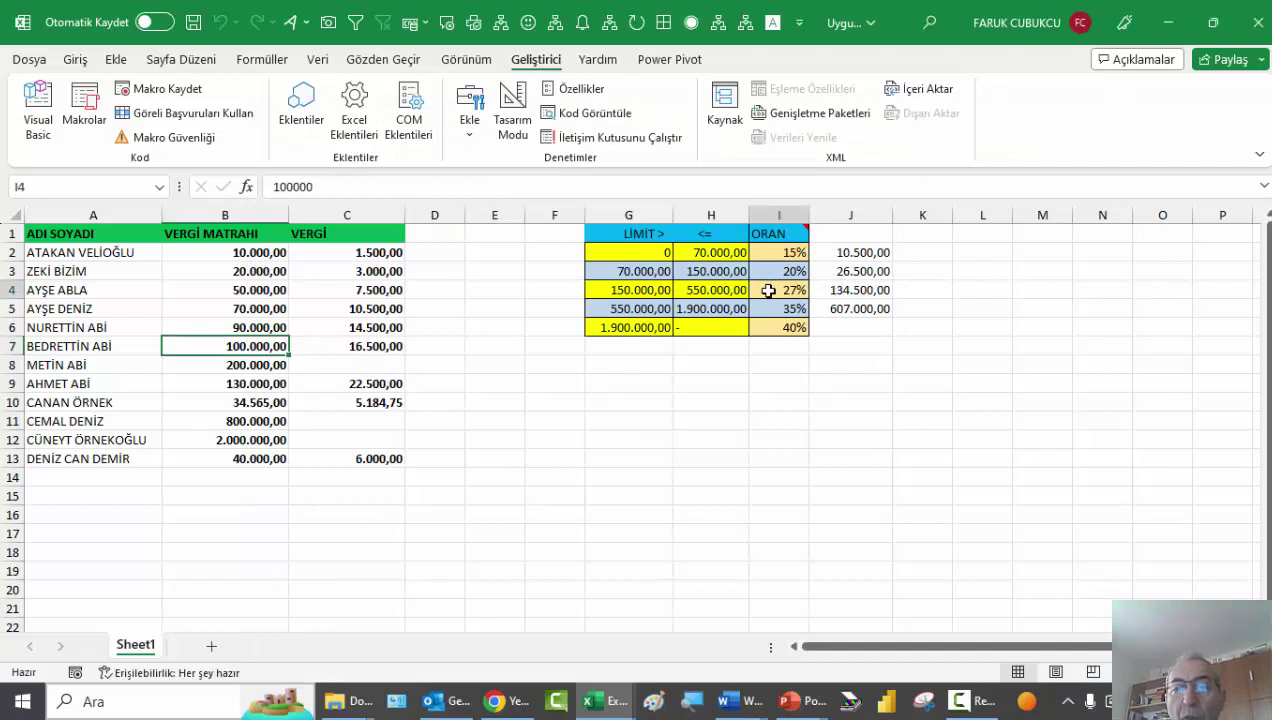
pyautogui.click(855, 273)
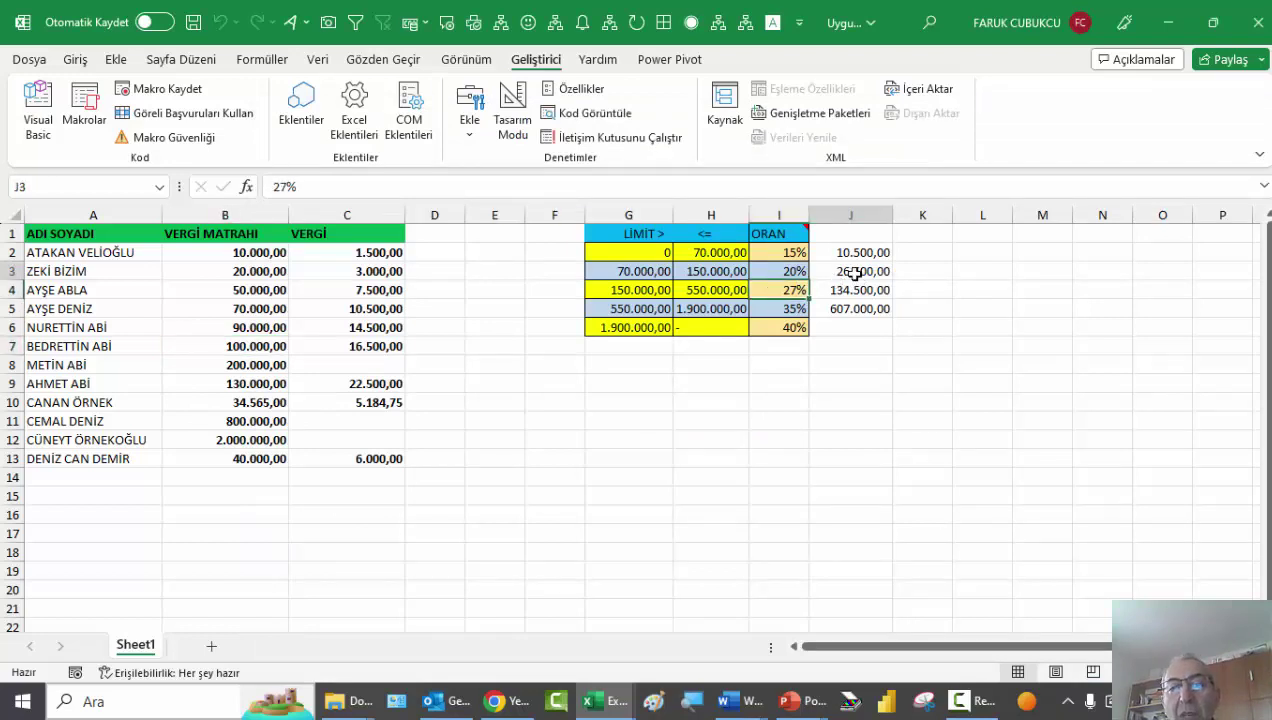
pyautogui.click(785, 290)
pyautogui.click(832, 271)
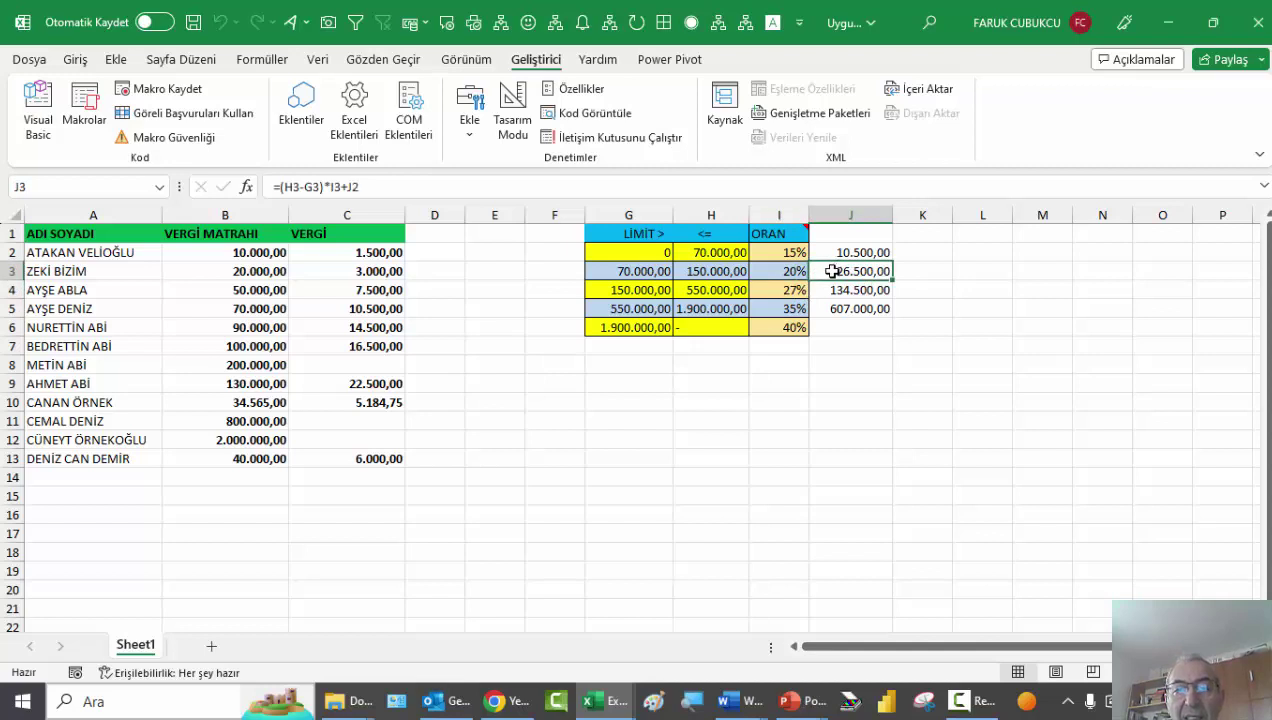
pyautogui.click(795, 290)
pyautogui.click(654, 290)
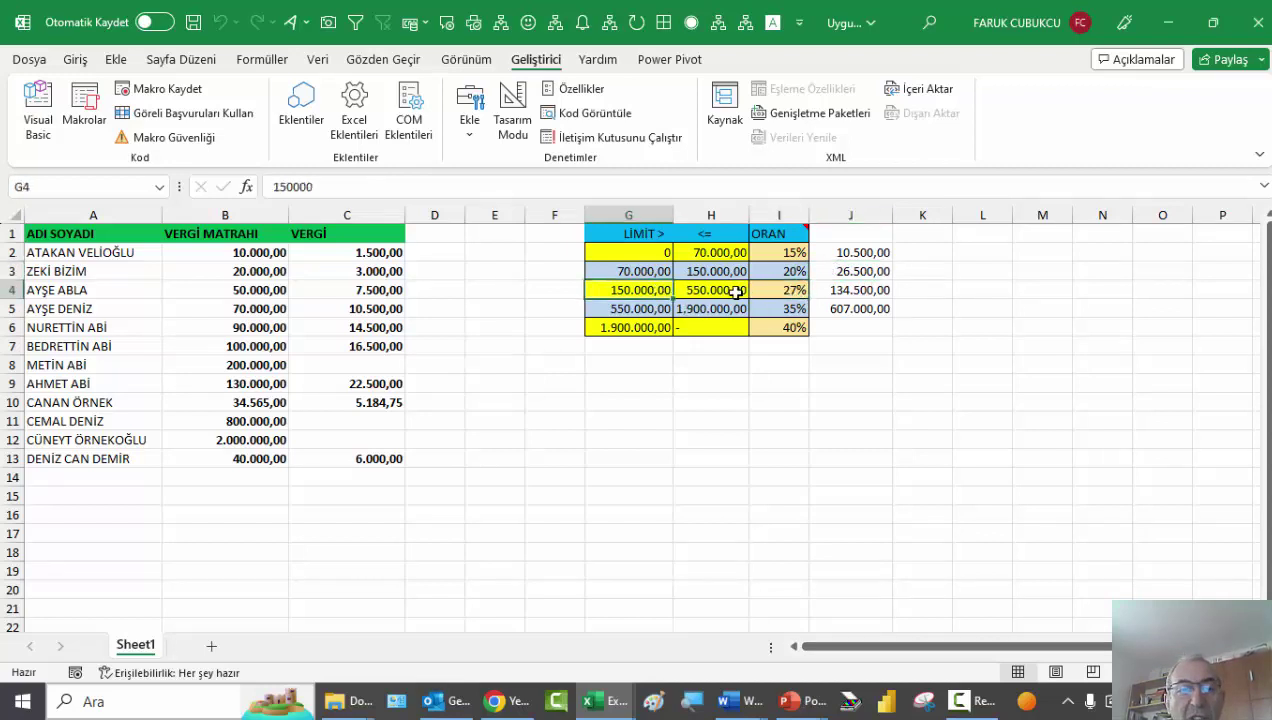
pyautogui.click(40, 105)
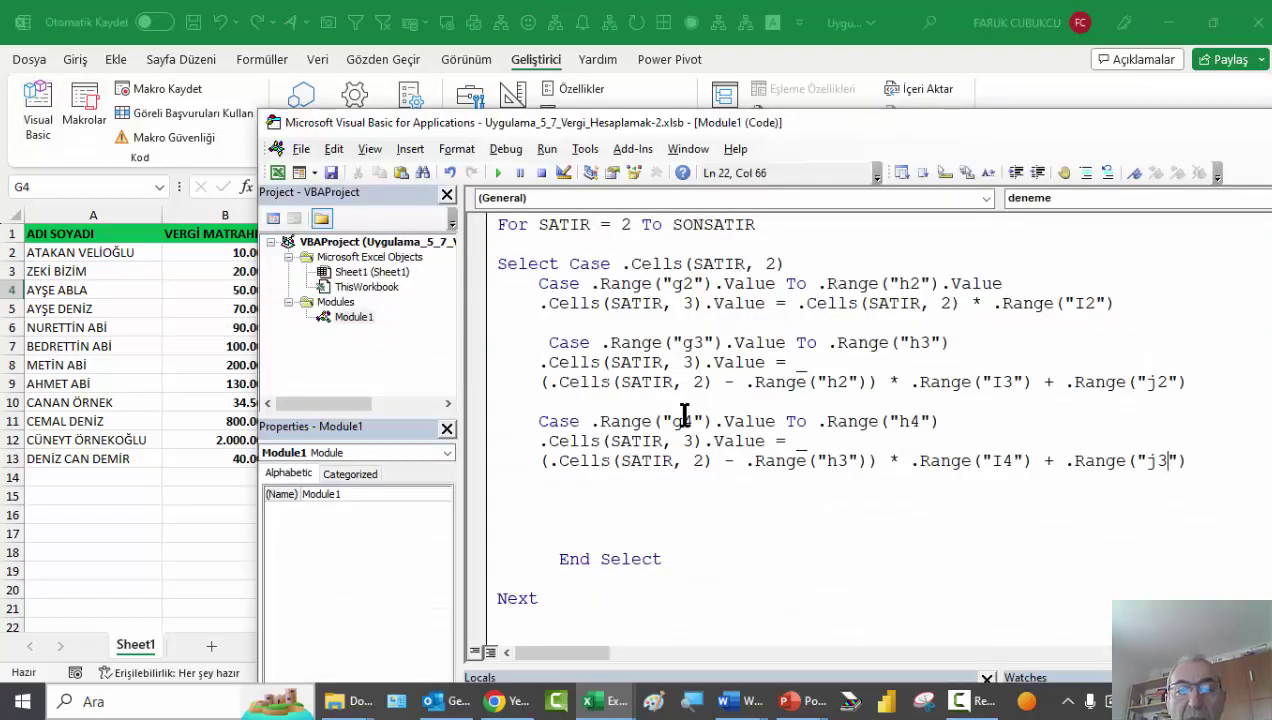
pyautogui.click(497, 173)
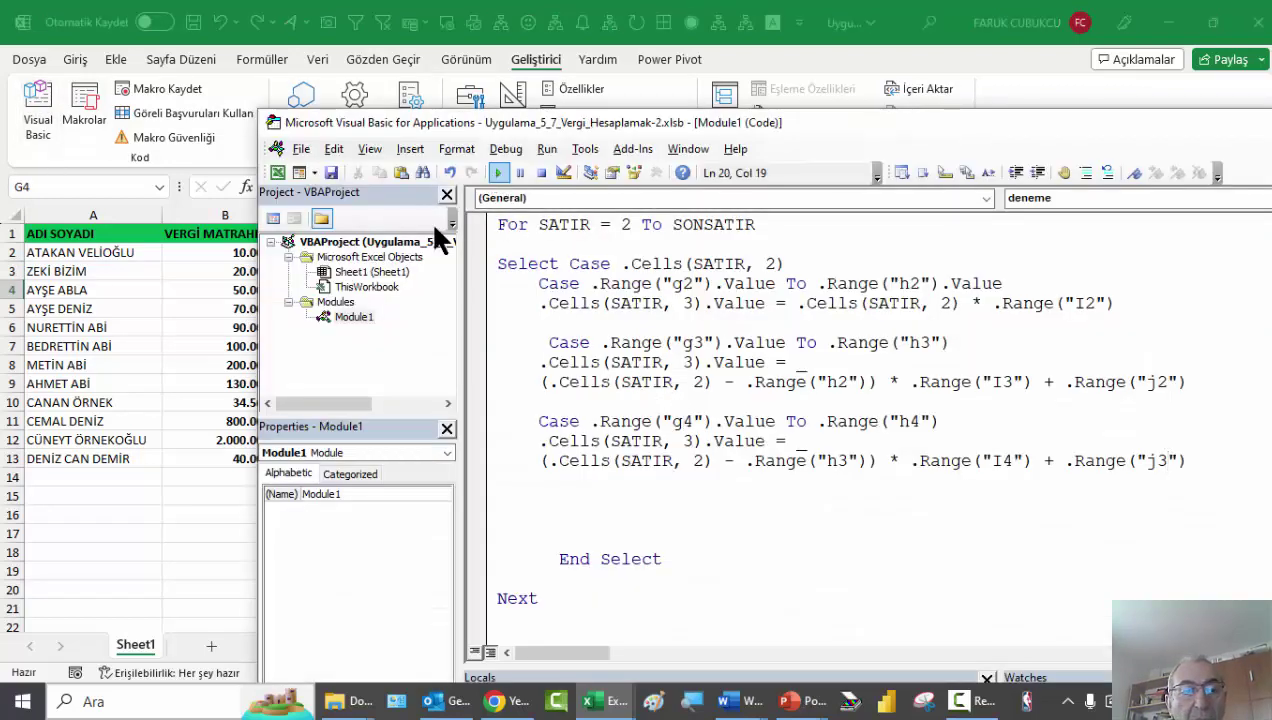
pyautogui.click(180, 305)
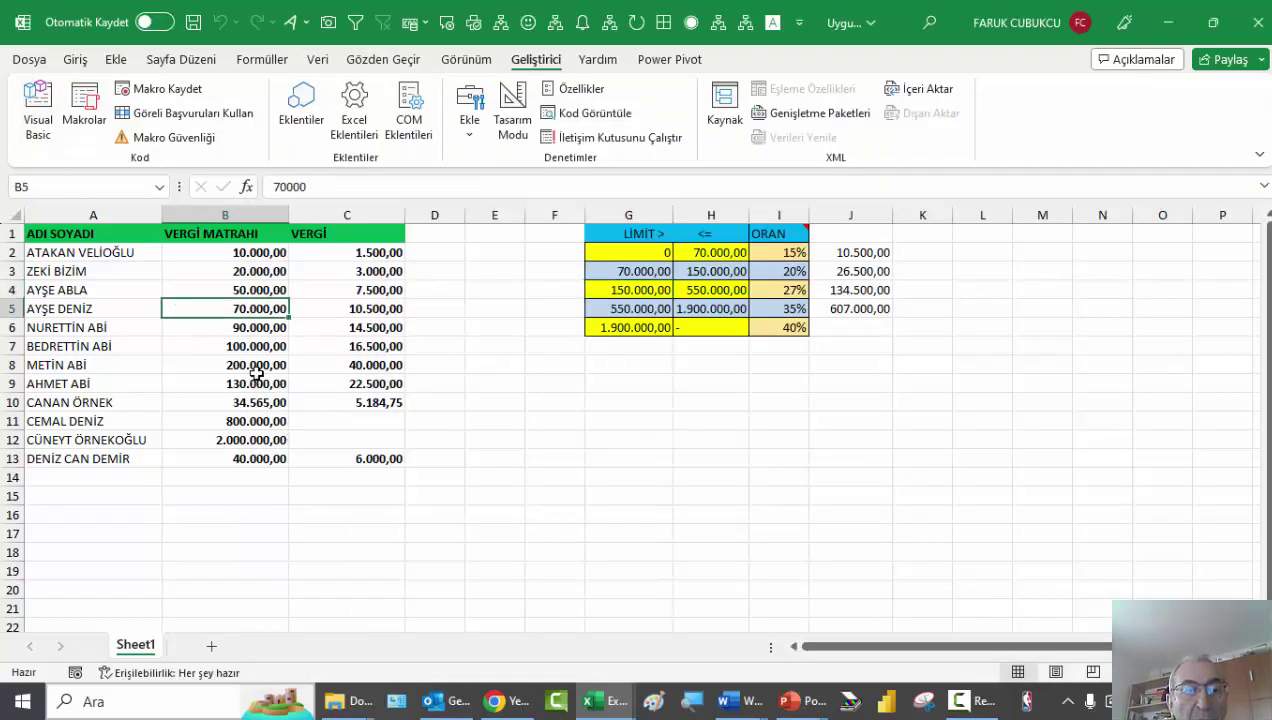
pyautogui.click(268, 364)
pyautogui.click(362, 362)
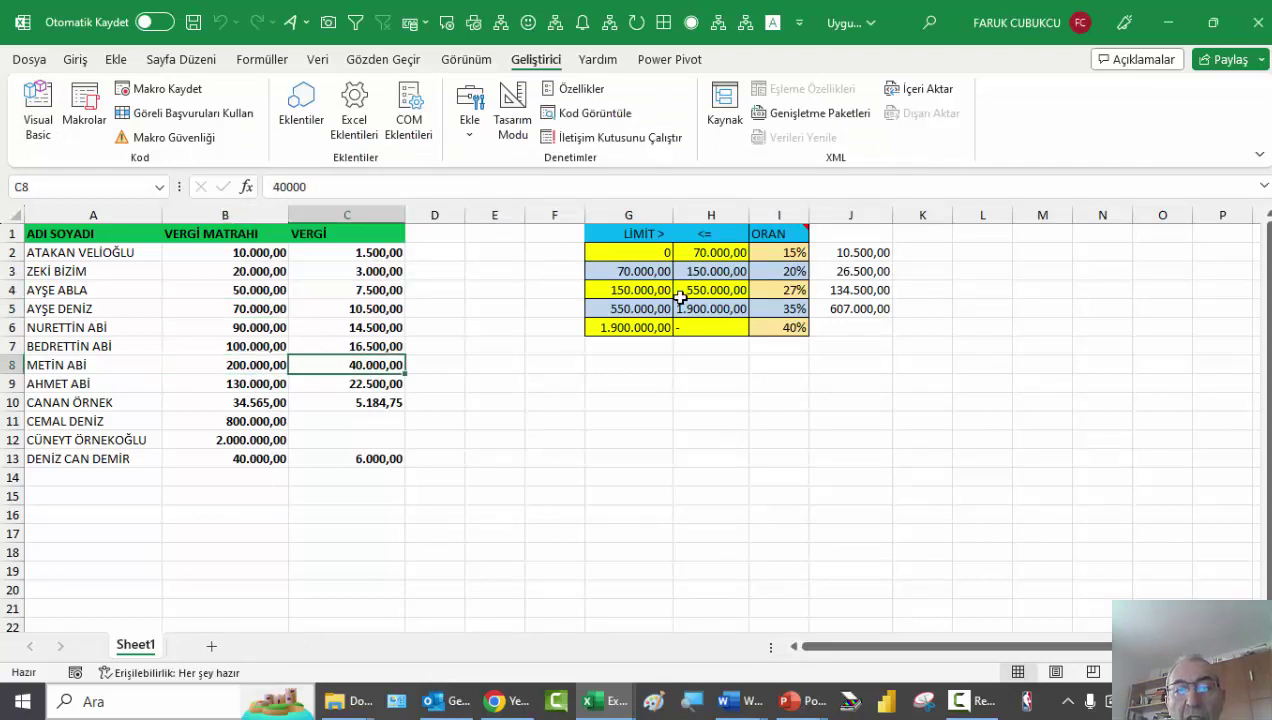
pyautogui.click(779, 289)
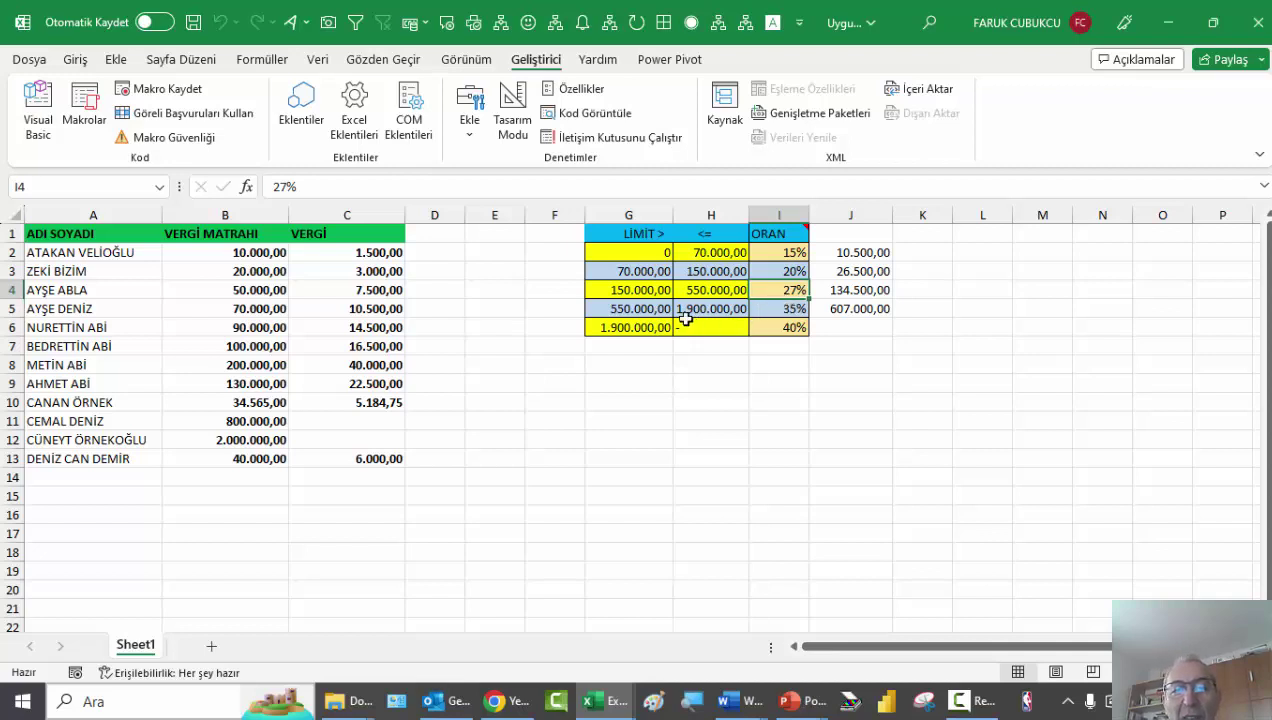
pyautogui.click(370, 371)
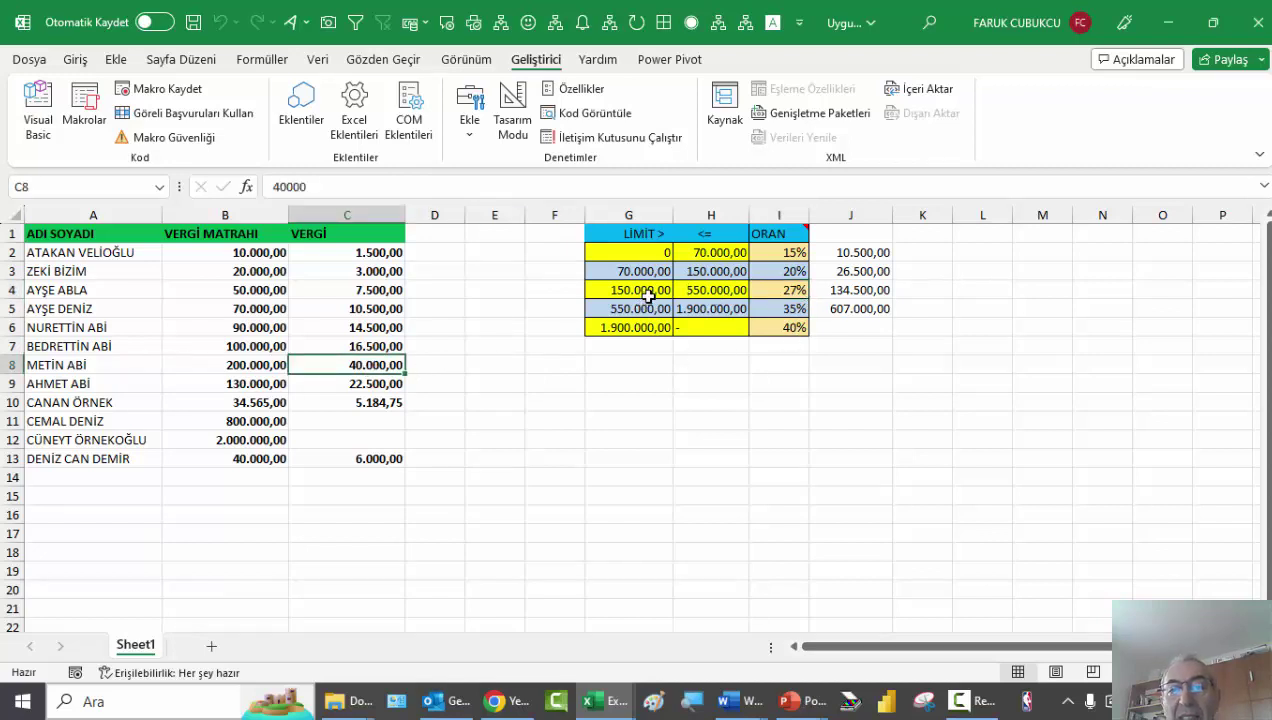
pyautogui.click(779, 289)
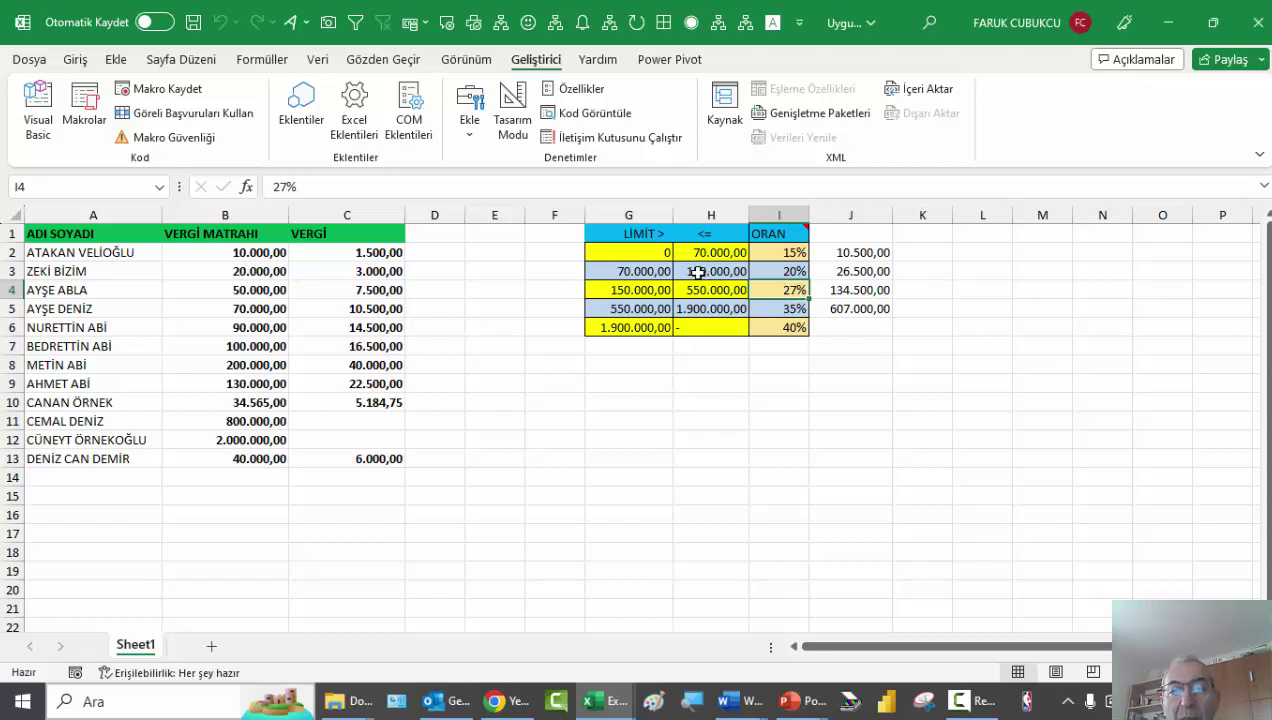
pyautogui.click(865, 271)
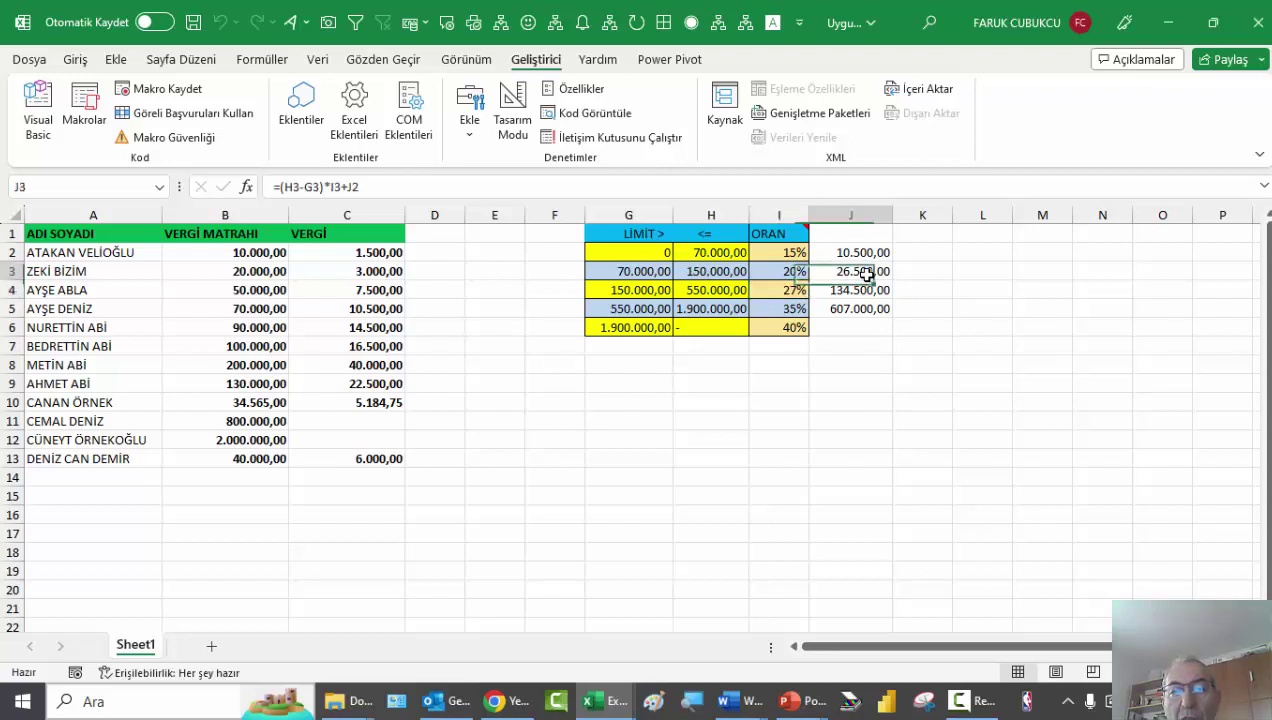
pyautogui.click(372, 364)
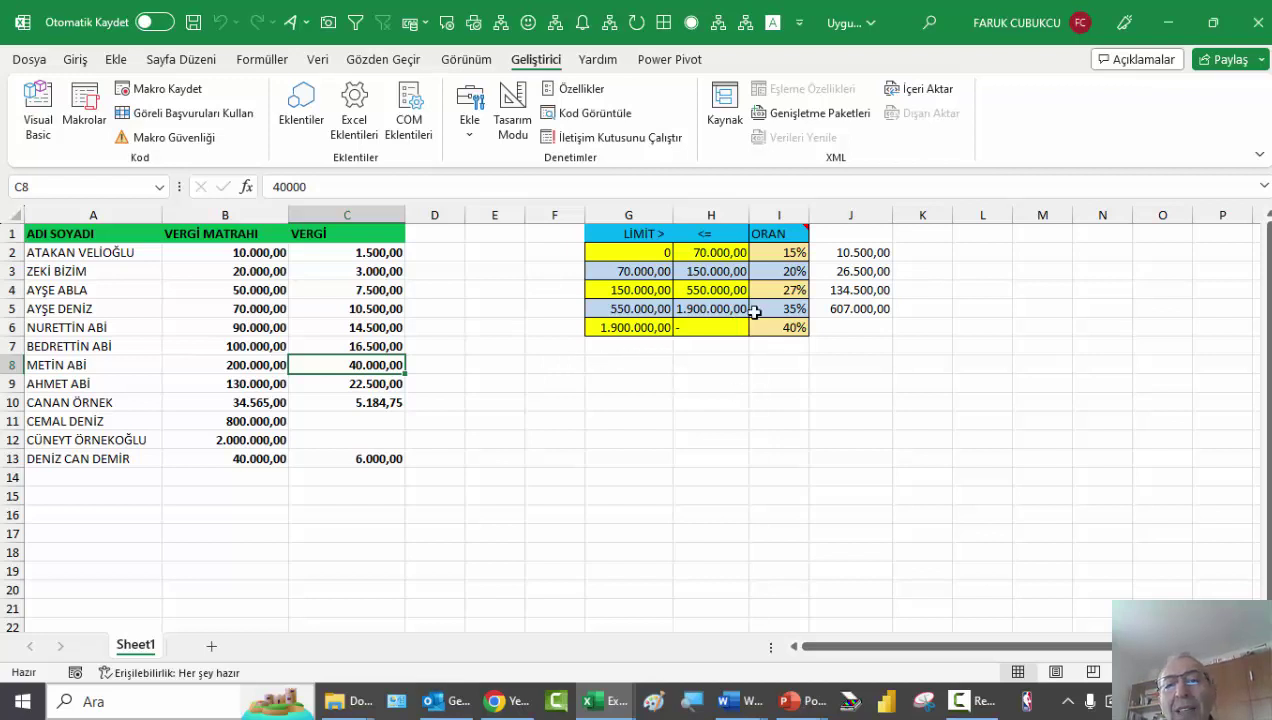
pyautogui.click(843, 252)
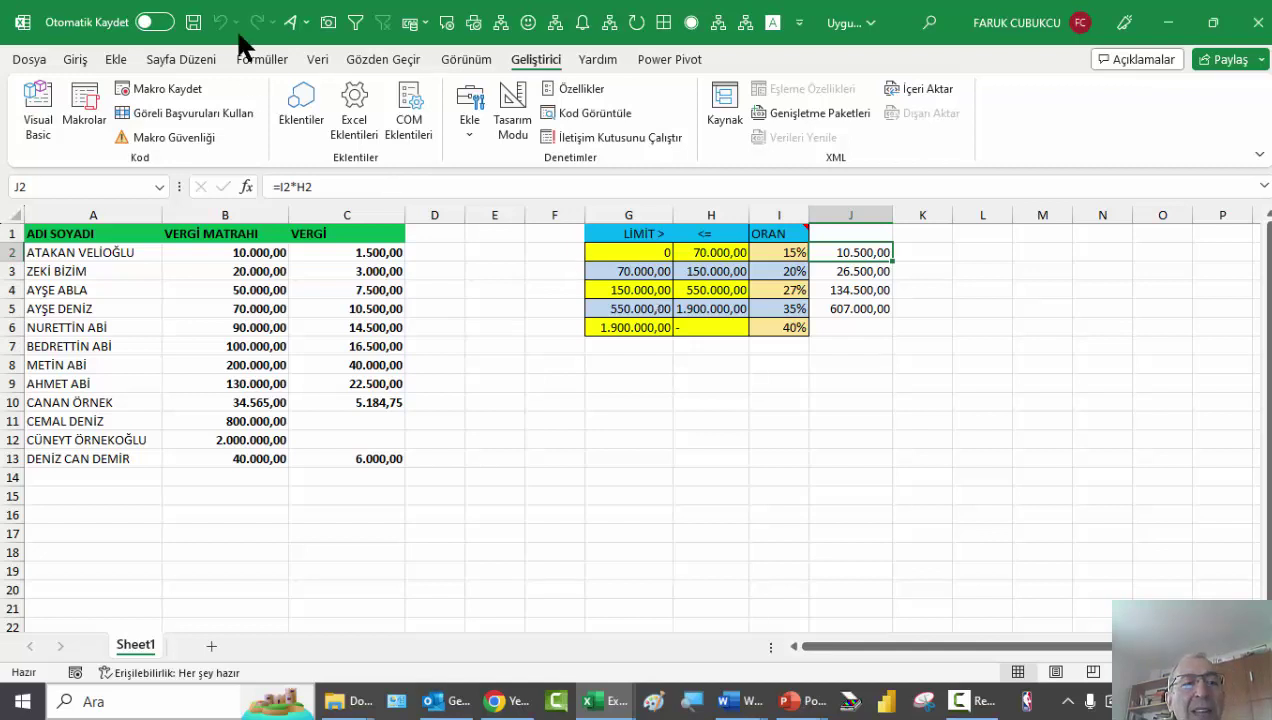
# Check the G4:H4 bracket limits on the worksheet
pyautogui.click(50, 102)
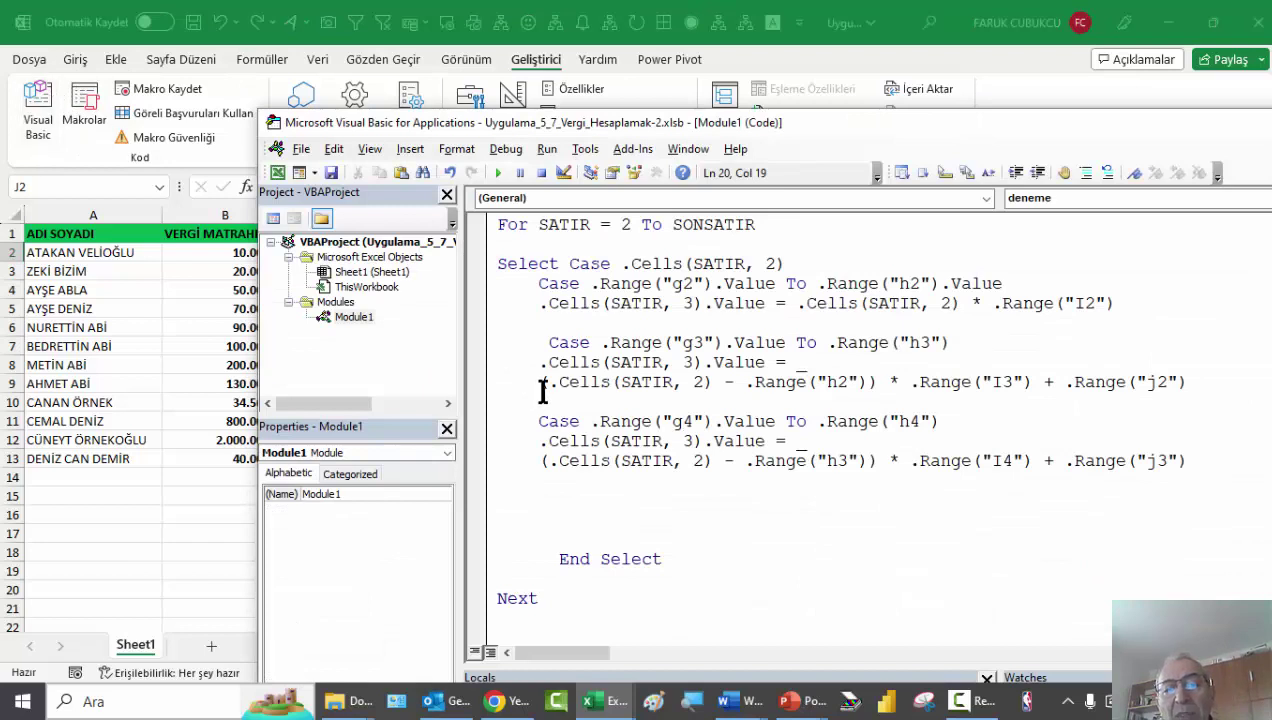
pyautogui.click(540, 422)
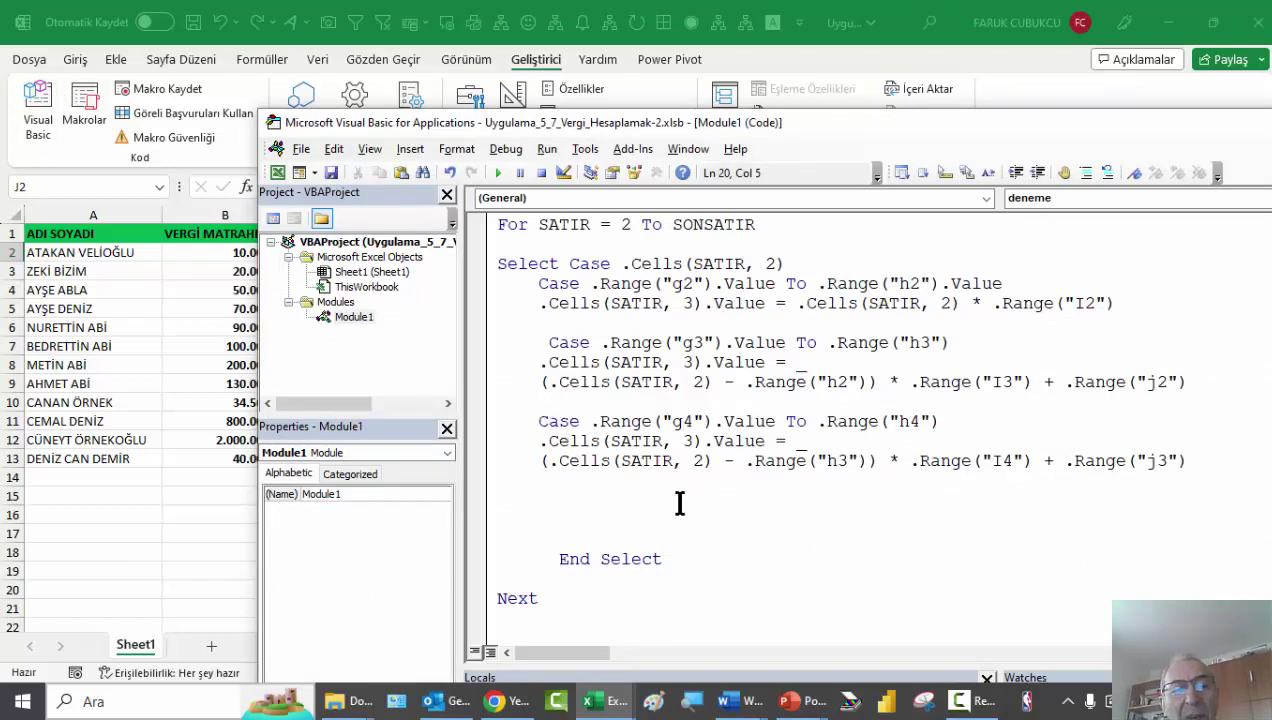
pyautogui.click(206, 339)
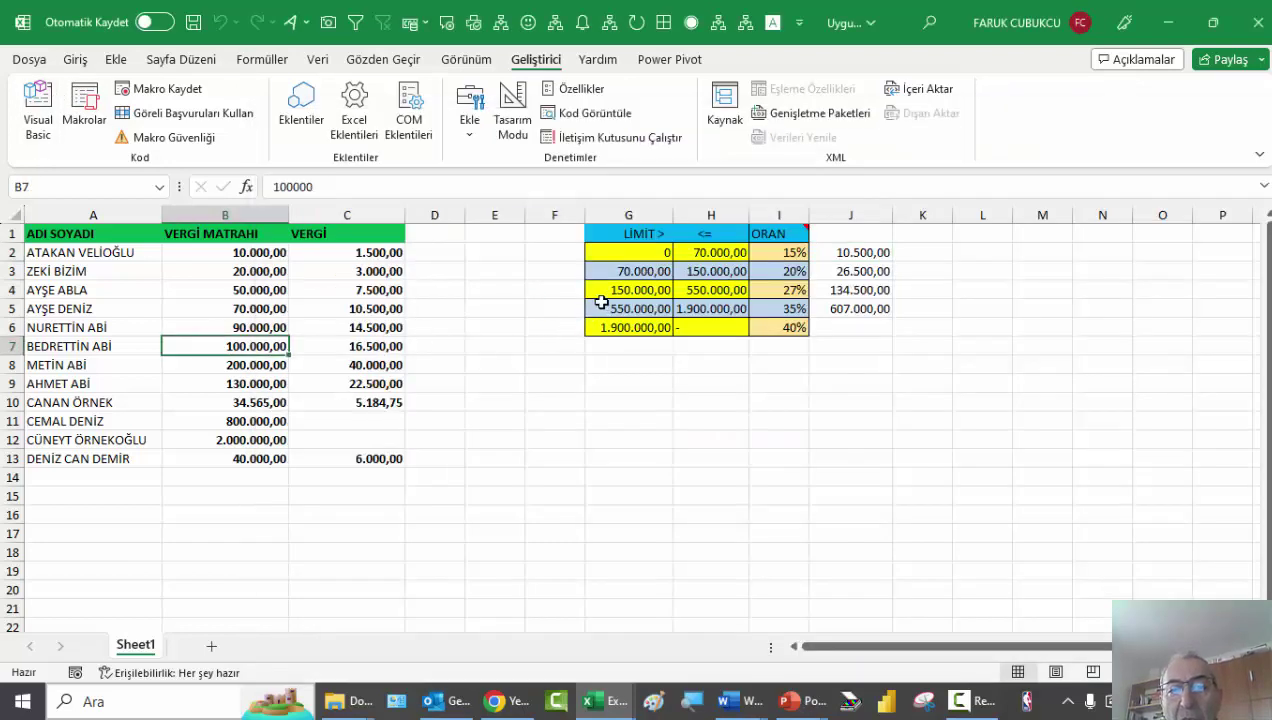
pyautogui.moveTo(596, 296); pyautogui.dragTo(697, 290)
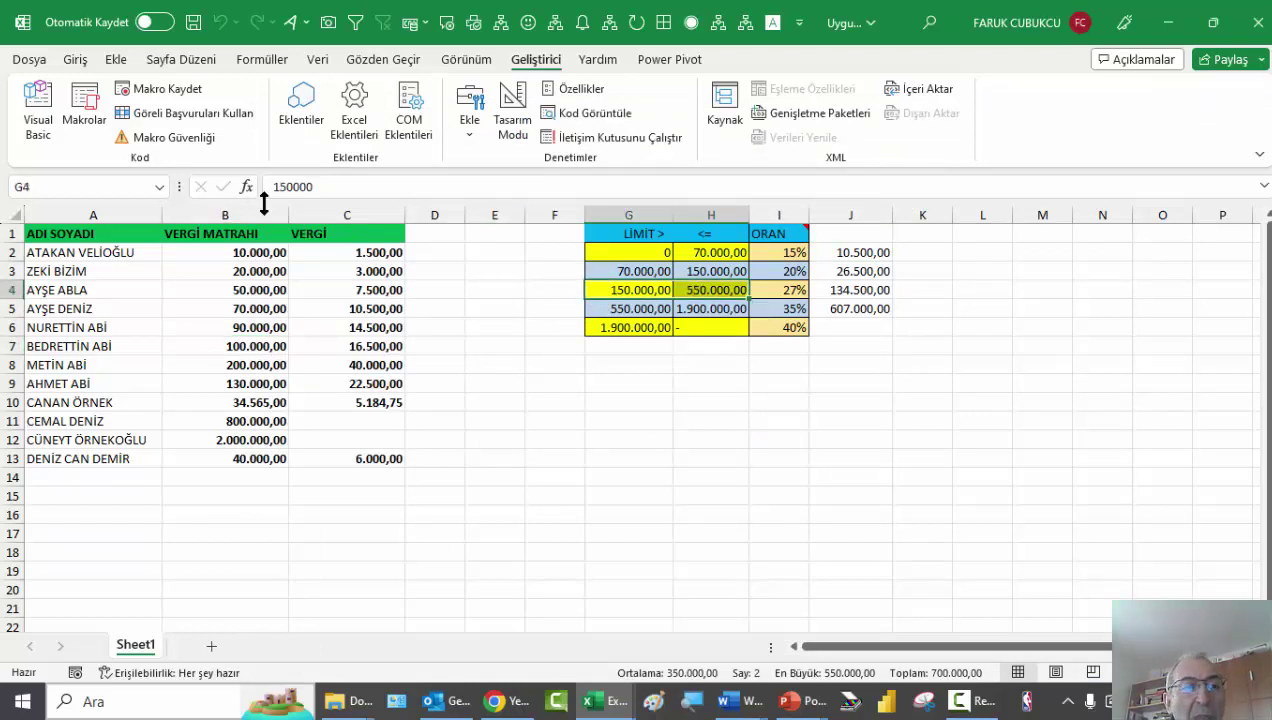
pyautogui.click(52, 113)
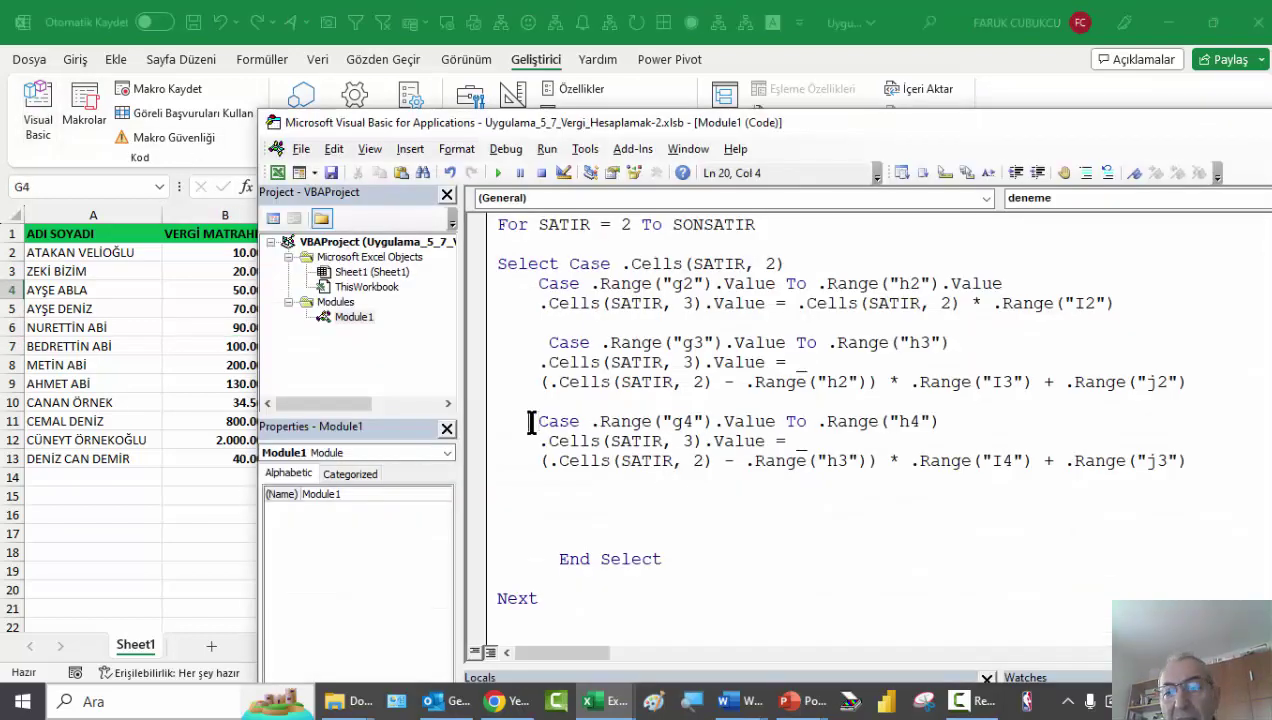
# Duplicate the three-line Case g4 block directly below itself
pyautogui.moveTo(528, 420); pyautogui.dragTo(1203, 472)
pyautogui.hotkey('ctrl', 'c')
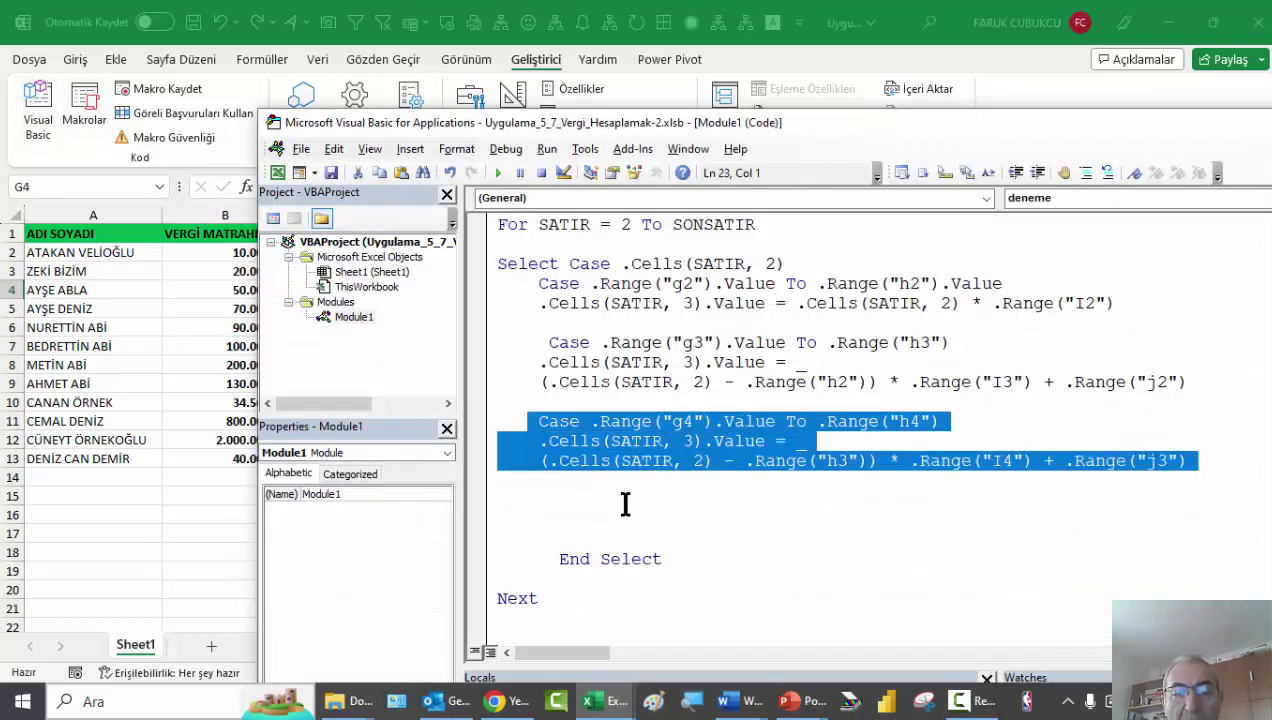
pyautogui.click(622, 500)
pyautogui.hotkey('ctrl', 'v')
pyautogui.click(508, 500)
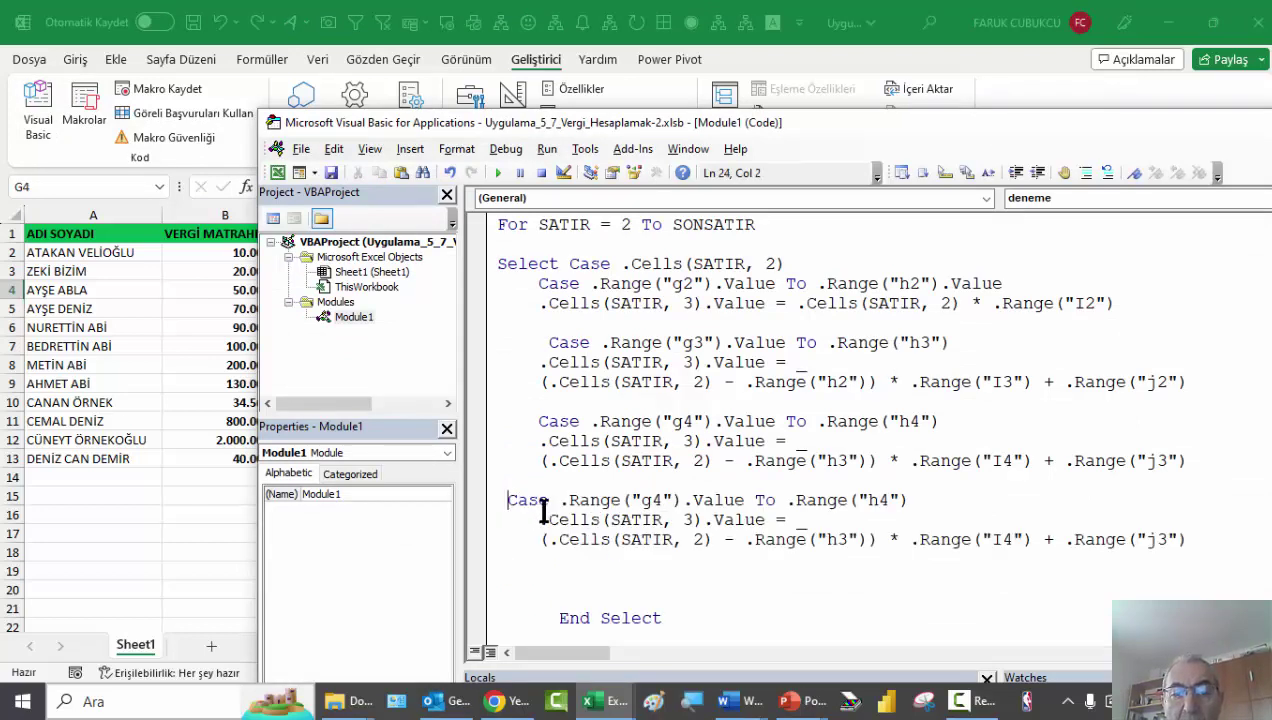
# Change the copied Case limits from g4/h4 to g5/h5
pyautogui.click(681, 500)
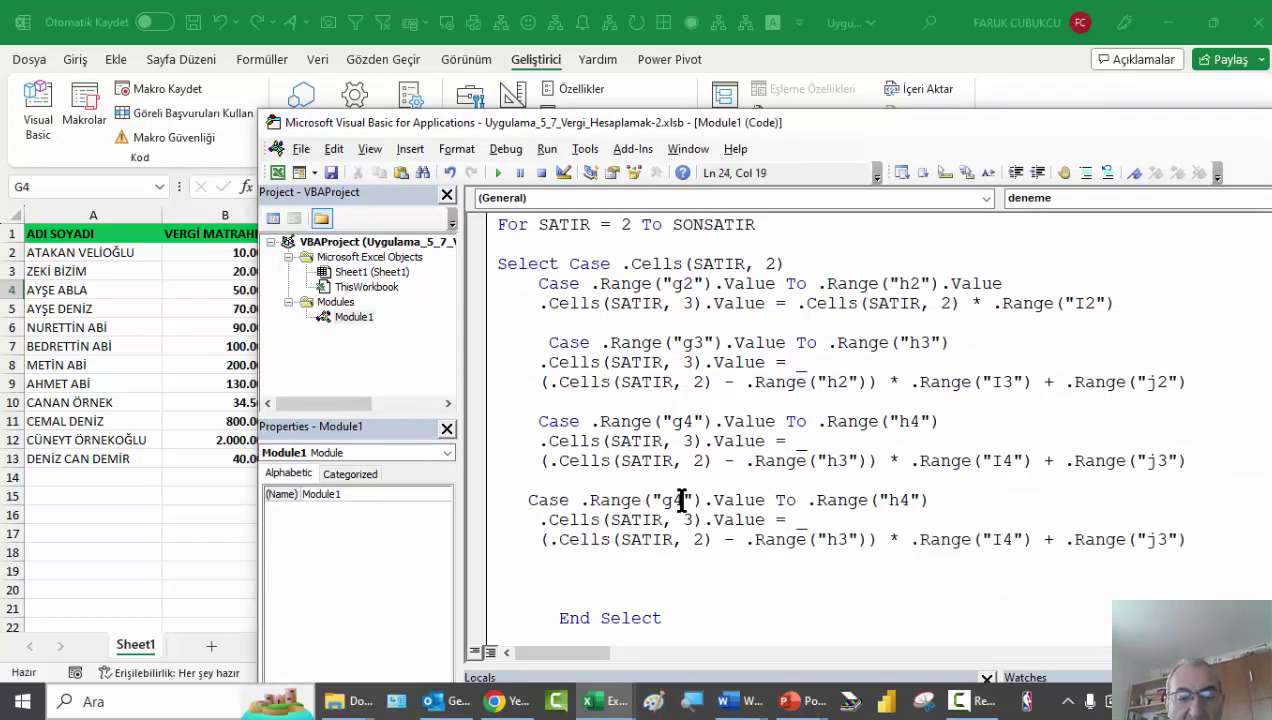
pyautogui.press('BackSpace')
pyautogui.write('5')
pyautogui.click(903, 500)
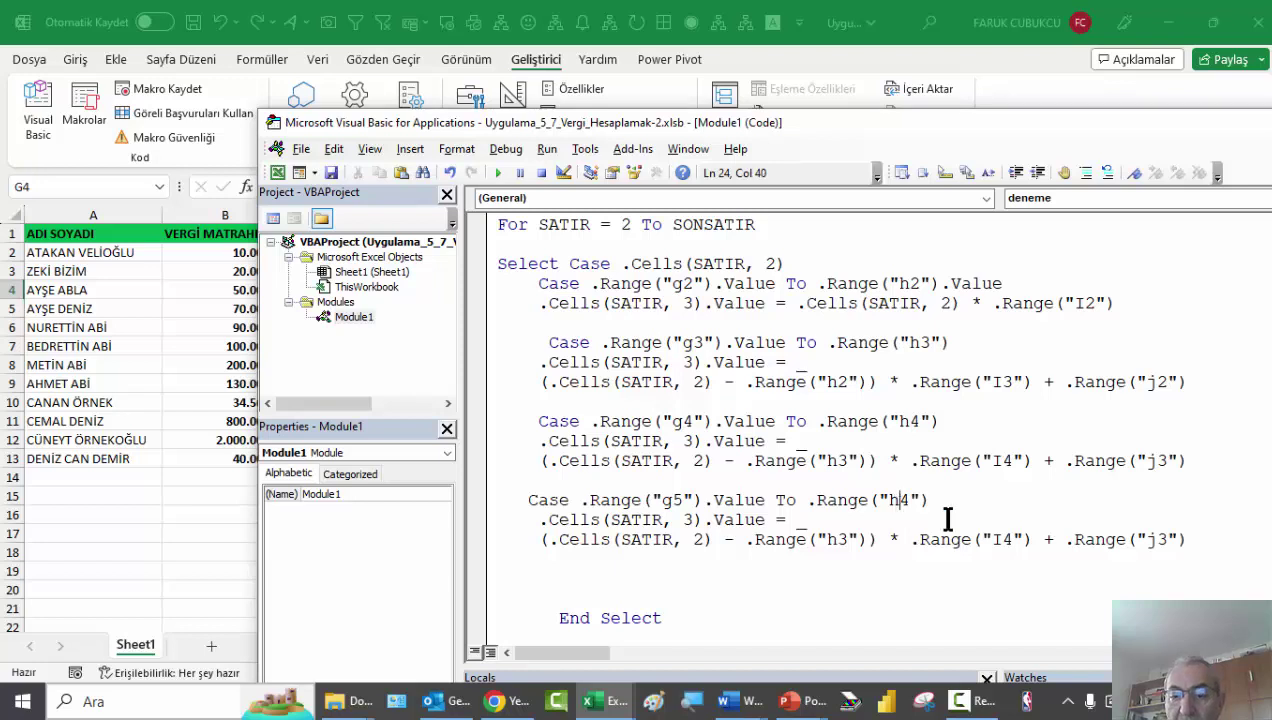
pyautogui.press('Delete')
pyautogui.write('5')
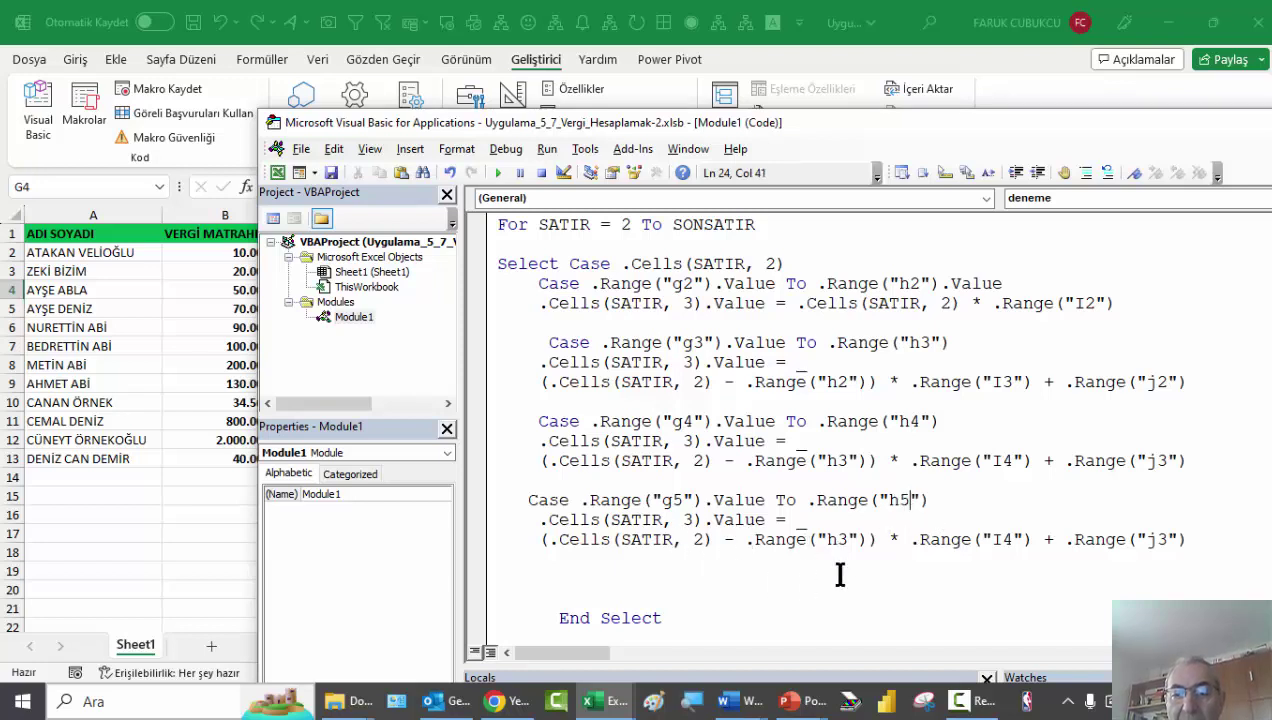
# Update the copied formula to subtract h4, apply rate I5 and add j4
pyautogui.click(838, 540)
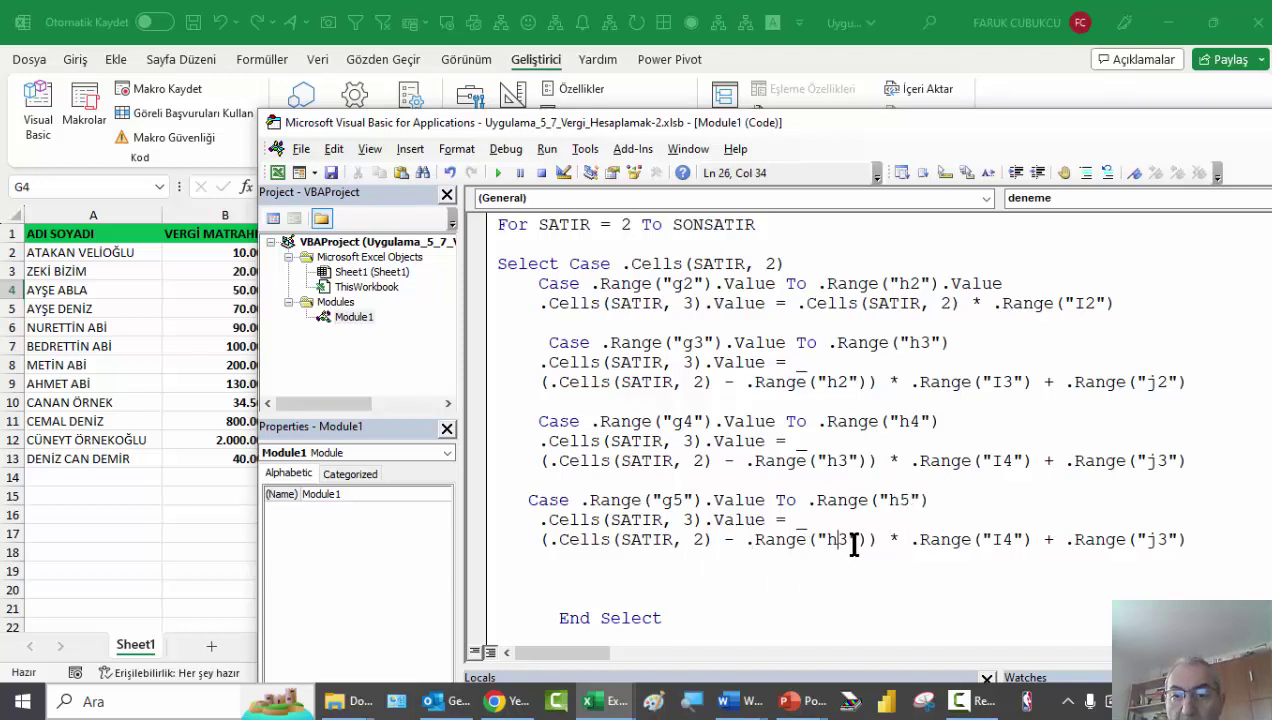
pyautogui.press('Delete')
pyautogui.write('4')
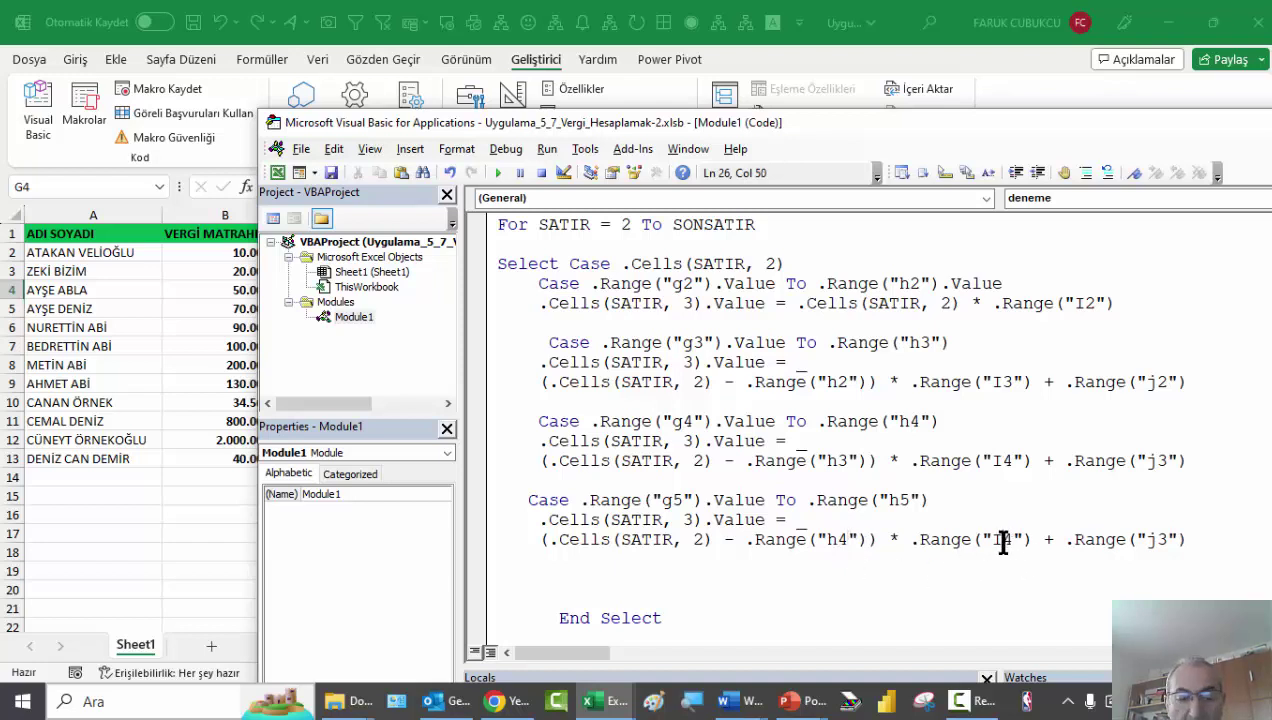
pyautogui.press('Delete')
pyautogui.write('5')
pyautogui.click(1152, 540)
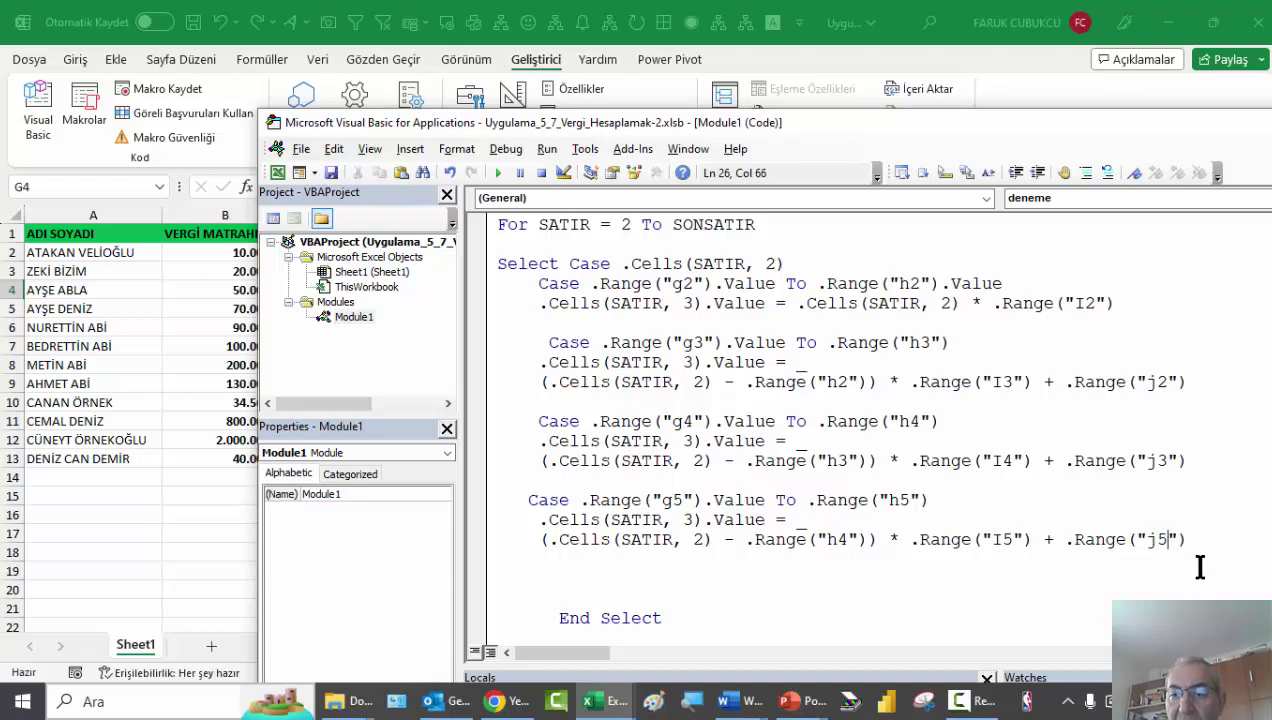
pyautogui.write('4')
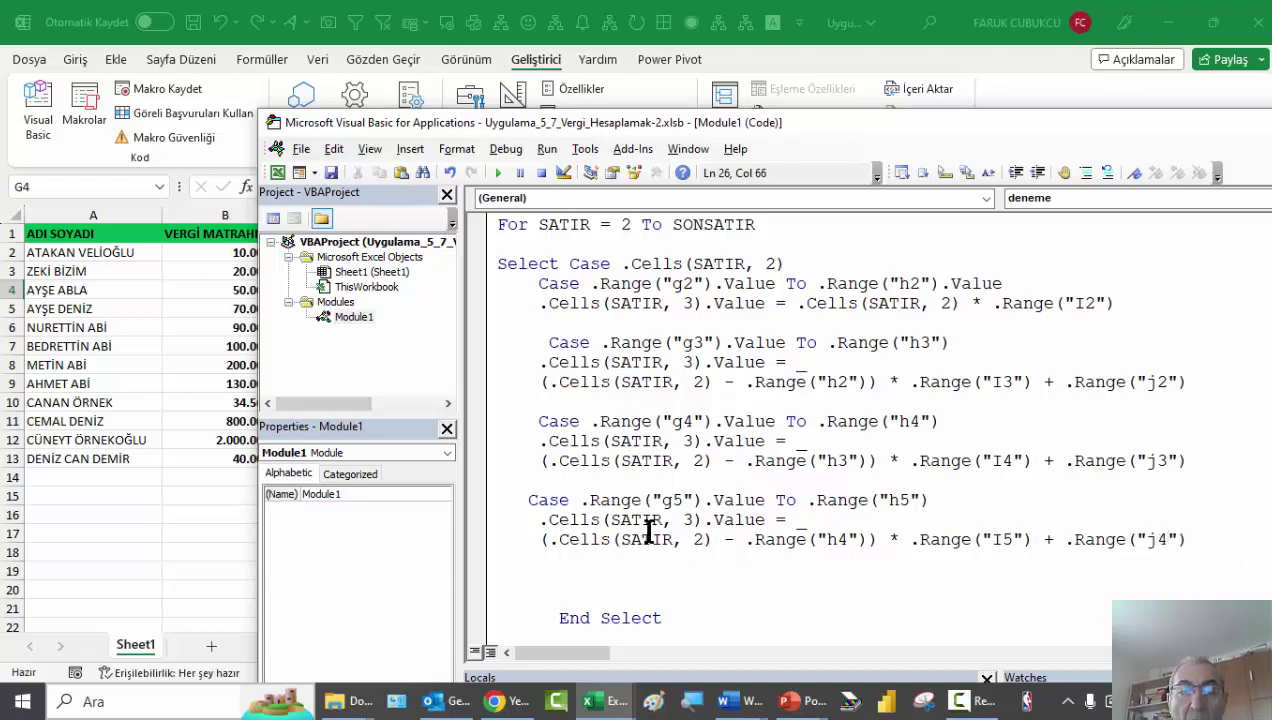
# Verify the G5 and G6 bracket limits on the worksheet
pyautogui.click(644, 520)
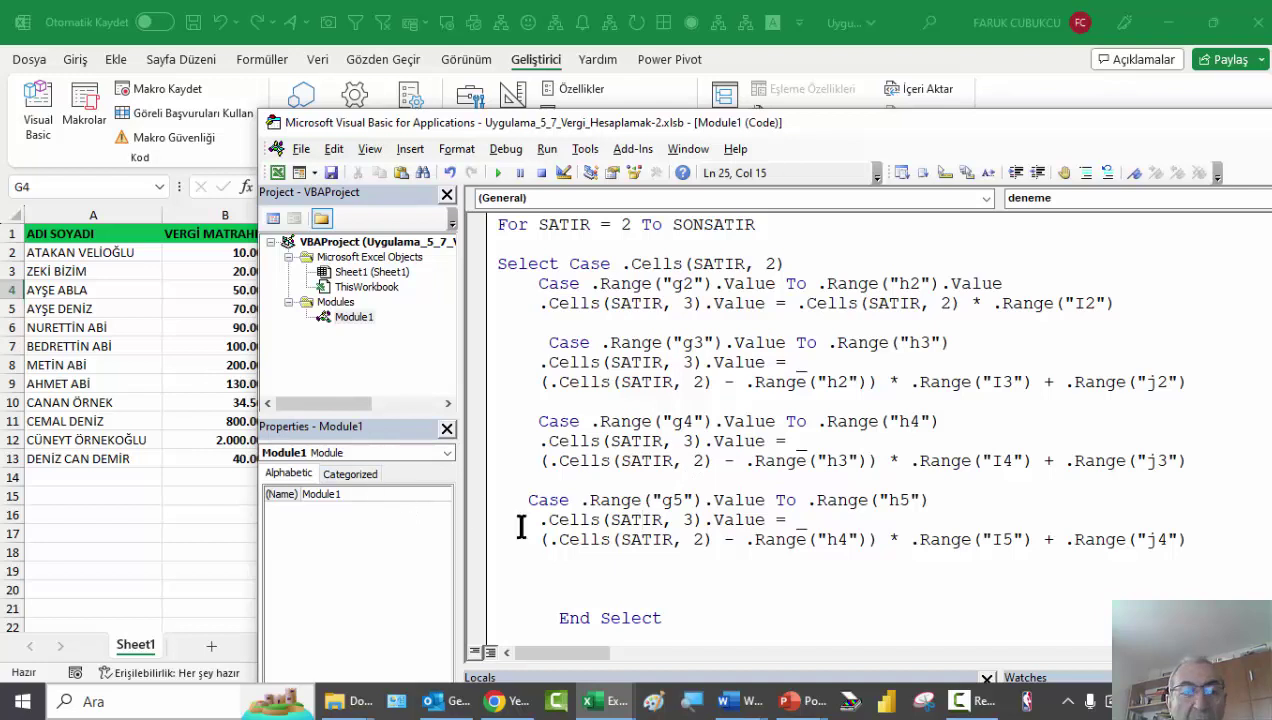
pyautogui.click(166, 362)
pyautogui.click(645, 310)
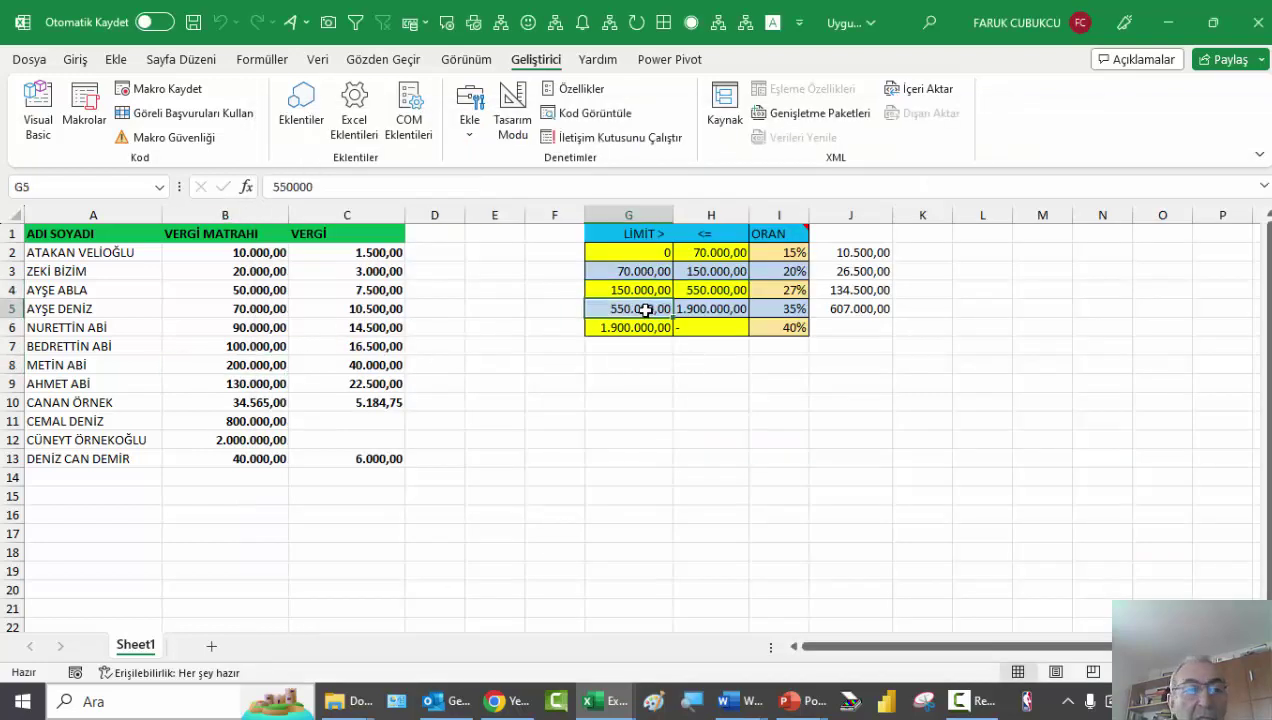
pyautogui.click(627, 328)
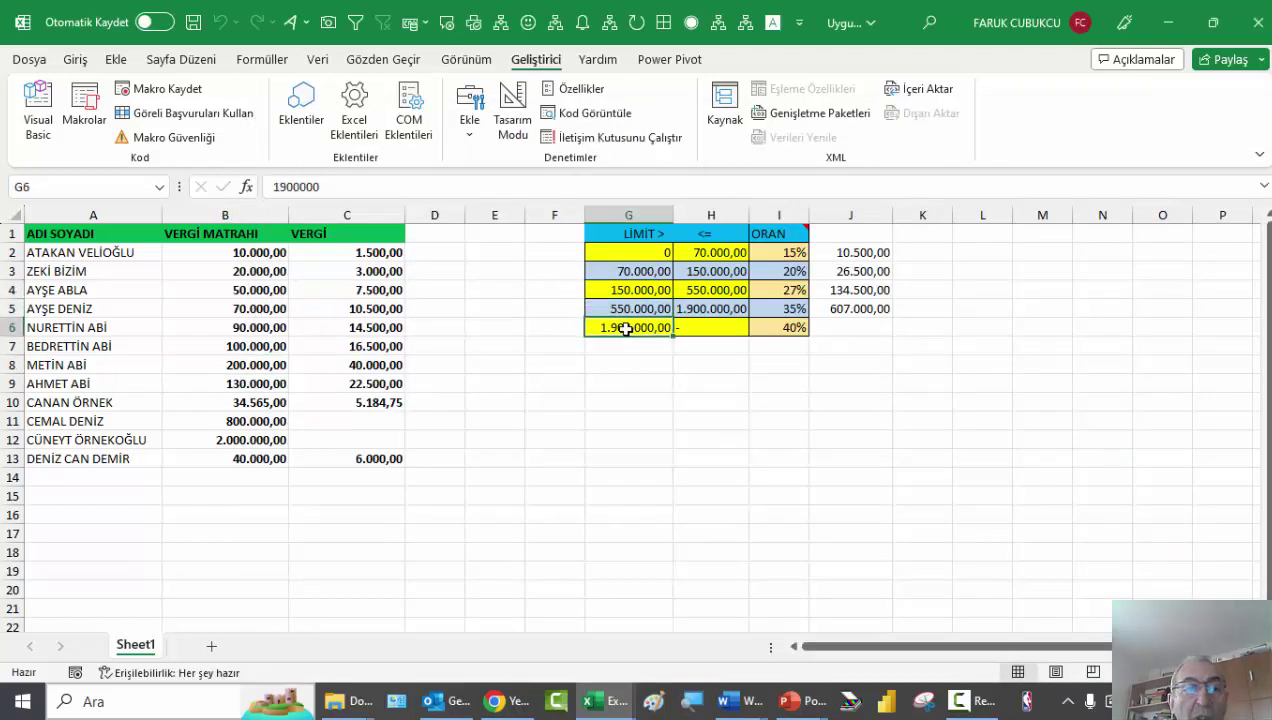
pyautogui.click(30, 107)
# Select the Case Is > g6 lines in the test macro
pyautogui.scroll(-1, 625, 576)
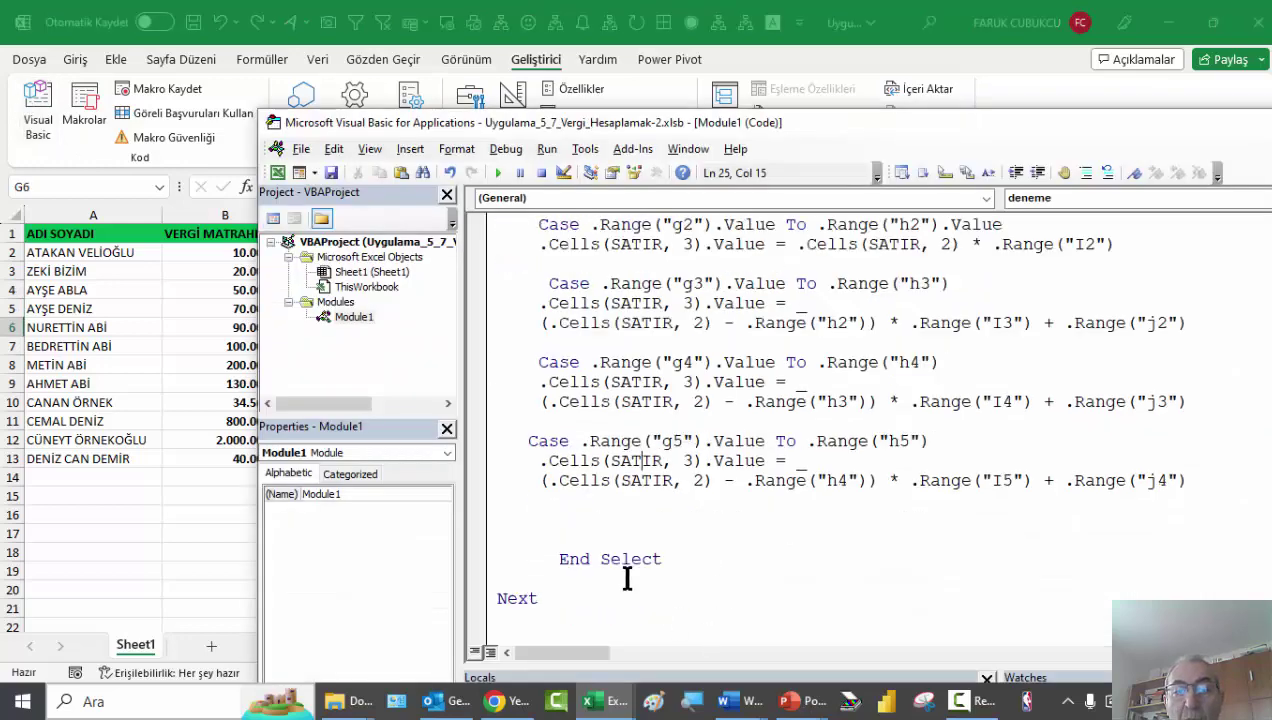
pyautogui.scroll(-2, 653, 517)
pyautogui.scroll(-5, 653, 517)
pyautogui.scroll(-6, 653, 517)
pyautogui.scroll(-3, 653, 517)
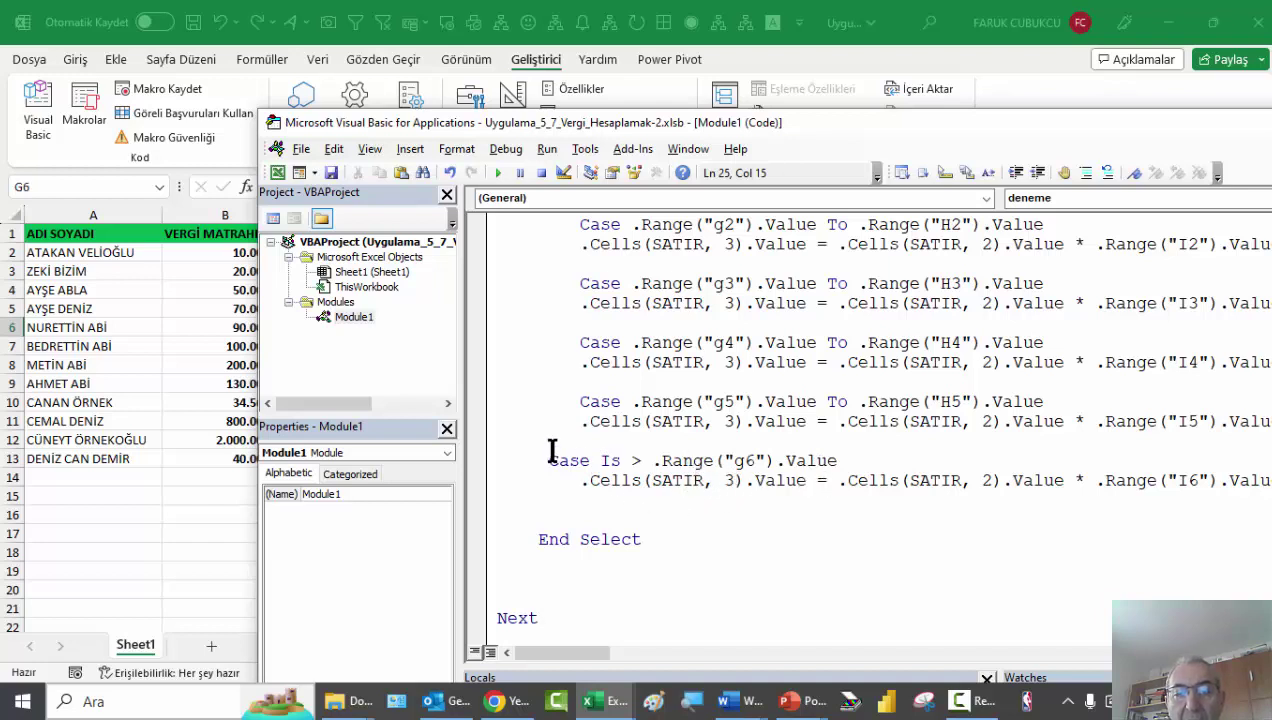
pyautogui.moveTo(536, 460); pyautogui.dragTo(778, 507)
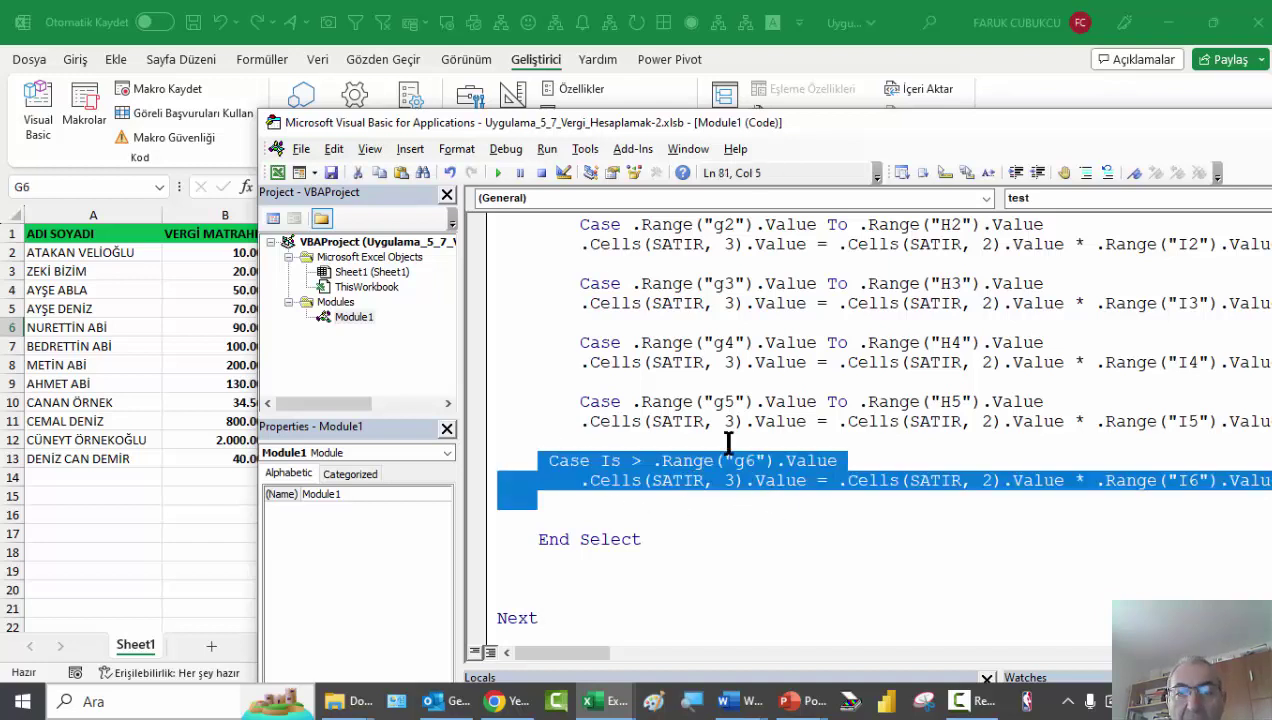
# Paste the Case Is > g6 lines below deneme's g5 block and indent them
pyautogui.scroll(-7, 718, 440)
pyautogui.scroll(-10, 707, 414)
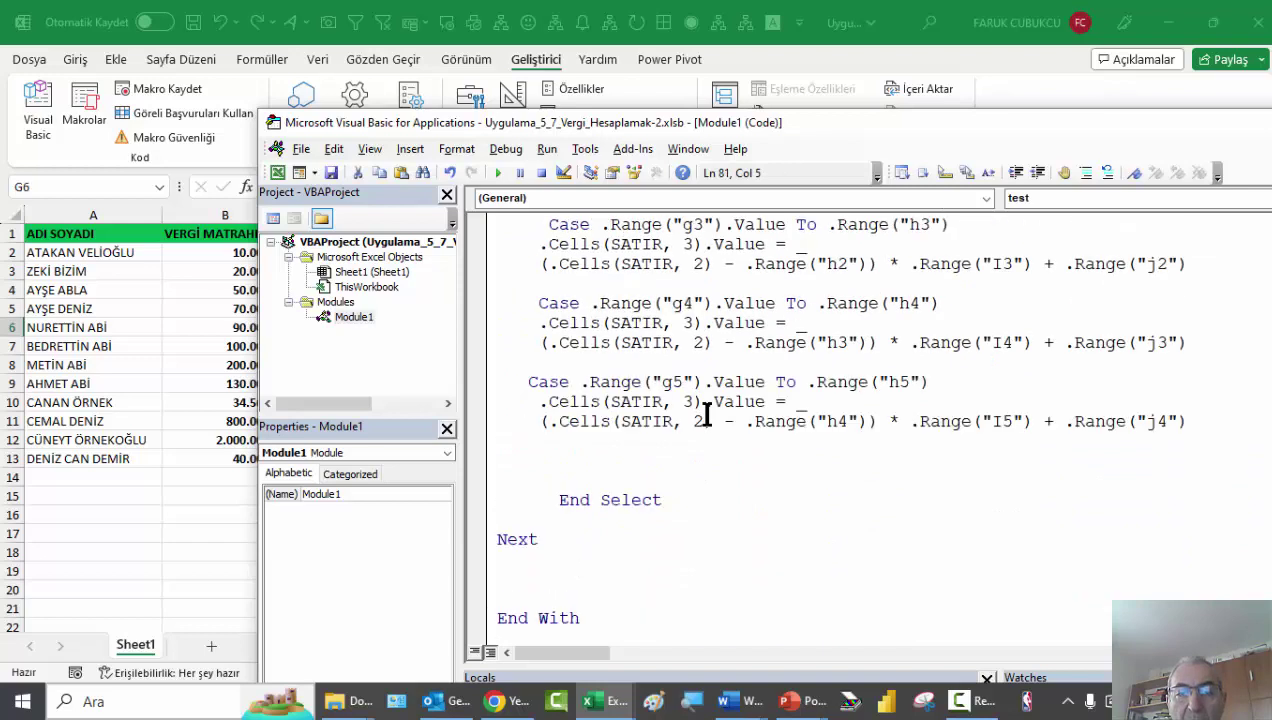
pyautogui.click(590, 452)
pyautogui.hotkey('ctrl', 'v')
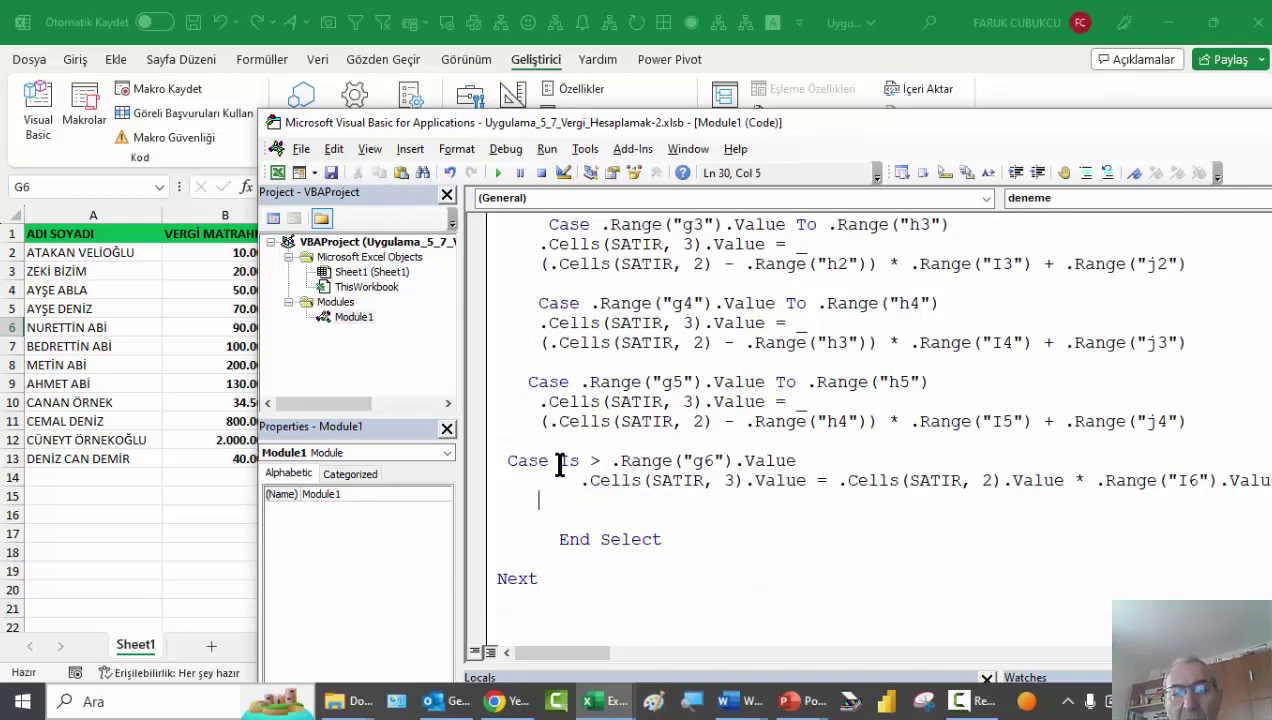
pyautogui.moveTo(559, 461); pyautogui.dragTo(616, 463)
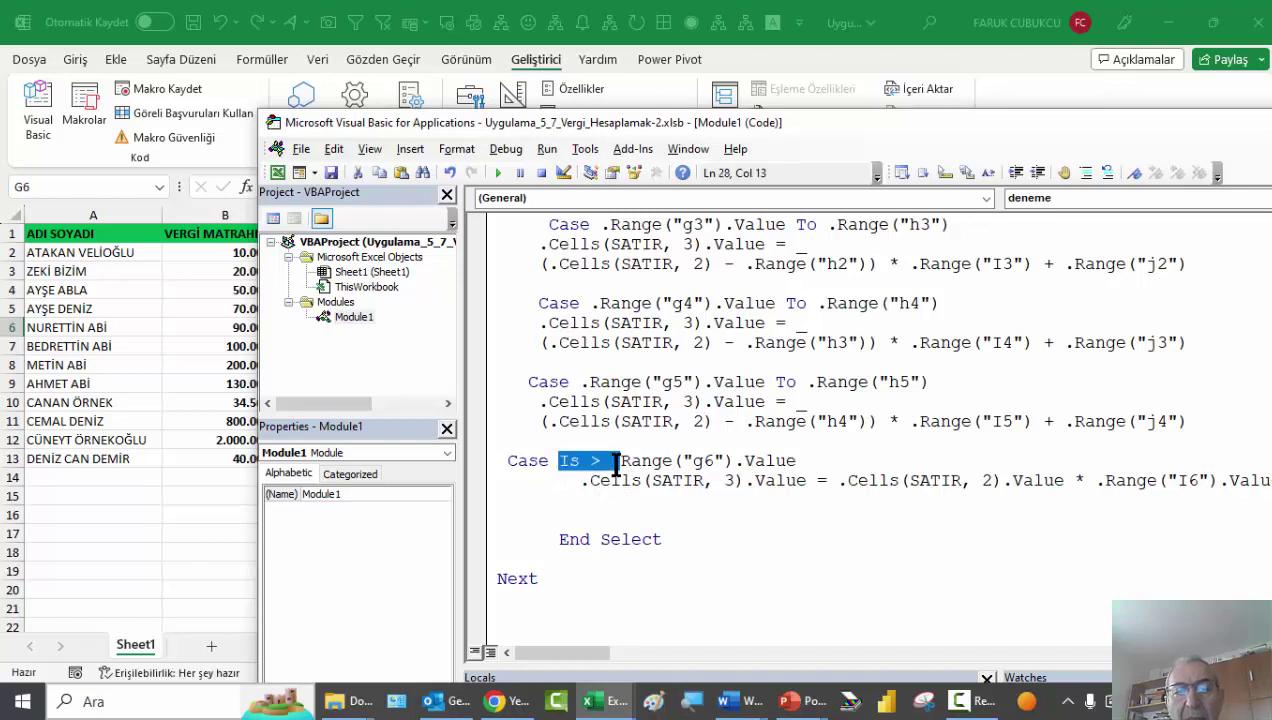
pyautogui.click(511, 463)
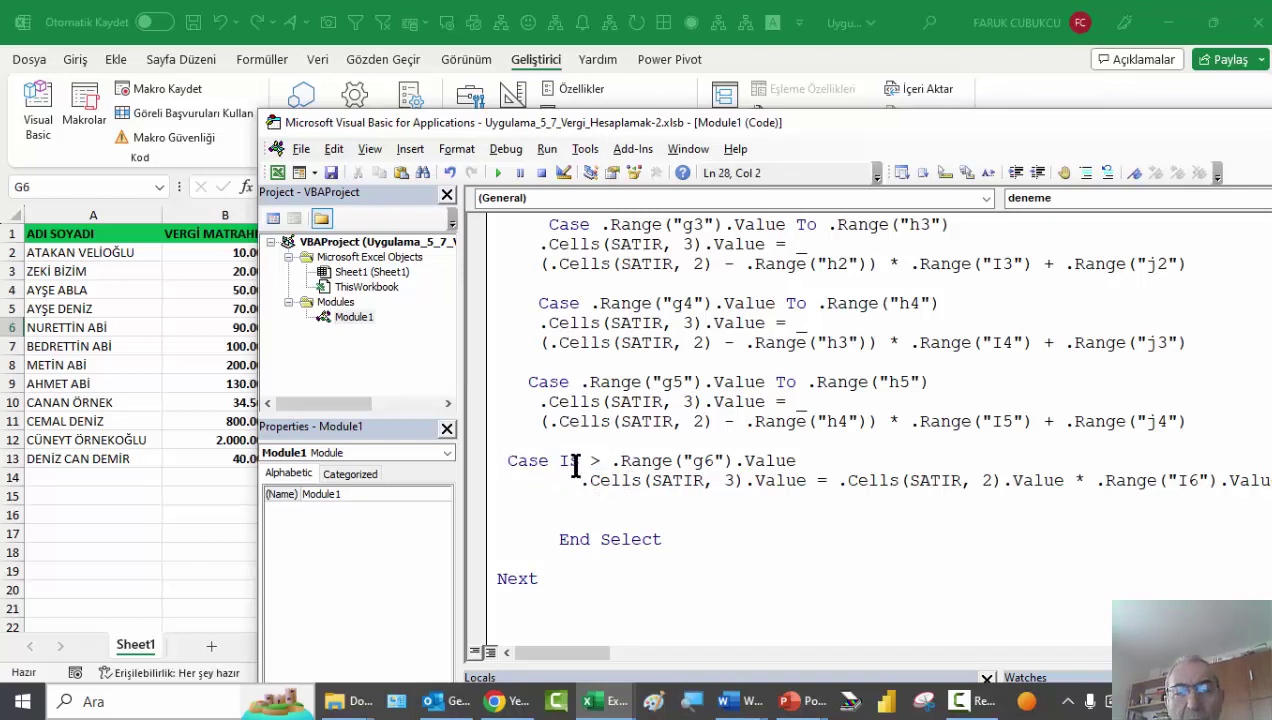
pyautogui.press('Tab')
pyautogui.scroll(-4, 598, 487)
pyautogui.scroll(-3, 624, 500)
pyautogui.scroll(-5, 628, 505)
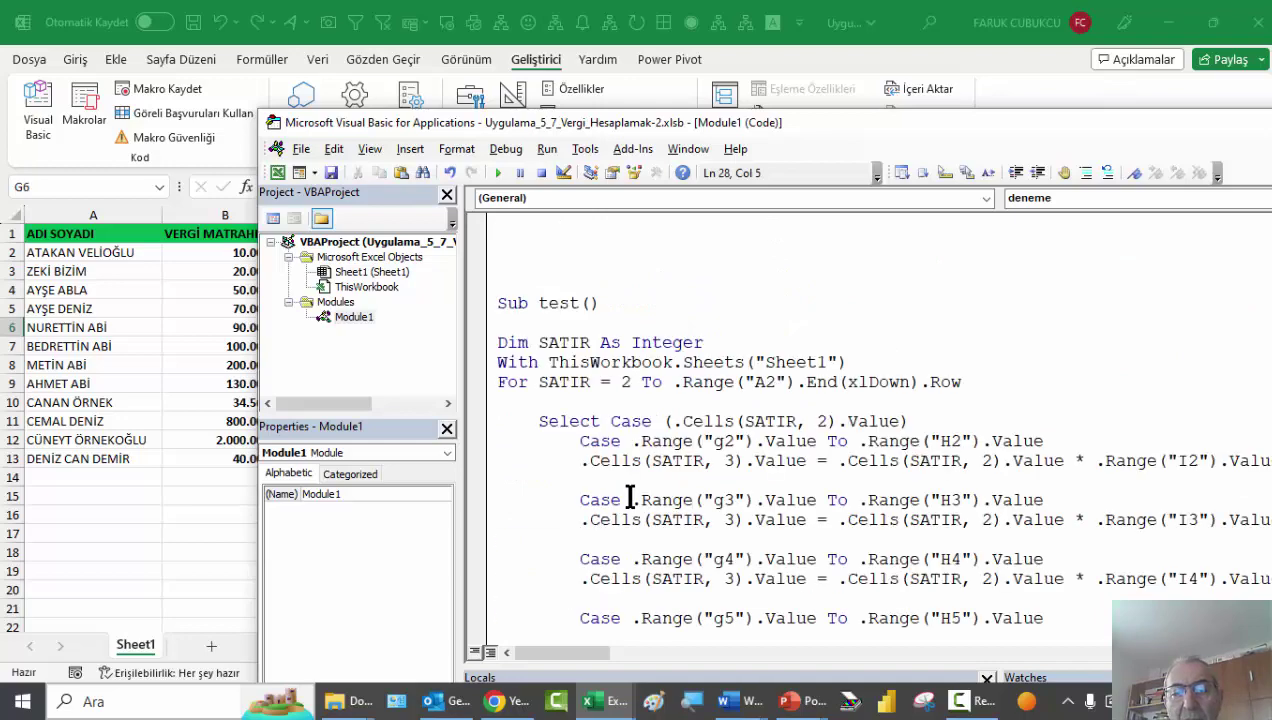
pyautogui.scroll(-3, 630, 500)
pyautogui.scroll(-1, 630, 500)
pyautogui.scroll(-1, 630, 498)
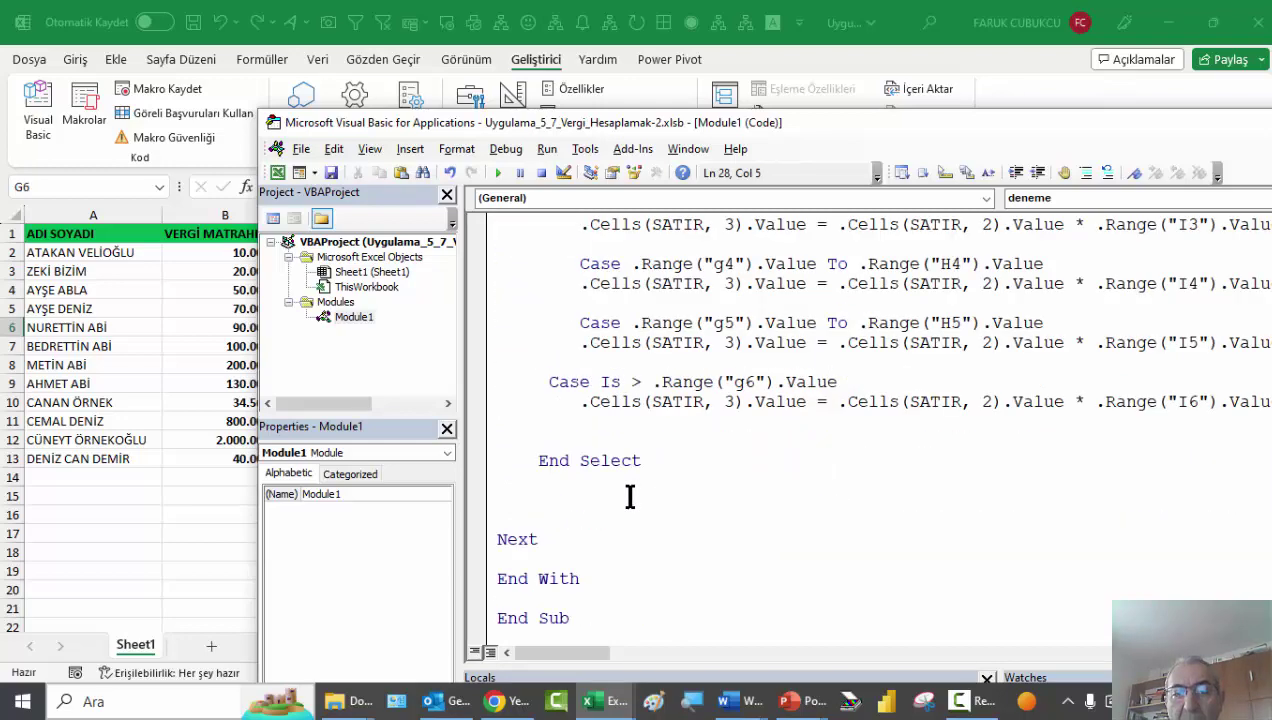
pyautogui.scroll(1, 630, 497)
pyautogui.scroll(4, 630, 497)
pyautogui.scroll(4, 630, 497)
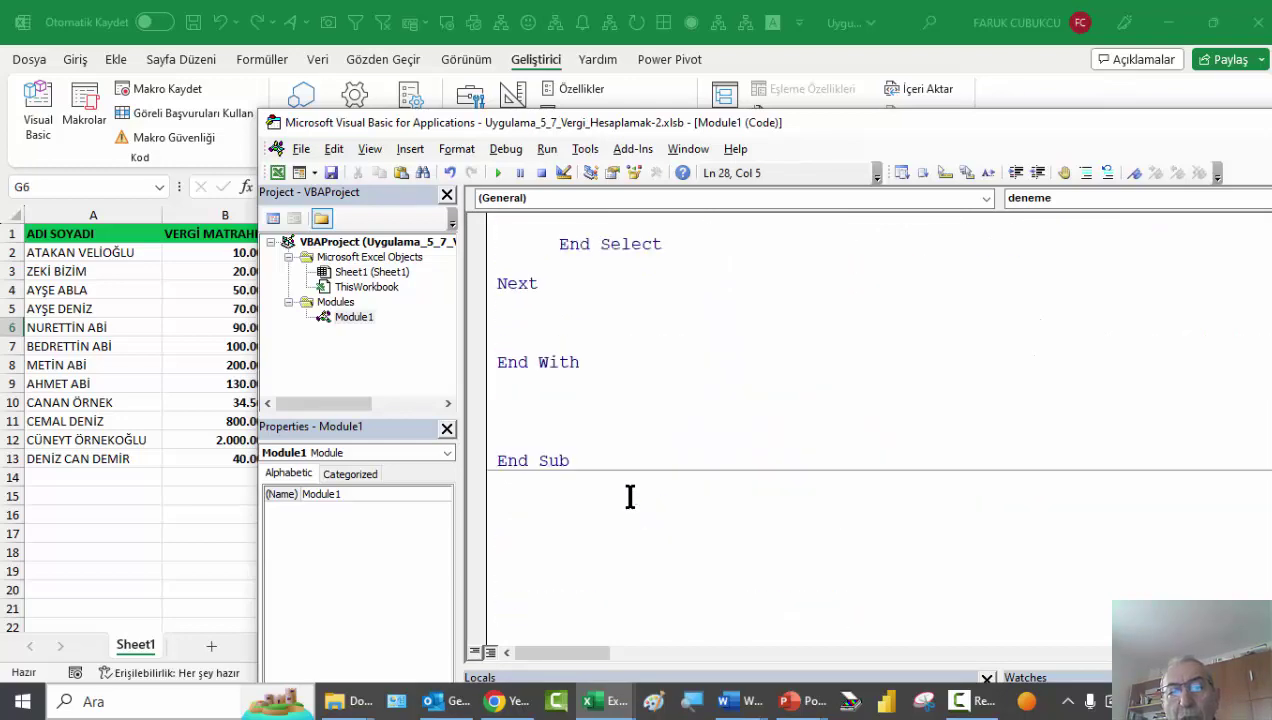
pyautogui.scroll(4, 630, 497)
# Enter Case Else with MsgBox "tanımlanmayan işlem" above End Select
pyautogui.click(578, 458)
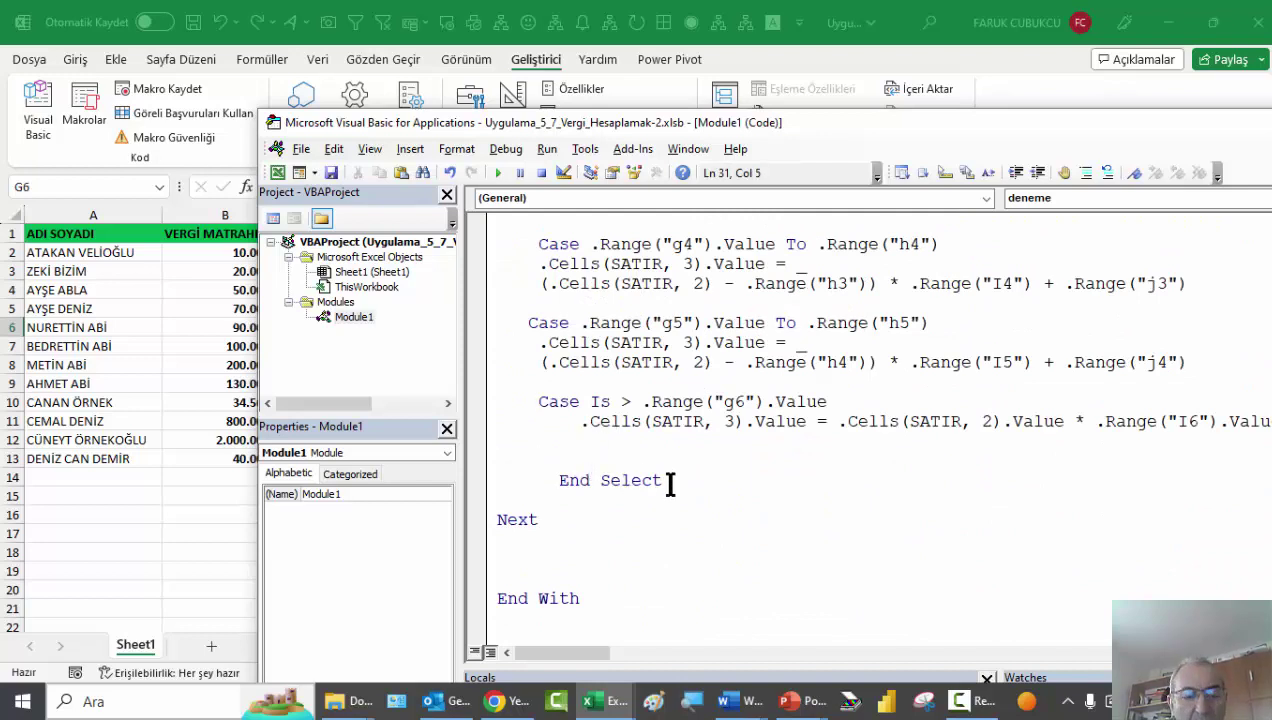
pyautogui.write('Se')
pyautogui.press('BackSpace')
pyautogui.press('BackSpace')
pyautogui.write('Case Else')
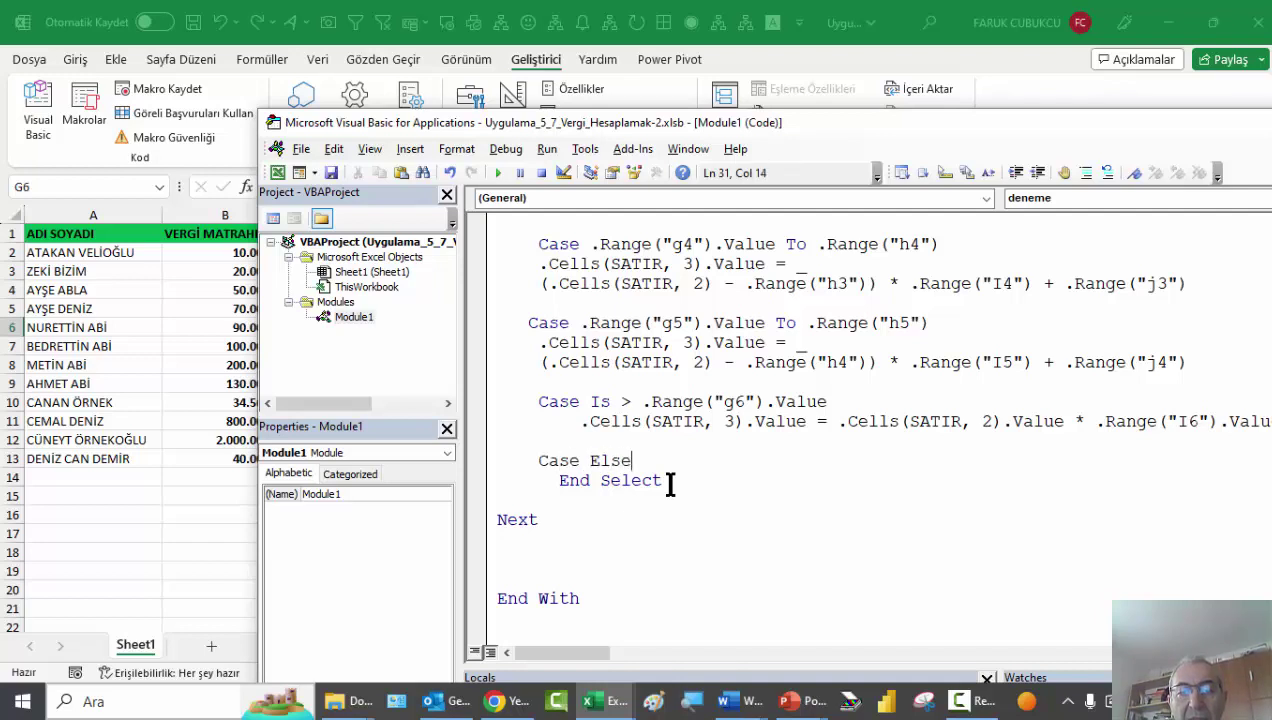
pyautogui.press('Return')
pyautogui.press('Return')
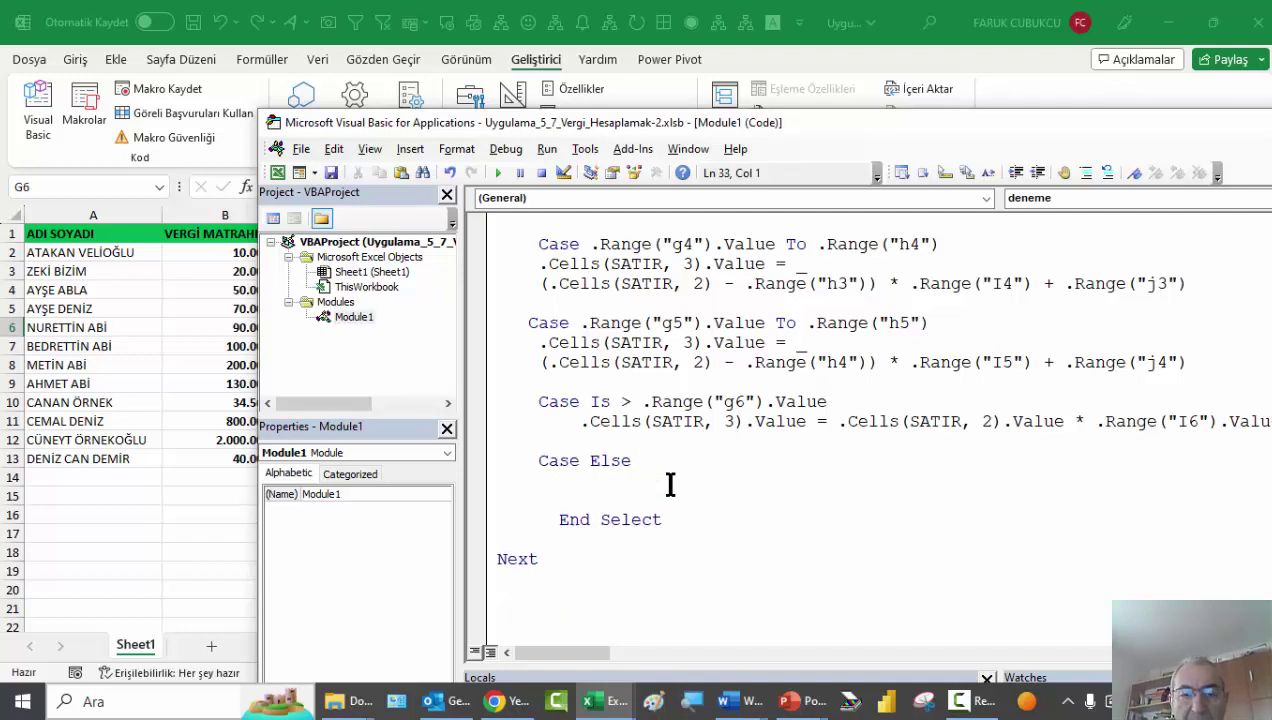
pyautogui.press('BackSpace')
pyautogui.write('Ms')
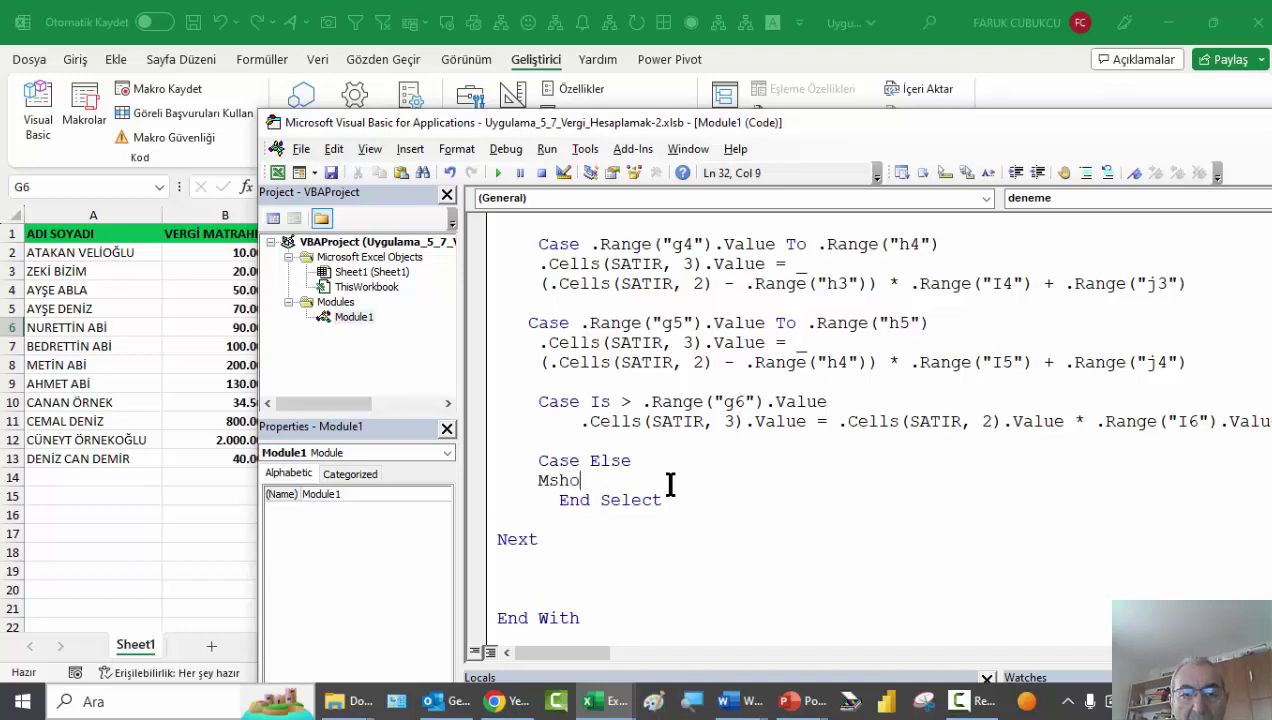
pyautogui.write('gbox')
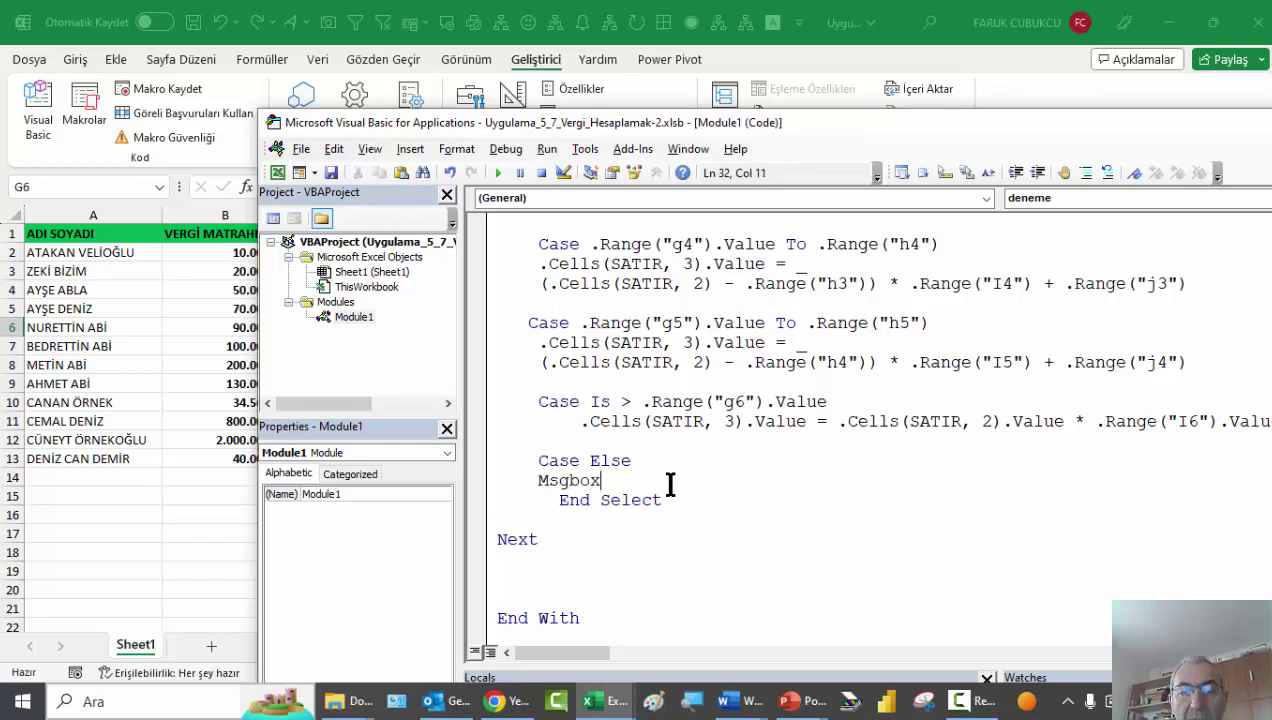
pyautogui.write(' "tanımlan')
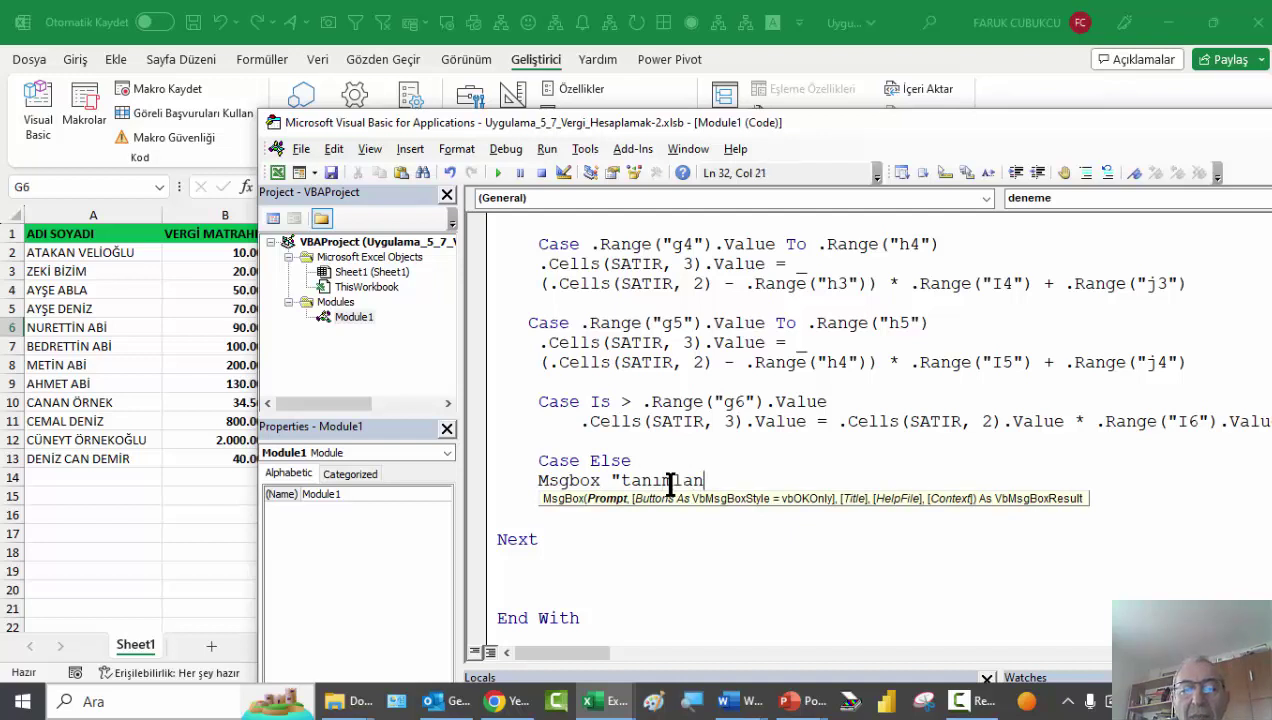
pyautogui.write('mayan işlem)')
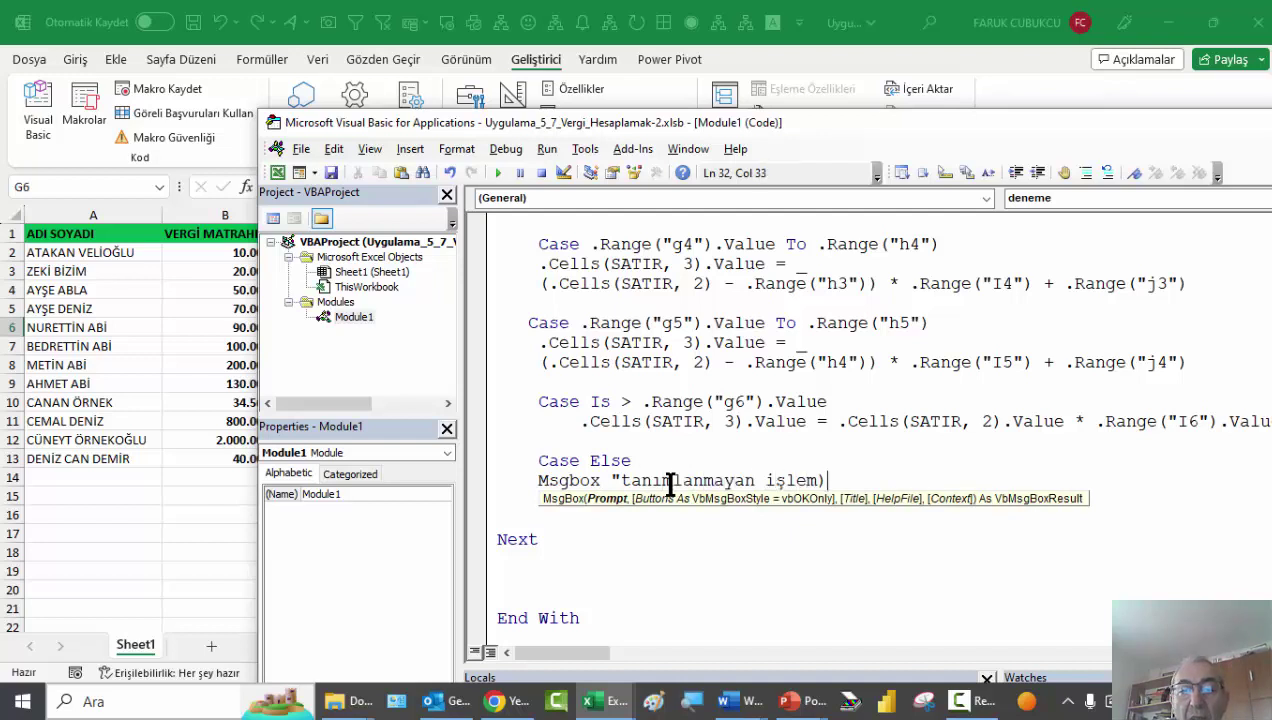
pyautogui.press('Return')
pyautogui.press('Return')
pyautogui.write('End Select')
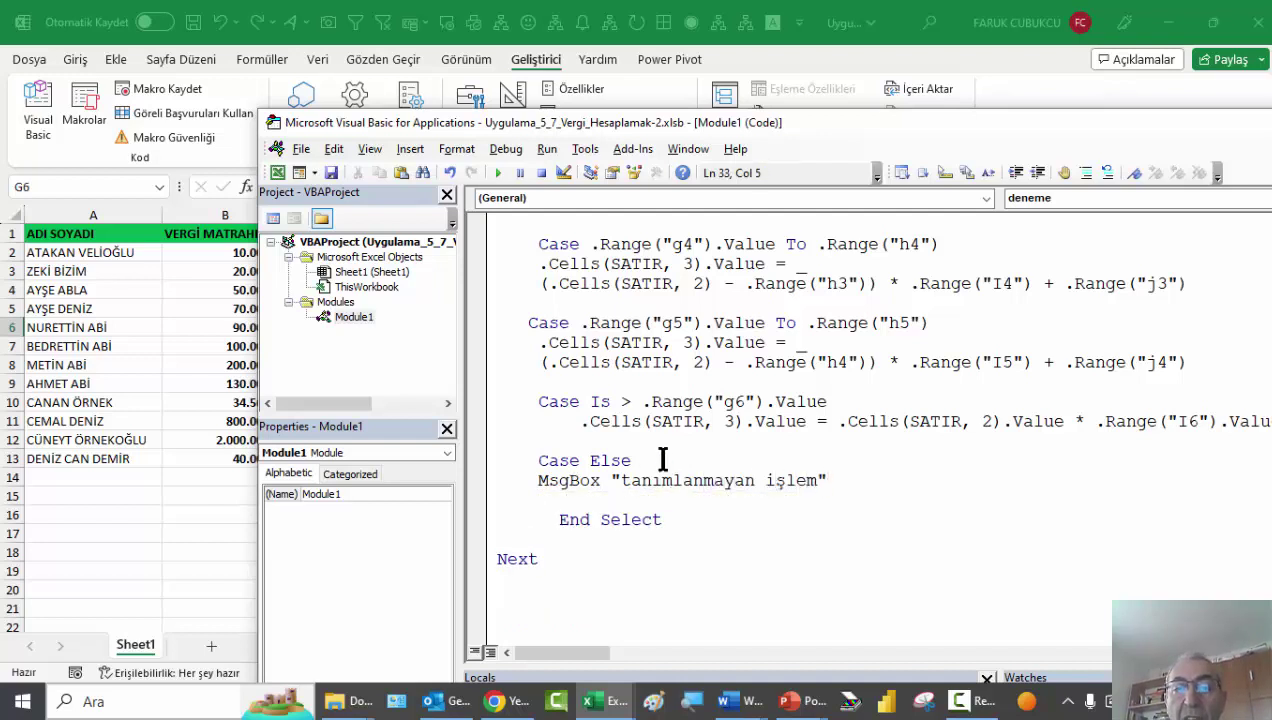
pyautogui.click(648, 440)
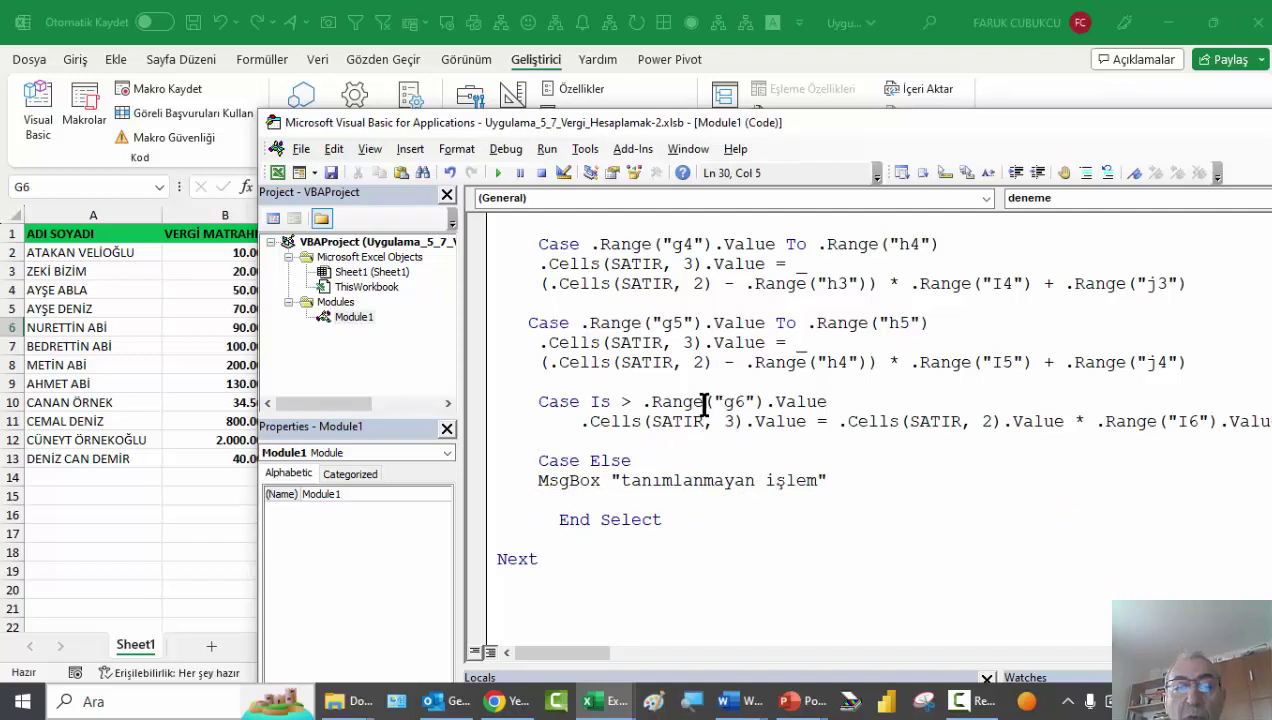
pyautogui.click(203, 344)
pyautogui.click(640, 329)
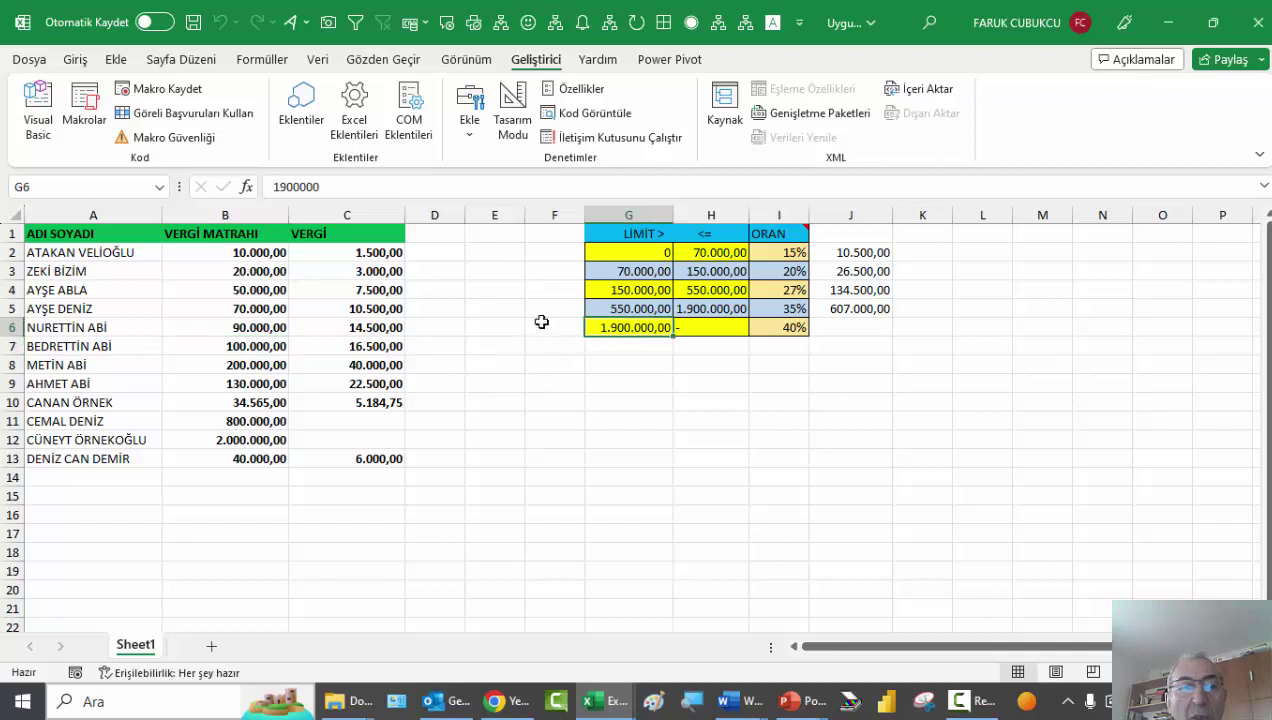
pyautogui.click(38, 102)
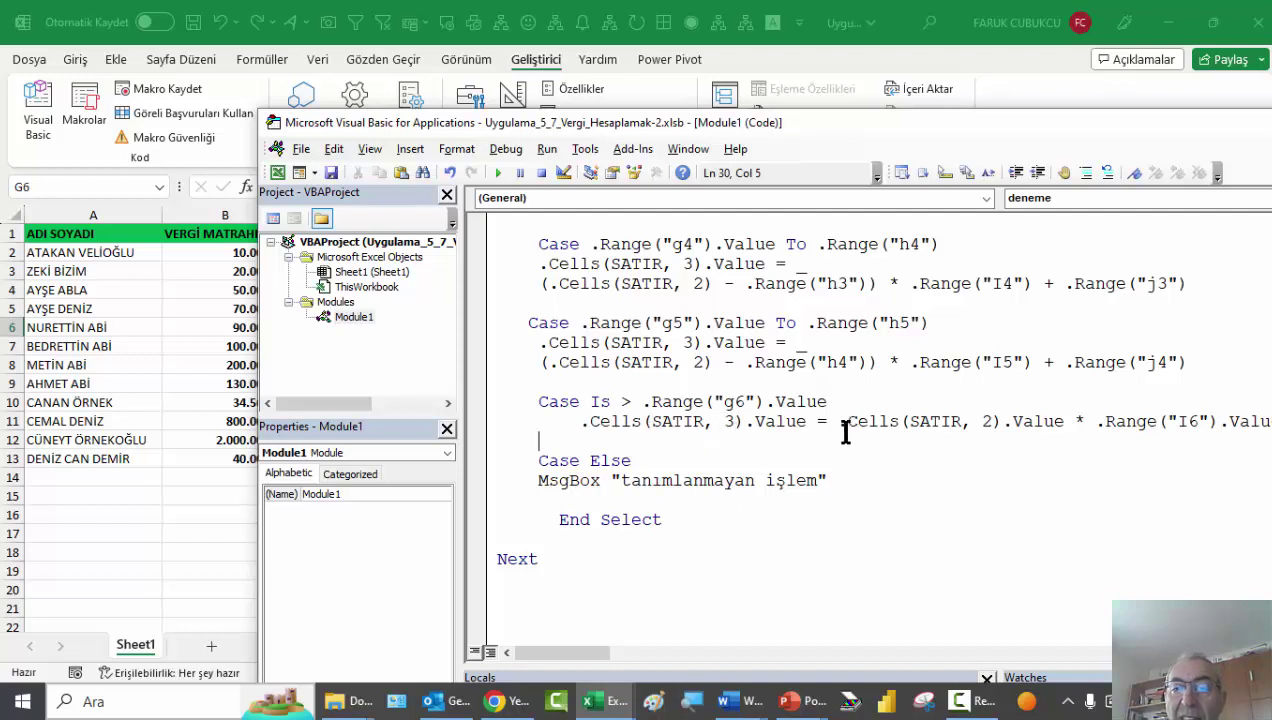
pyautogui.moveTo(768, 128); pyautogui.dragTo(723, 142)
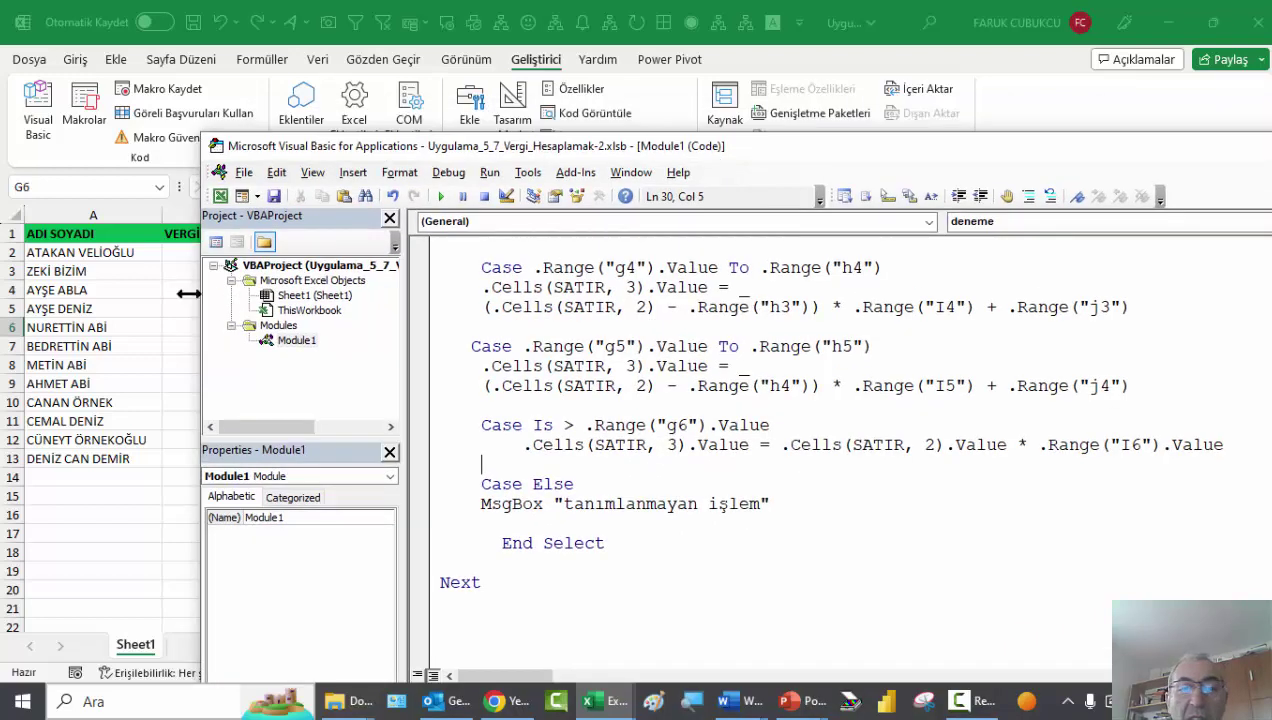
pyautogui.click(116, 286)
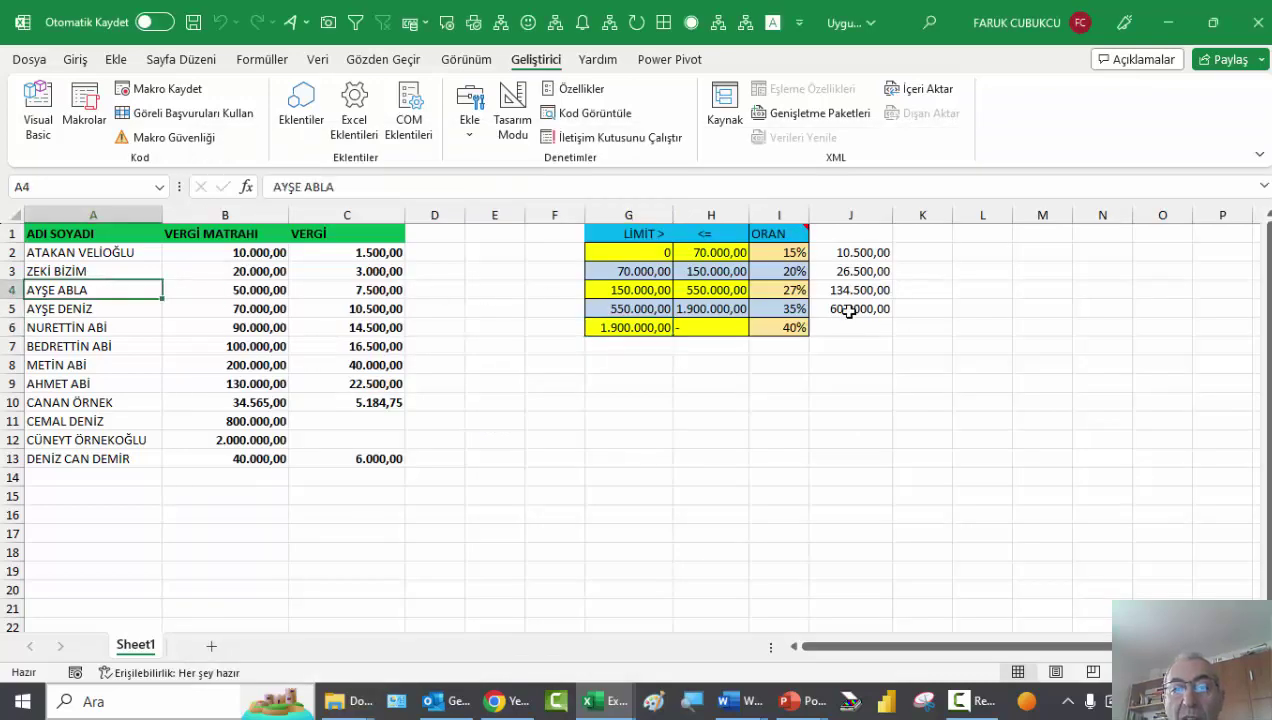
pyautogui.click(638, 326)
pyautogui.click(848, 312)
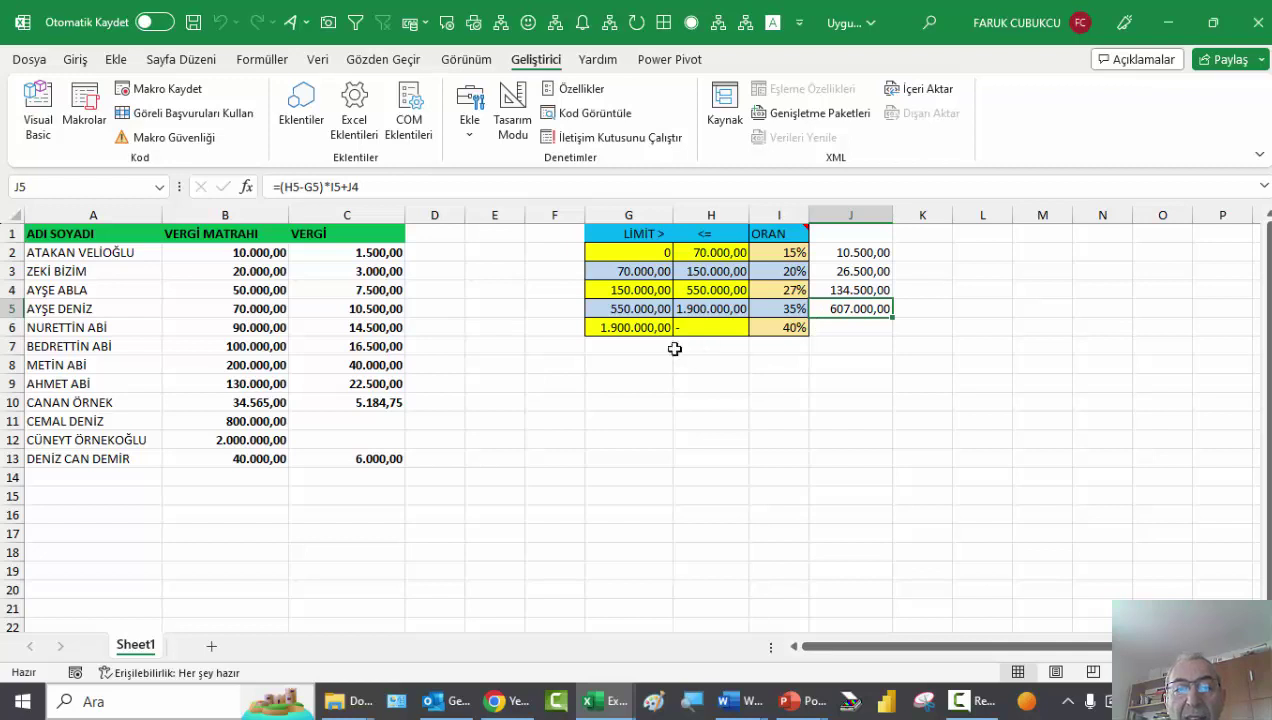
# Paste the g5 case's tax formula over the top bracket's existing Case Is calculation
pyautogui.click(36, 100)
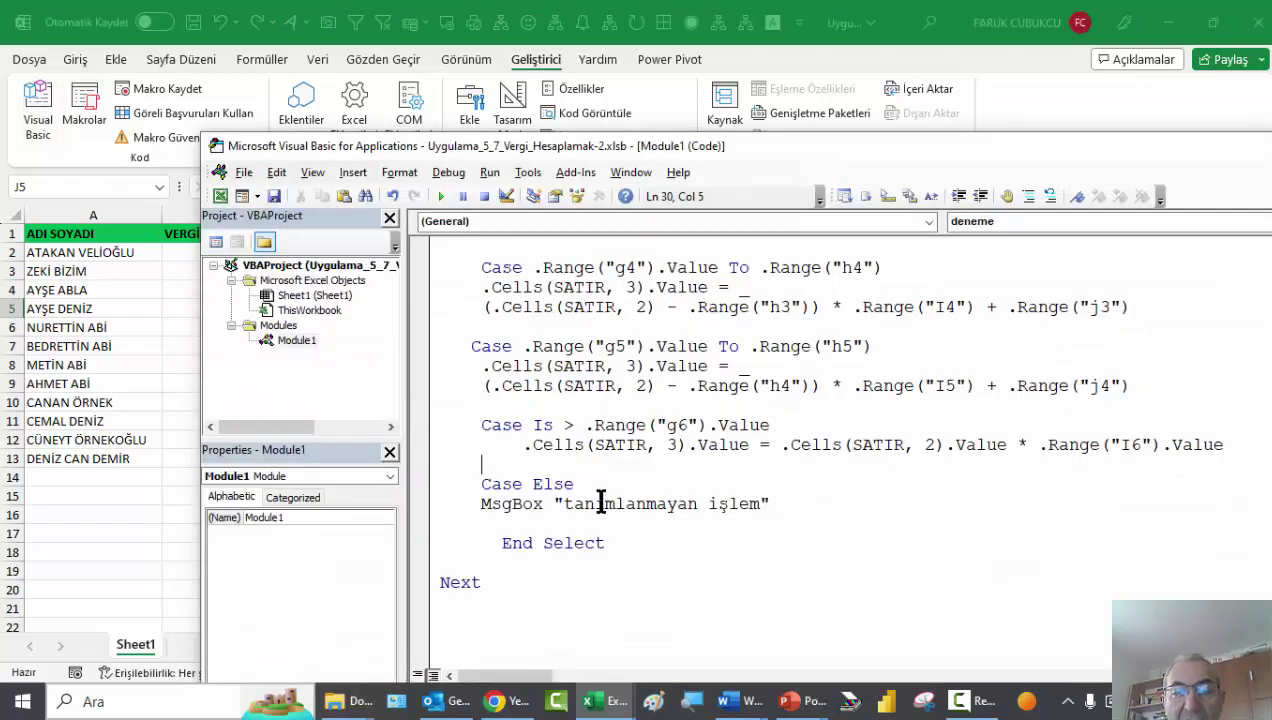
pyautogui.moveTo(1136, 386); pyautogui.dragTo(449, 388)
pyautogui.hotkey('ctrl', 'c')
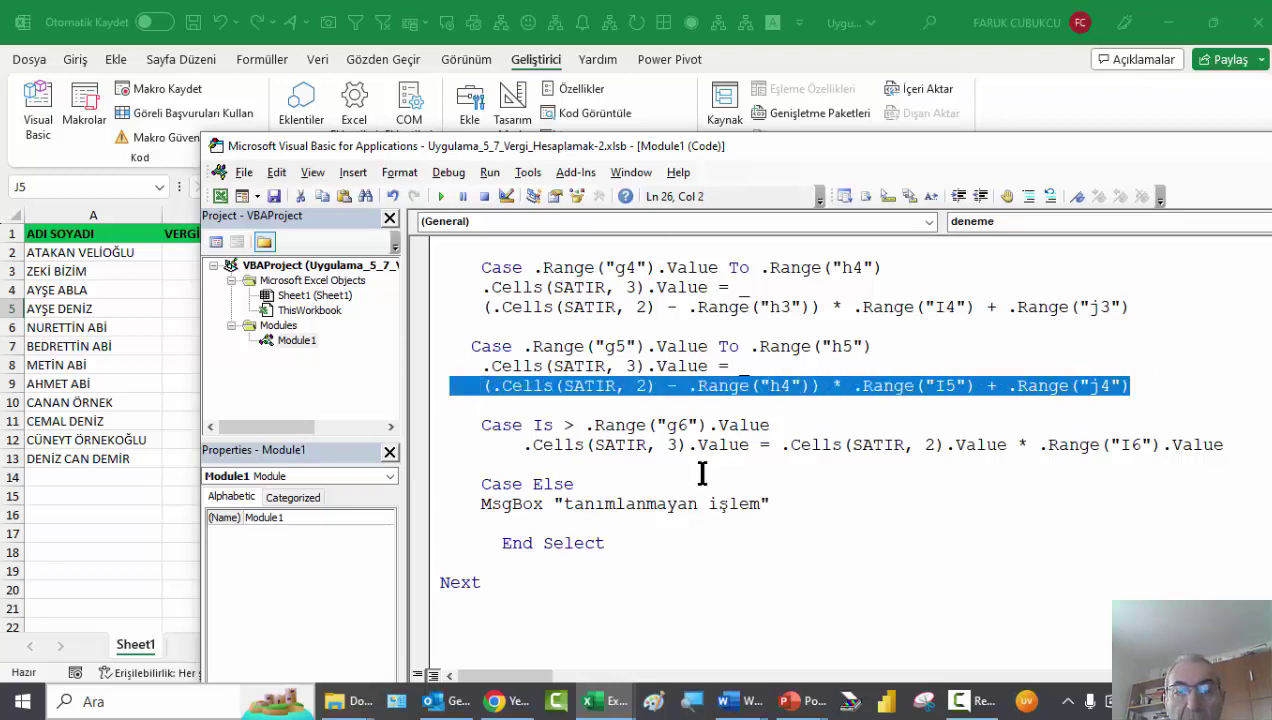
pyautogui.moveTo(500, 445); pyautogui.dragTo(1228, 454)
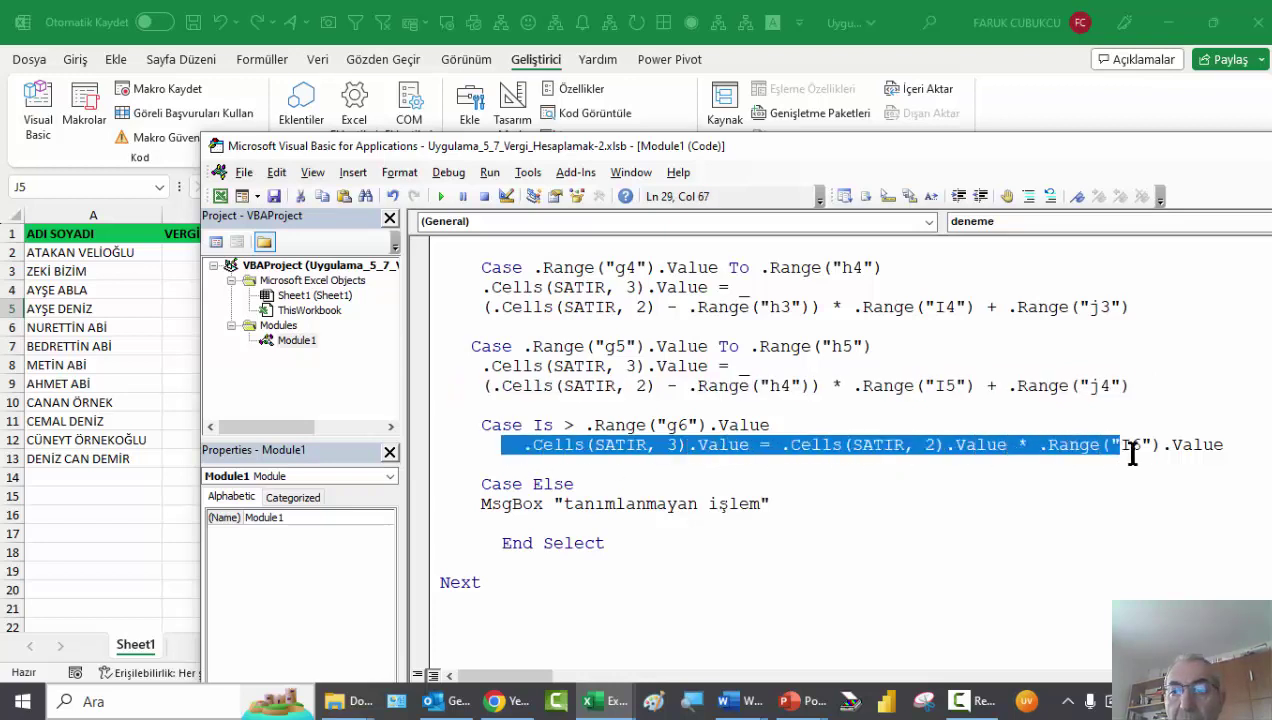
pyautogui.hotkey('ctrl', 'v')
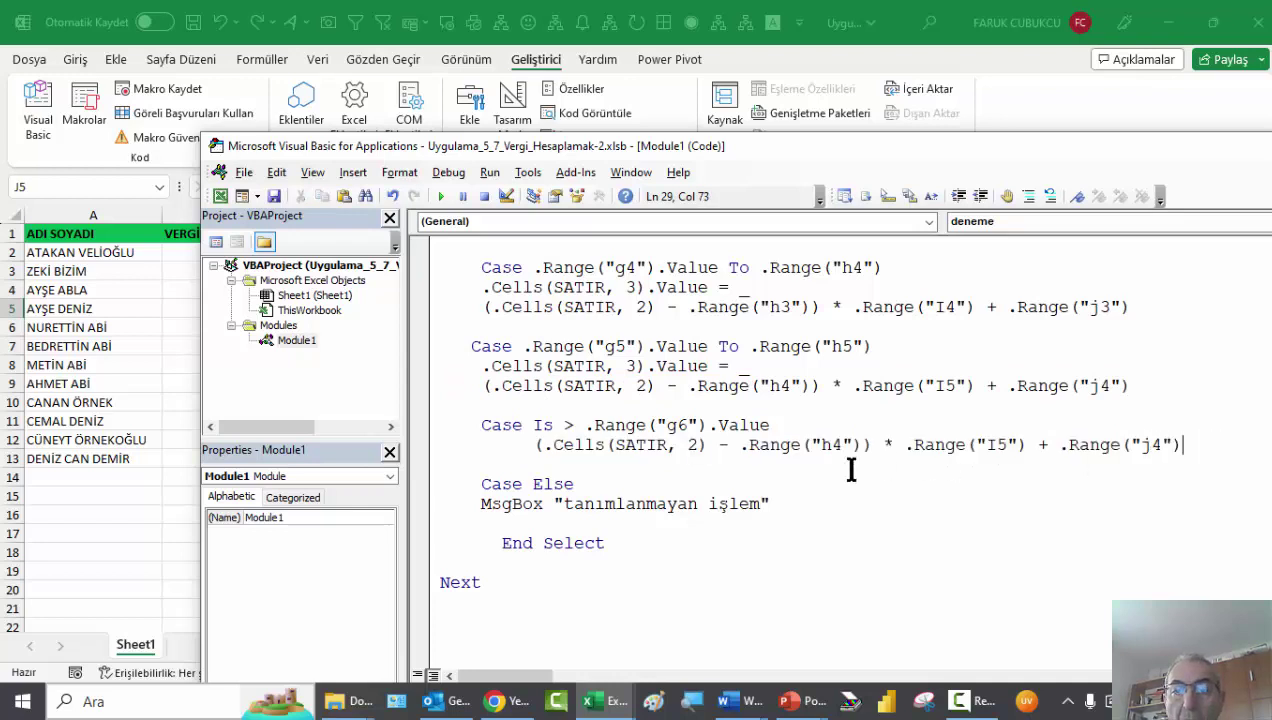
# After checking H5, change h4 to h5 and j4 to j5 in the pasted line, then run the macro
pyautogui.click(118, 308)
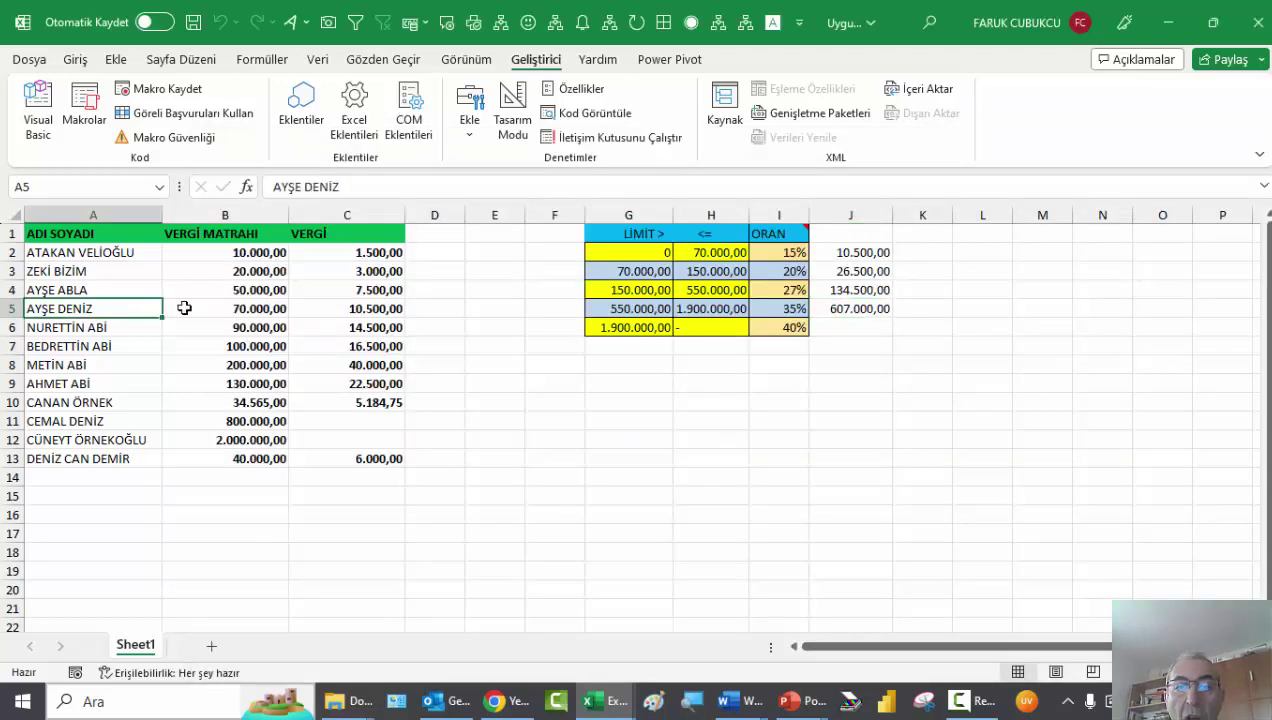
pyautogui.click(706, 316)
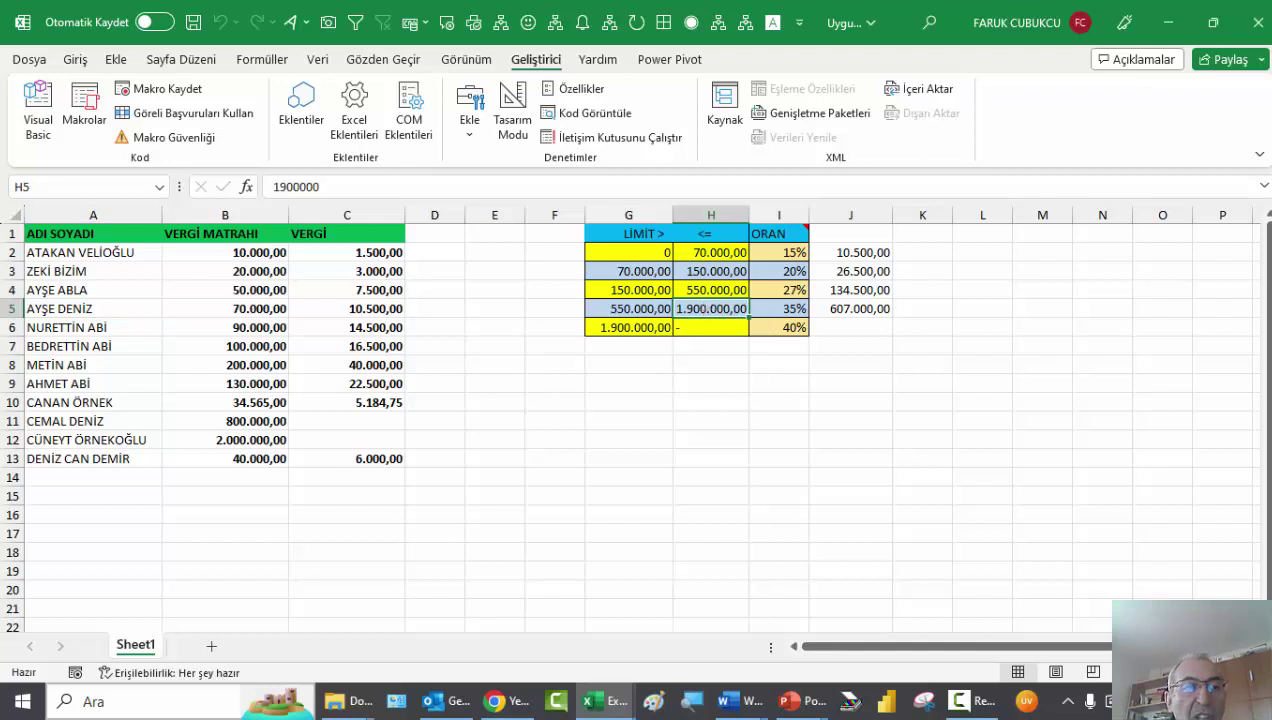
pyautogui.click(38, 100)
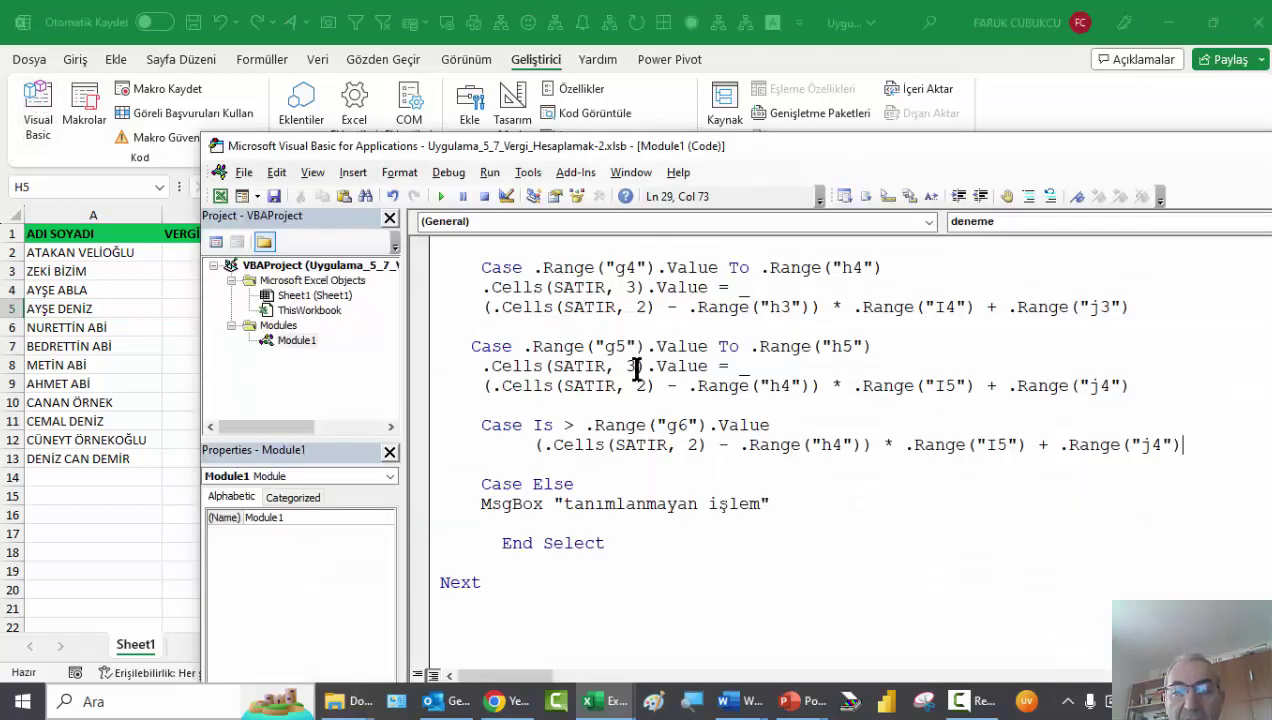
pyautogui.click(835, 448)
pyautogui.write('5')
pyautogui.press('Delete')
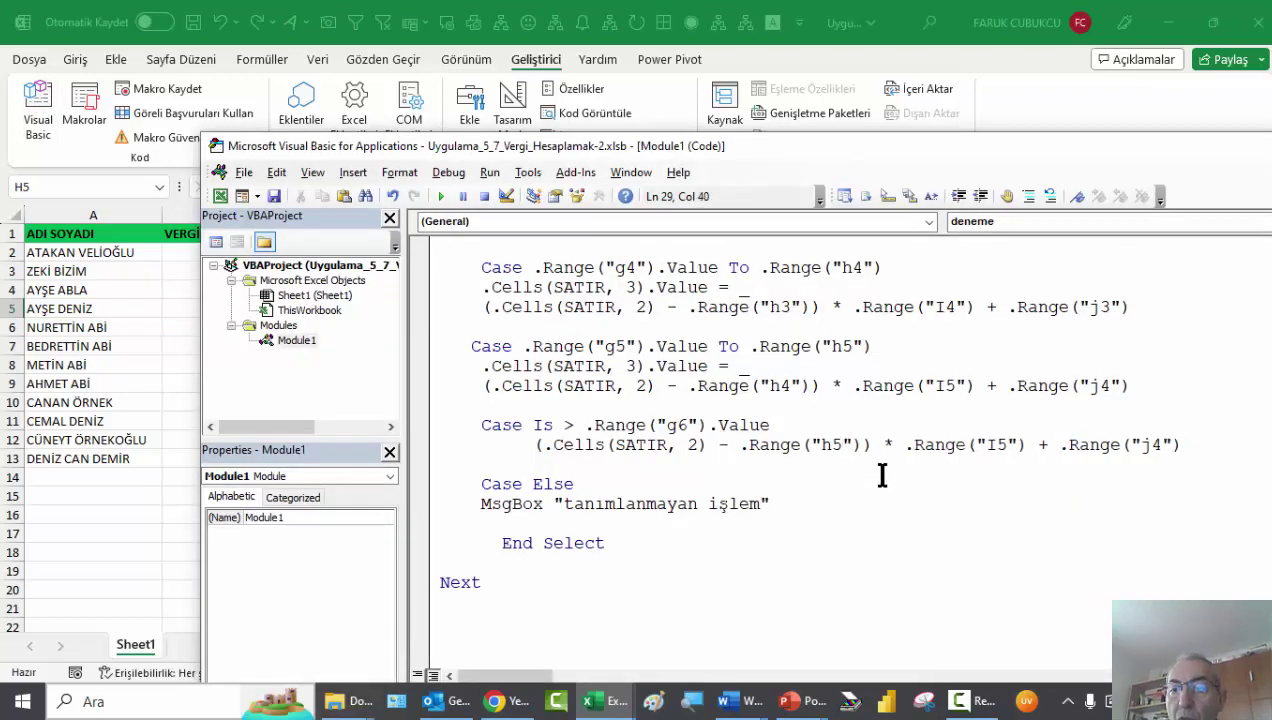
pyautogui.click(1151, 445)
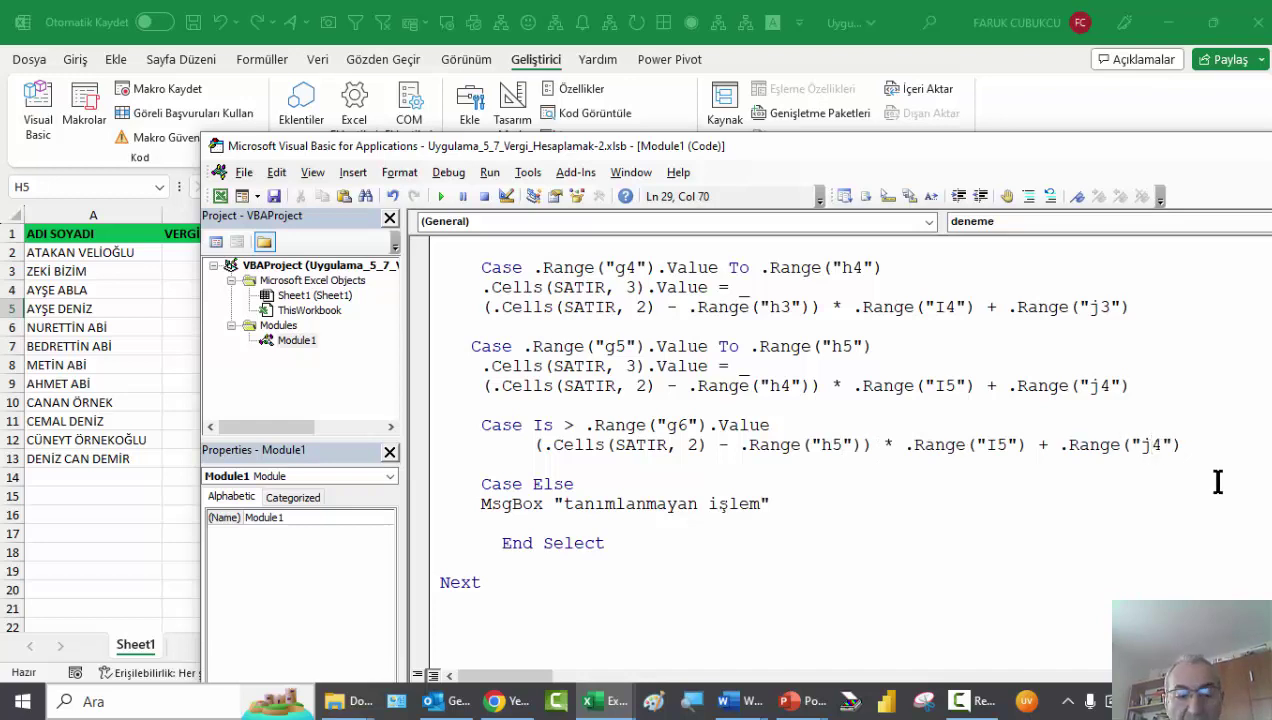
pyautogui.write('5')
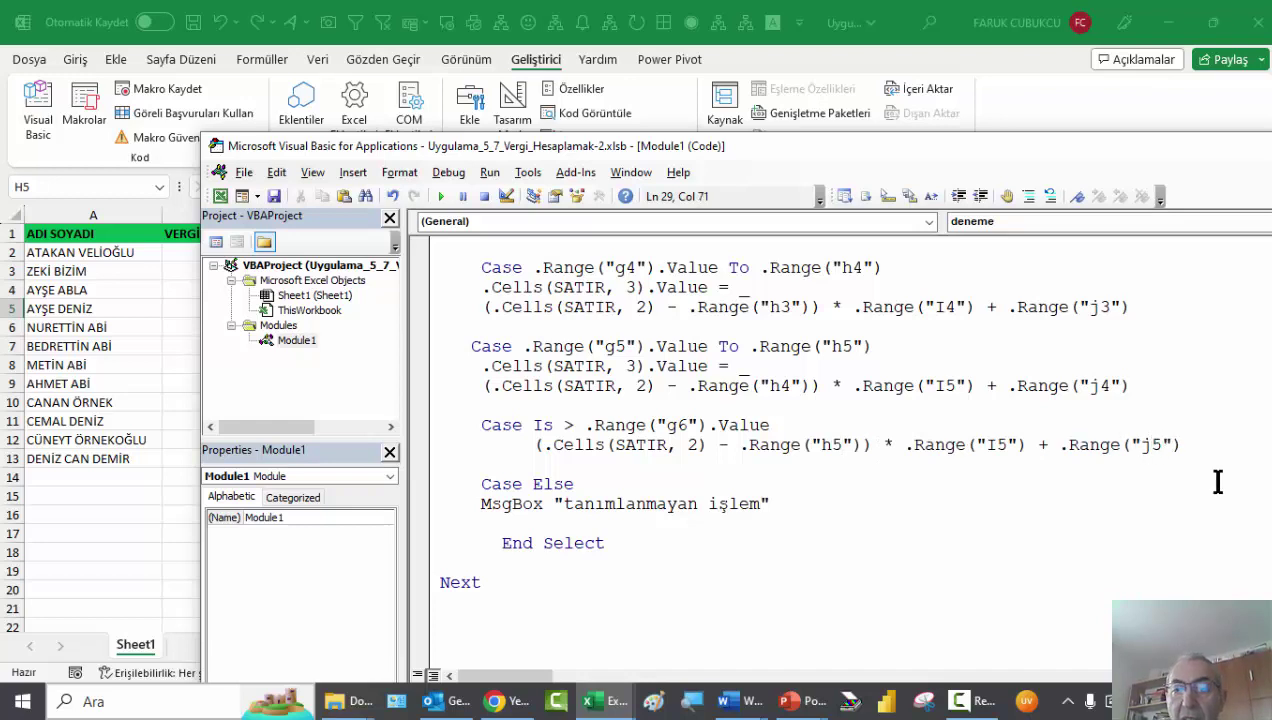
pyautogui.click(709, 463)
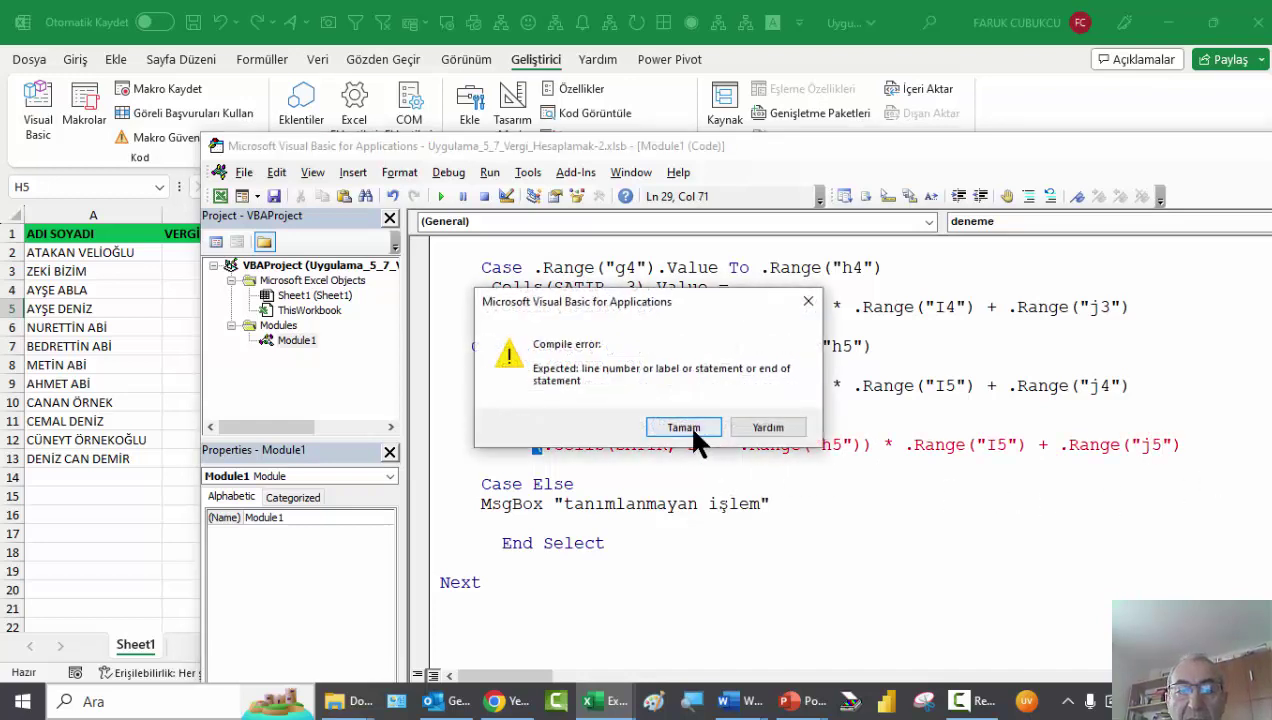
# Dismiss the expected-statement compile error and inspect the flagged top-bracket formula line
pyautogui.click(693, 430)
pyautogui.click(590, 463)
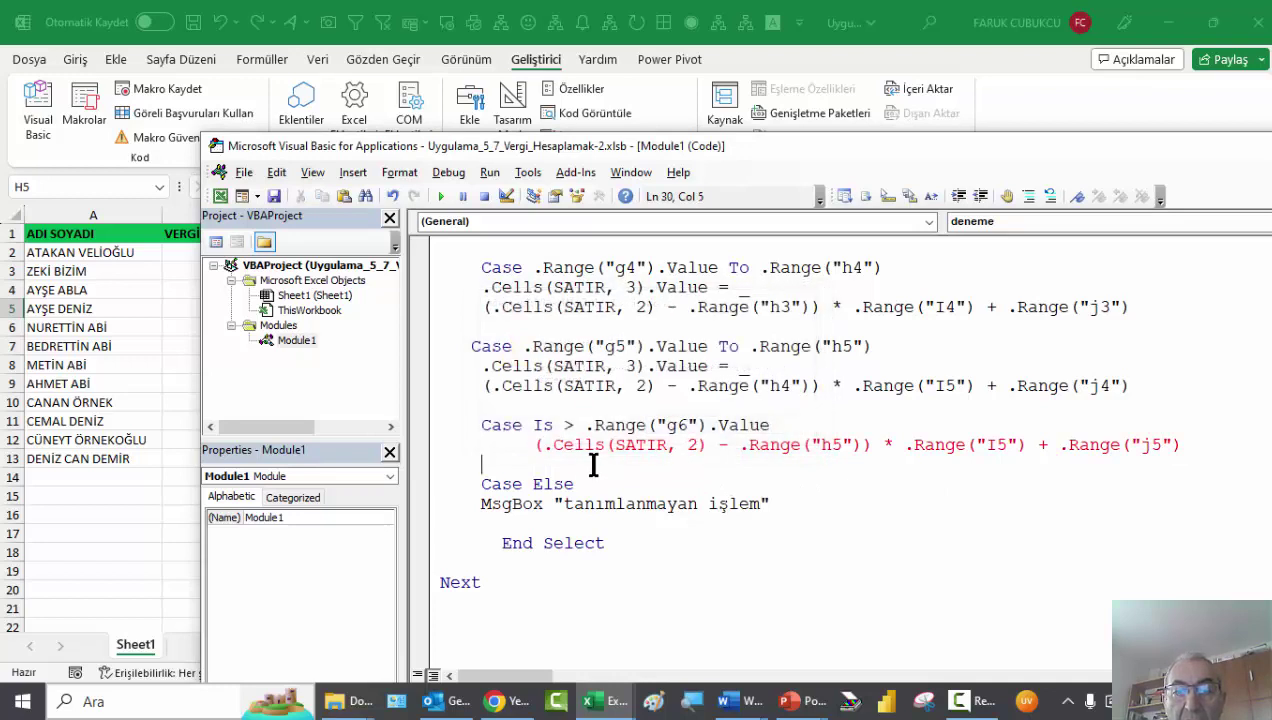
pyautogui.click(538, 445)
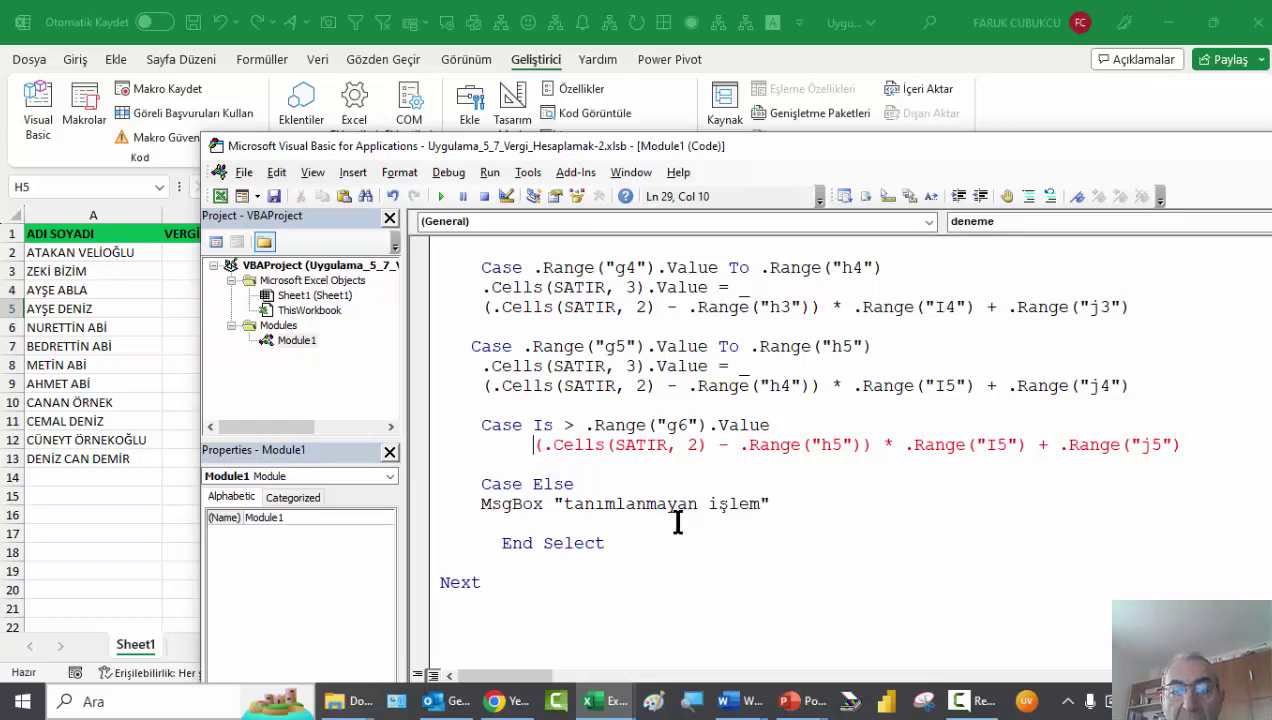
pyautogui.click(657, 447)
pyautogui.click(636, 447)
pyautogui.scroll(1, 566, 473)
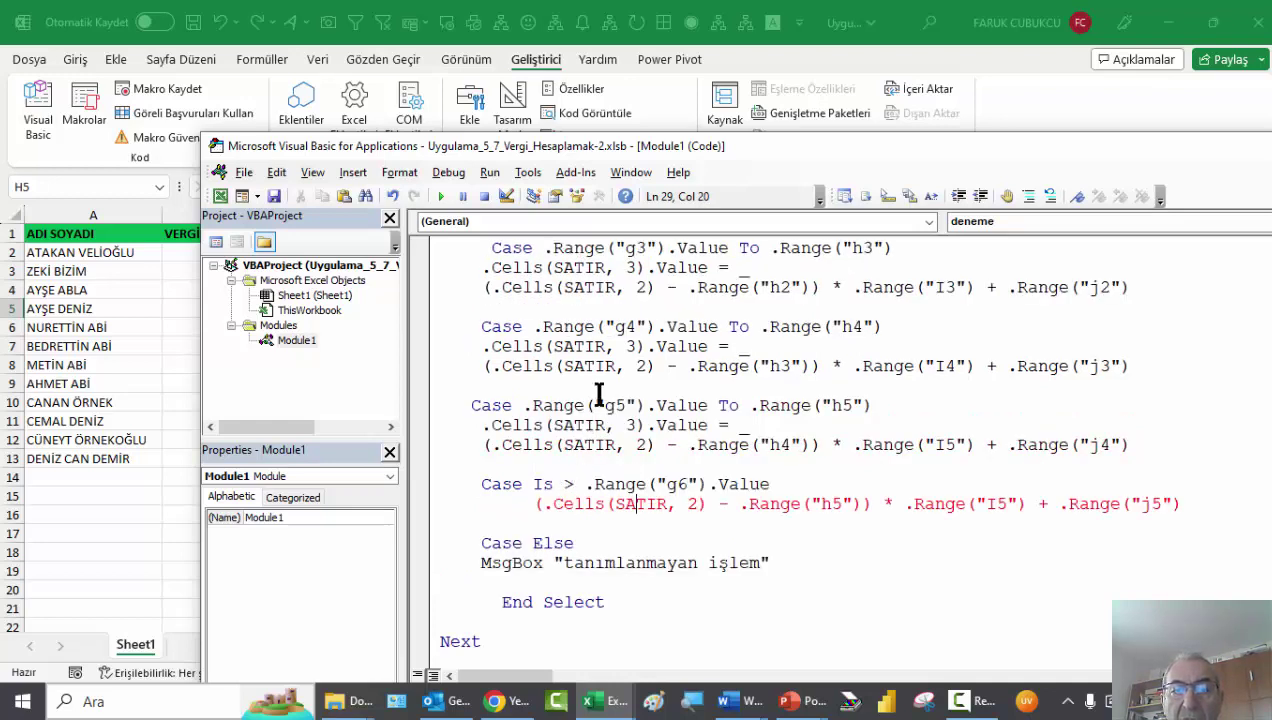
pyautogui.scroll(-1, 617, 420)
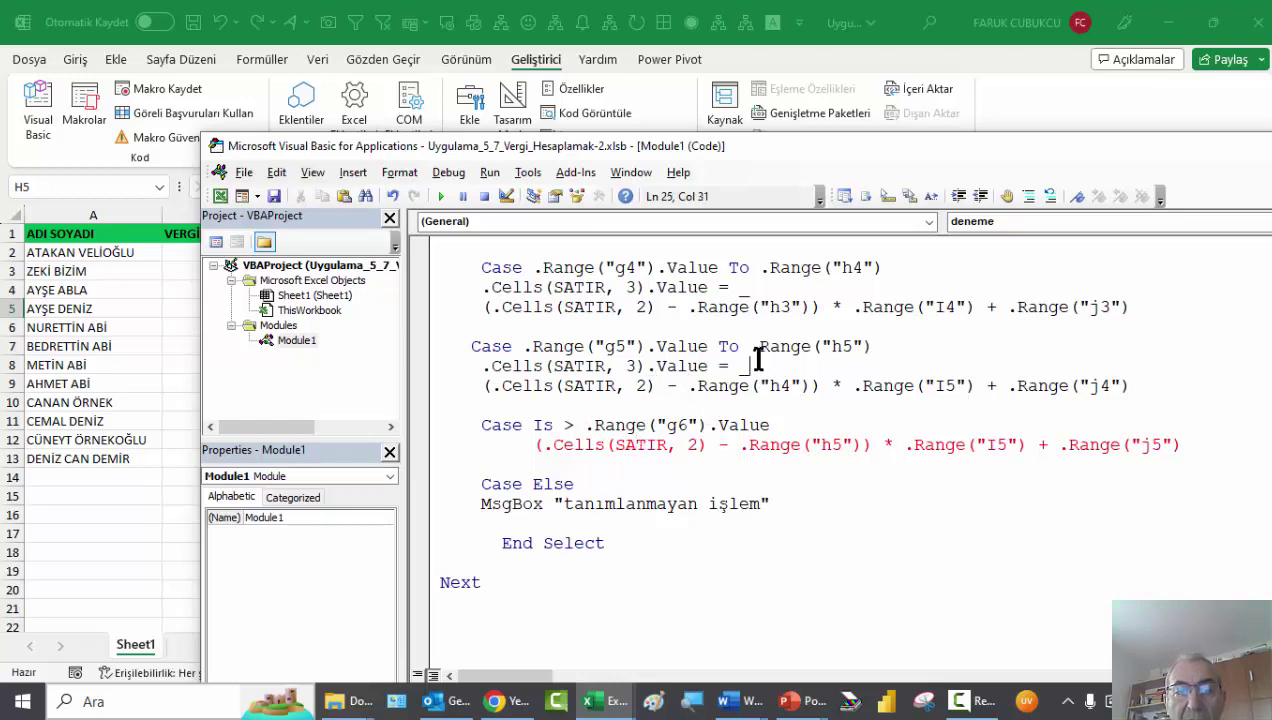
# Insert .Cells(SATIR, 3).Value = _ under Case Is > .Range("g6").Value, ahead of the formula
pyautogui.moveTo(752, 366); pyautogui.dragTo(447, 372)
pyautogui.hotkey('ctrl', 'c')
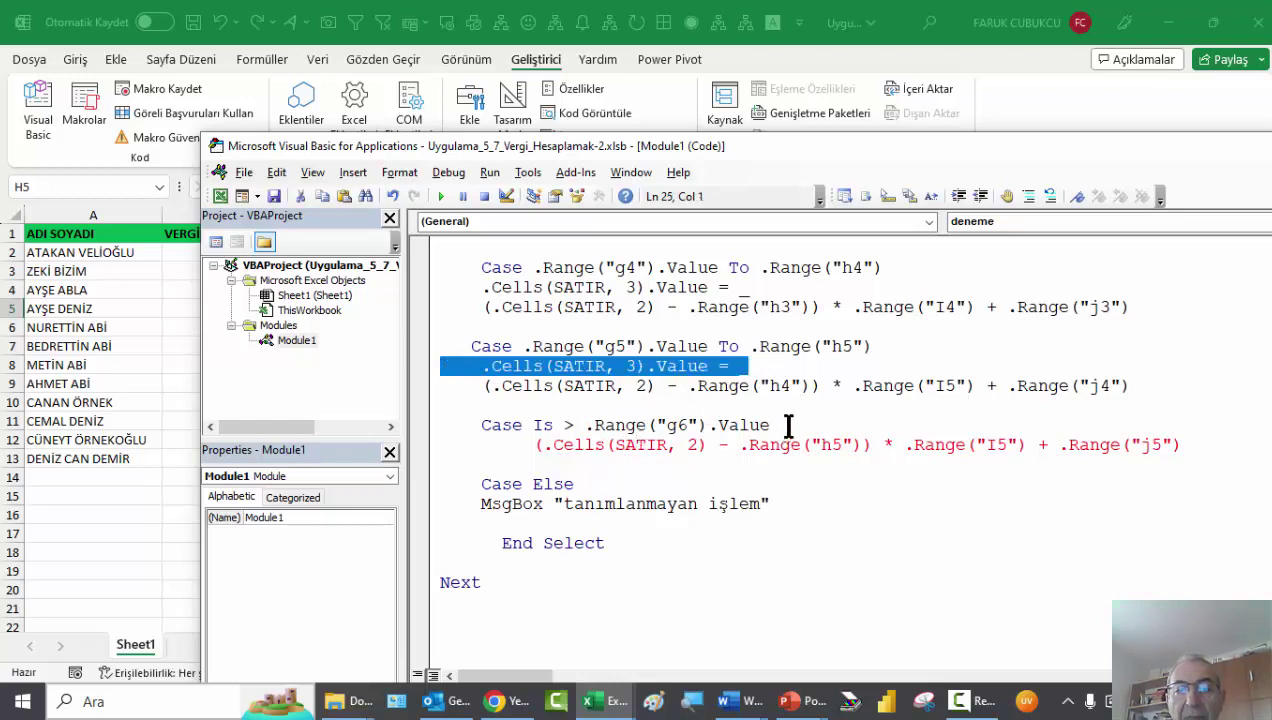
pyautogui.click(786, 425)
pyautogui.press('Return')
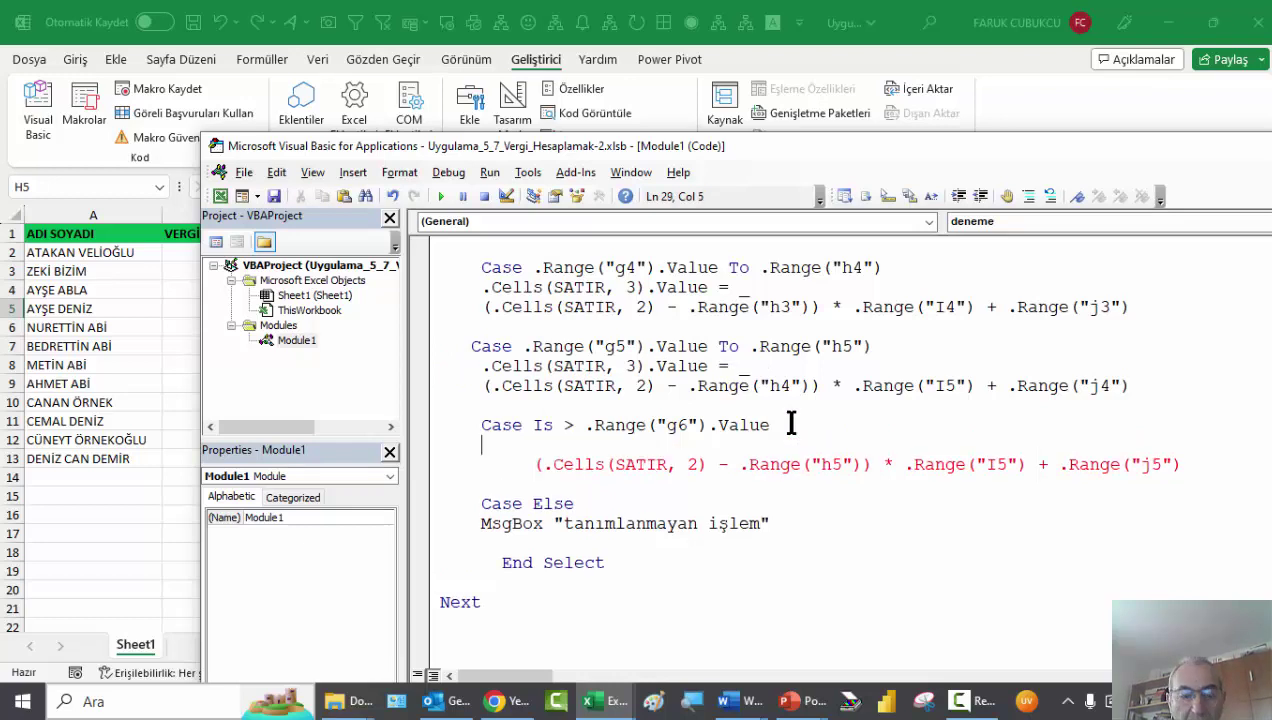
pyautogui.hotkey('ctrl', 'v')
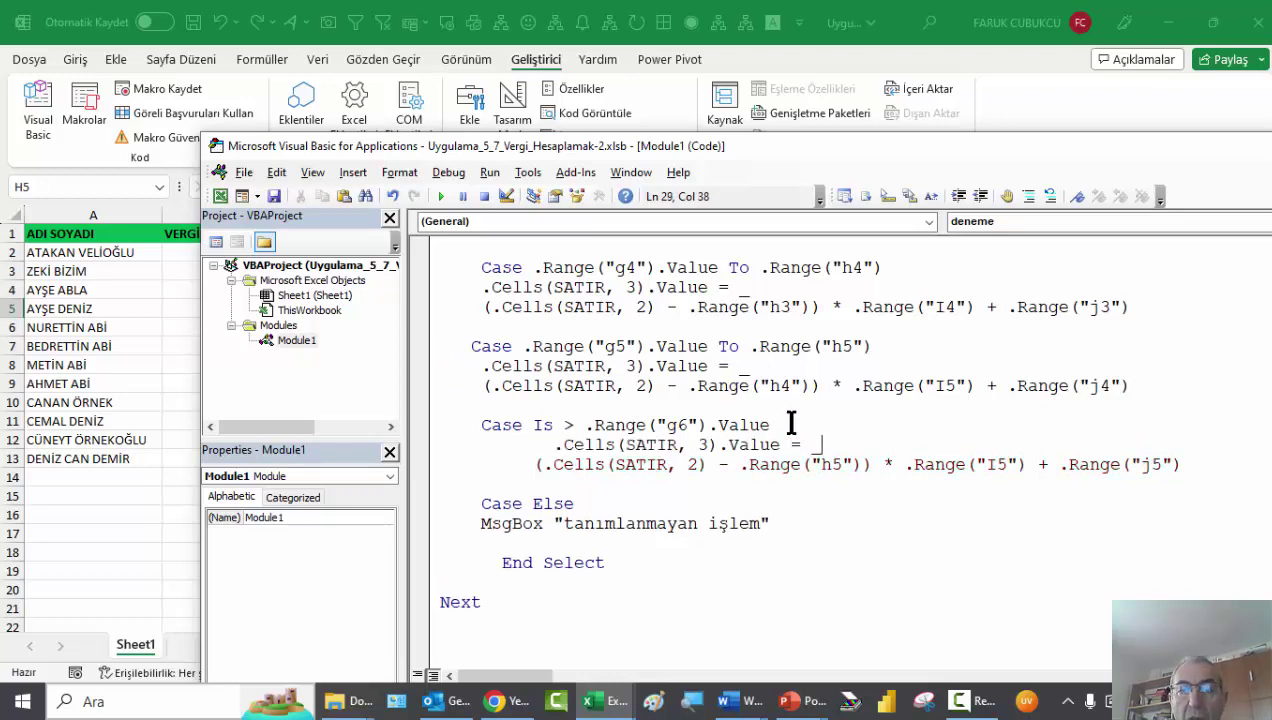
pyautogui.click(482, 484)
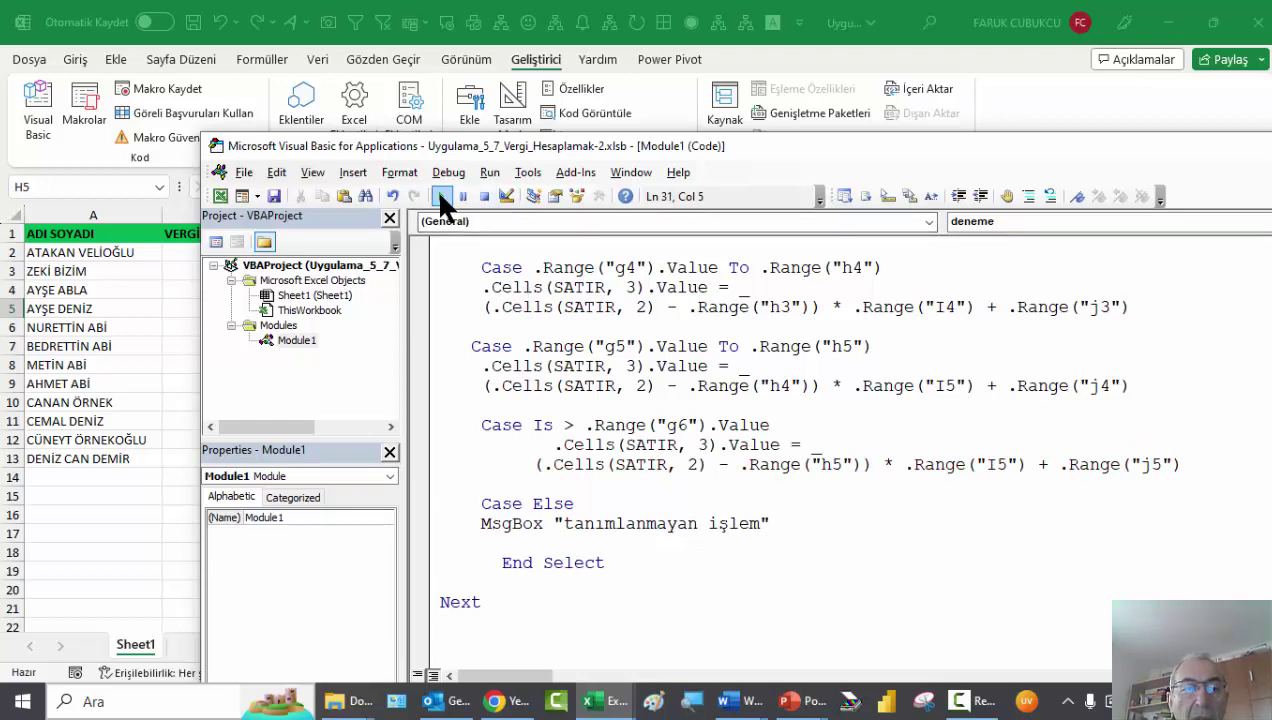
# Run the macro and confirm C12 shows 642.000,00 tax on the 2.000.000,00 base
pyautogui.click(142, 309)
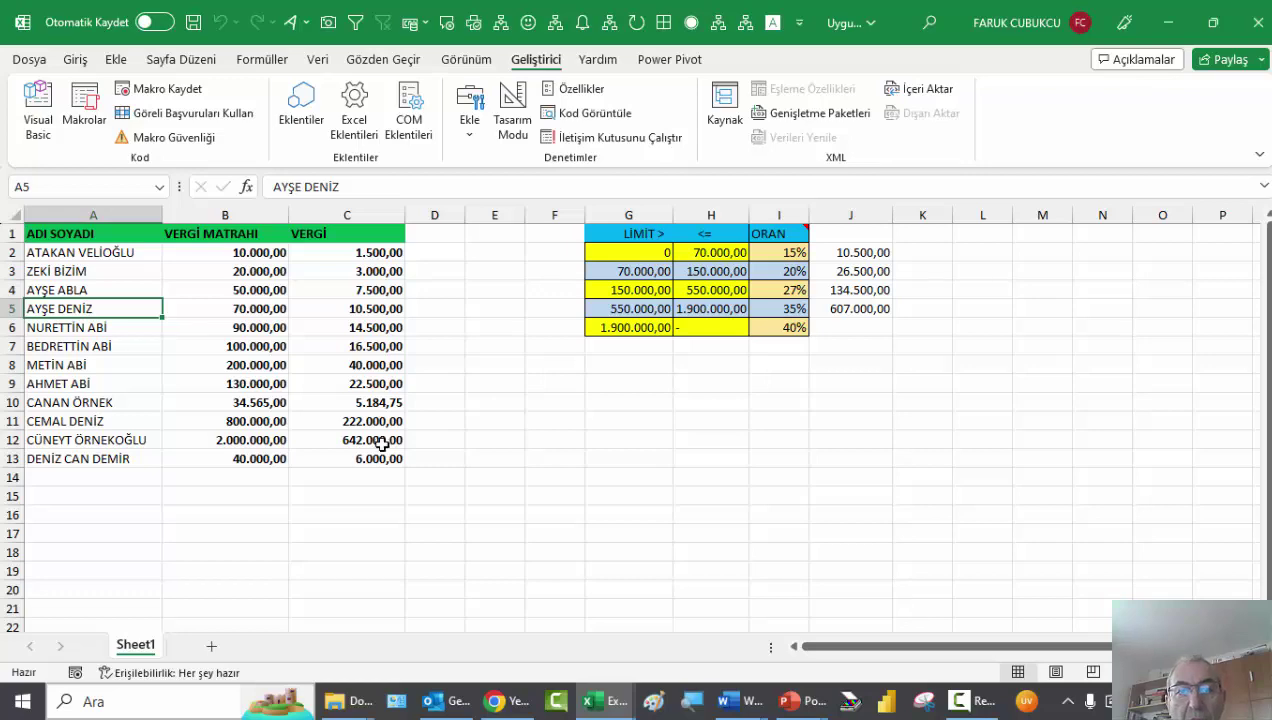
pyautogui.click(380, 441)
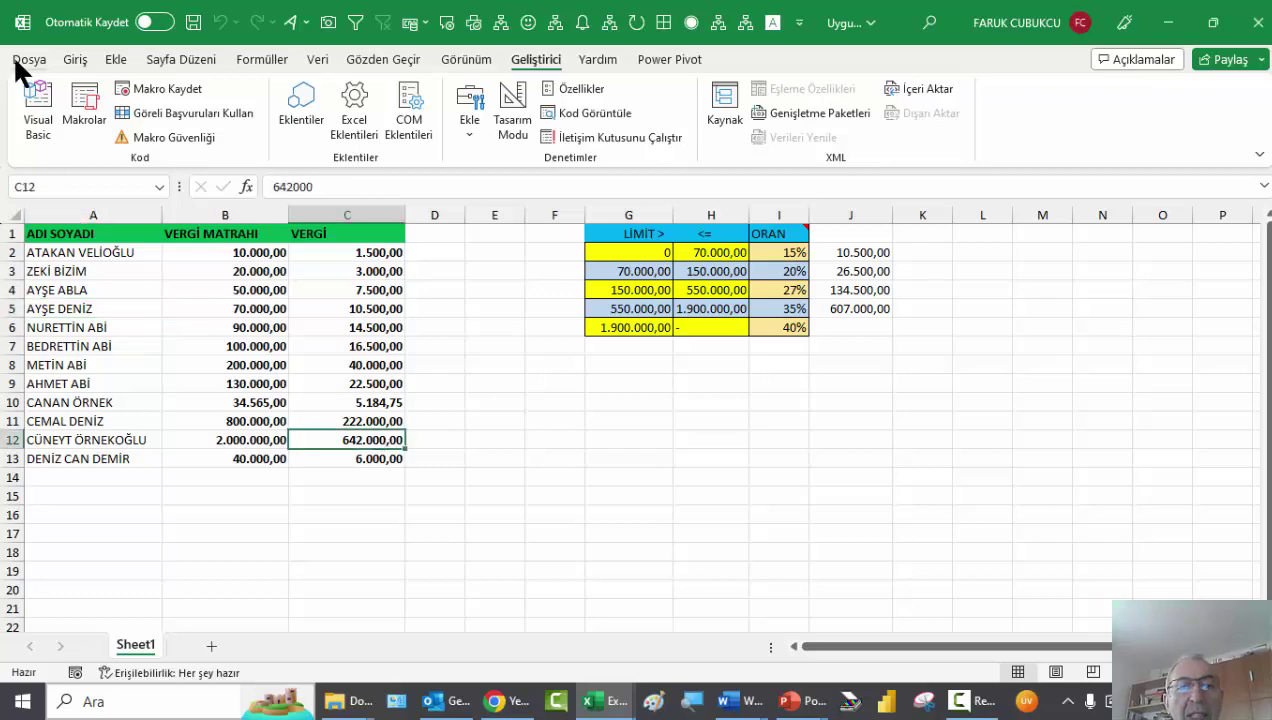
pyautogui.click(36, 100)
pyautogui.scroll(1, 613, 445)
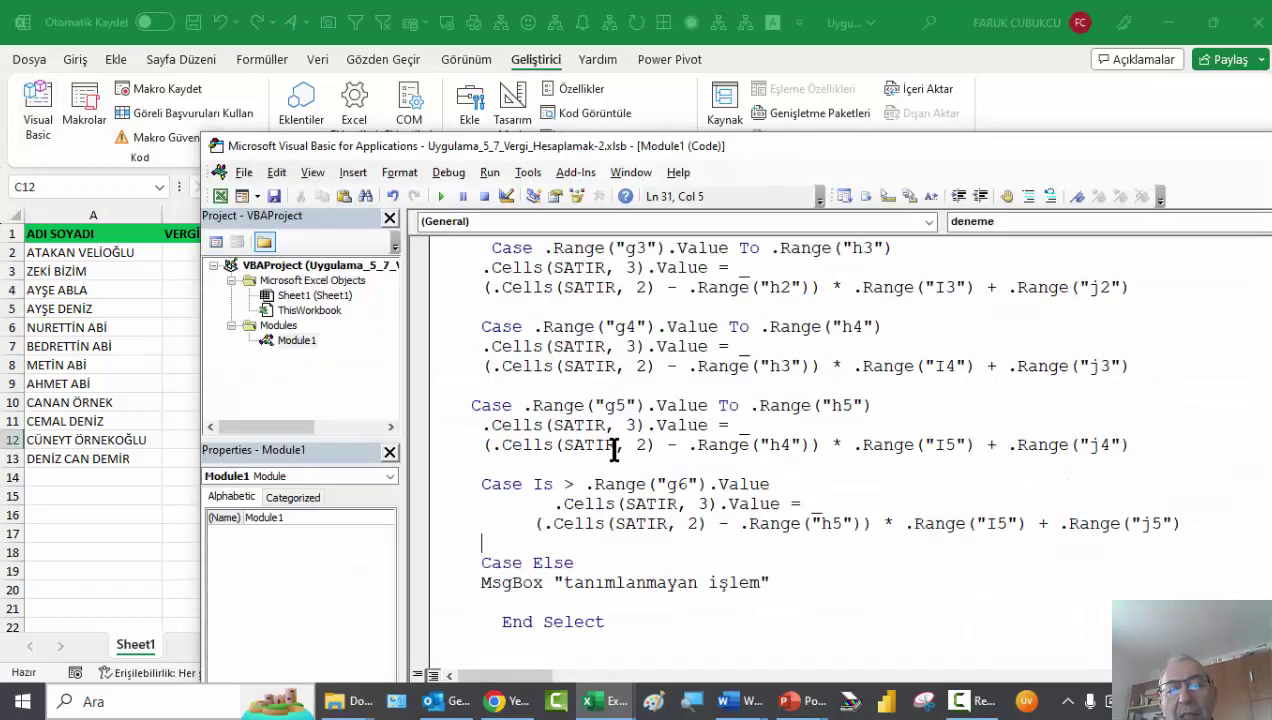
pyautogui.scroll(4, 613, 445)
pyautogui.scroll(1, 620, 440)
pyautogui.scroll(-1, 636, 415)
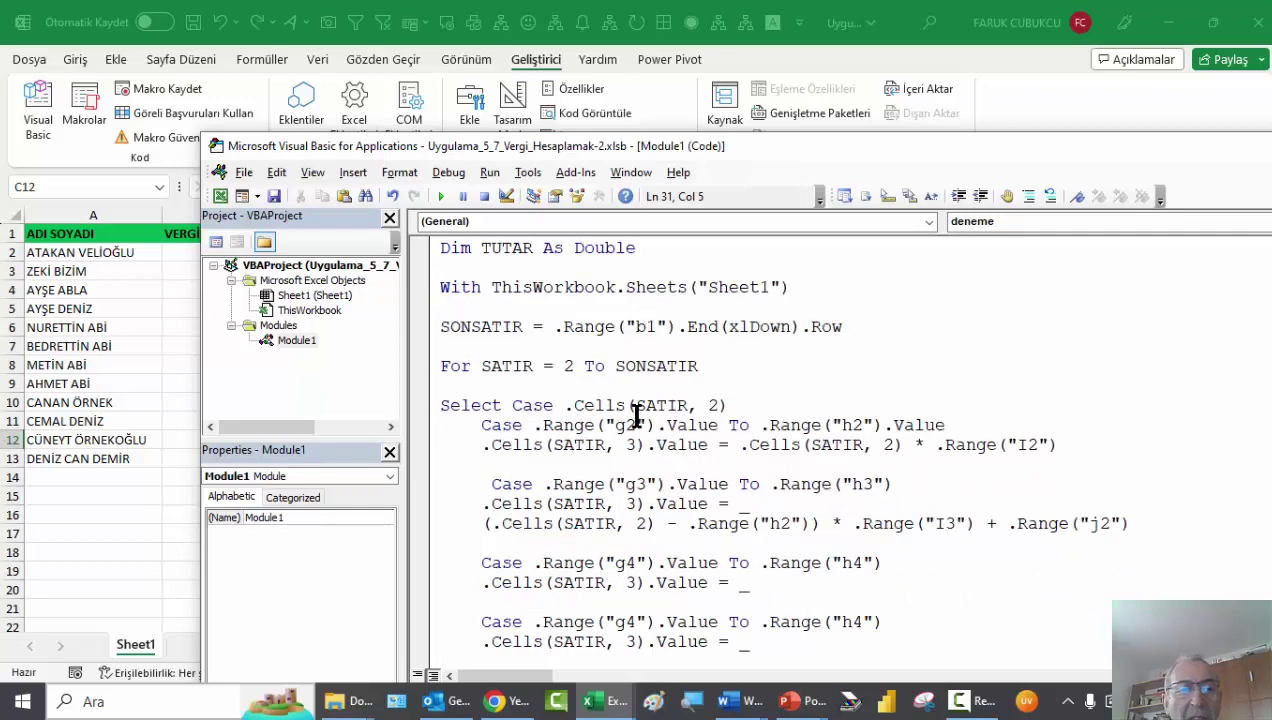
pyautogui.scroll(-3, 636, 415)
# Switch between the worksheet and the macro code to review the finished Select Case
pyautogui.click(98, 330)
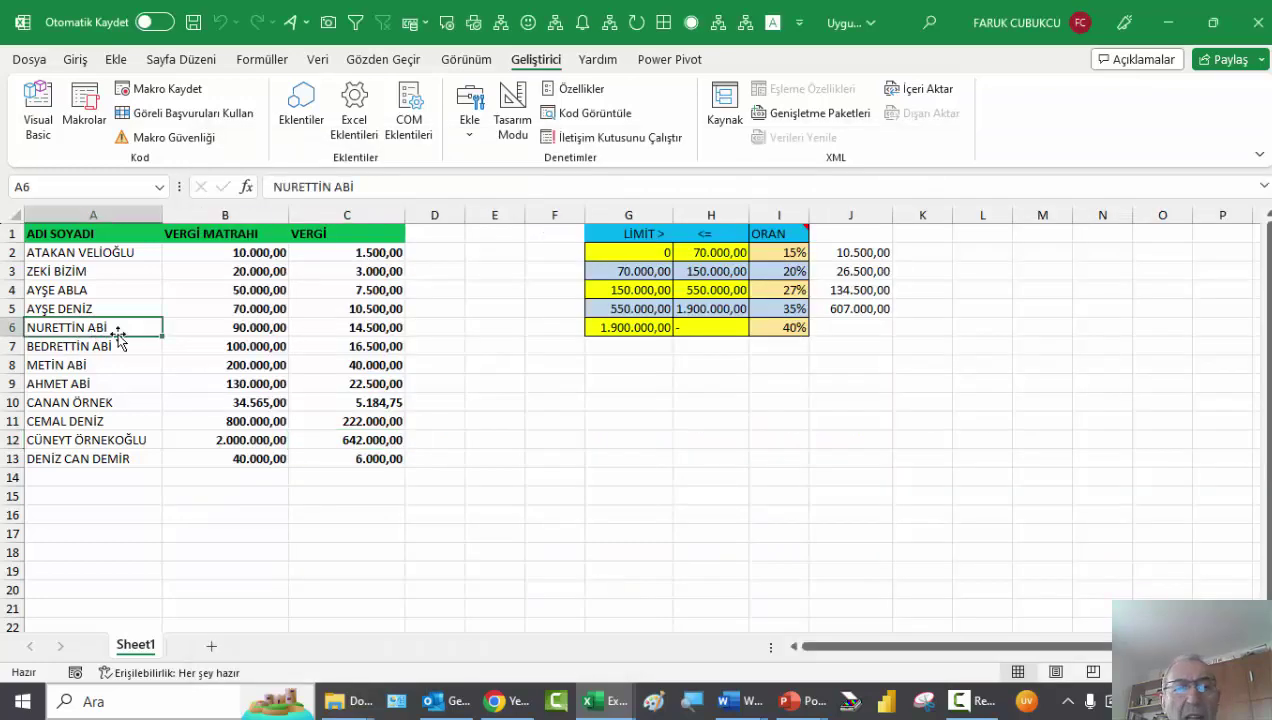
pyautogui.click(45, 86)
pyautogui.scroll(1, 559, 332)
pyautogui.scroll(3, 559, 332)
pyautogui.scroll(-4, 561, 340)
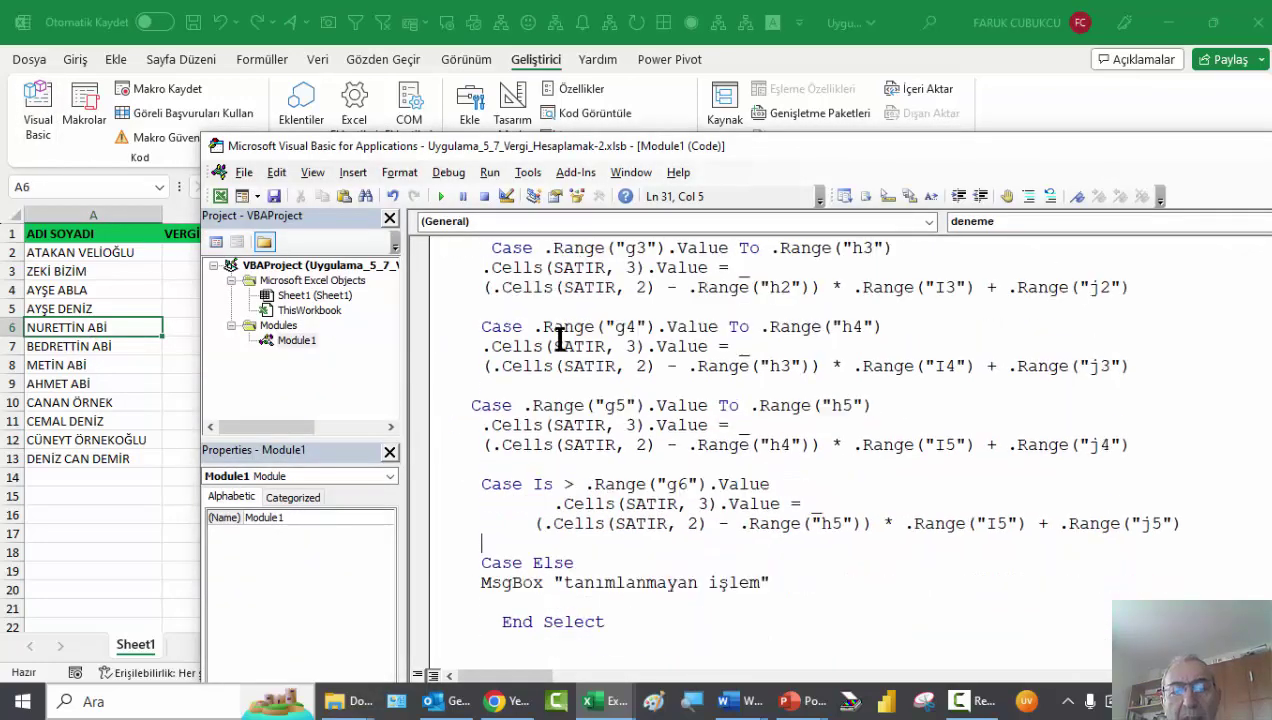
pyautogui.scroll(-3, 585, 458)
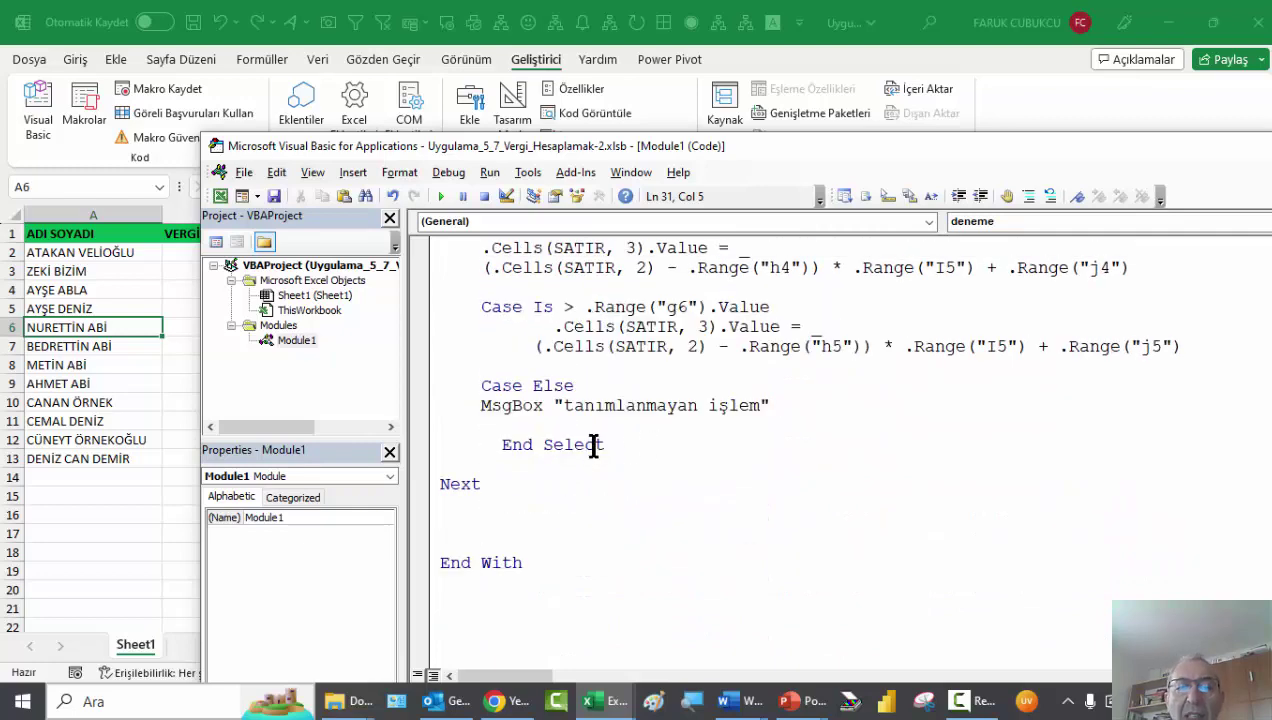
# Enter -2.222 in B2, run the macro and dismiss the "tanımlanmayan işlem" warning
pyautogui.click(133, 330)
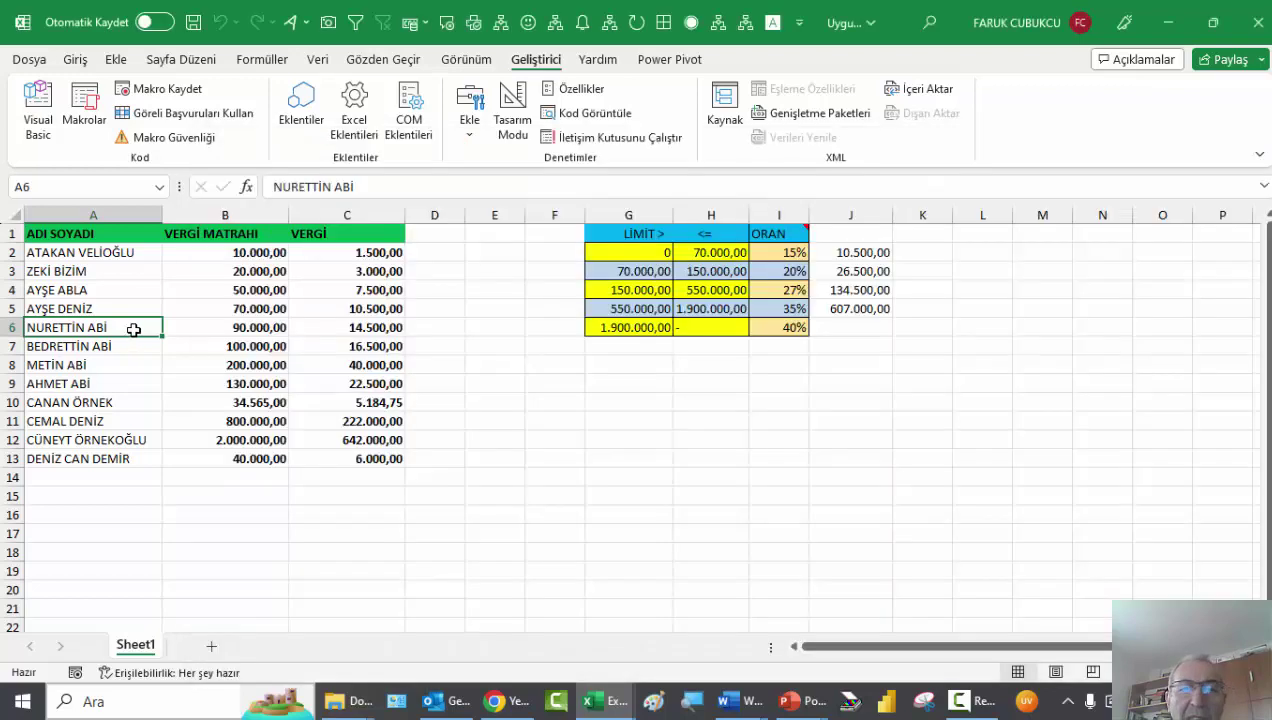
pyautogui.click(244, 253)
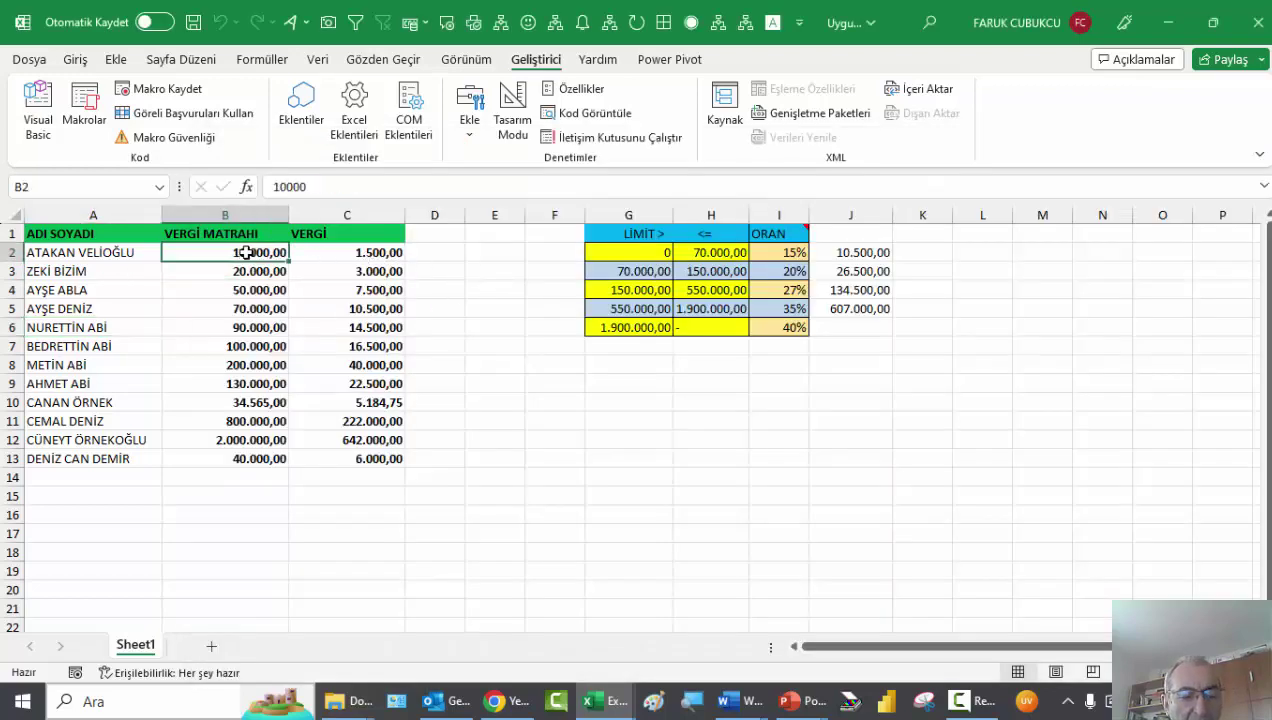
pyautogui.write('-2.22')
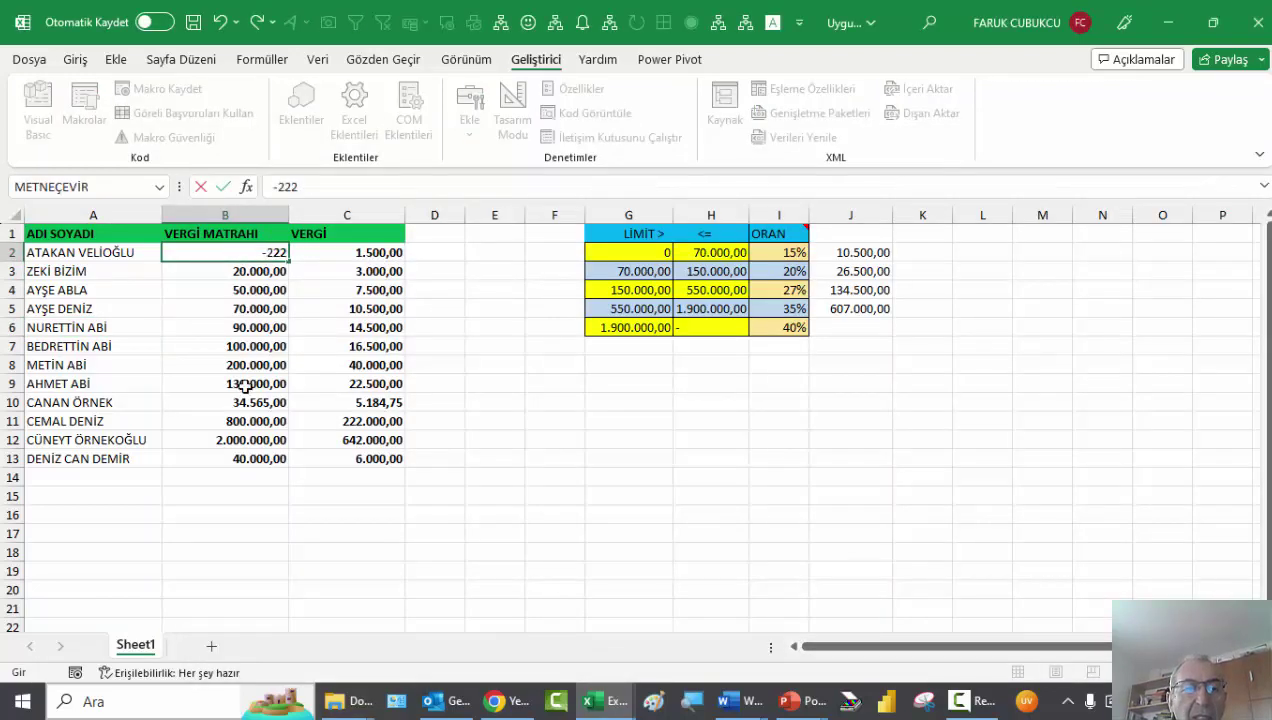
pyautogui.write('2')
pyautogui.click(240, 404)
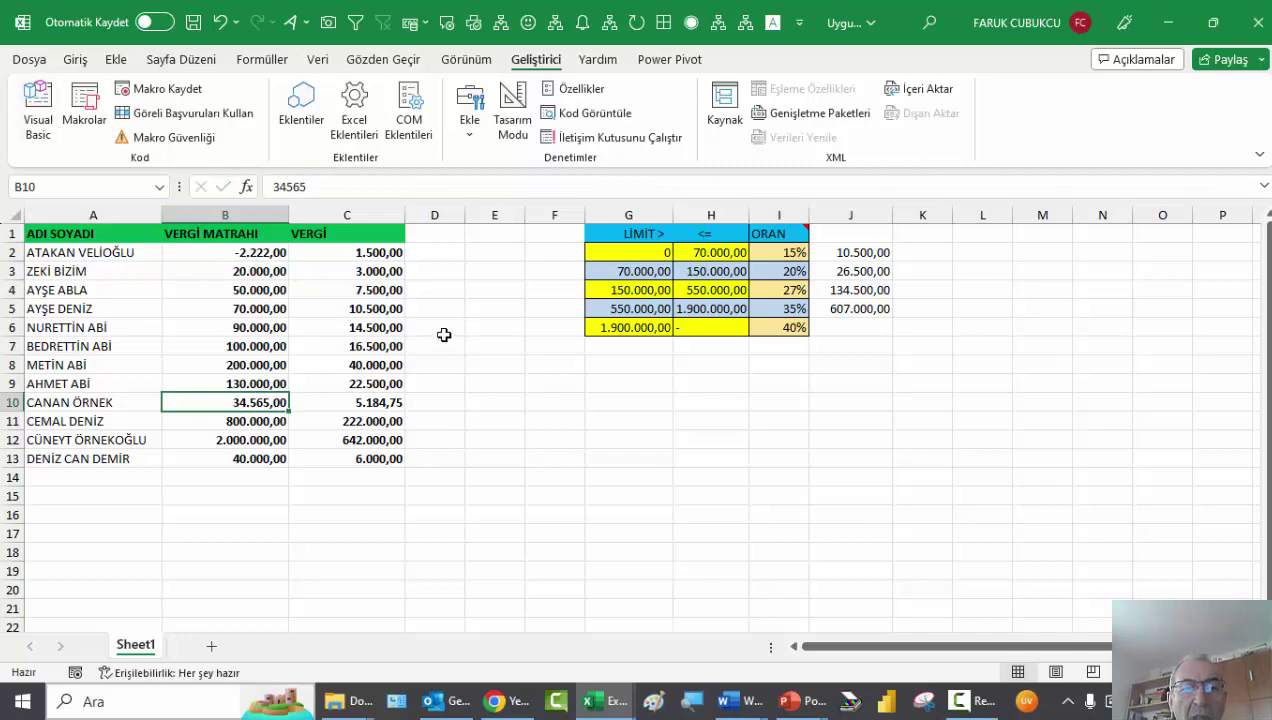
pyautogui.click(41, 122)
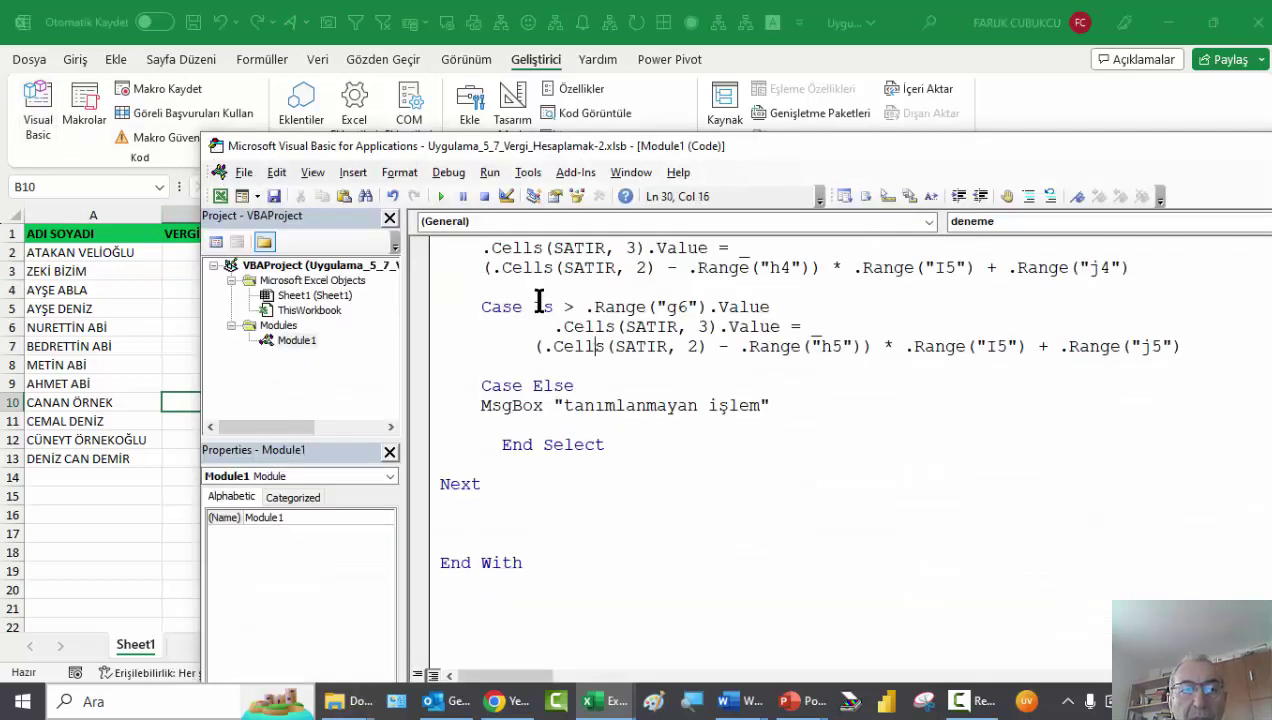
pyautogui.click(438, 196)
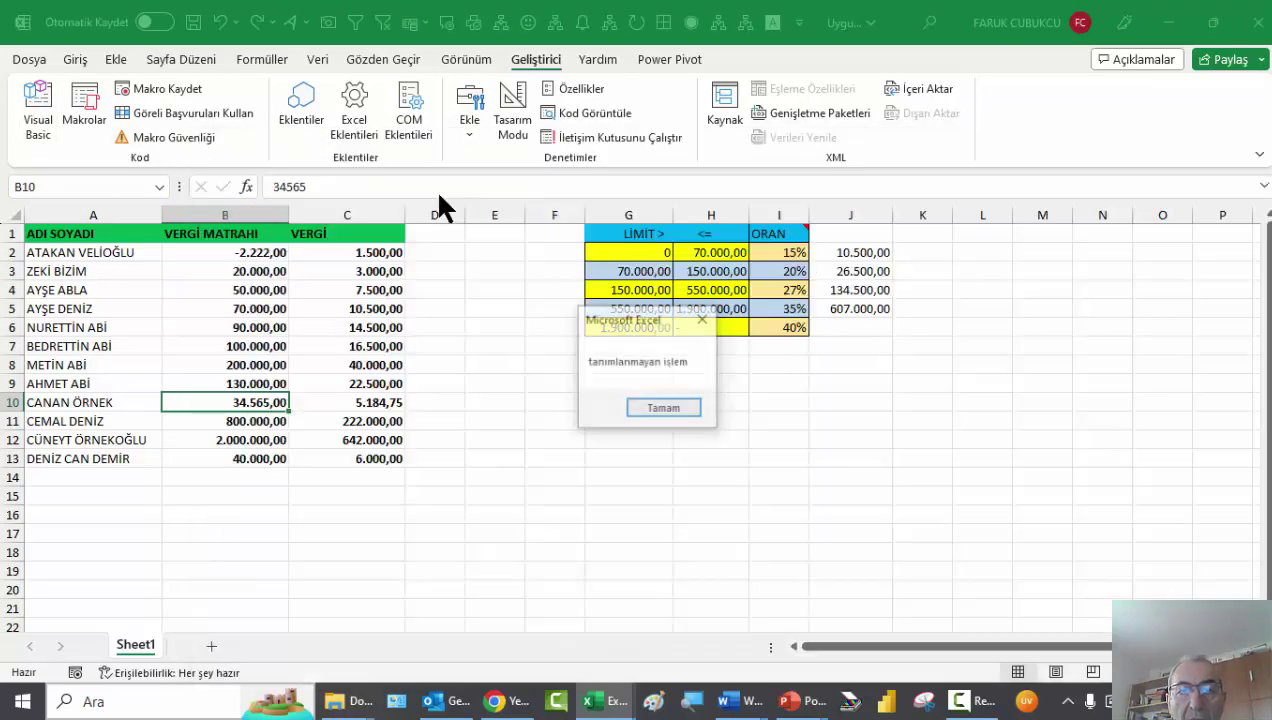
pyautogui.click(664, 410)
# Restore B2 to 10000 and go back to the macro code
pyautogui.hotkey('alt', 'F11')
pyautogui.click(136, 293)
pyautogui.click(247, 252)
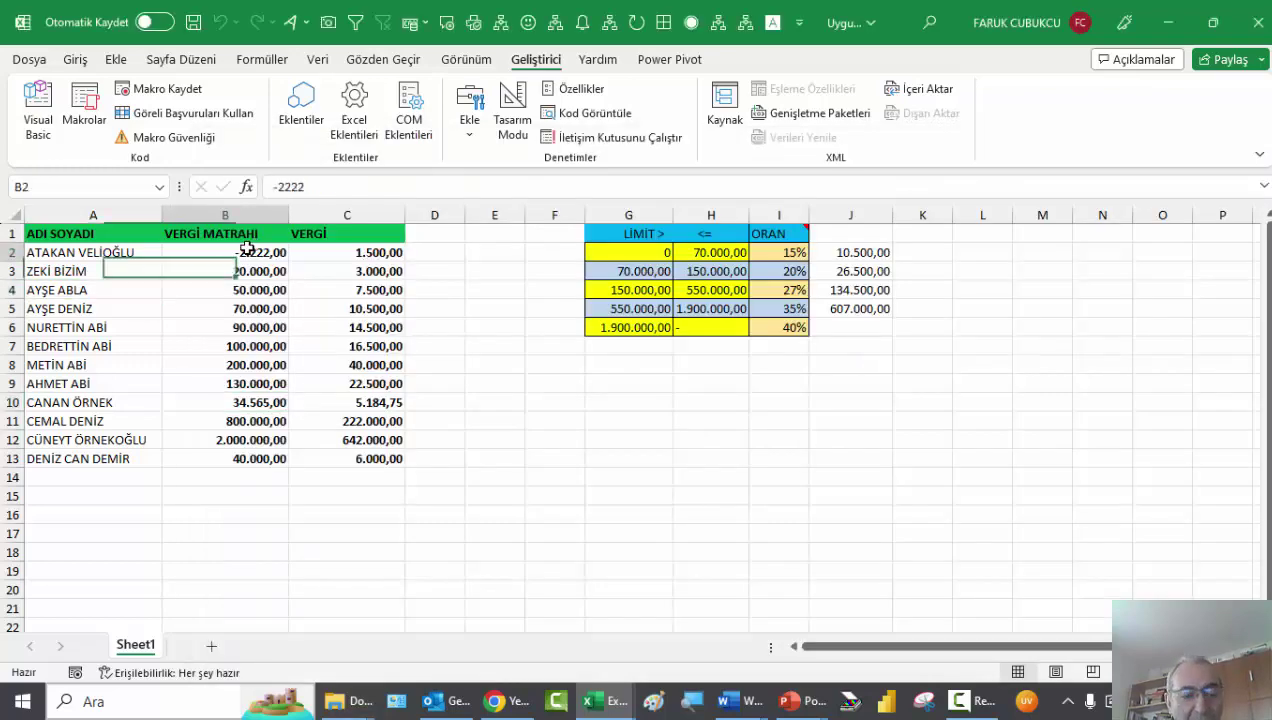
pyautogui.write('10000')
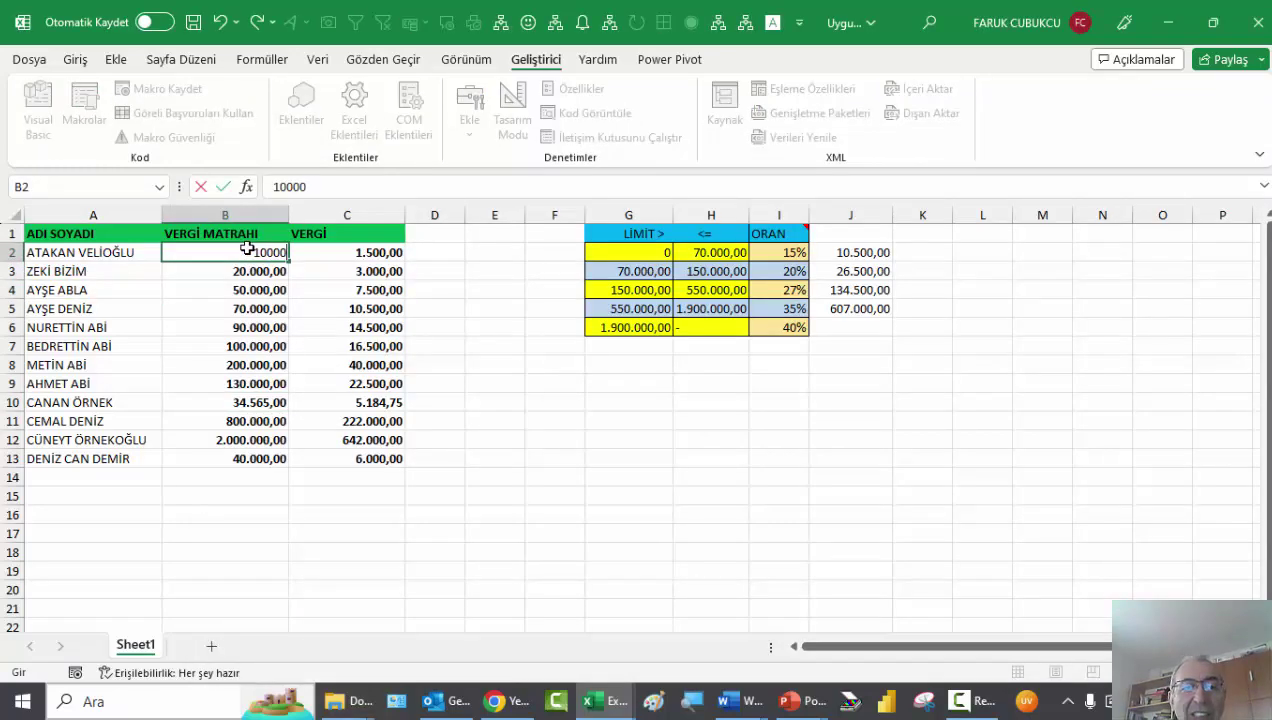
pyautogui.press('Return')
pyautogui.click(40, 110)
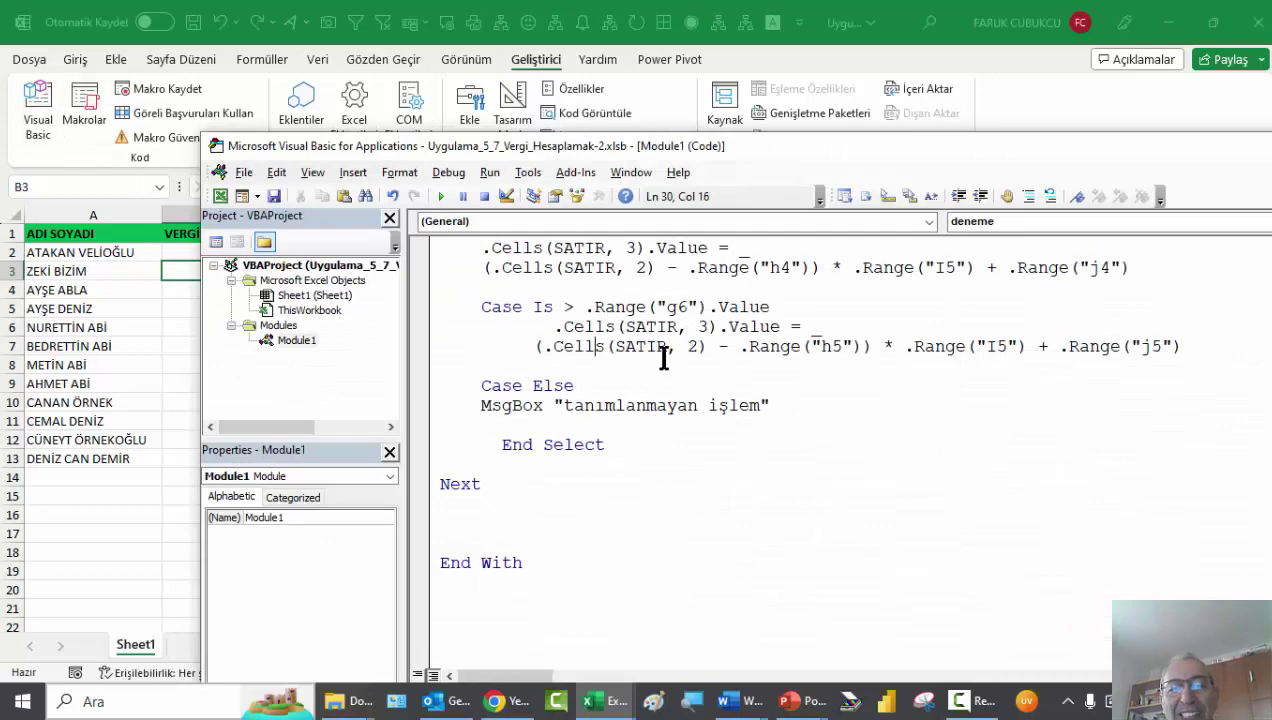
# Delete the empty lines between End With and End Sub at the end of Sub deneme
pyautogui.scroll(6, 664, 358)
pyautogui.scroll(2, 657, 366)
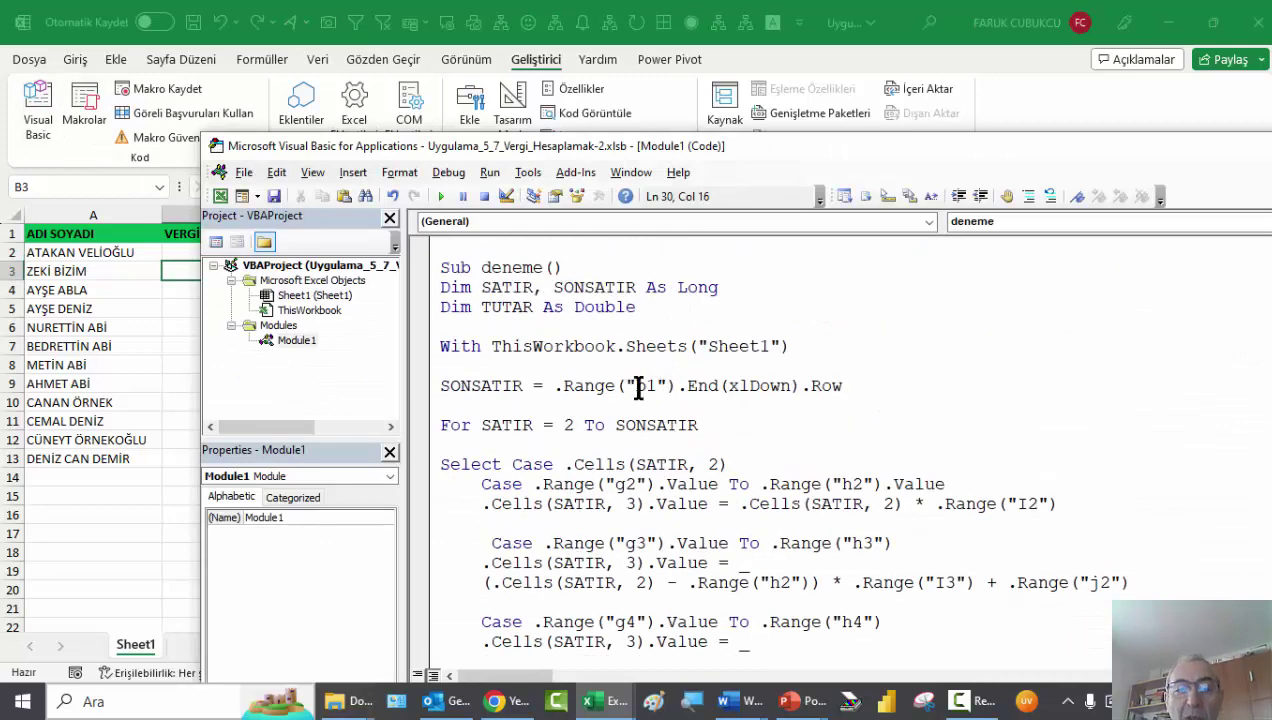
pyautogui.scroll(-1, 566, 418)
pyautogui.scroll(-7, 566, 418)
pyautogui.scroll(-1, 566, 418)
pyautogui.scroll(-2, 566, 418)
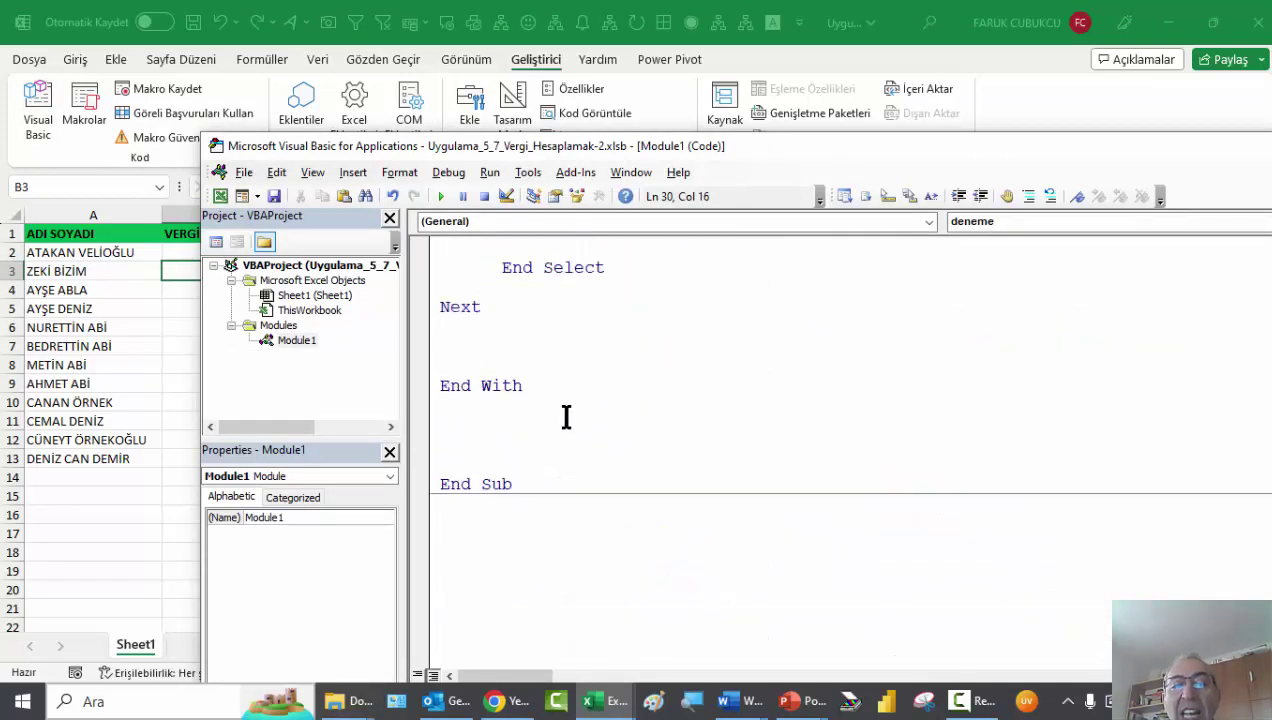
pyautogui.scroll(2, 566, 418)
pyautogui.scroll(-2, 551, 426)
pyautogui.click(491, 430)
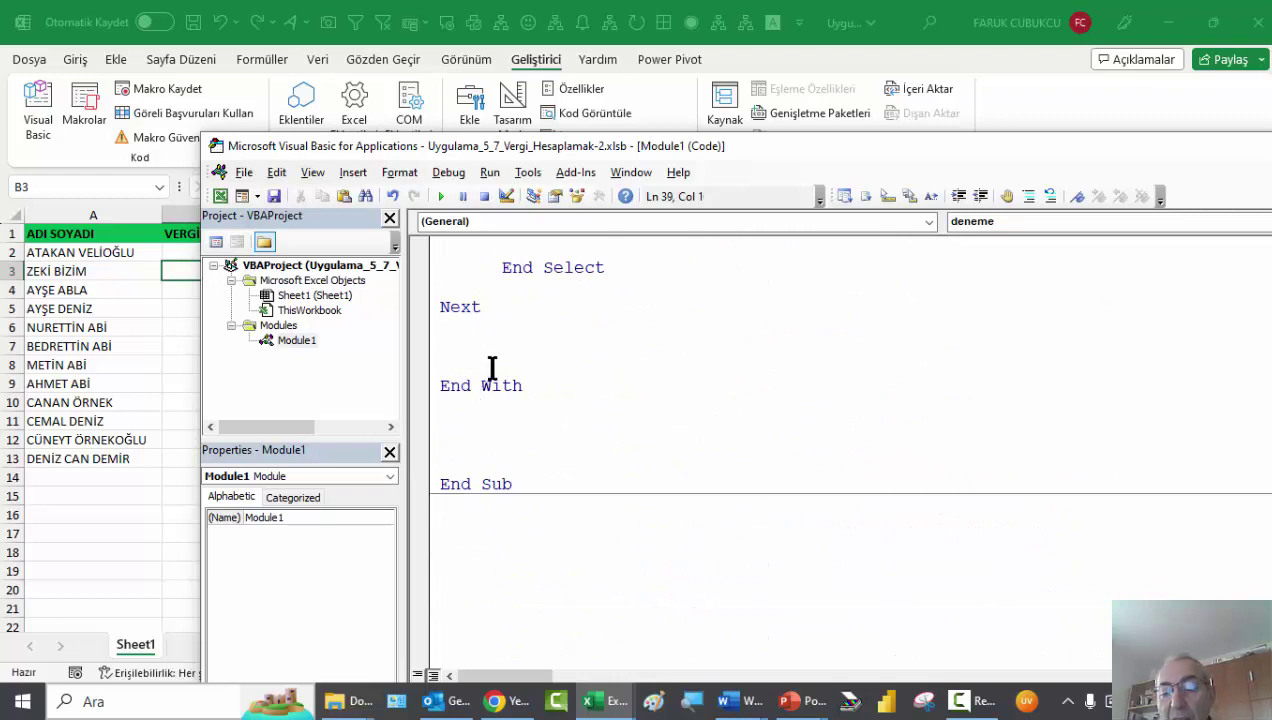
pyautogui.press('Delete')
pyautogui.press('Delete')
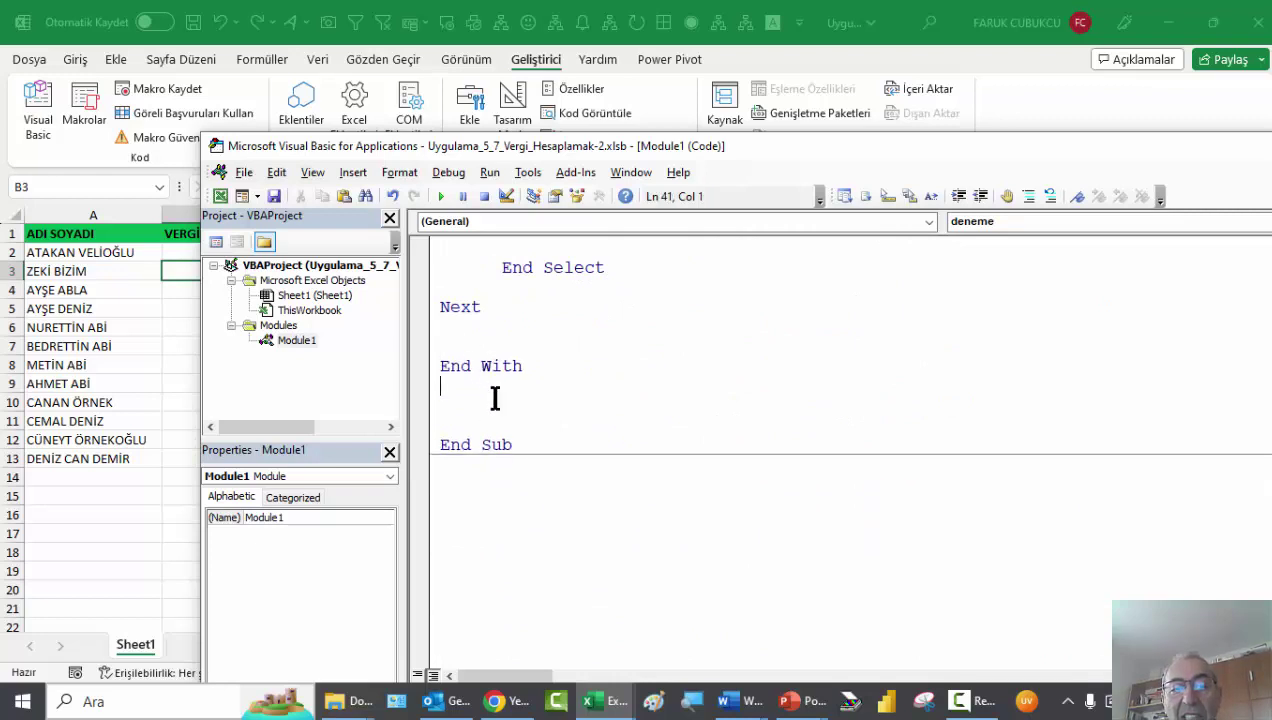
pyautogui.press('Delete')
pyautogui.press('Delete')
pyautogui.scroll(-4, 497, 398)
pyautogui.scroll(1, 493, 380)
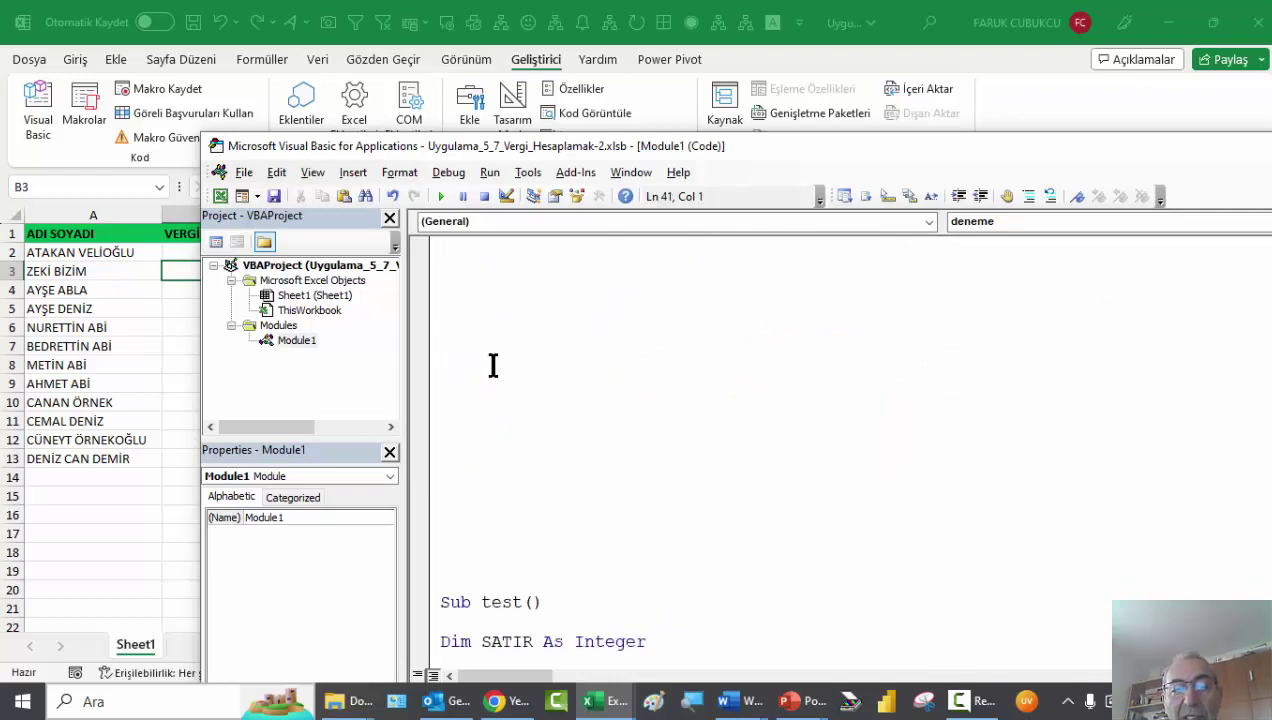
pyautogui.click(482, 483)
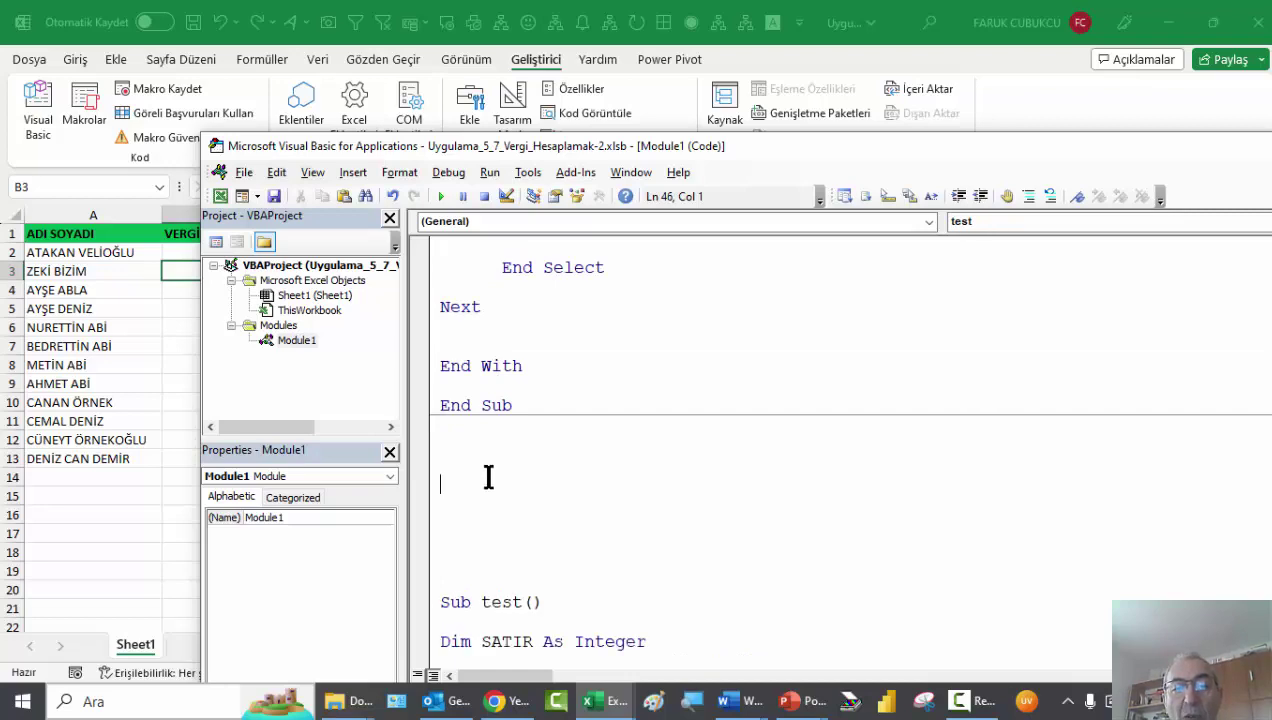
pyautogui.scroll(9, 490, 465)
pyautogui.scroll(2, 515, 440)
pyautogui.scroll(-1, 700, 400)
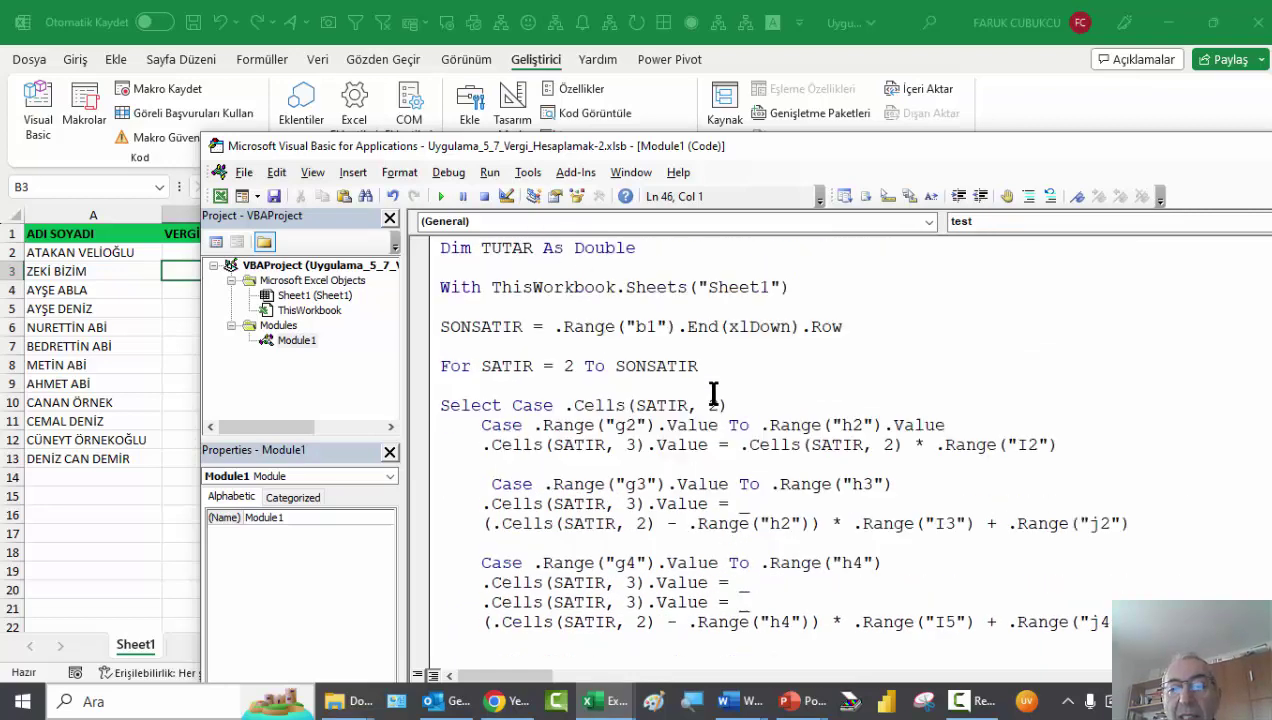
pyautogui.scroll(-3, 702, 417)
pyautogui.scroll(4, 703, 425)
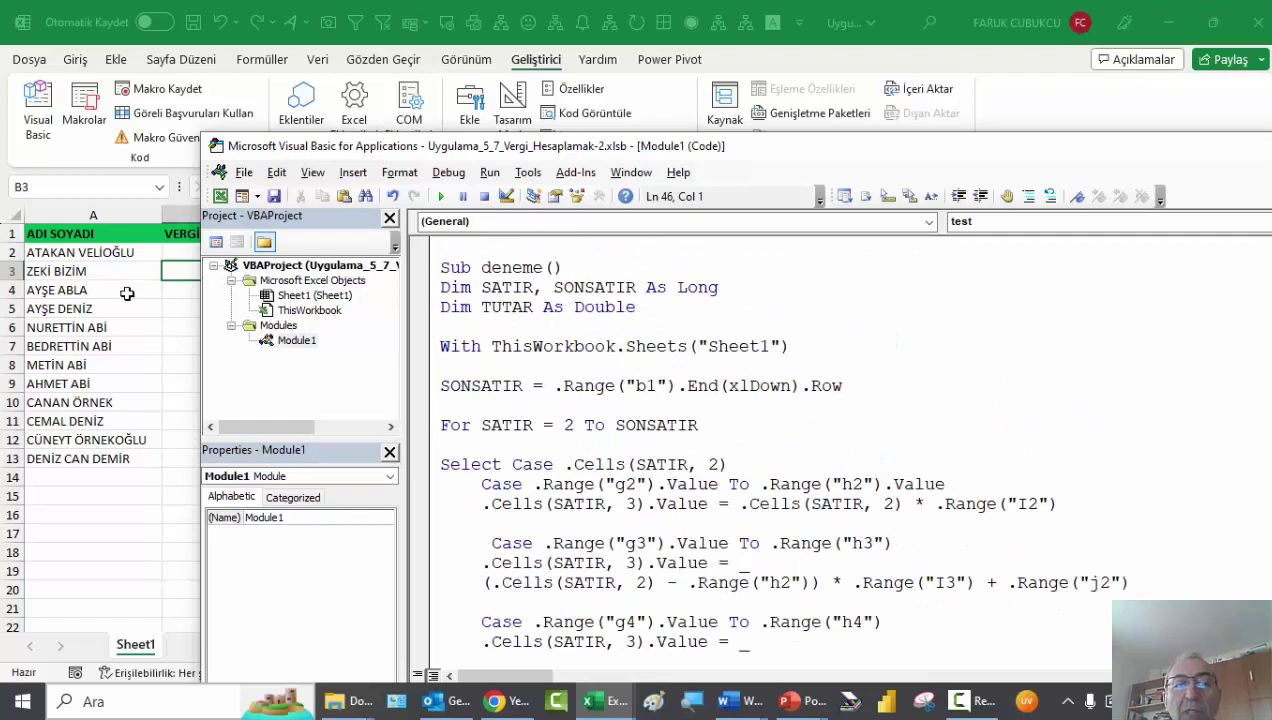